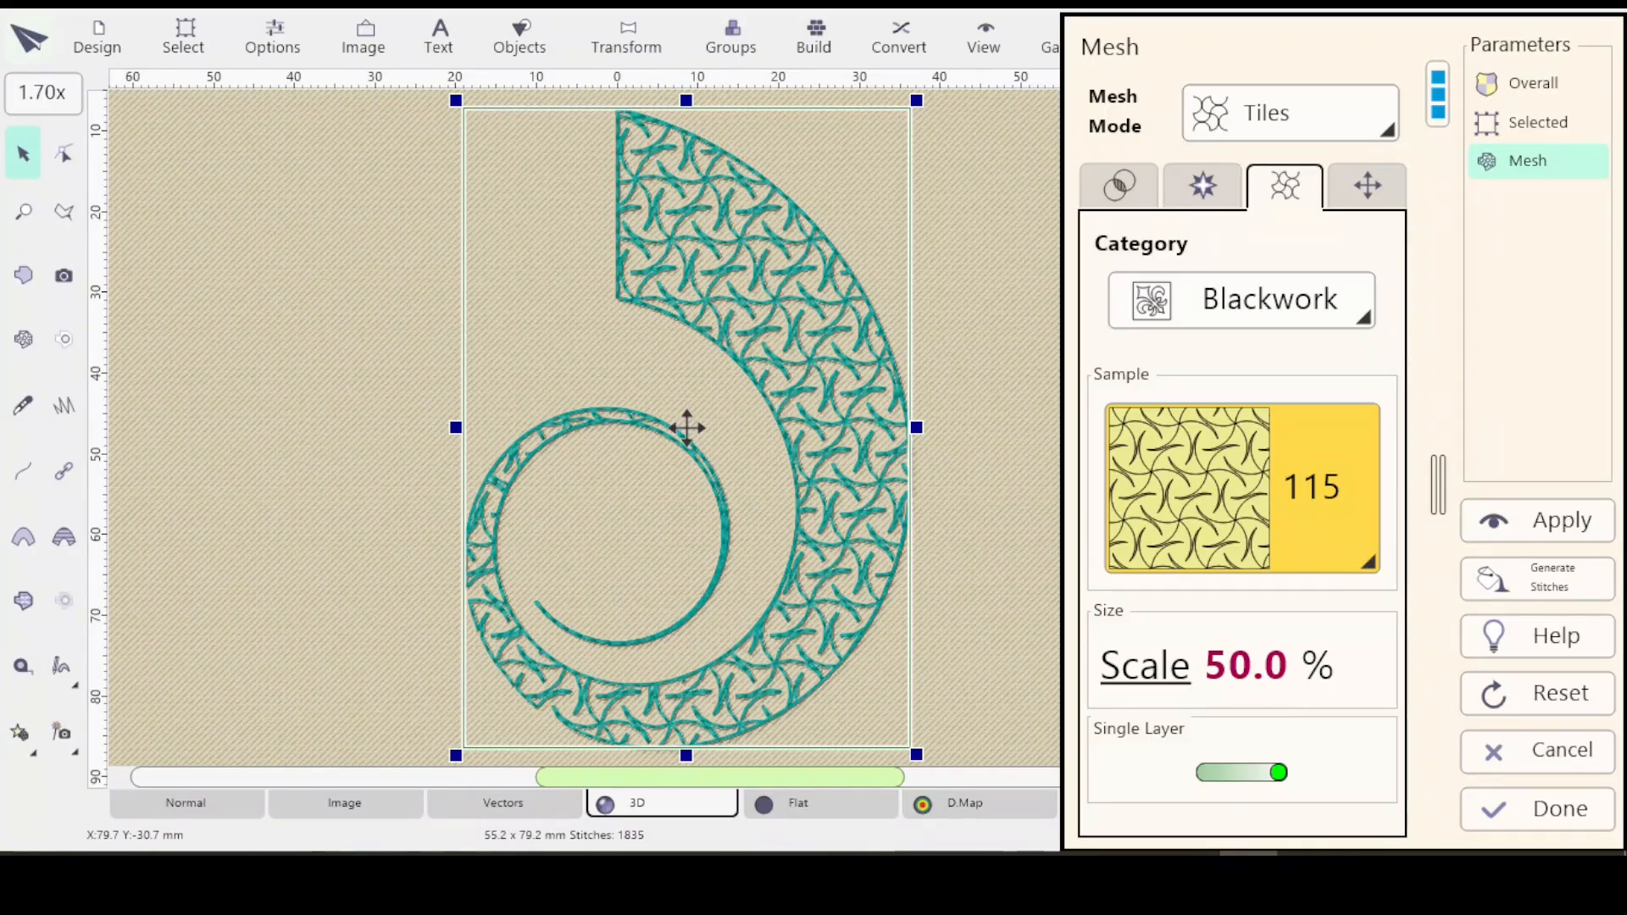
Step: Look over the available tile samples, mesh modes and tile categories, keeping Tiles mode with the Blackwork category
{"action": "left_click", "coordinate": [1242, 488]}
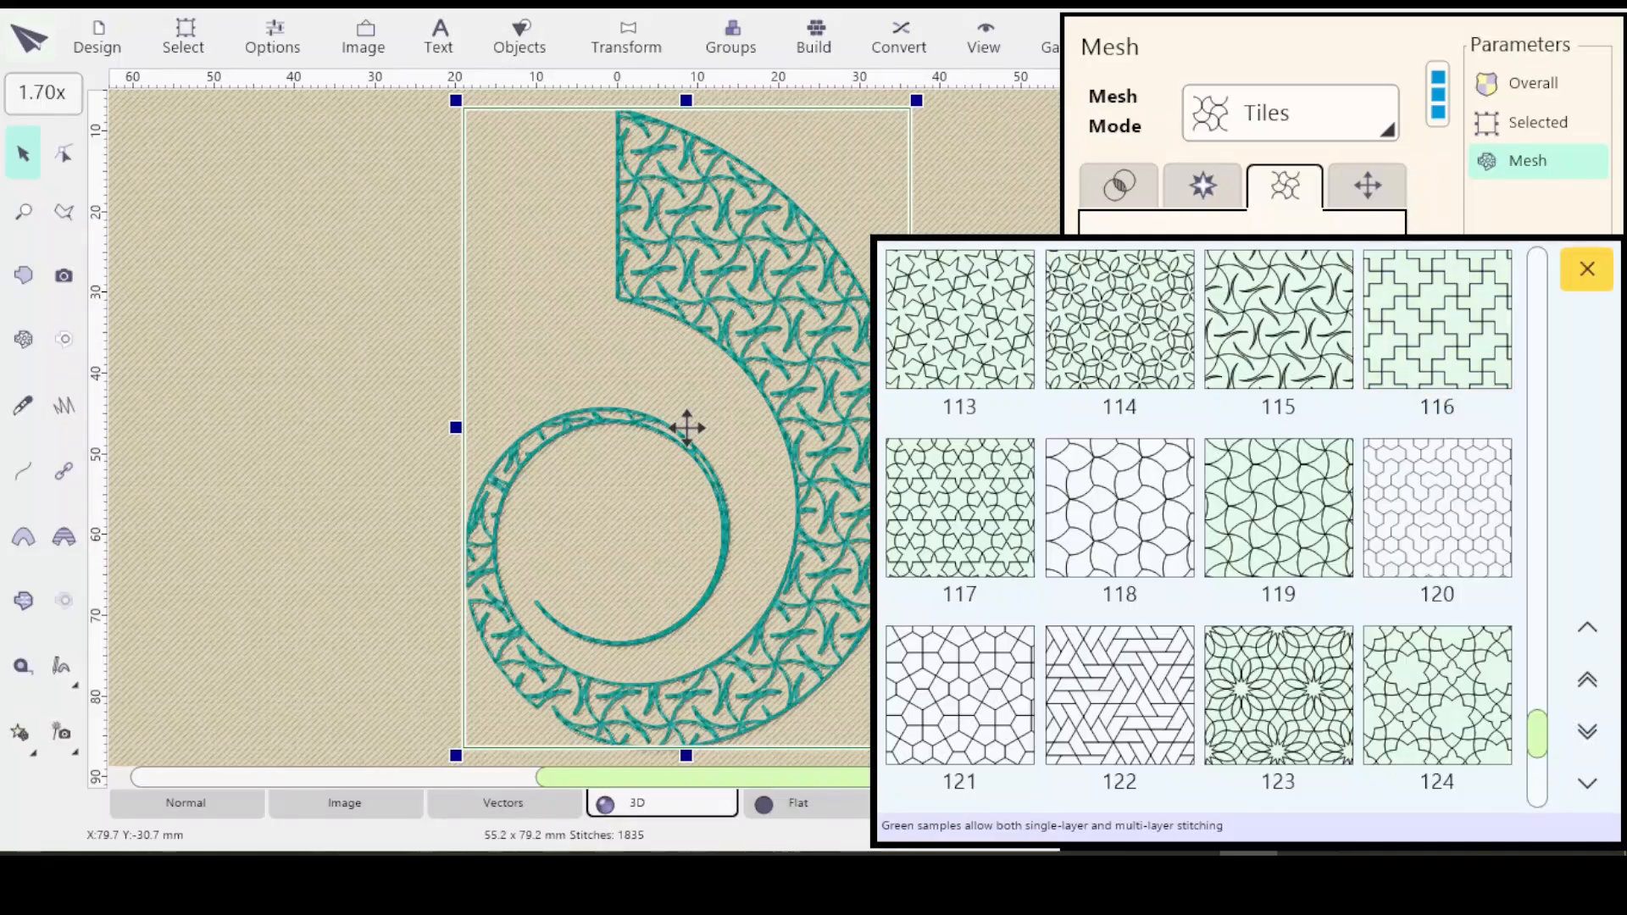
{"action": "left_click", "coordinate": [1587, 269]}
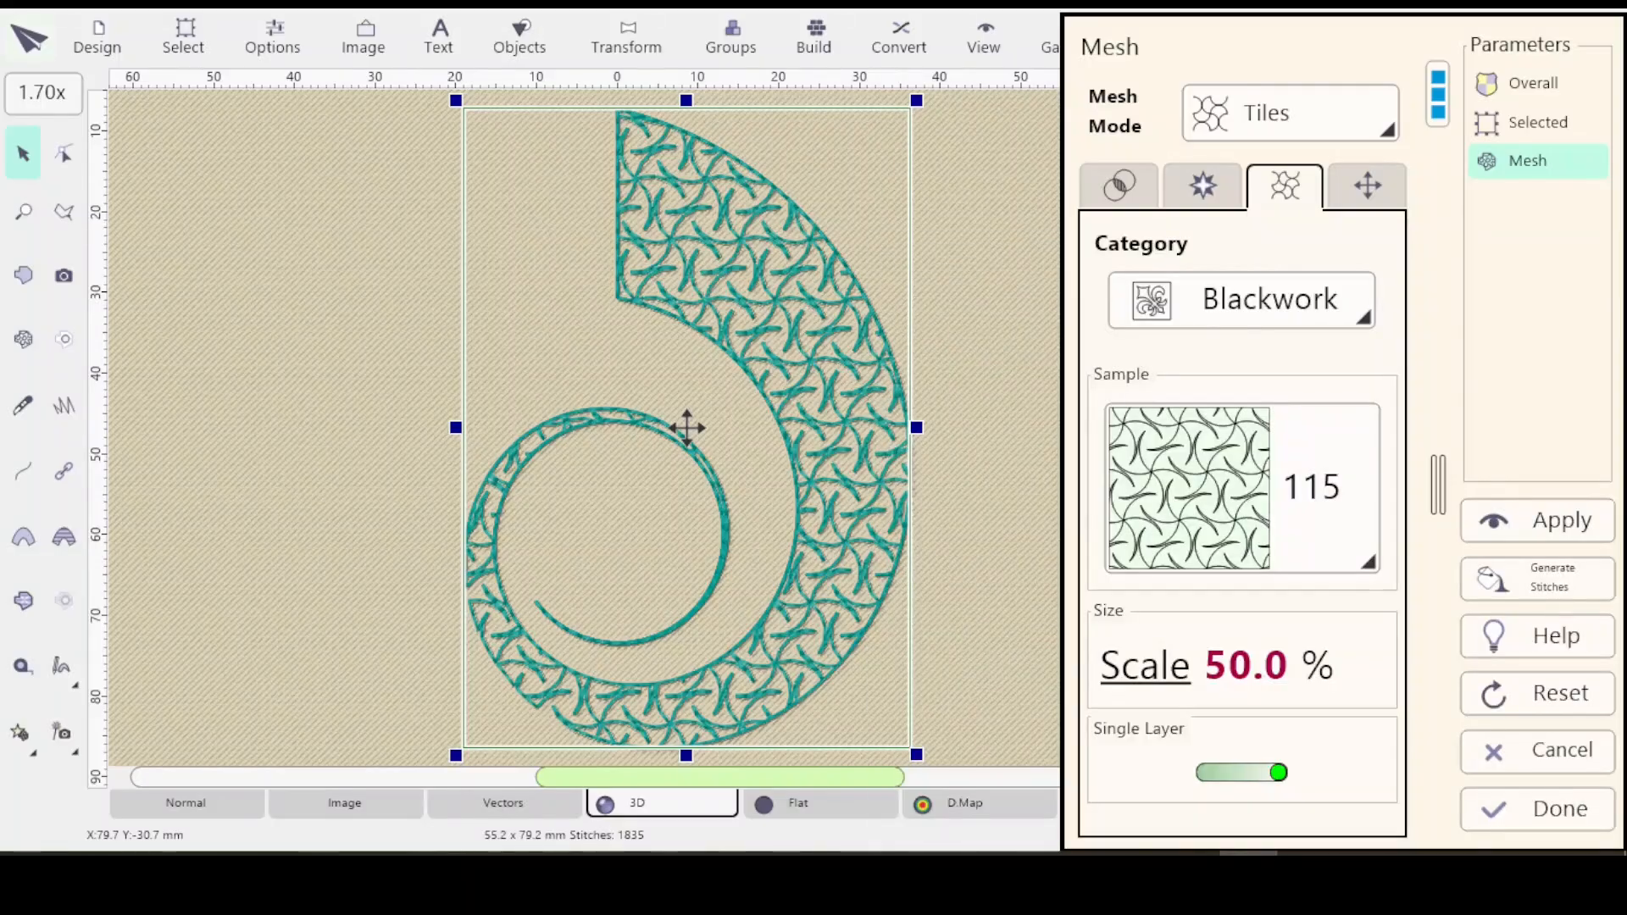
{"action": "left_click", "coordinate": [1389, 136]}
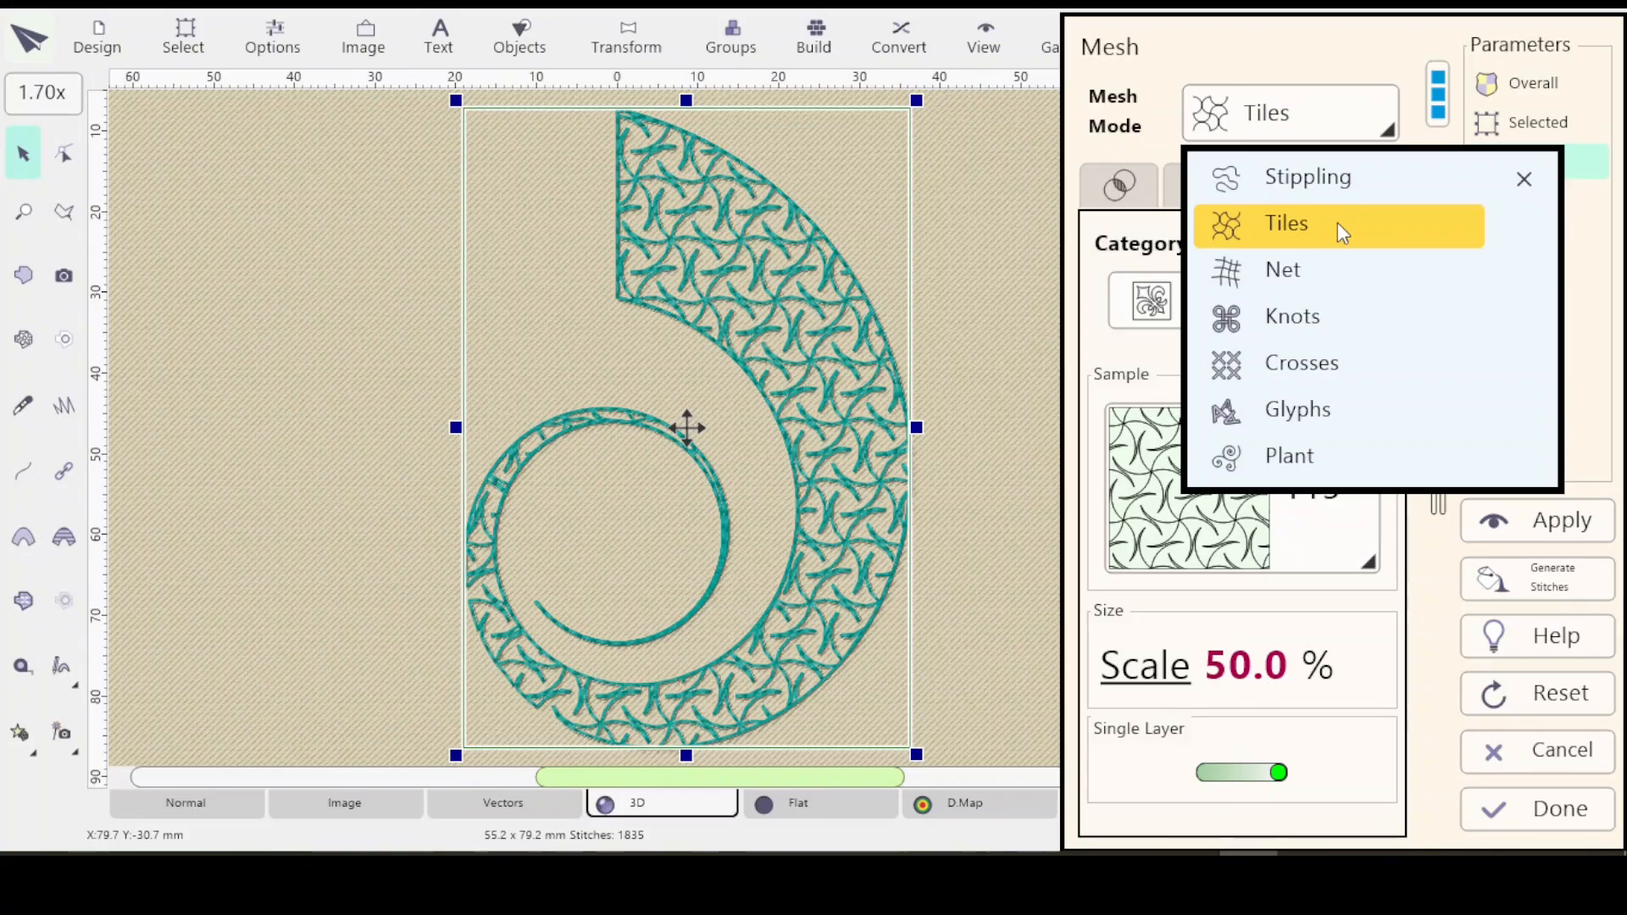
{"action": "left_click", "coordinate": [1598, 301]}
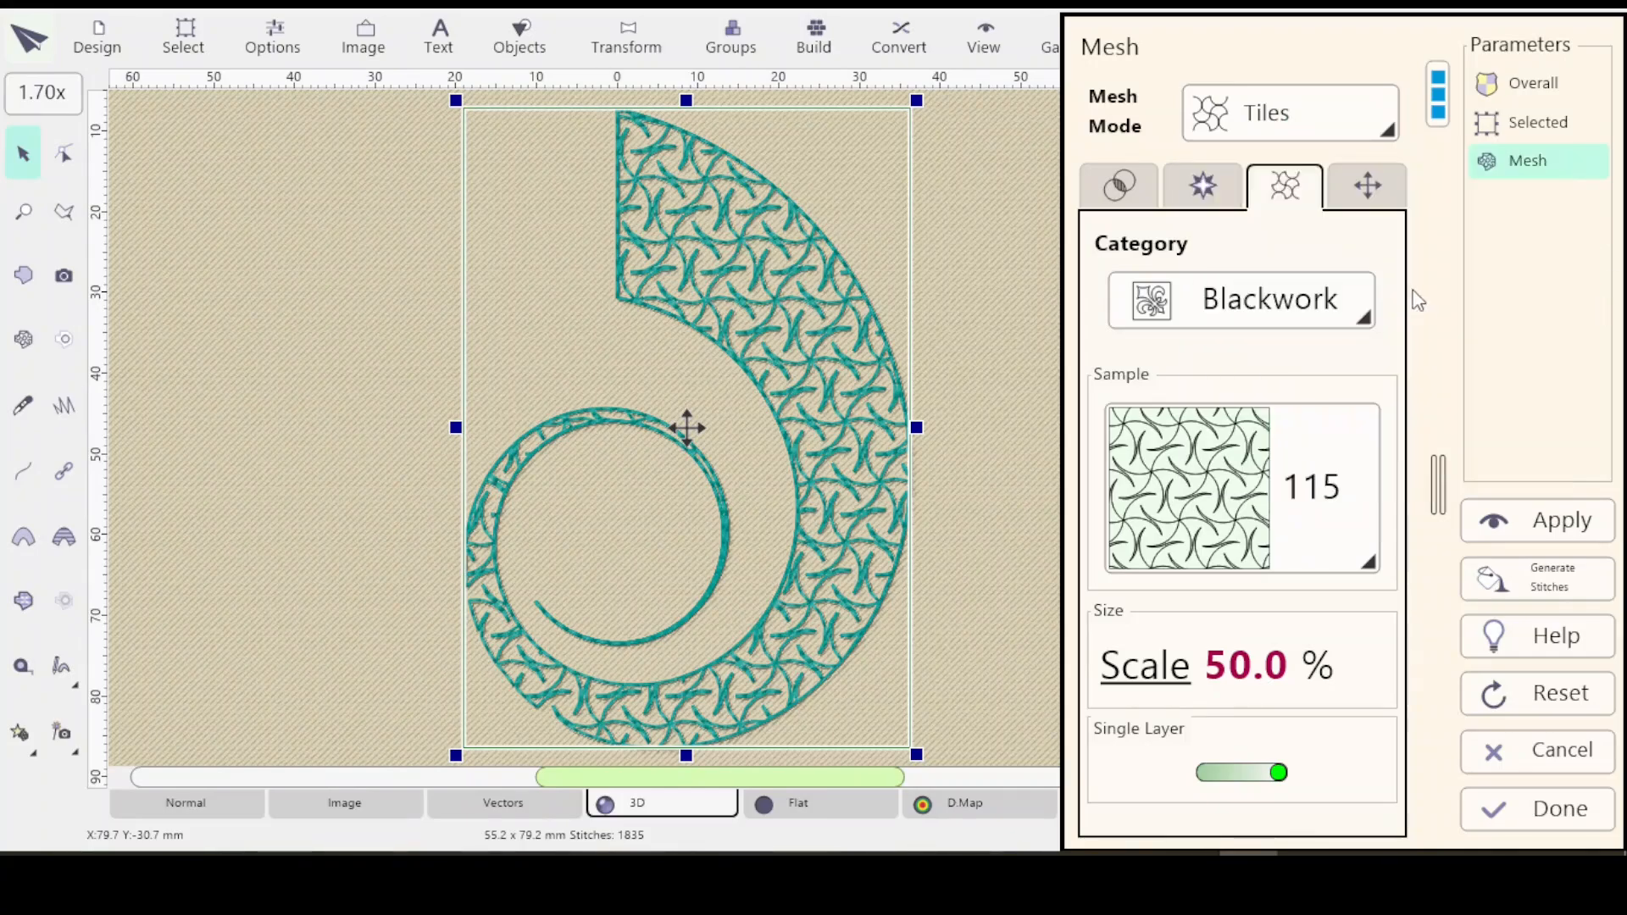
{"action": "left_click", "coordinate": [1365, 320]}
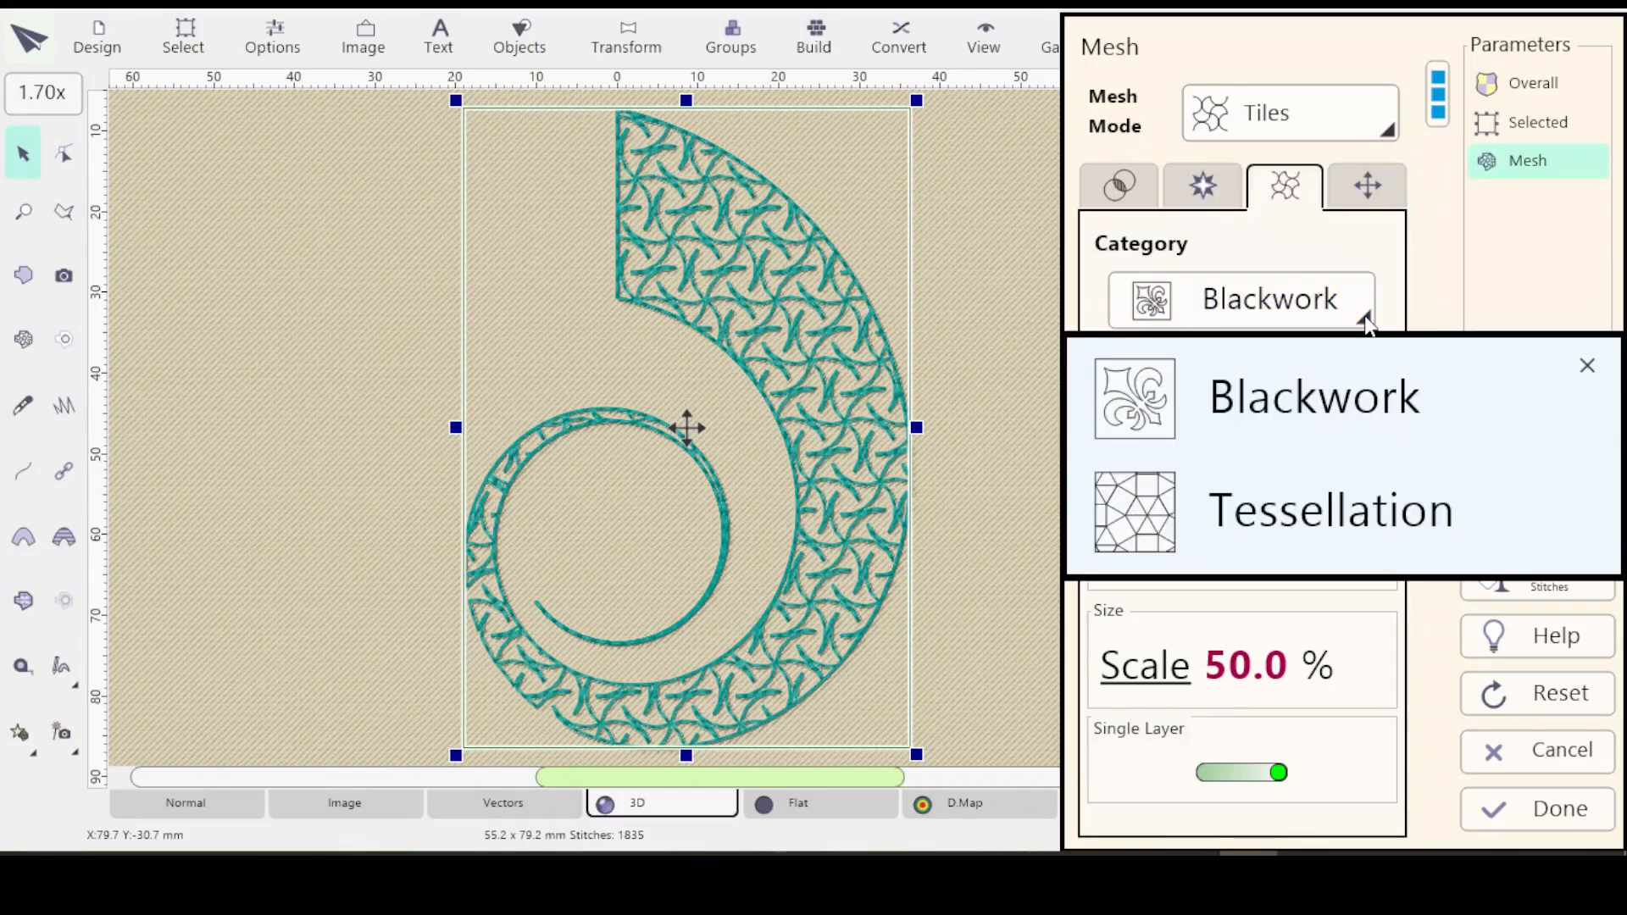
{"action": "left_click", "coordinate": [1466, 248]}
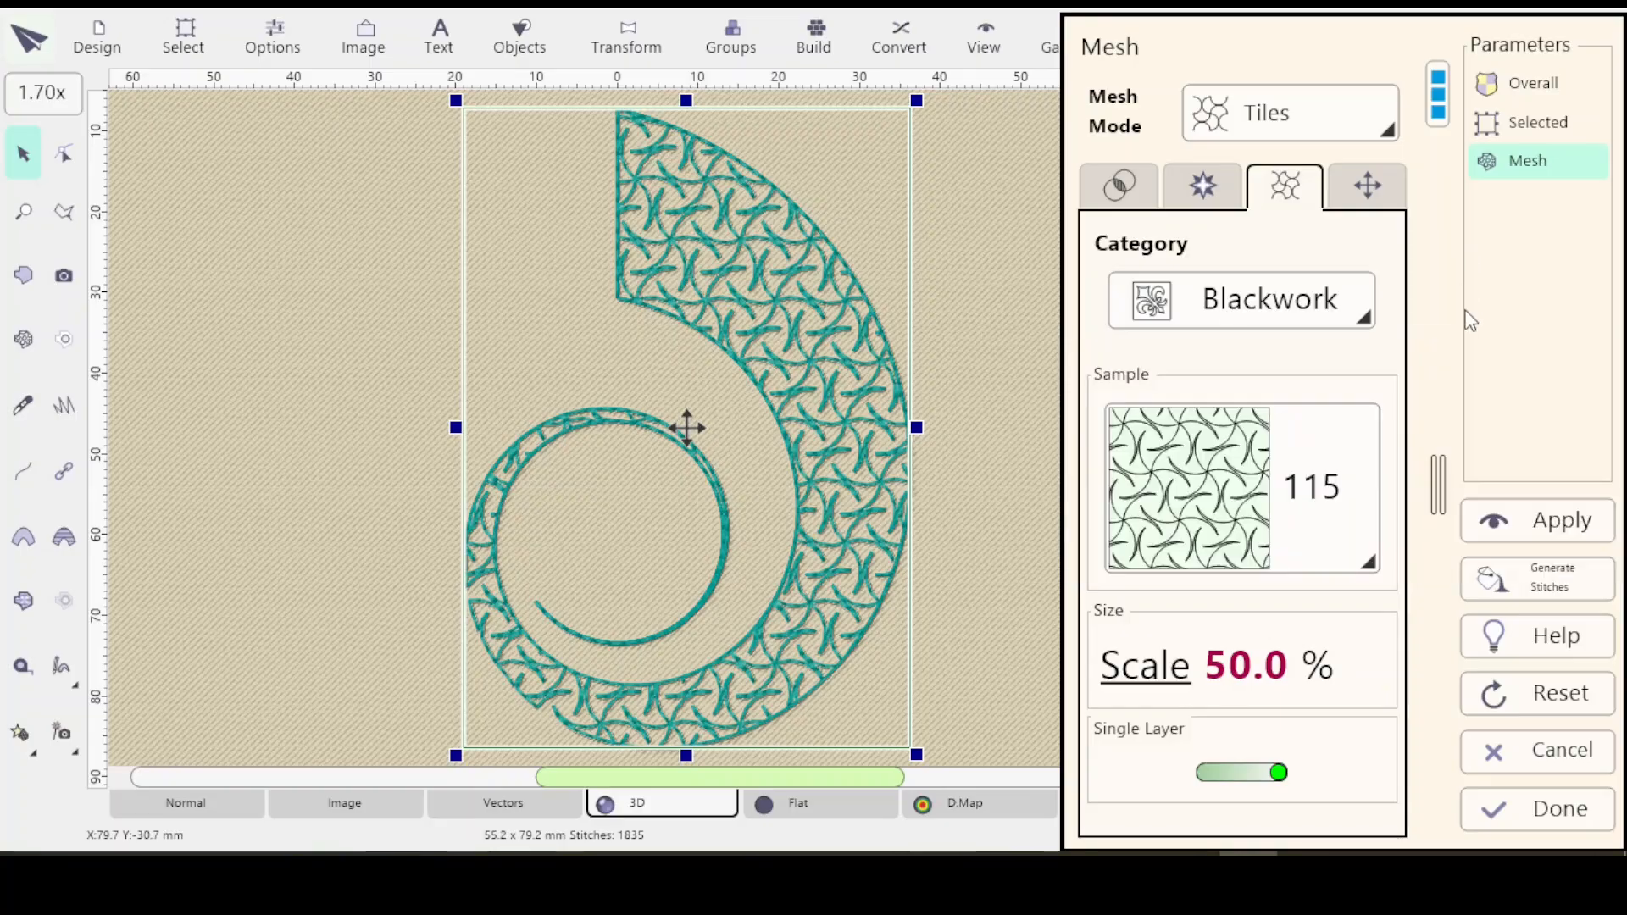
Step: Browse the Blackwork samples, choose tile sample 97 for the mesh fill and apply it to the spiral shape
{"action": "left_click", "coordinate": [1370, 566]}
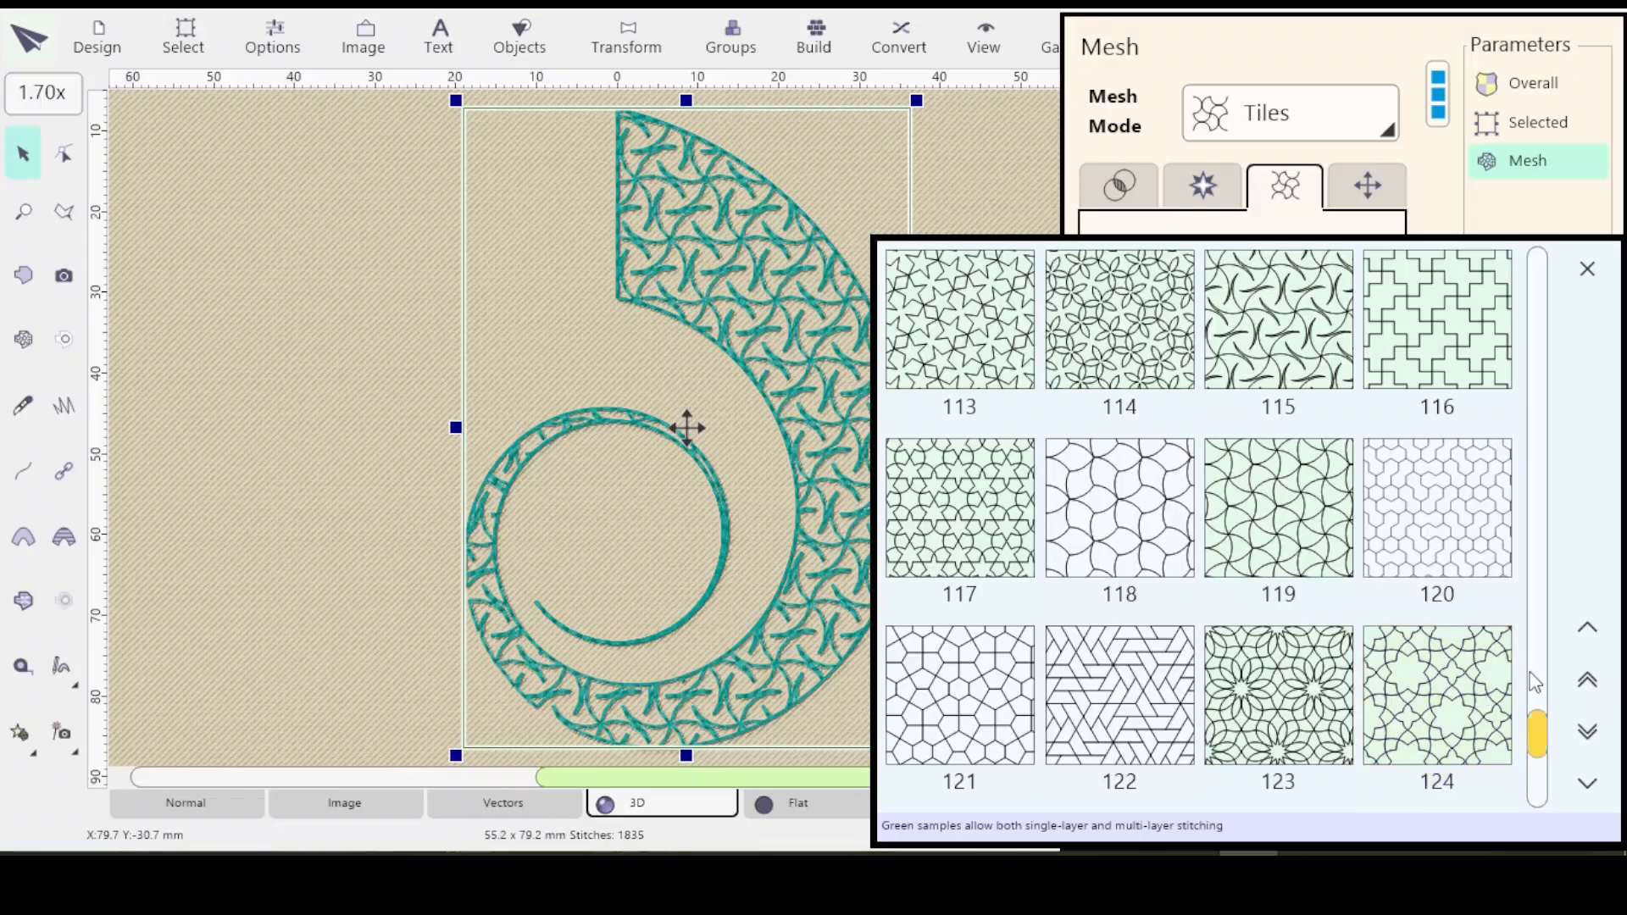
{"action": "left_click_drag", "start_coordinate": [1543, 745], "coordinate": [1547, 666]}
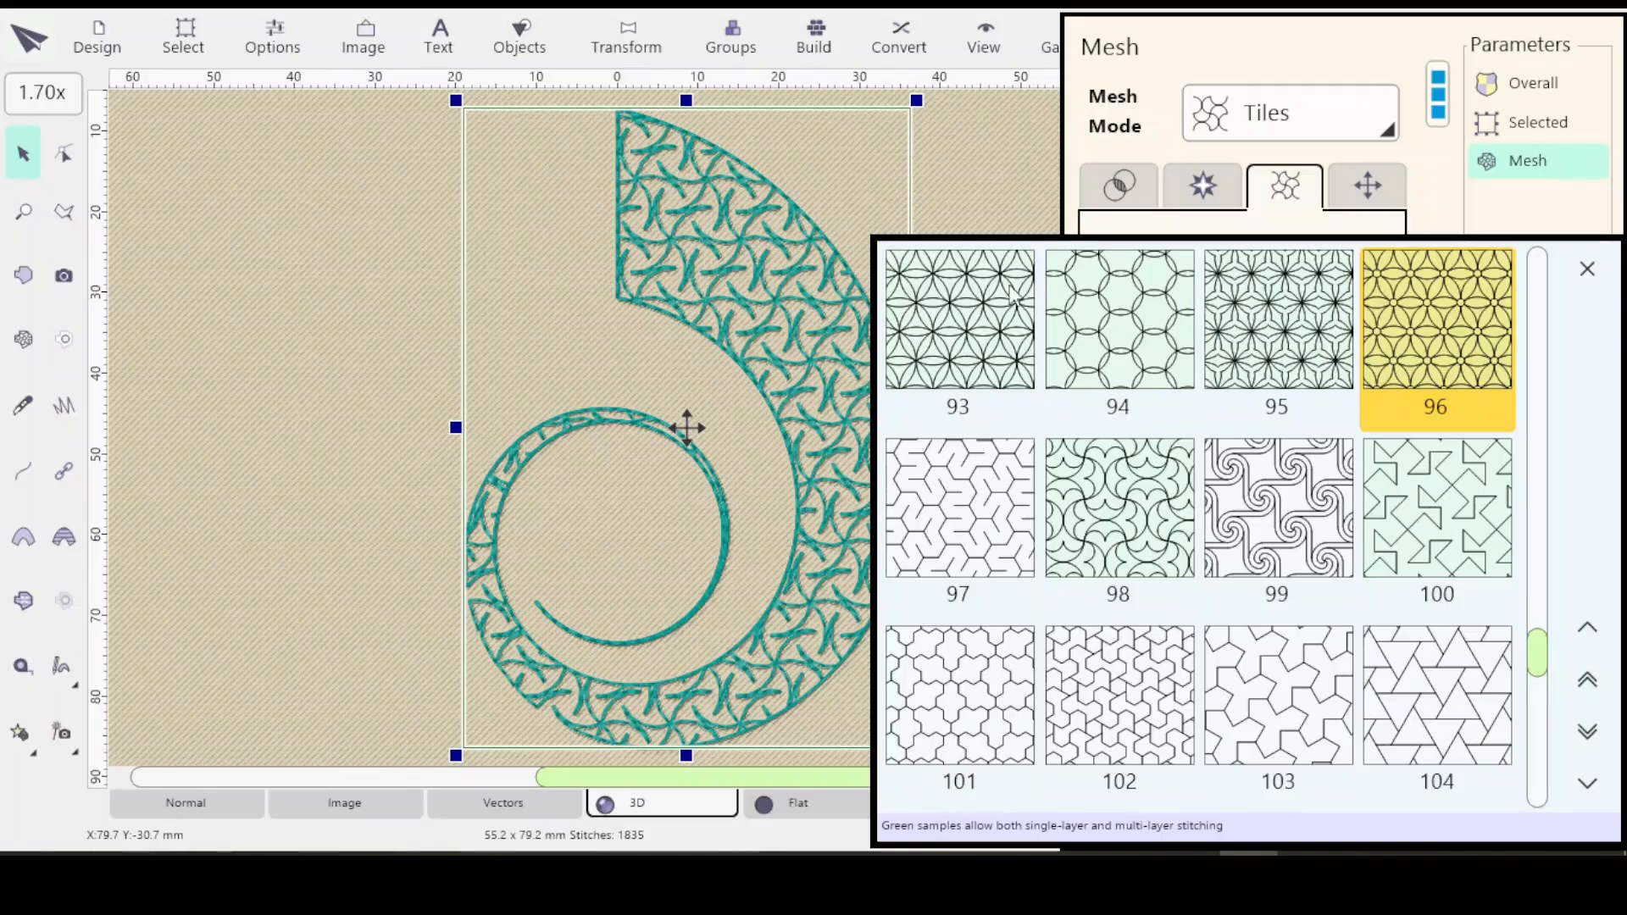
{"action": "left_click", "coordinate": [983, 334]}
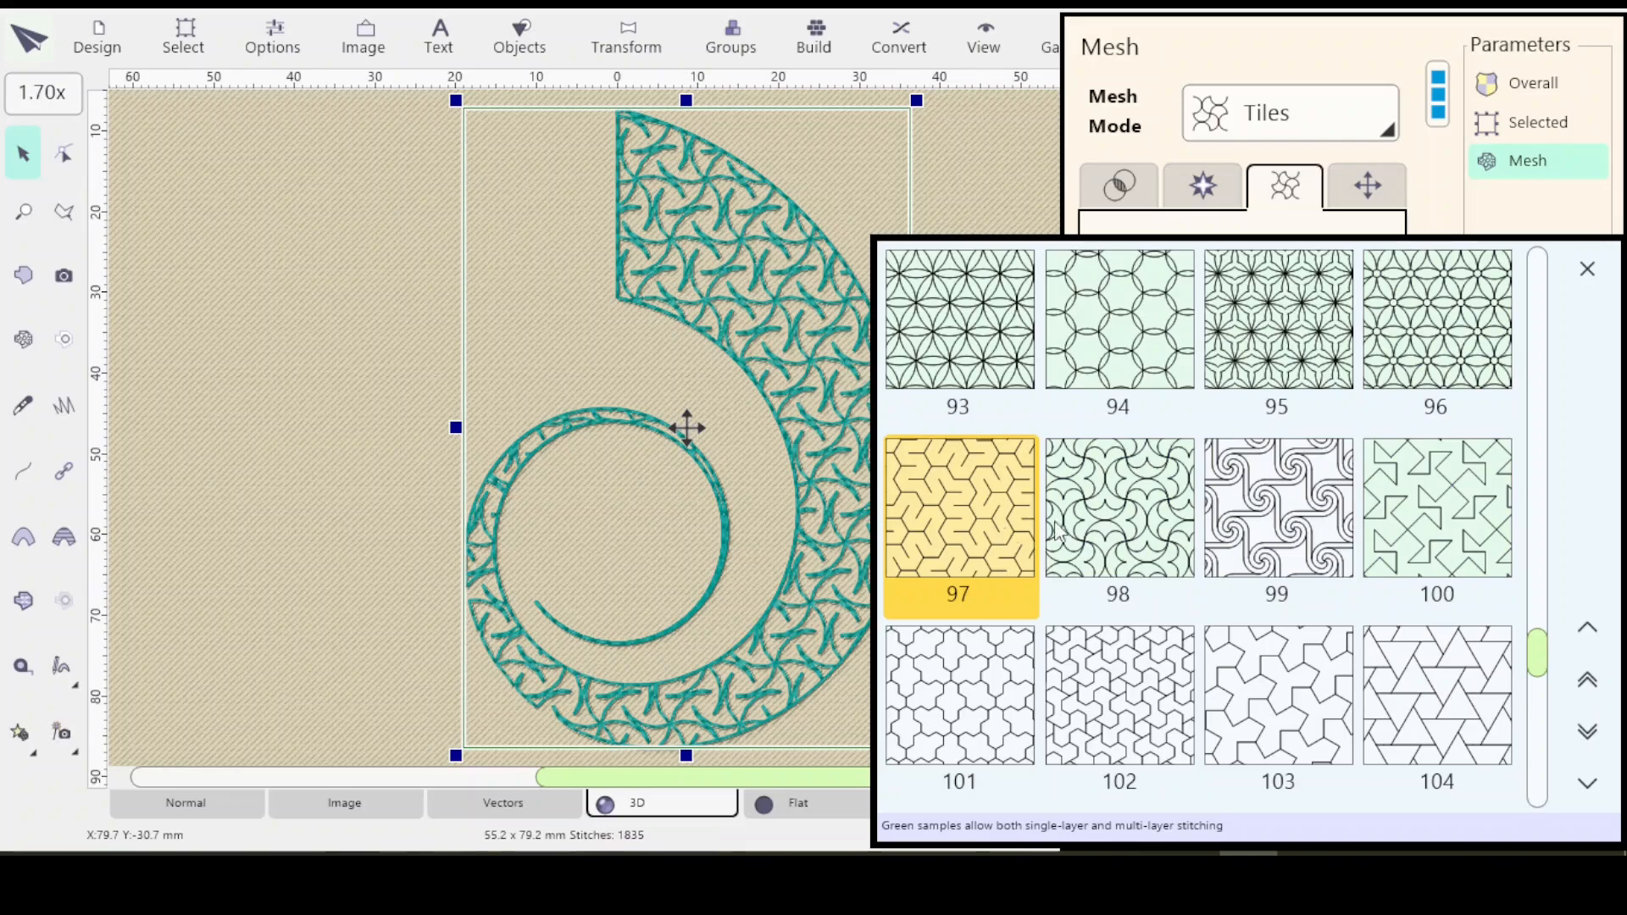
{"action": "left_click_drag", "start_coordinate": [1532, 648], "coordinate": [1551, 790]}
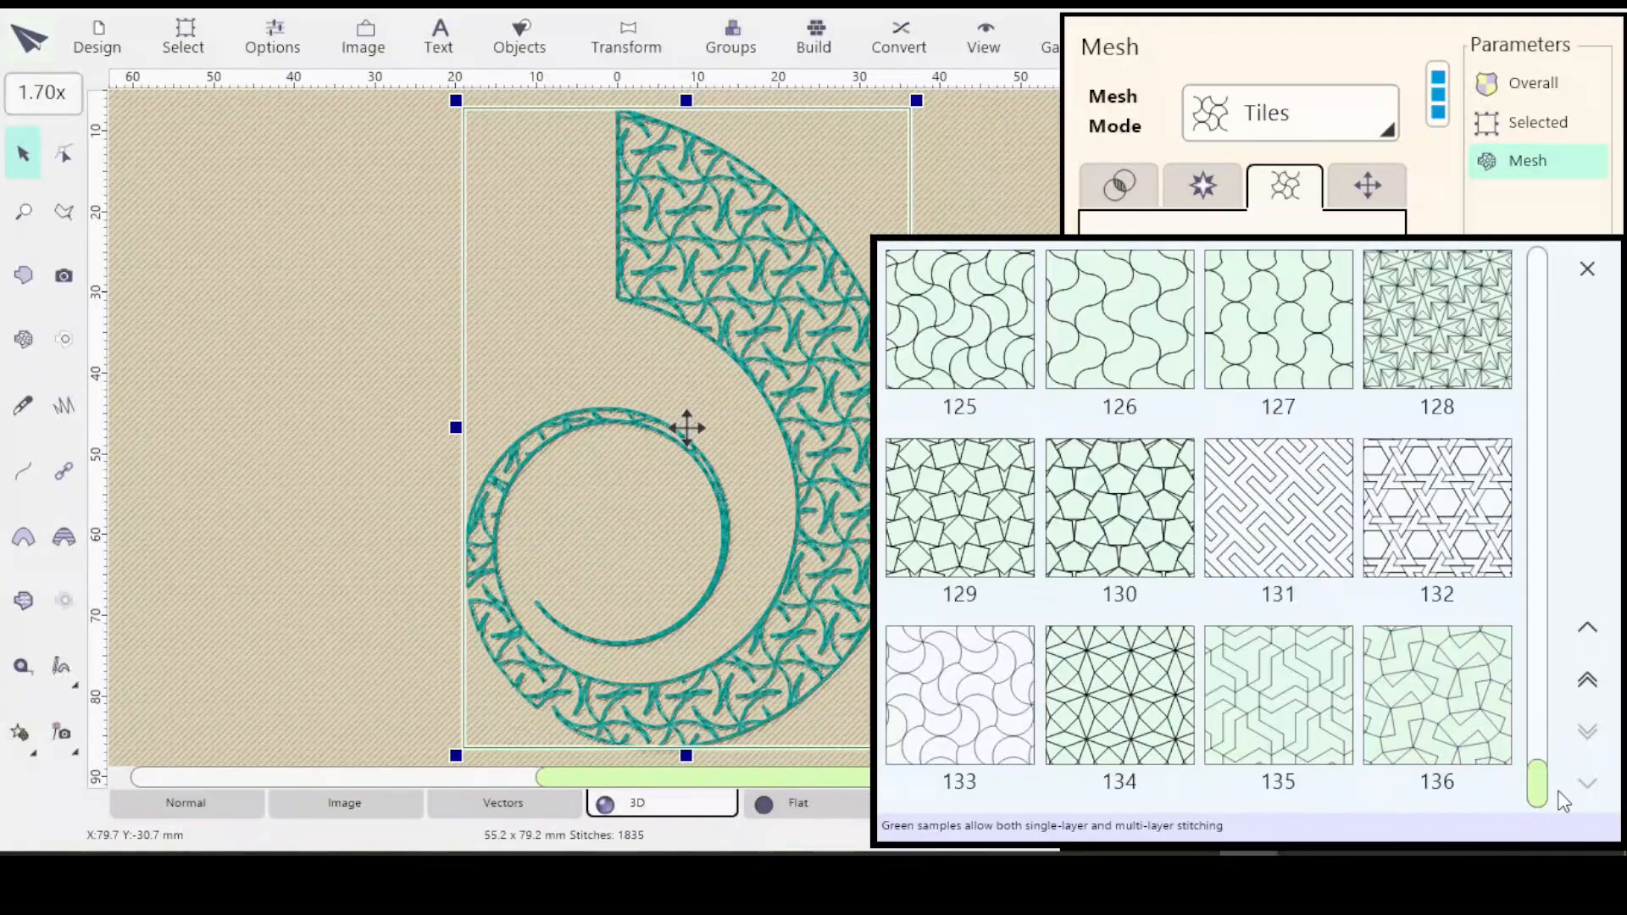
{"action": "left_click_drag", "start_coordinate": [1537, 775], "coordinate": [1535, 663]}
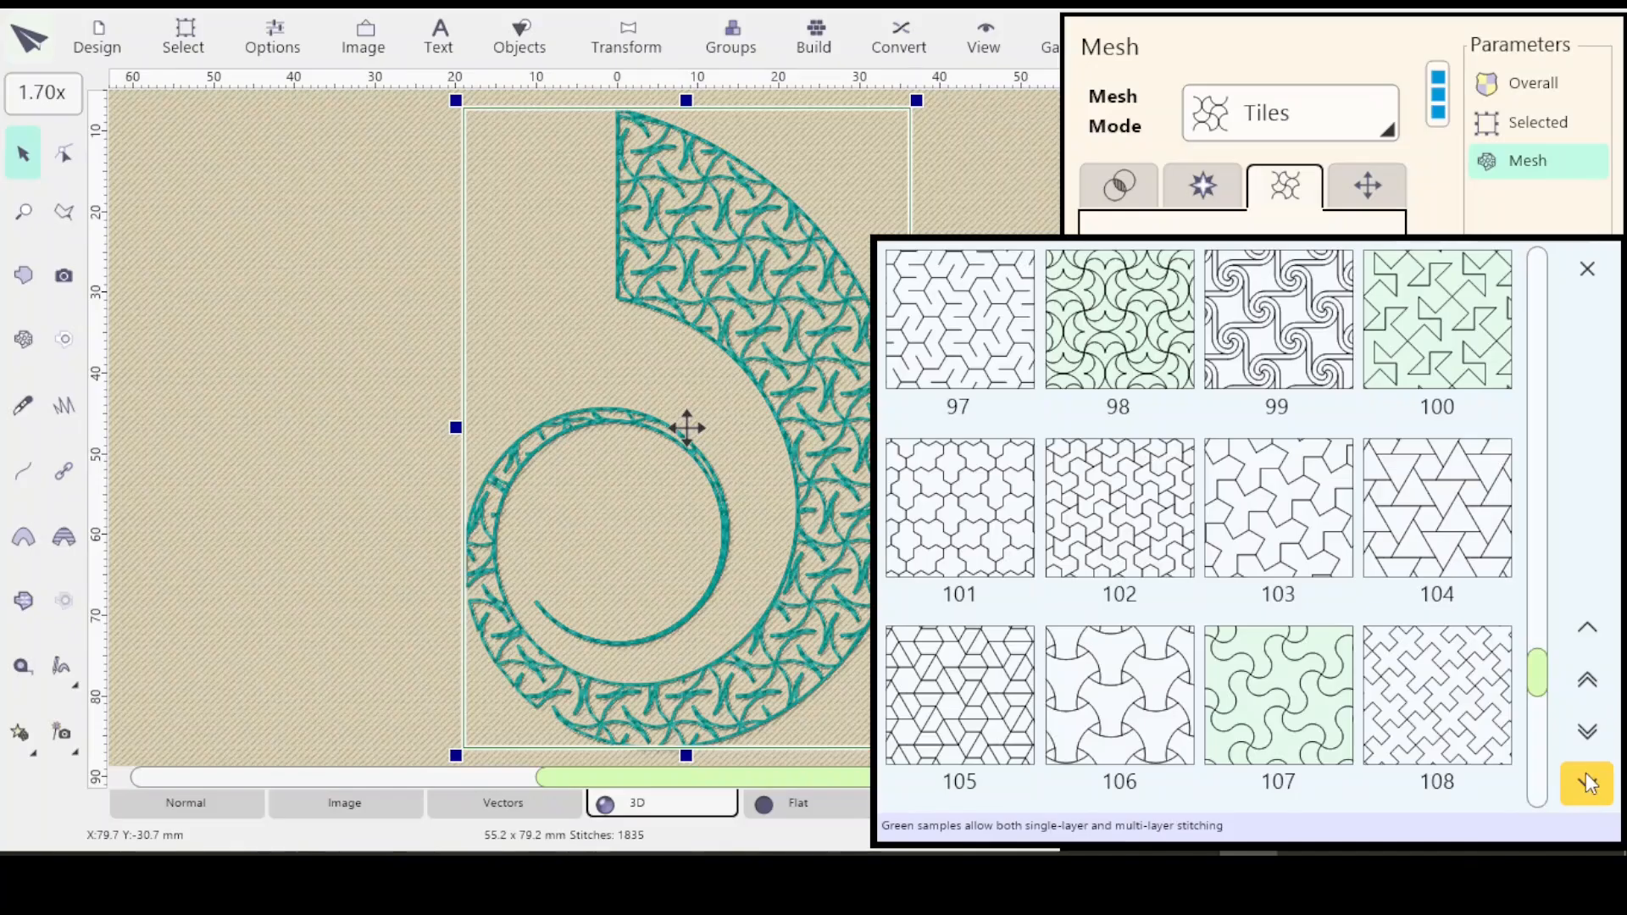
{"action": "left_click", "coordinate": [1590, 735]}
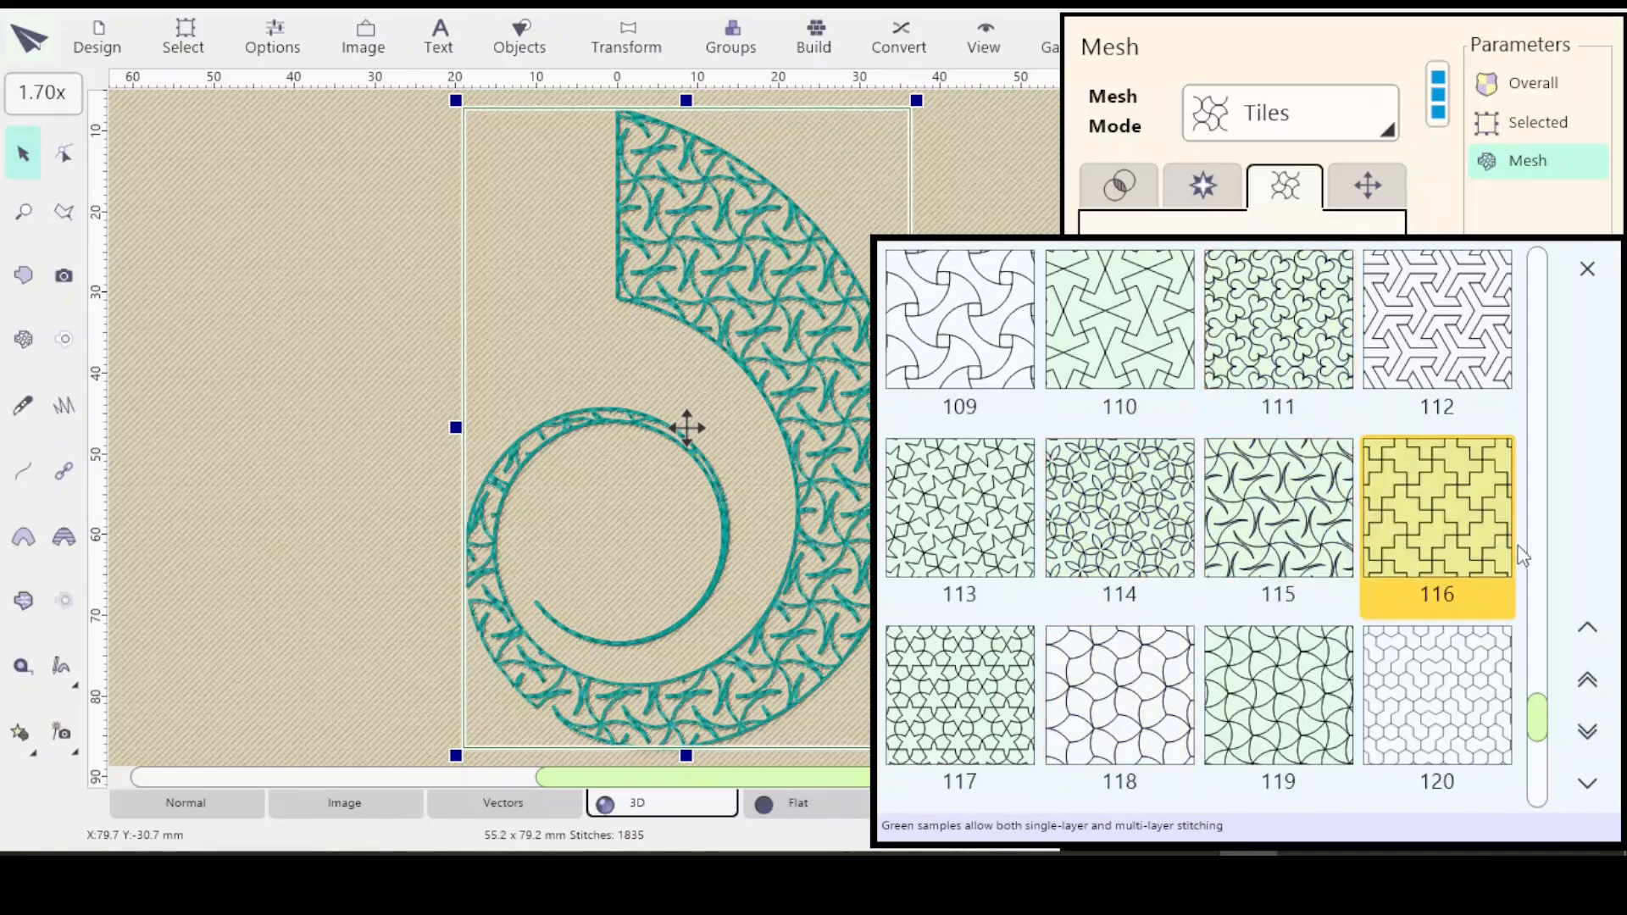
{"action": "left_click", "coordinate": [1587, 683]}
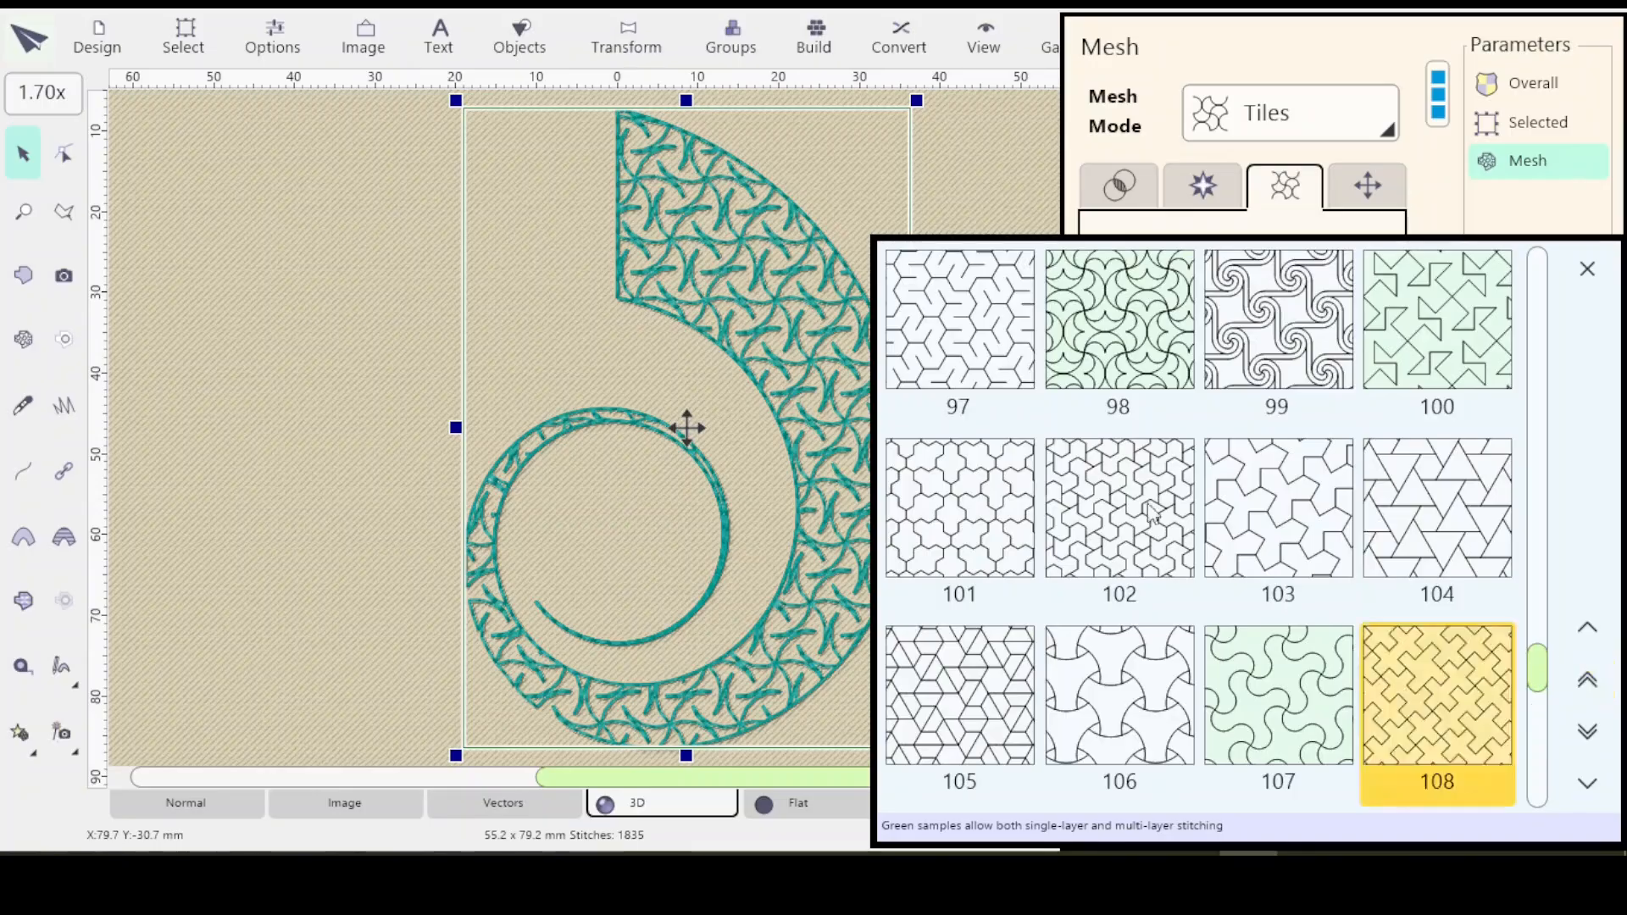
{"action": "left_click", "coordinate": [977, 354]}
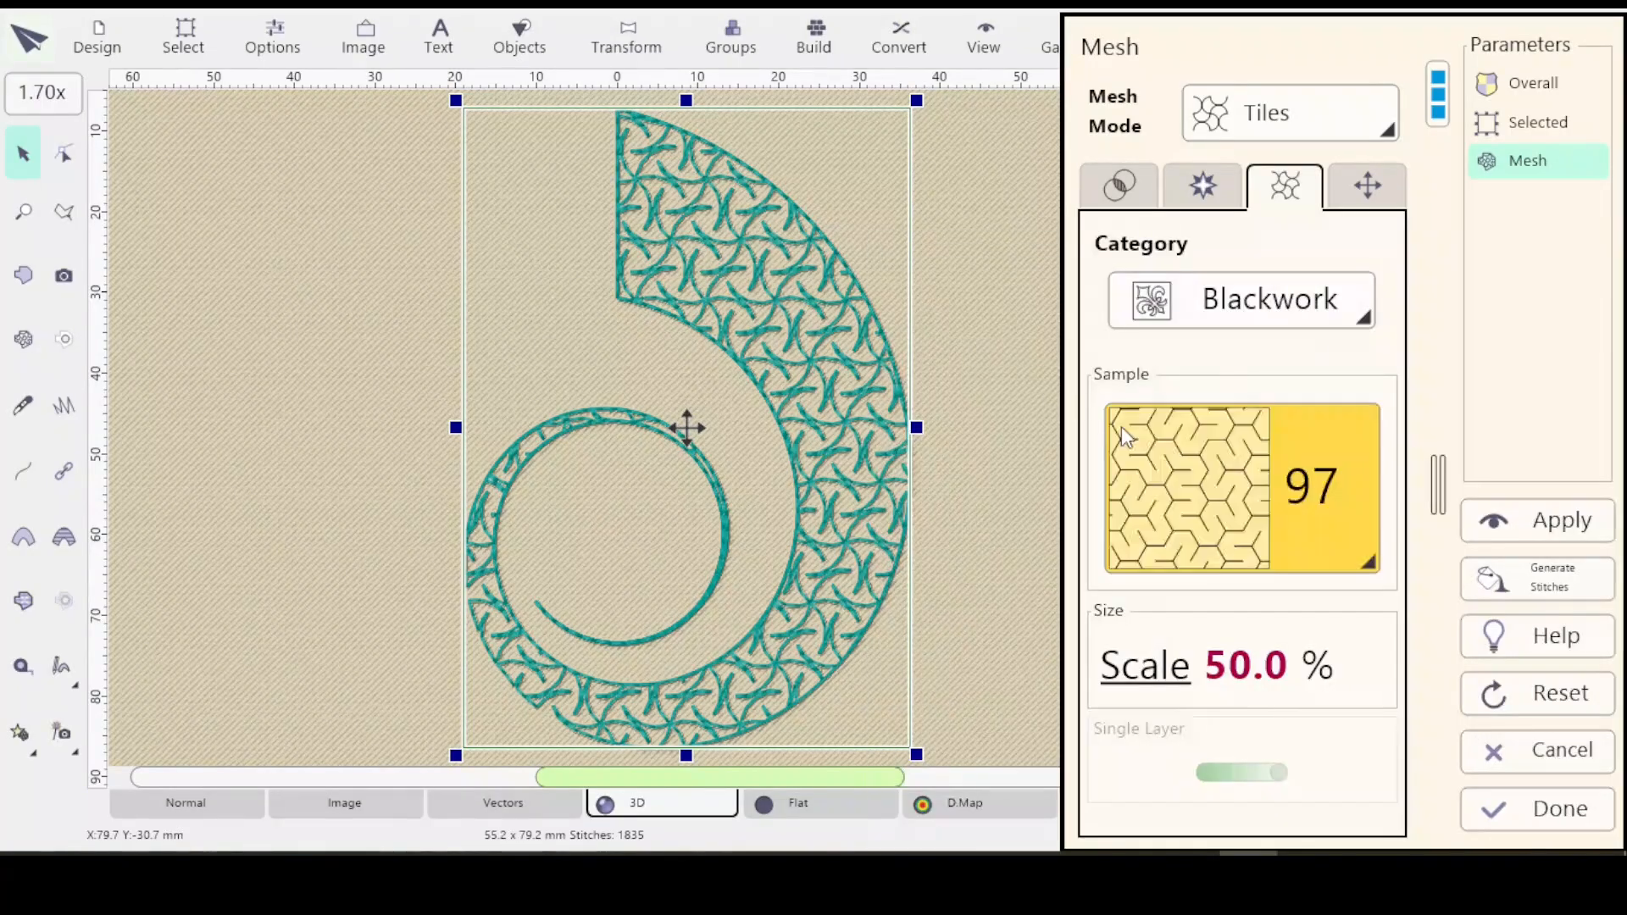
{"action": "left_click", "coordinate": [1507, 514]}
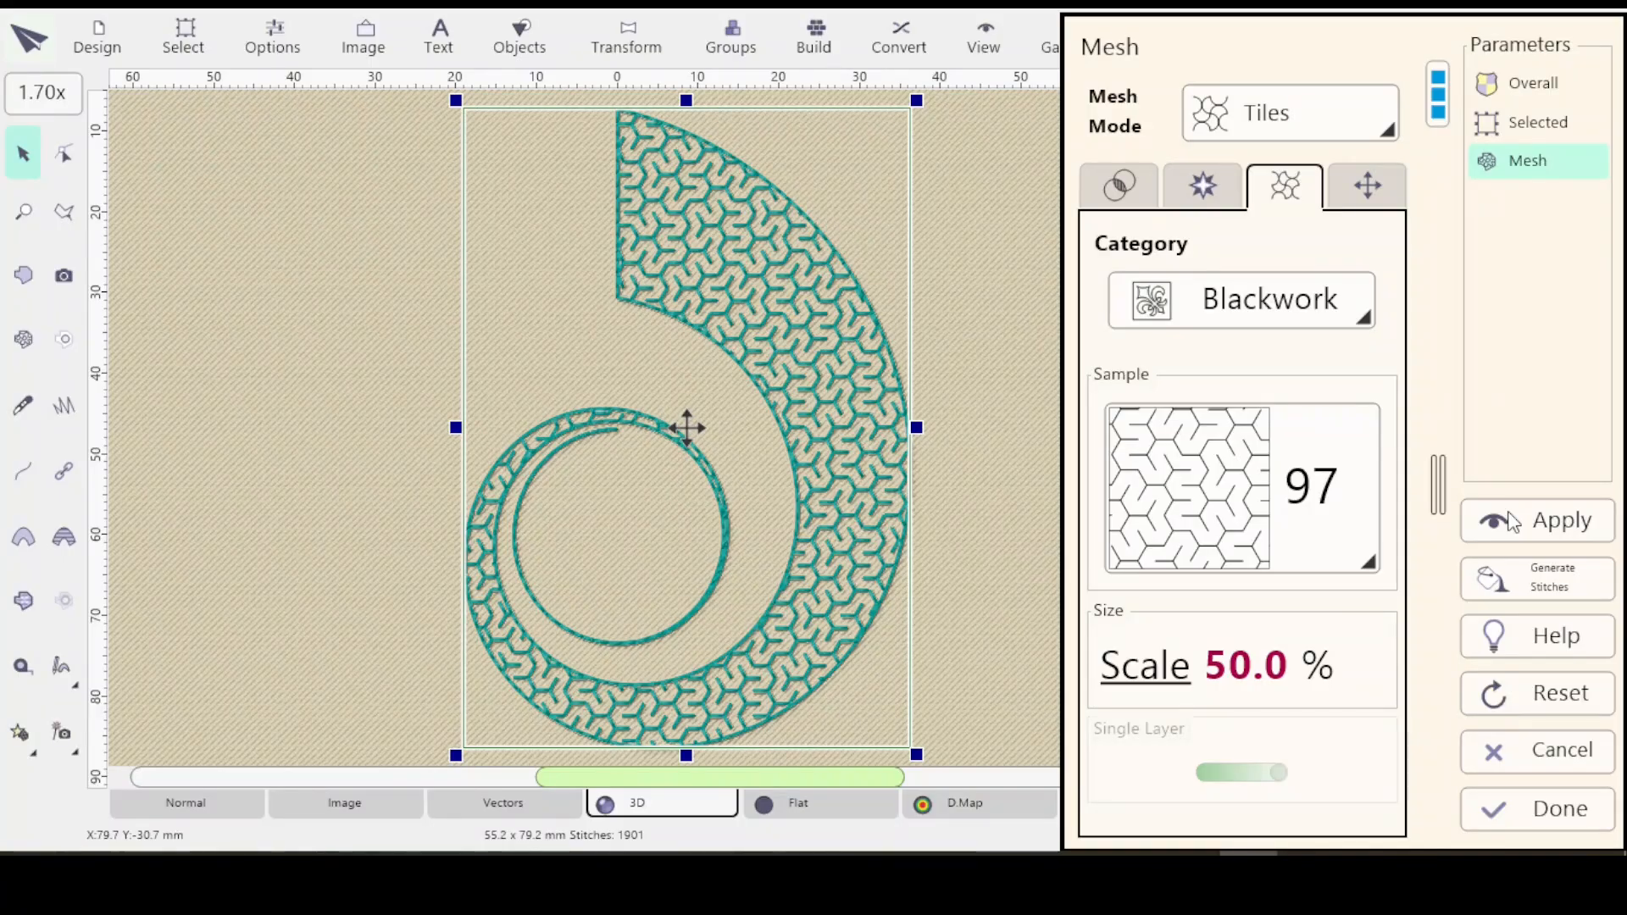
{"action": "left_click", "coordinate": [1512, 520]}
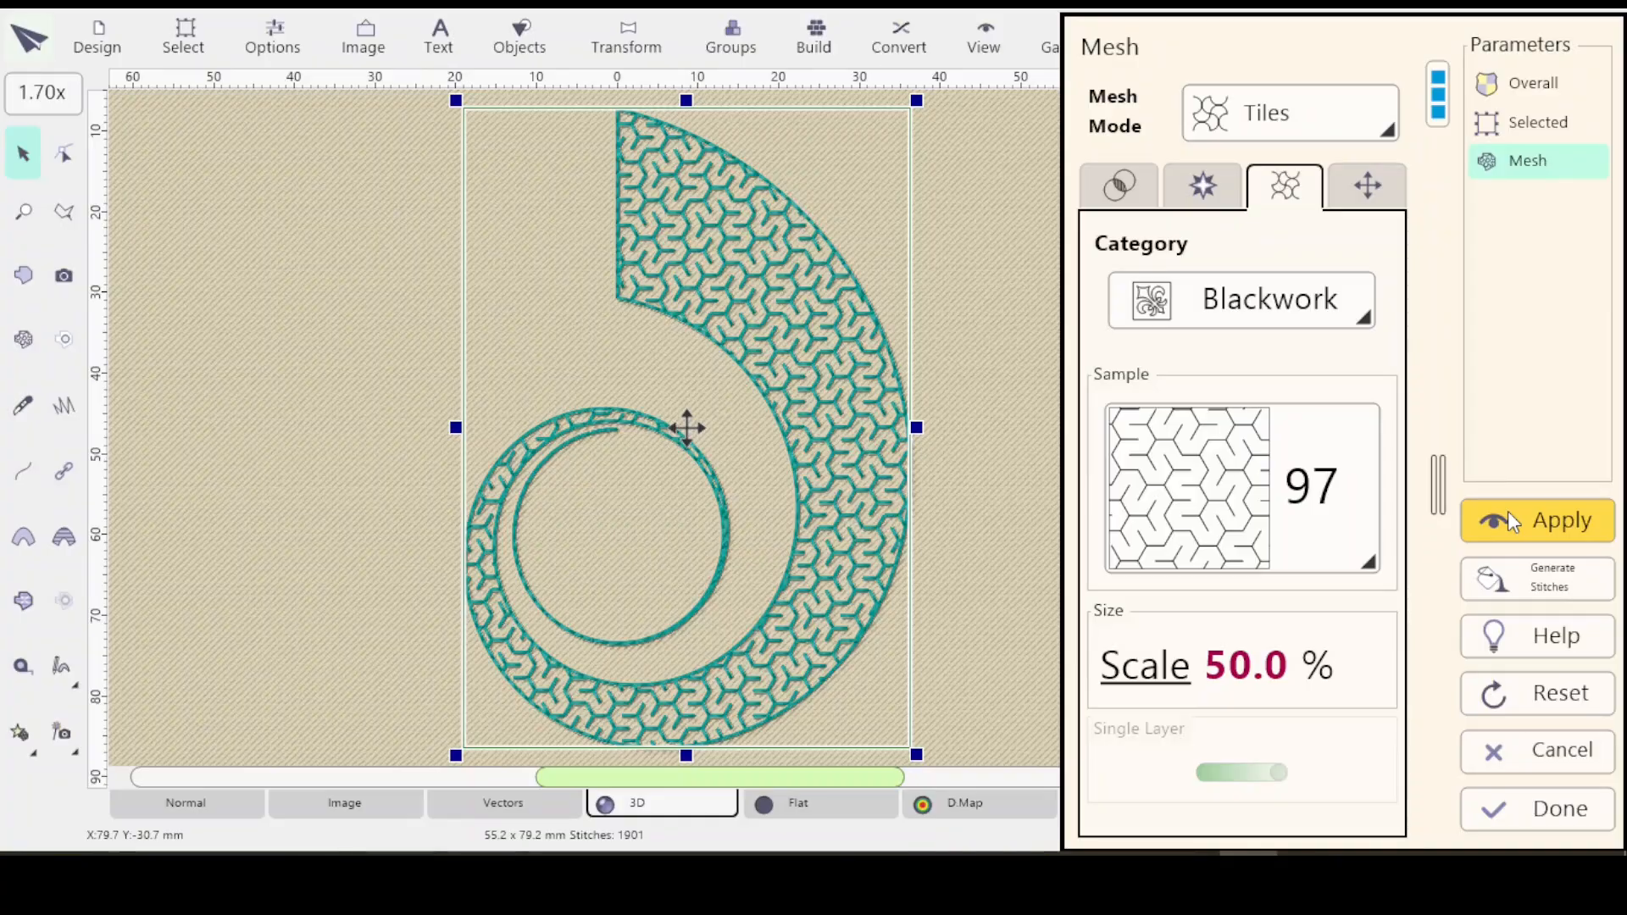
Step: Change the mesh fill to Blackwork tile sample 99, check the common settings and apply it to the spiral shape
{"action": "left_click", "coordinate": [1365, 571]}
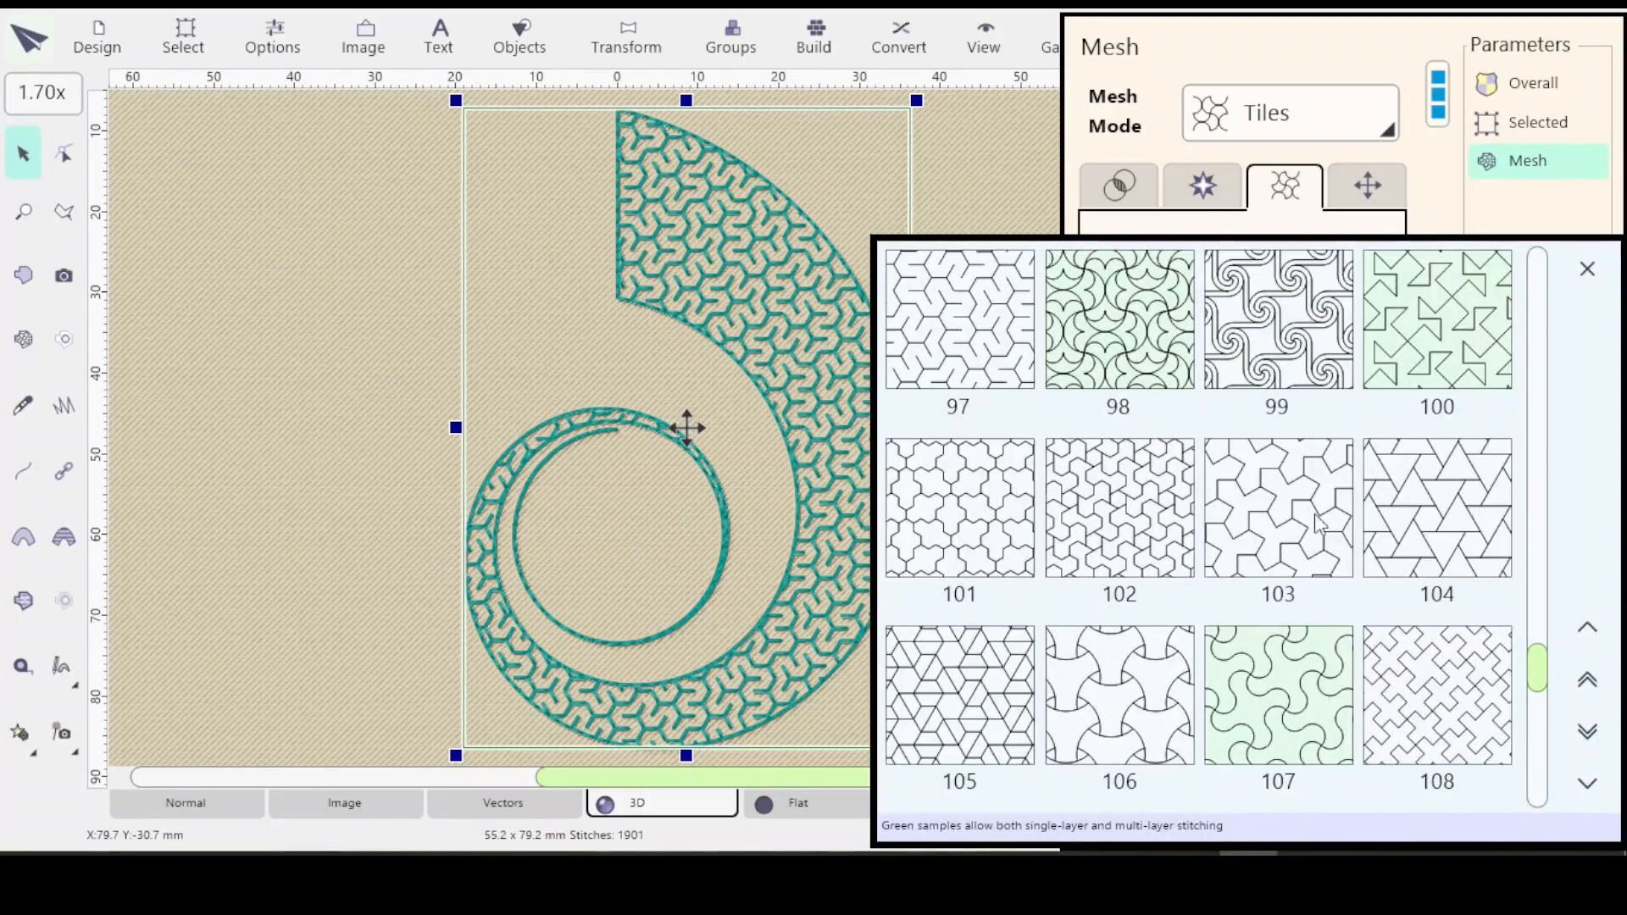
{"action": "left_click", "coordinate": [1275, 342]}
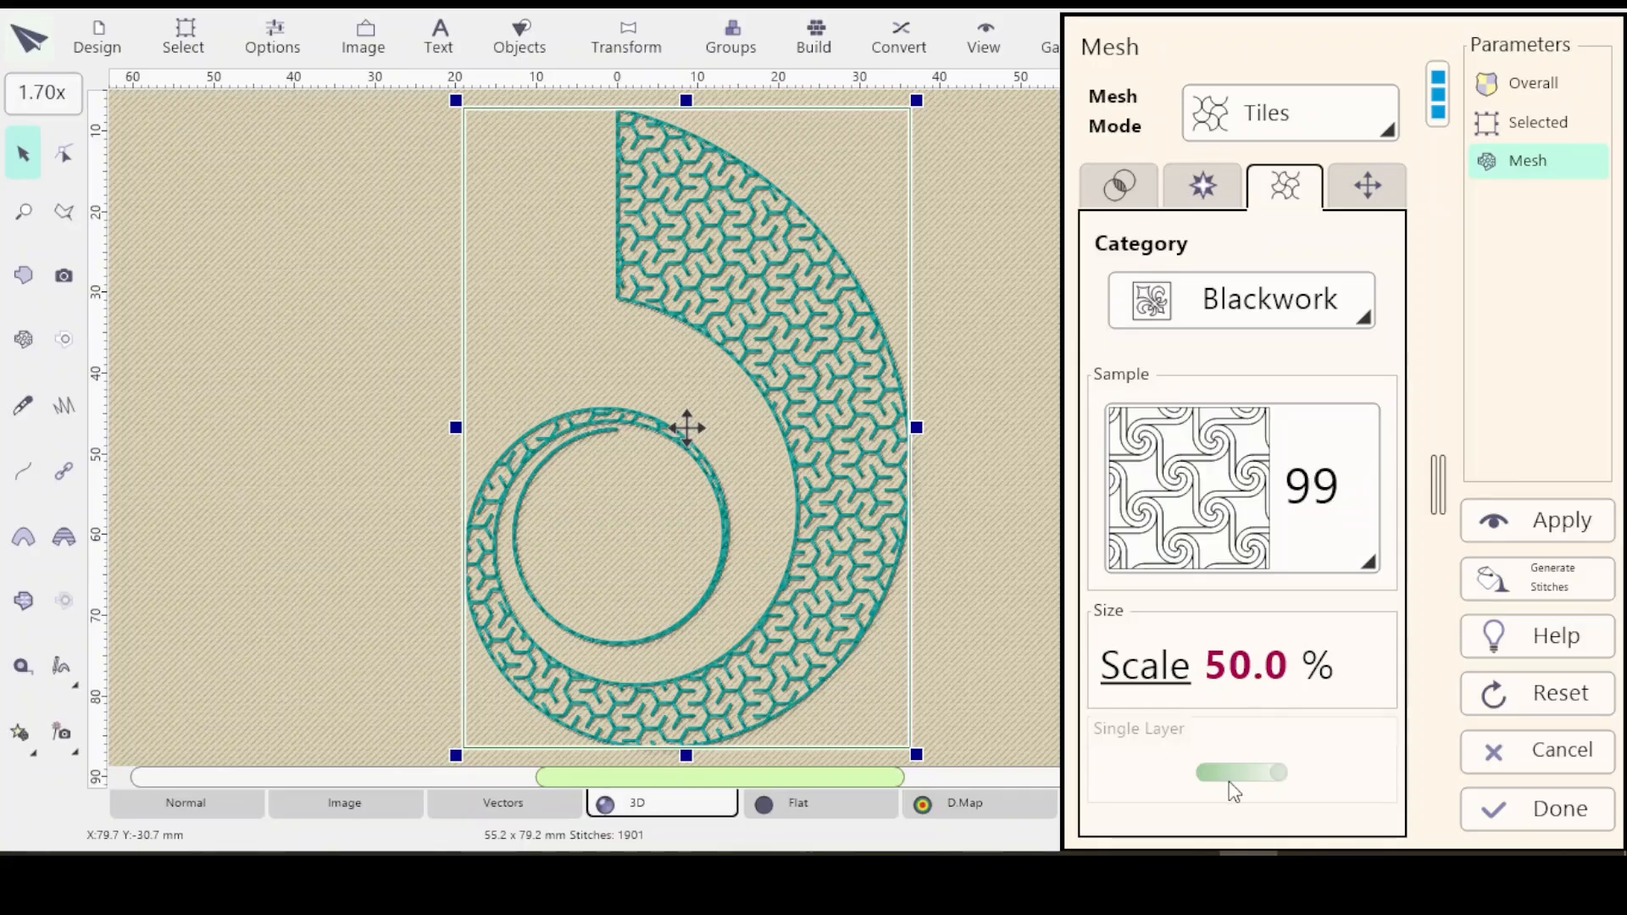
{"action": "left_click", "coordinate": [1118, 188]}
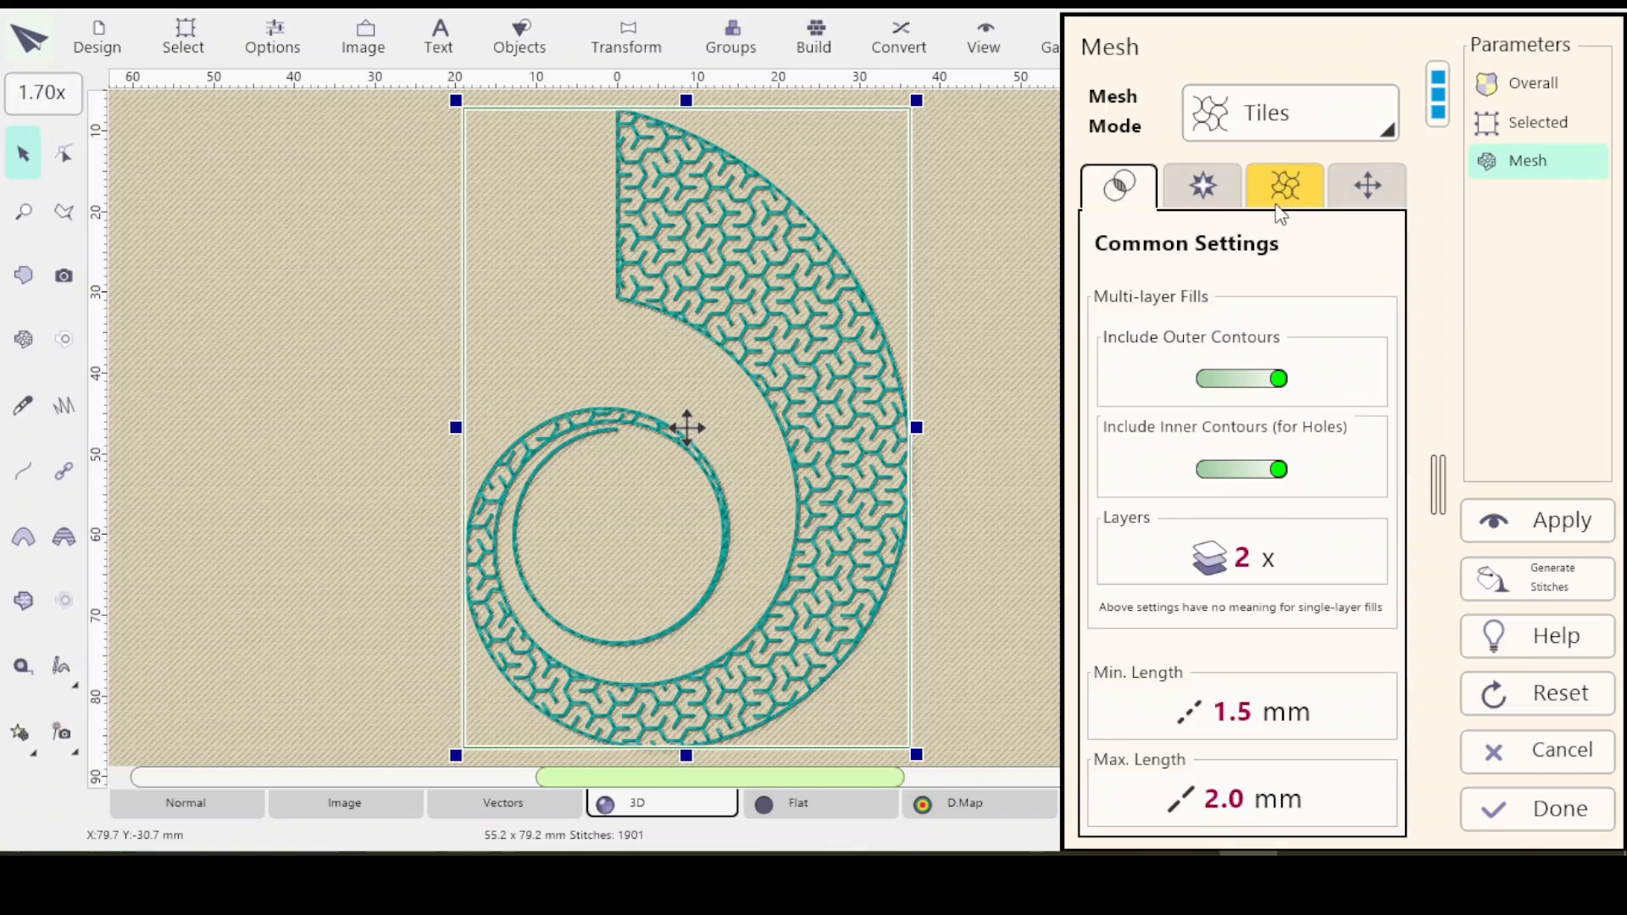
{"action": "left_click", "coordinate": [1287, 183]}
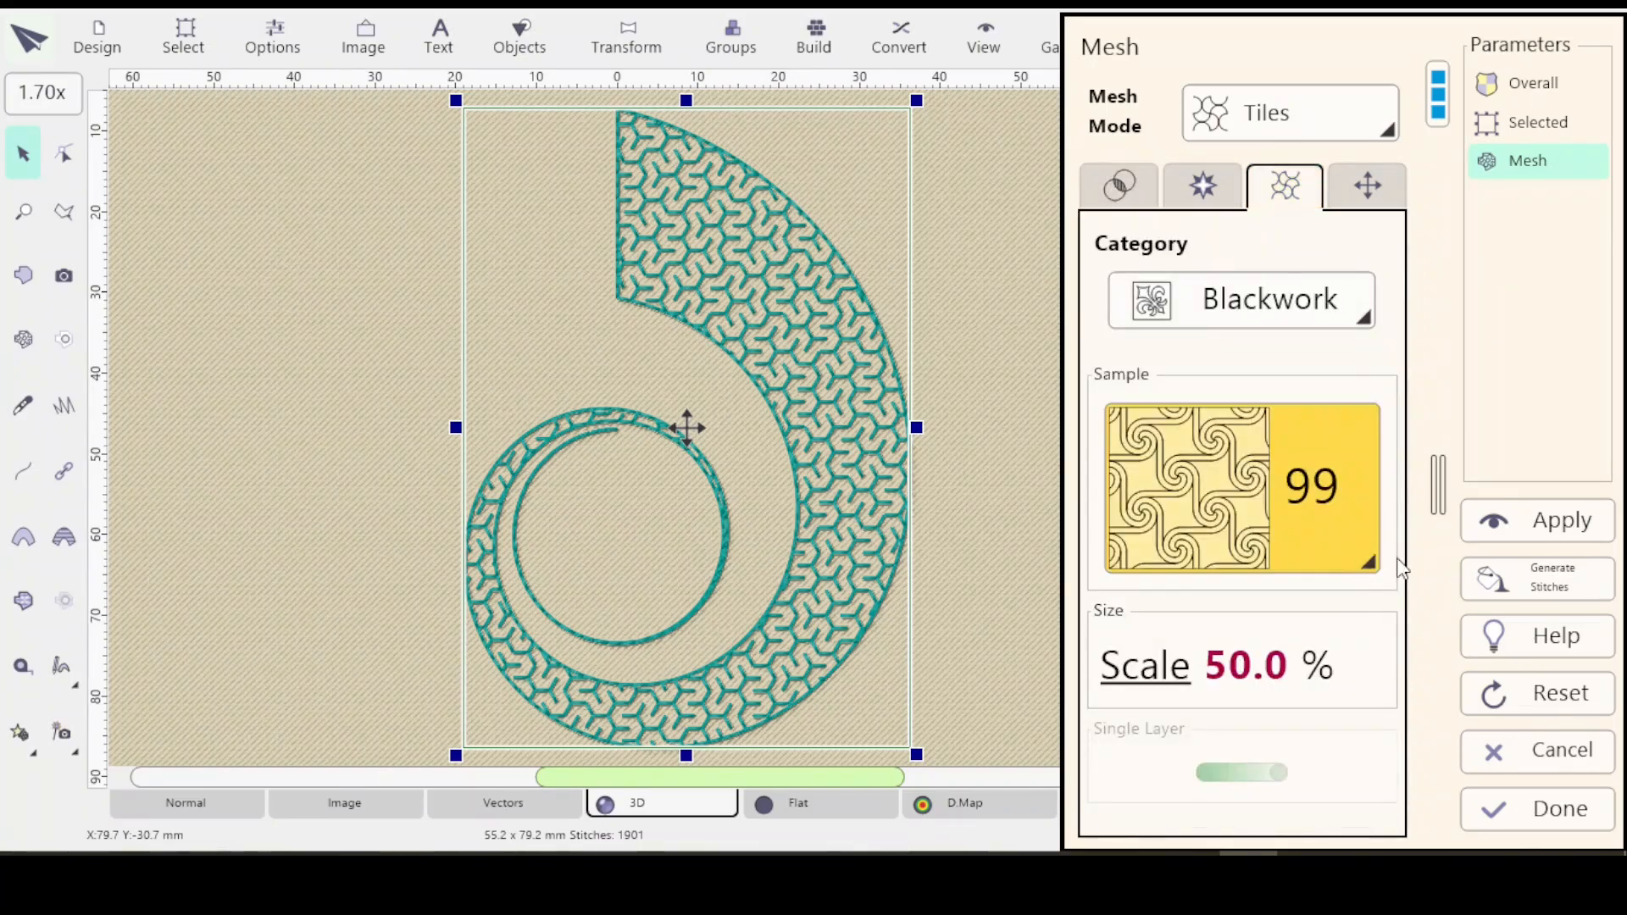
{"action": "left_click", "coordinate": [1536, 533]}
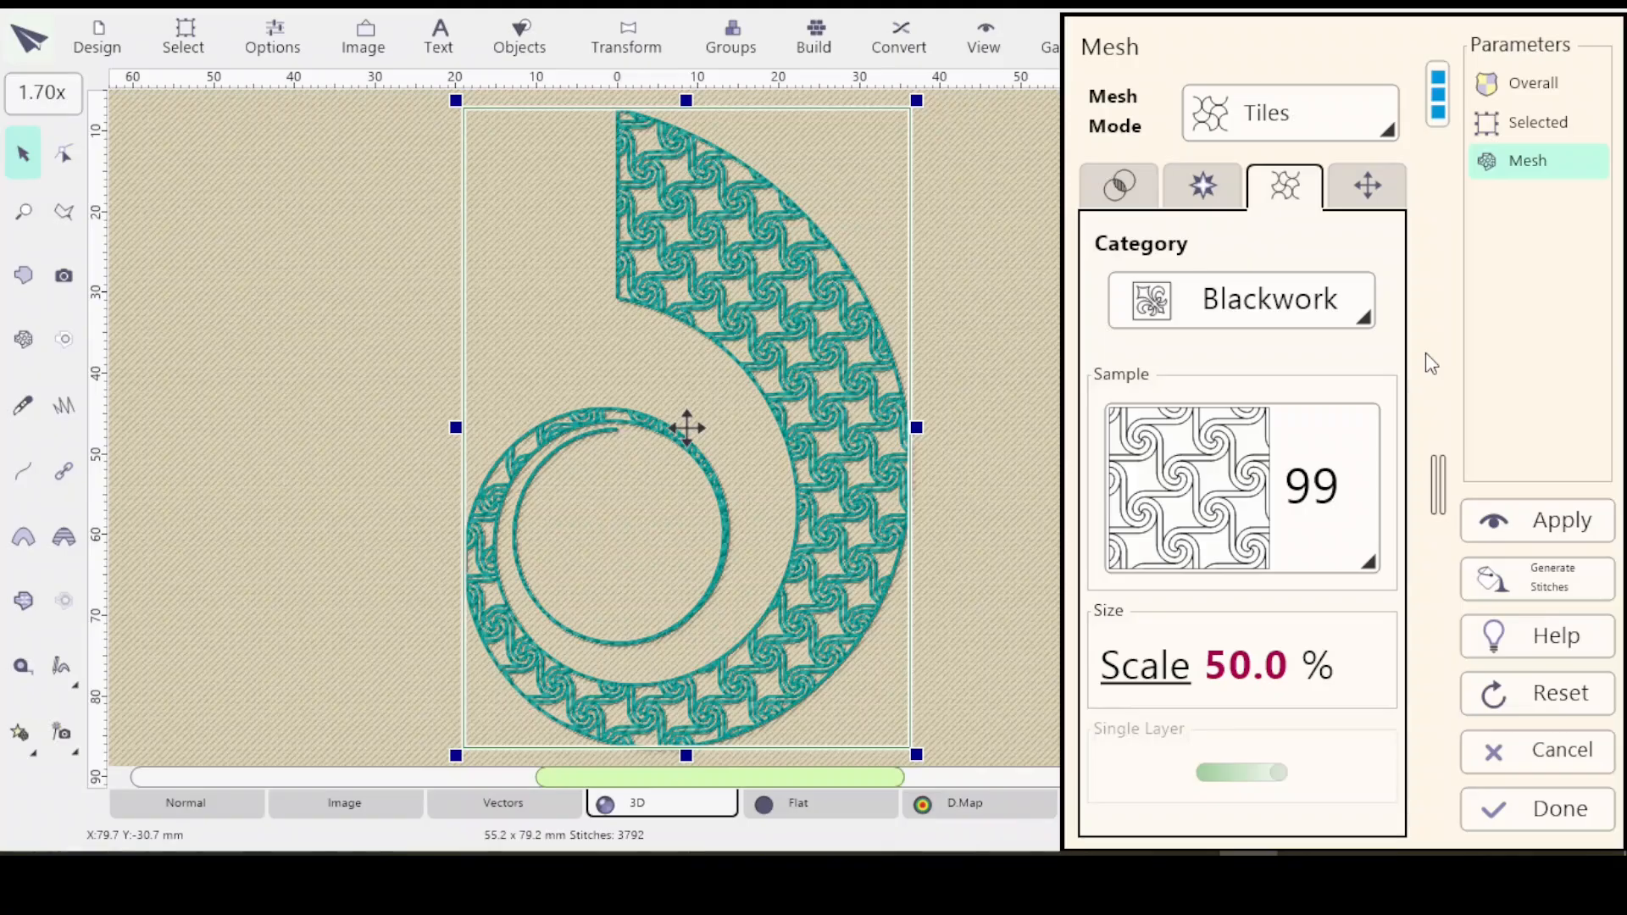
Step: Try a Ripple effect with a range of 7 mm on the mesh fill and apply it
{"action": "left_click", "coordinate": [1204, 184]}
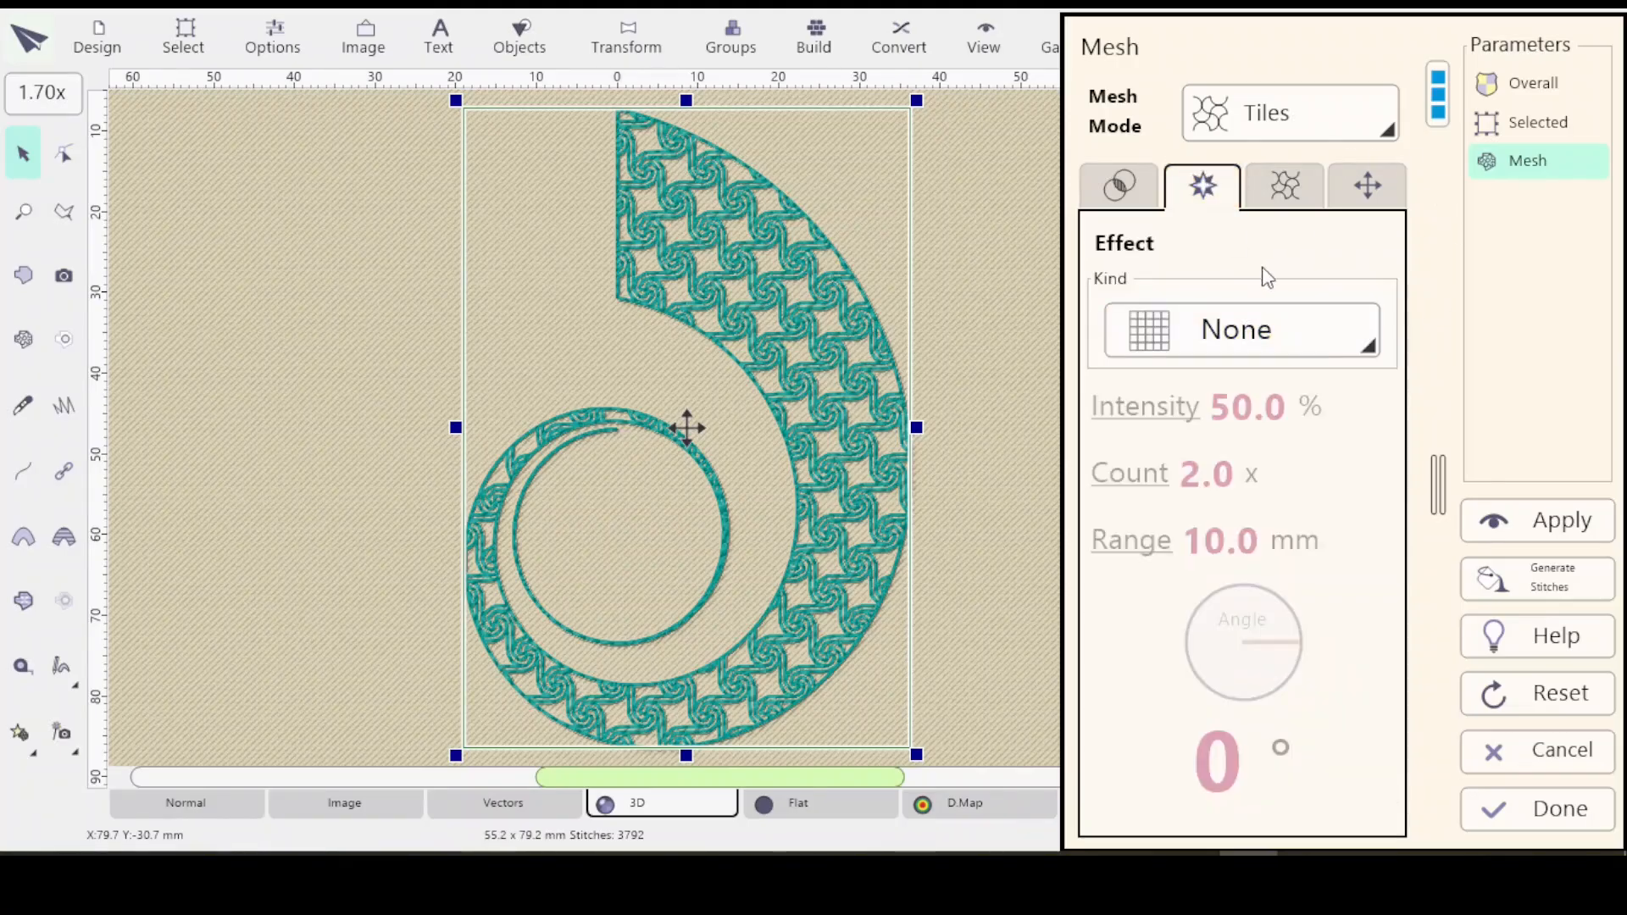
{"action": "left_click", "coordinate": [1341, 347]}
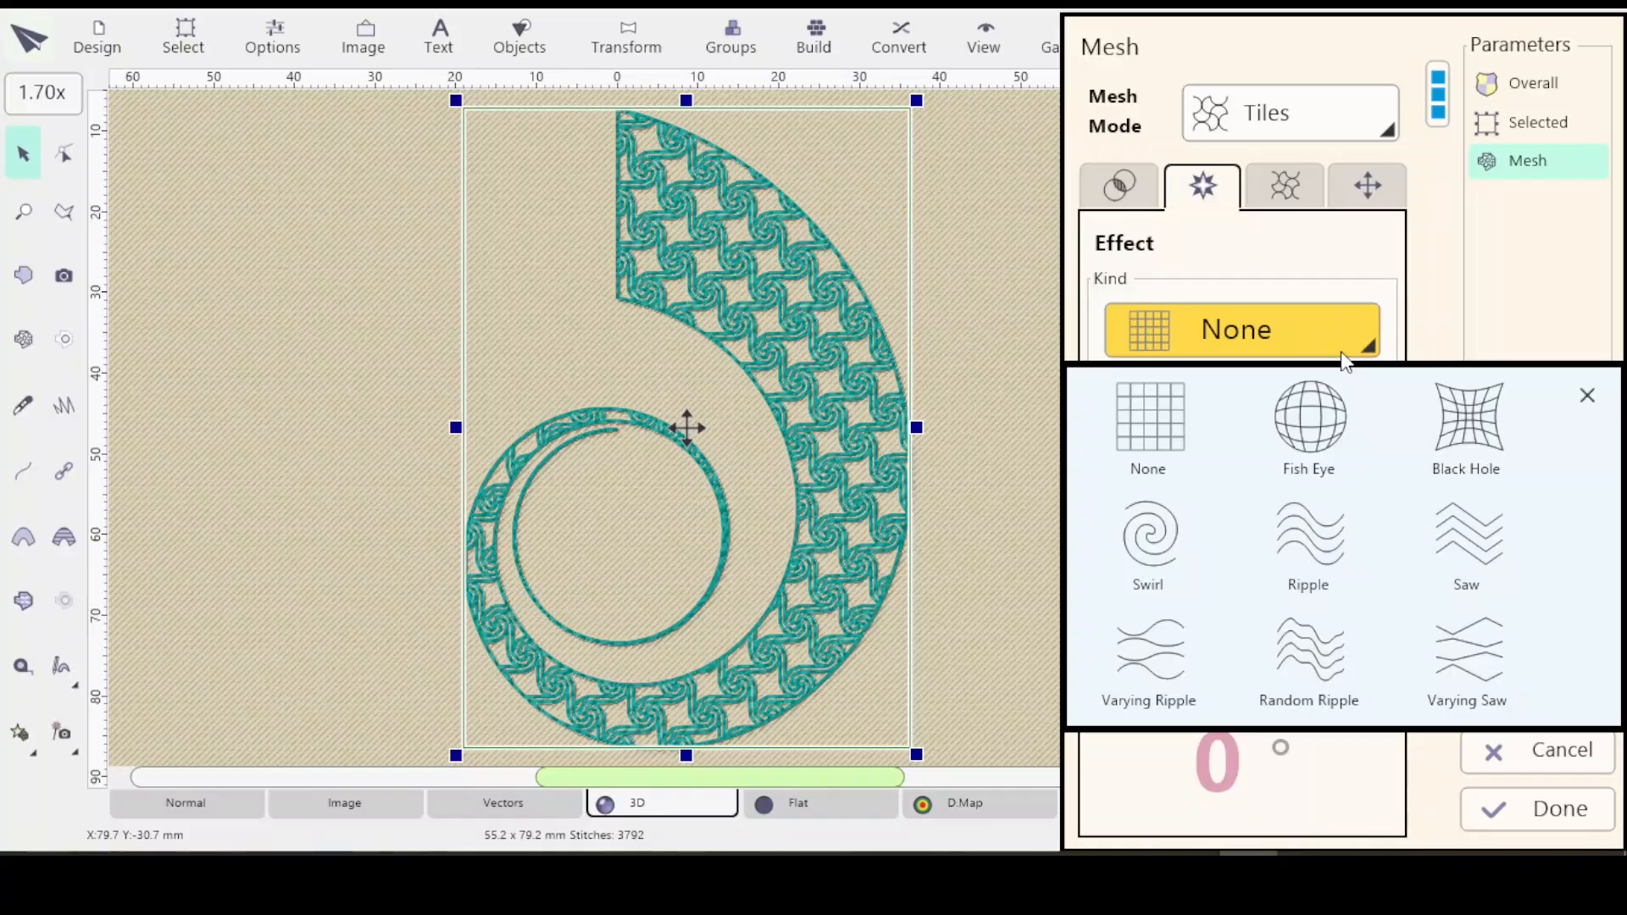
{"action": "left_click", "coordinate": [1318, 549]}
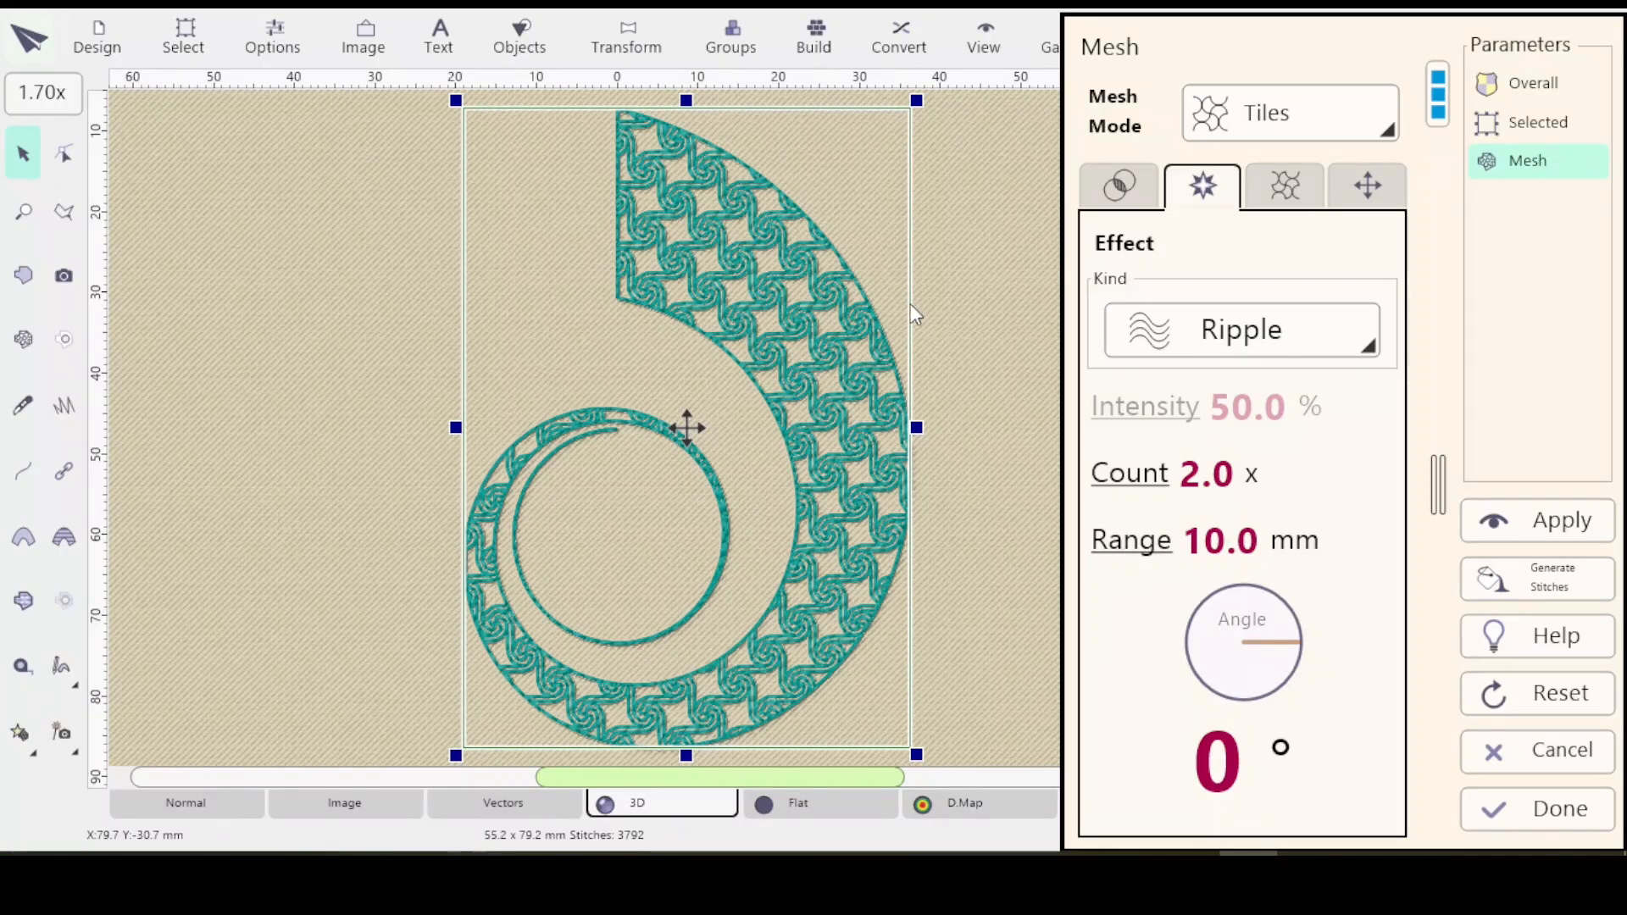
{"action": "left_click", "coordinate": [1138, 540]}
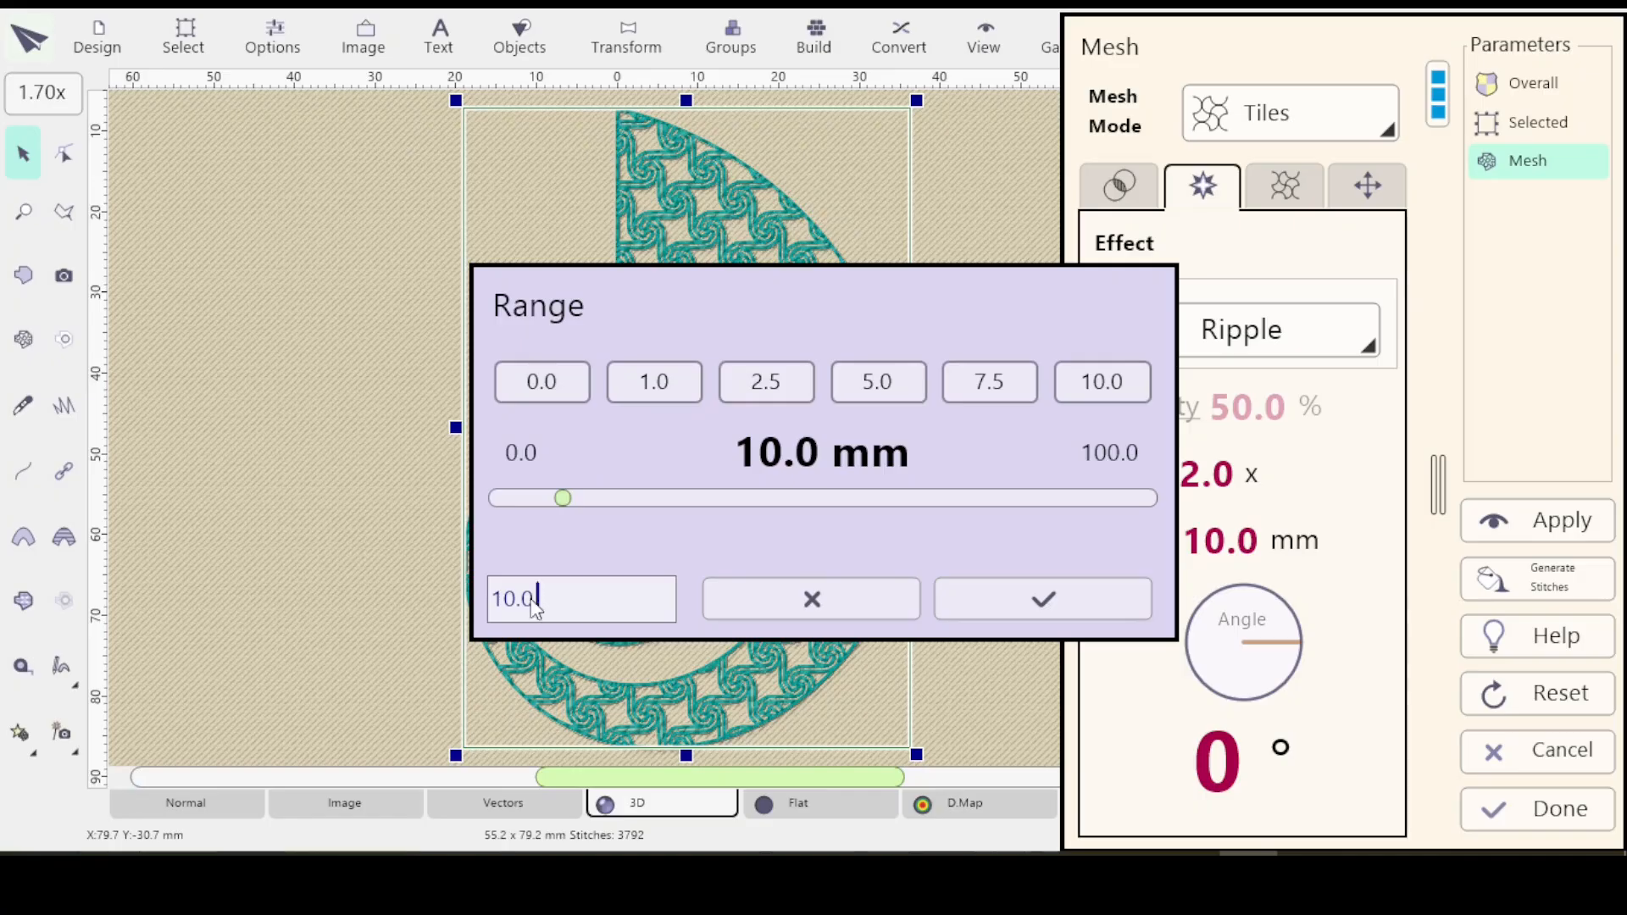
{"action": "left_click_drag", "start_coordinate": [535, 603], "coordinate": [444, 588]}
{"action": "key", "text": "BackSpace"}
{"action": "key", "text": "BackSpace"}
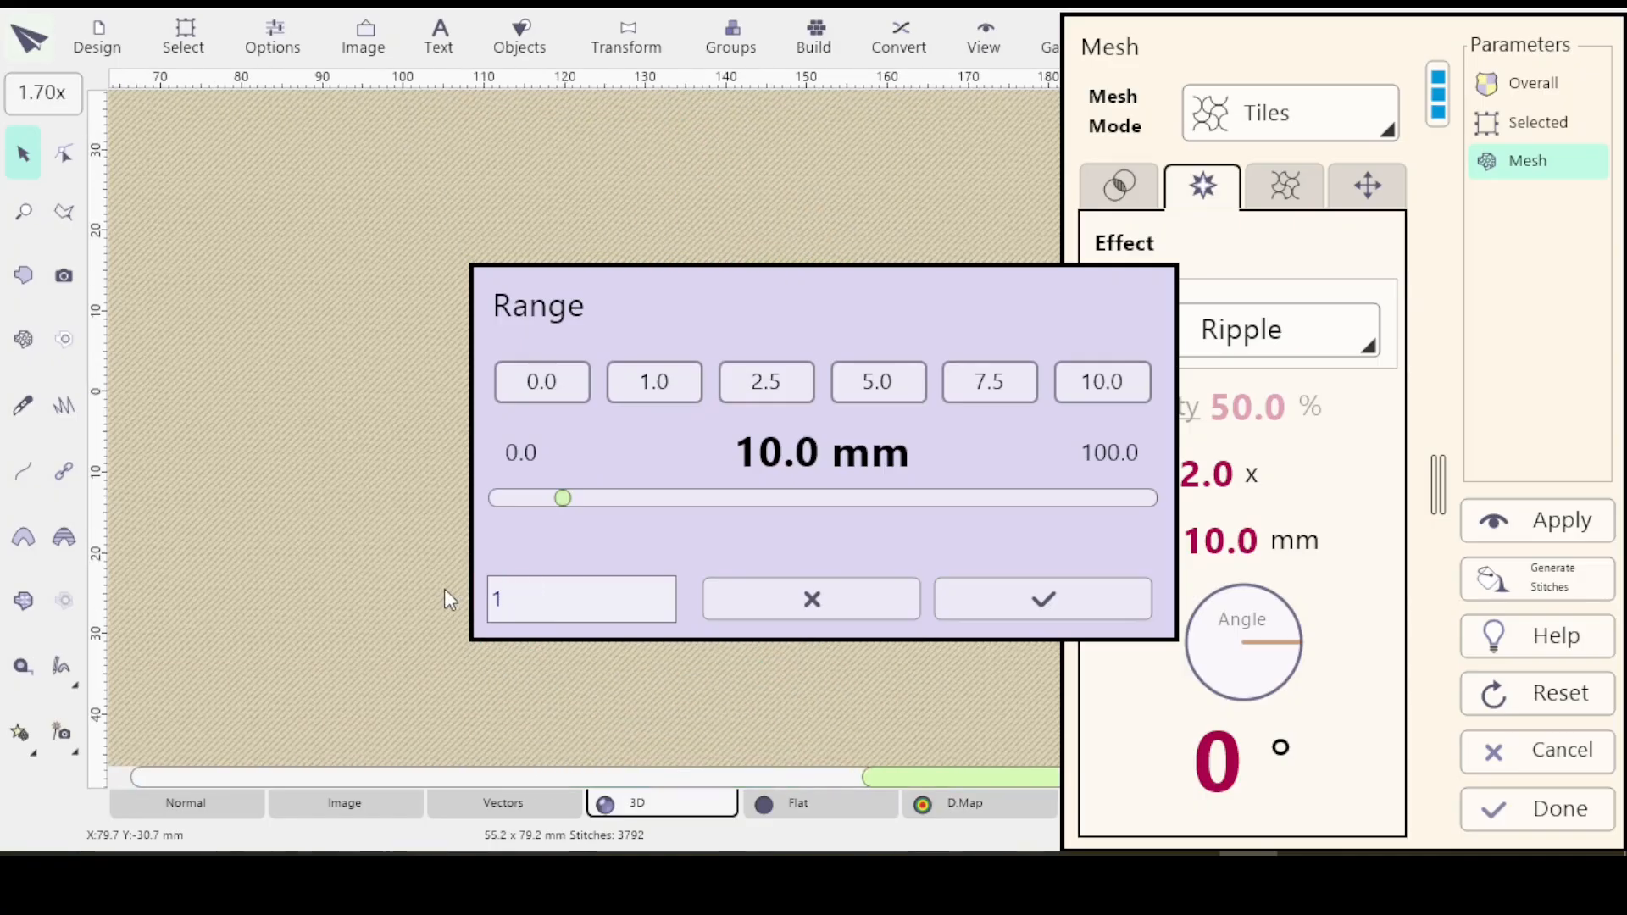
{"action": "type", "text": "7"}
{"action": "key", "text": "Return"}
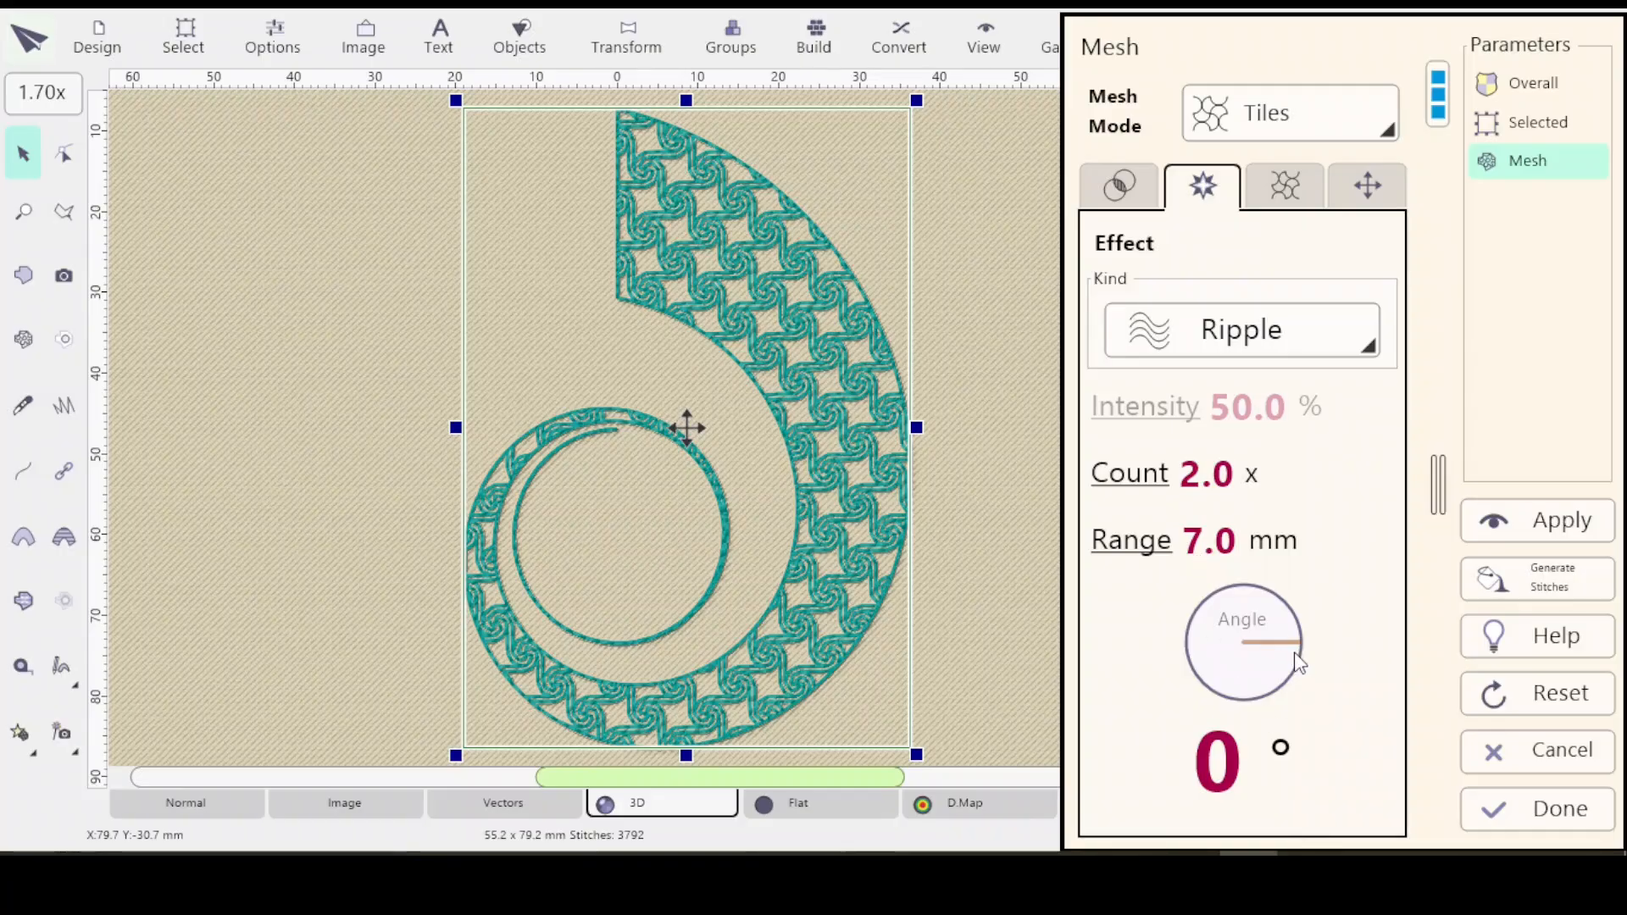
{"action": "left_click", "coordinate": [1550, 524]}
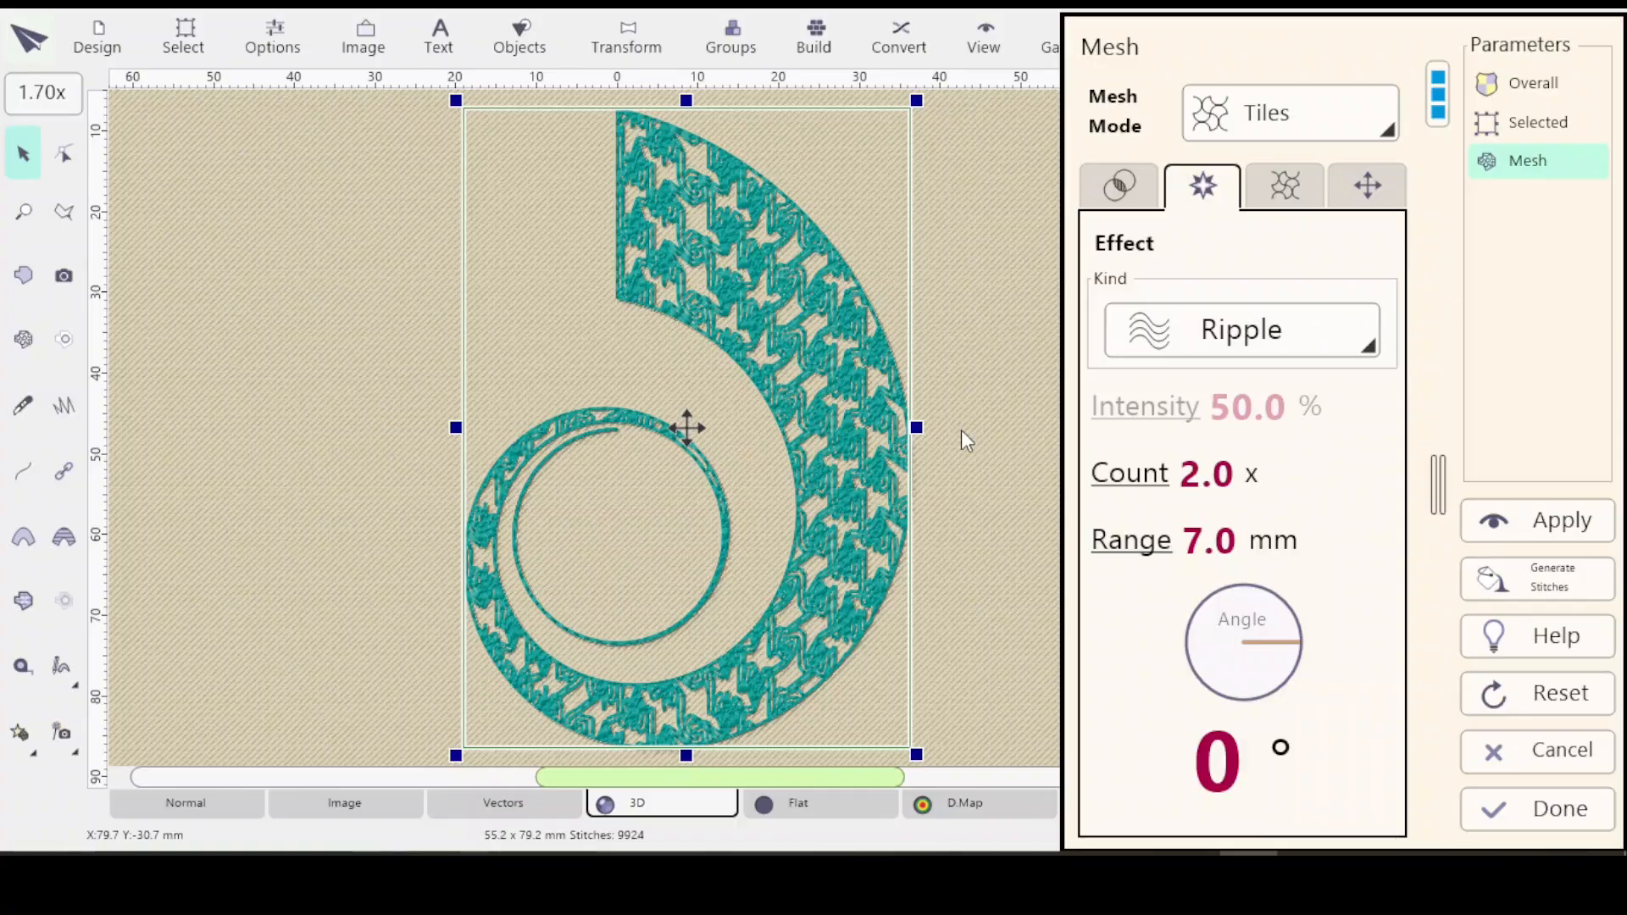
Step: Remove the Ripple effect from the mesh fill, change its Blackwork tile to sample 106 and apply it to the spiral
{"action": "left_click", "coordinate": [1323, 334]}
{"action": "left_click", "coordinate": [1150, 413]}
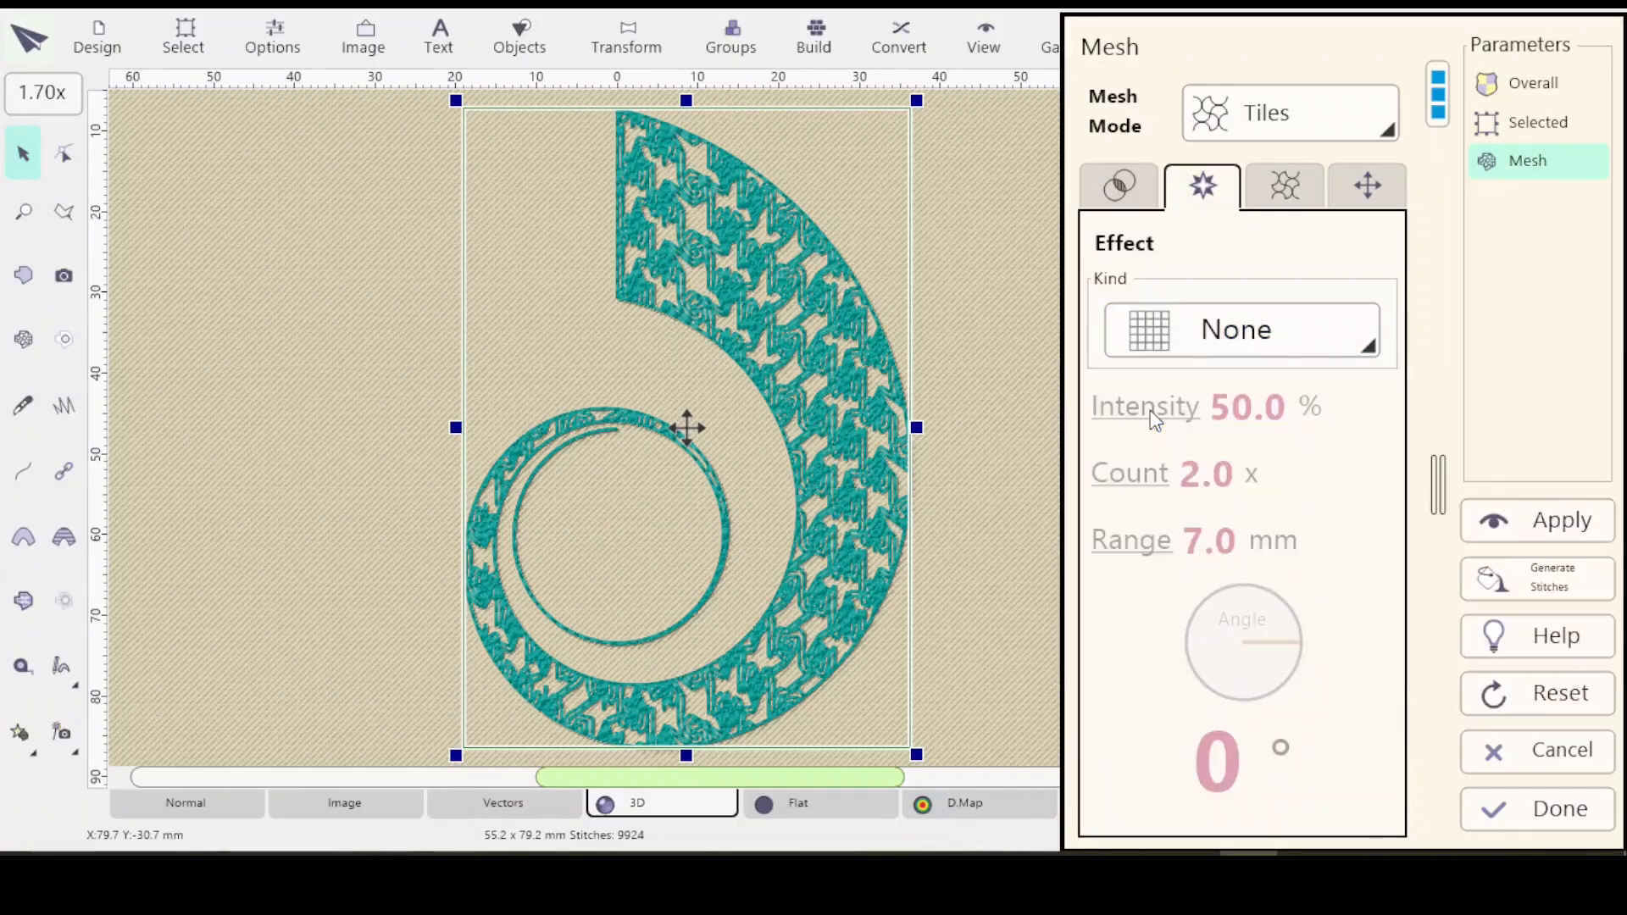
{"action": "left_click", "coordinate": [1273, 195]}
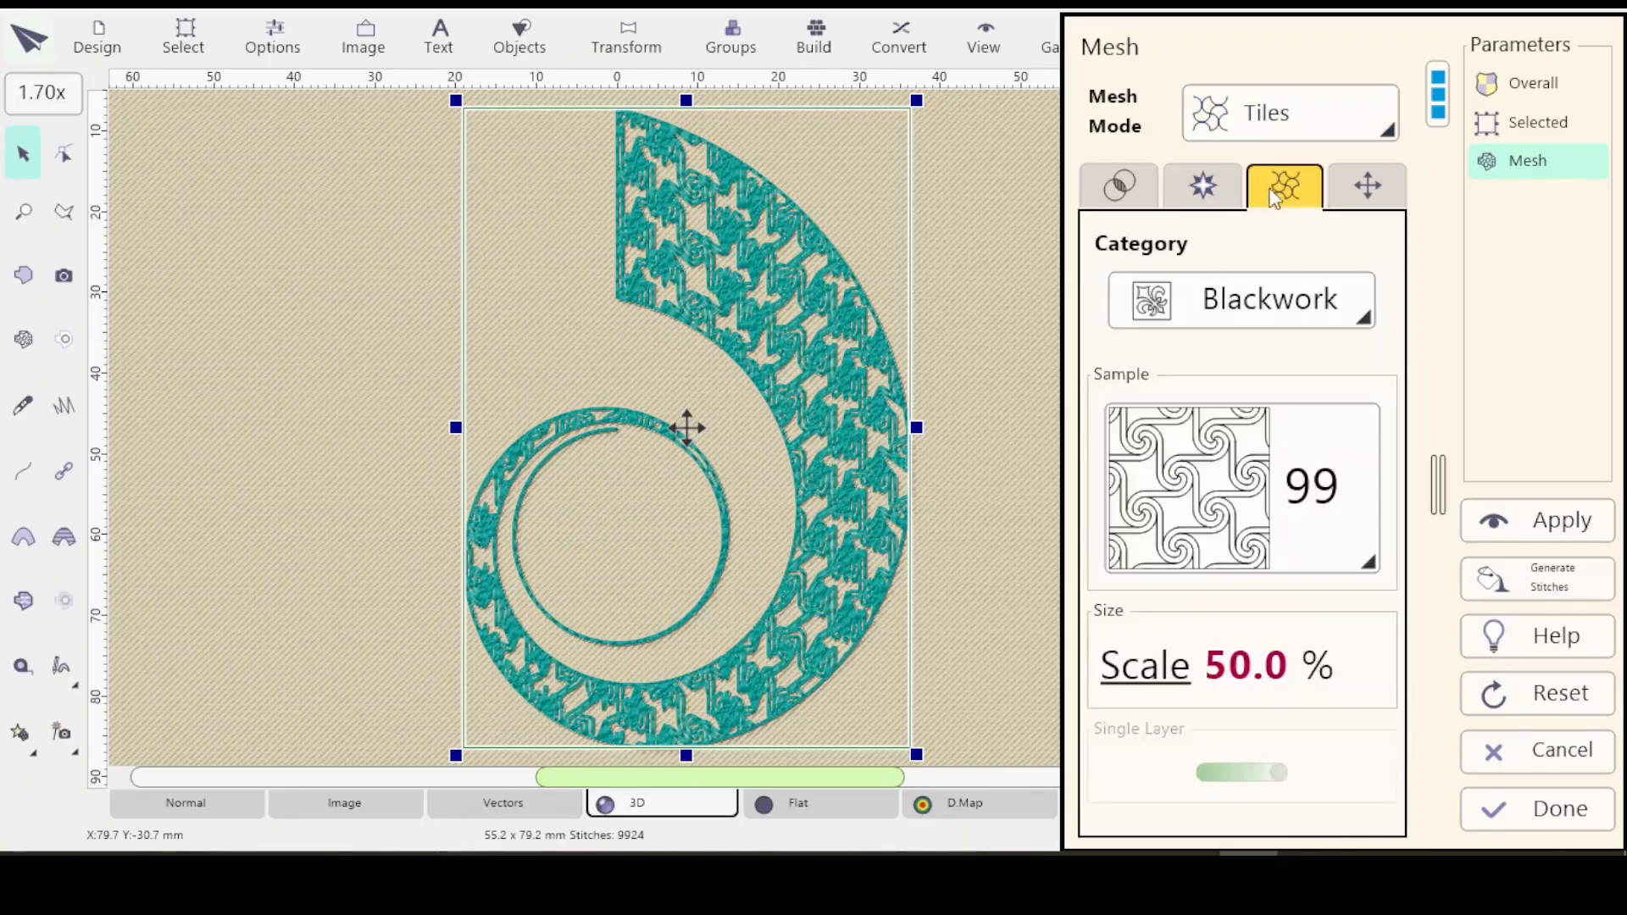
{"action": "left_click", "coordinate": [1372, 552]}
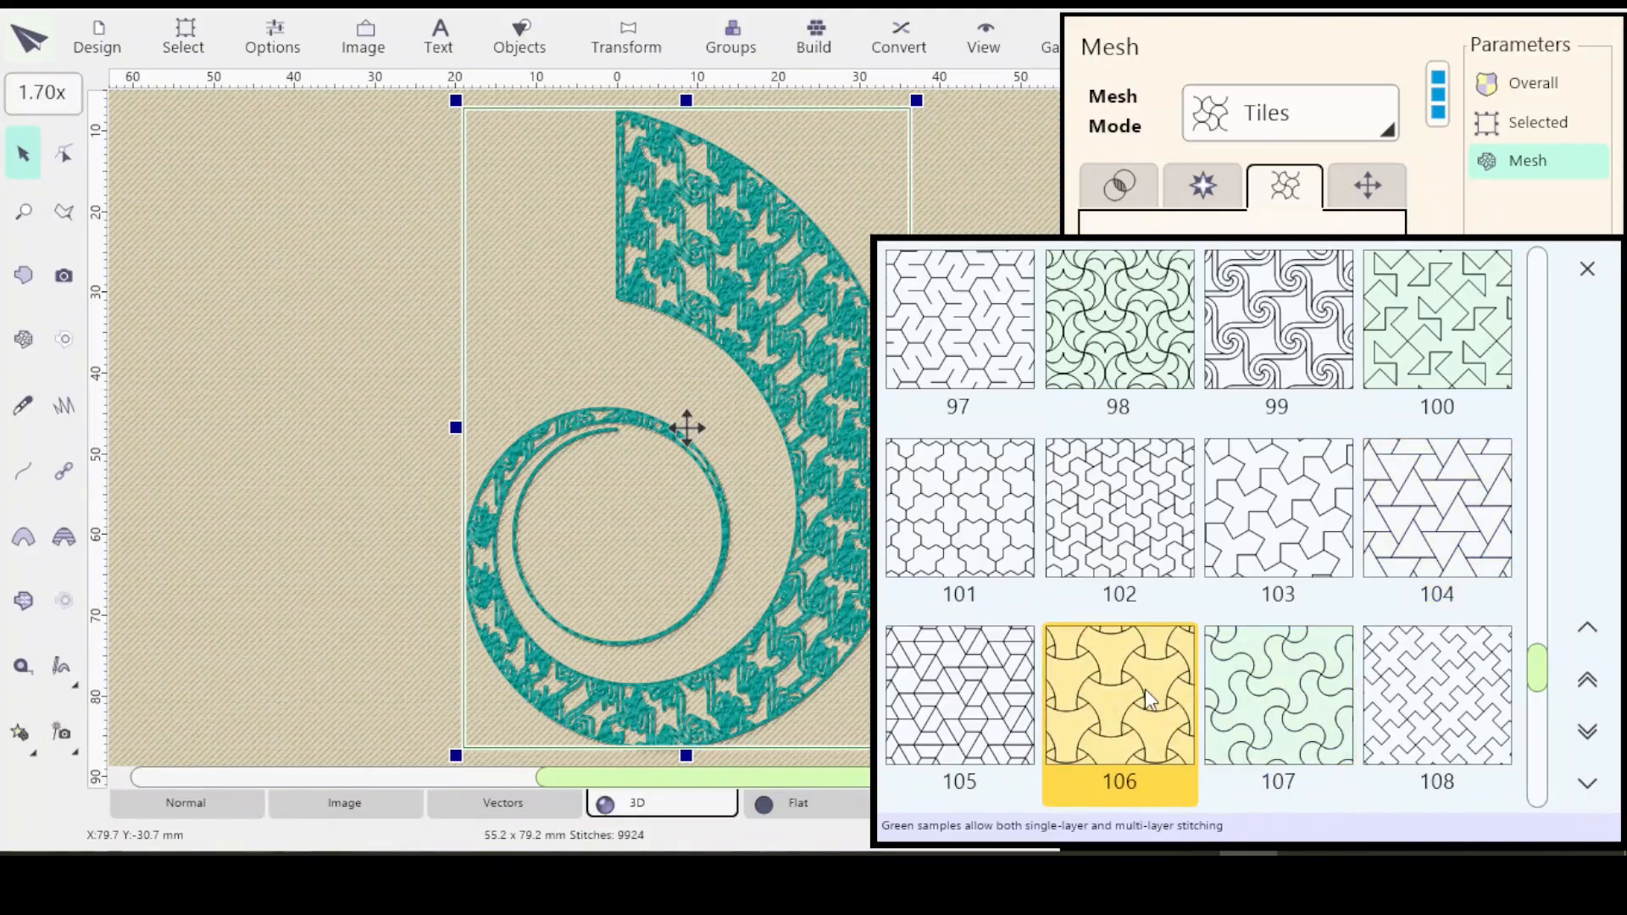
{"action": "left_click", "coordinate": [1586, 733]}
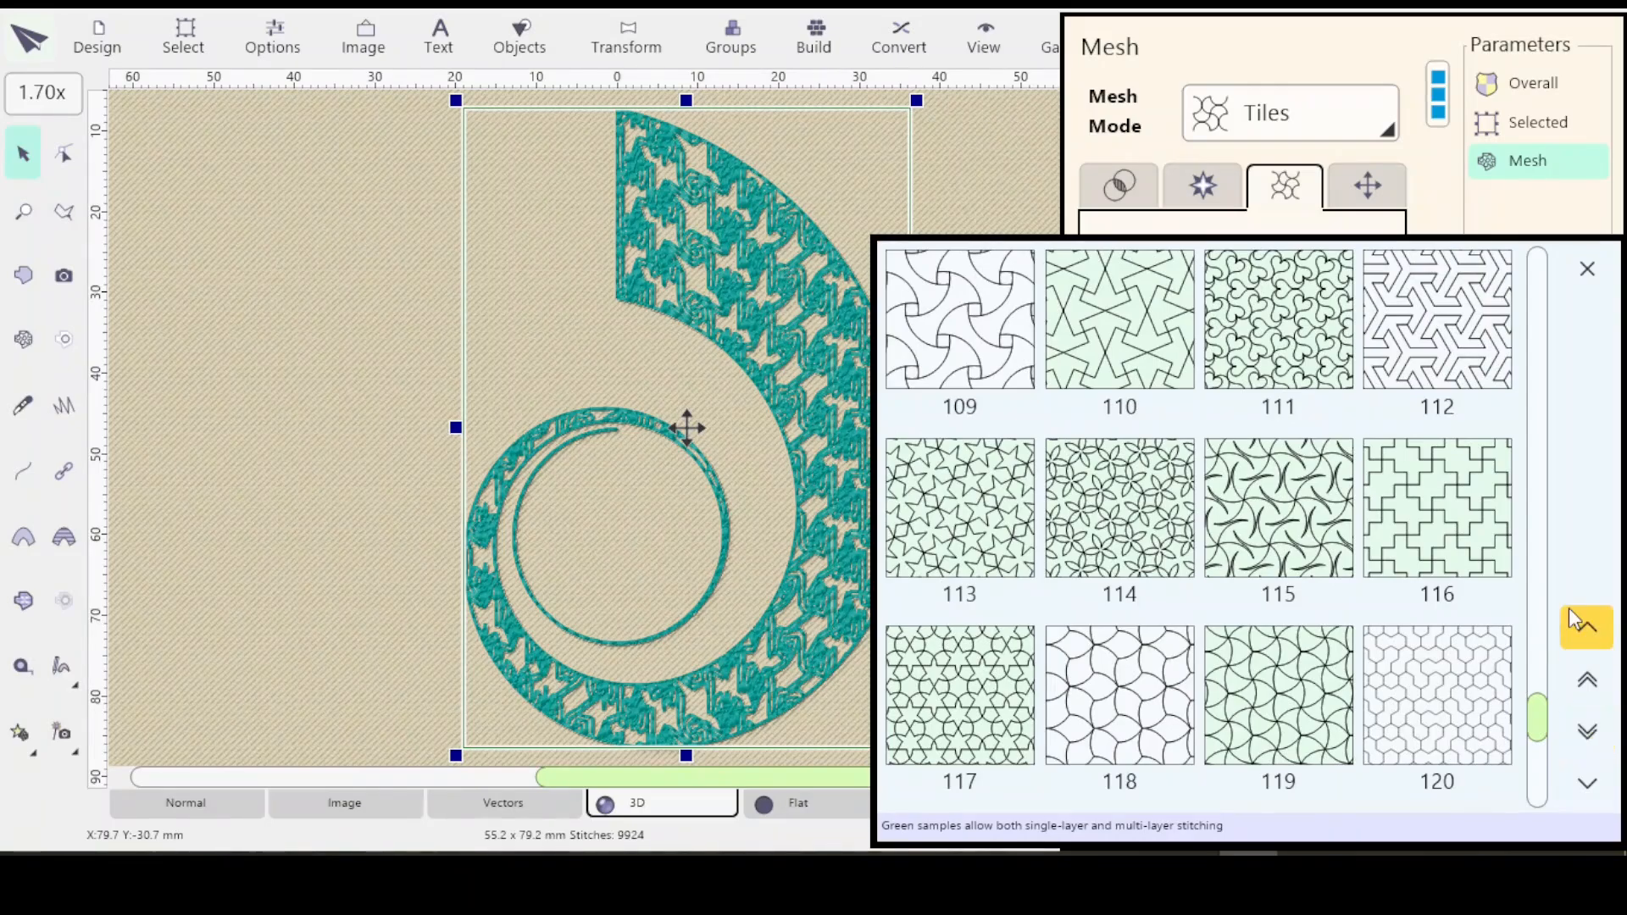
{"action": "left_click", "coordinate": [1592, 688]}
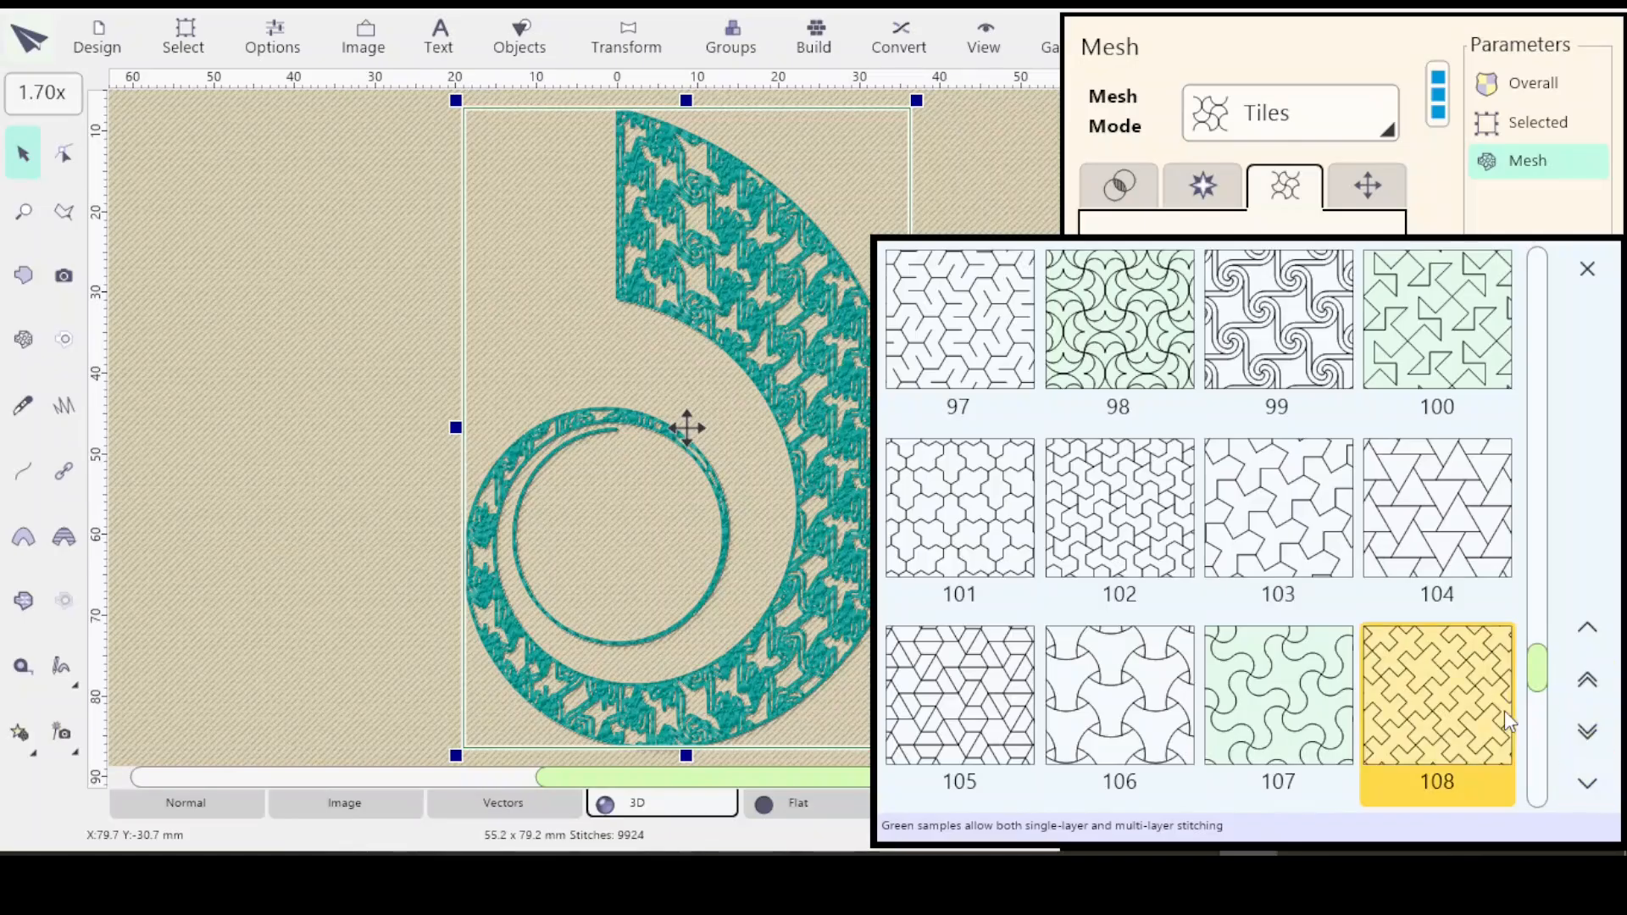
{"action": "left_click_drag", "start_coordinate": [1544, 671], "coordinate": [1542, 680]}
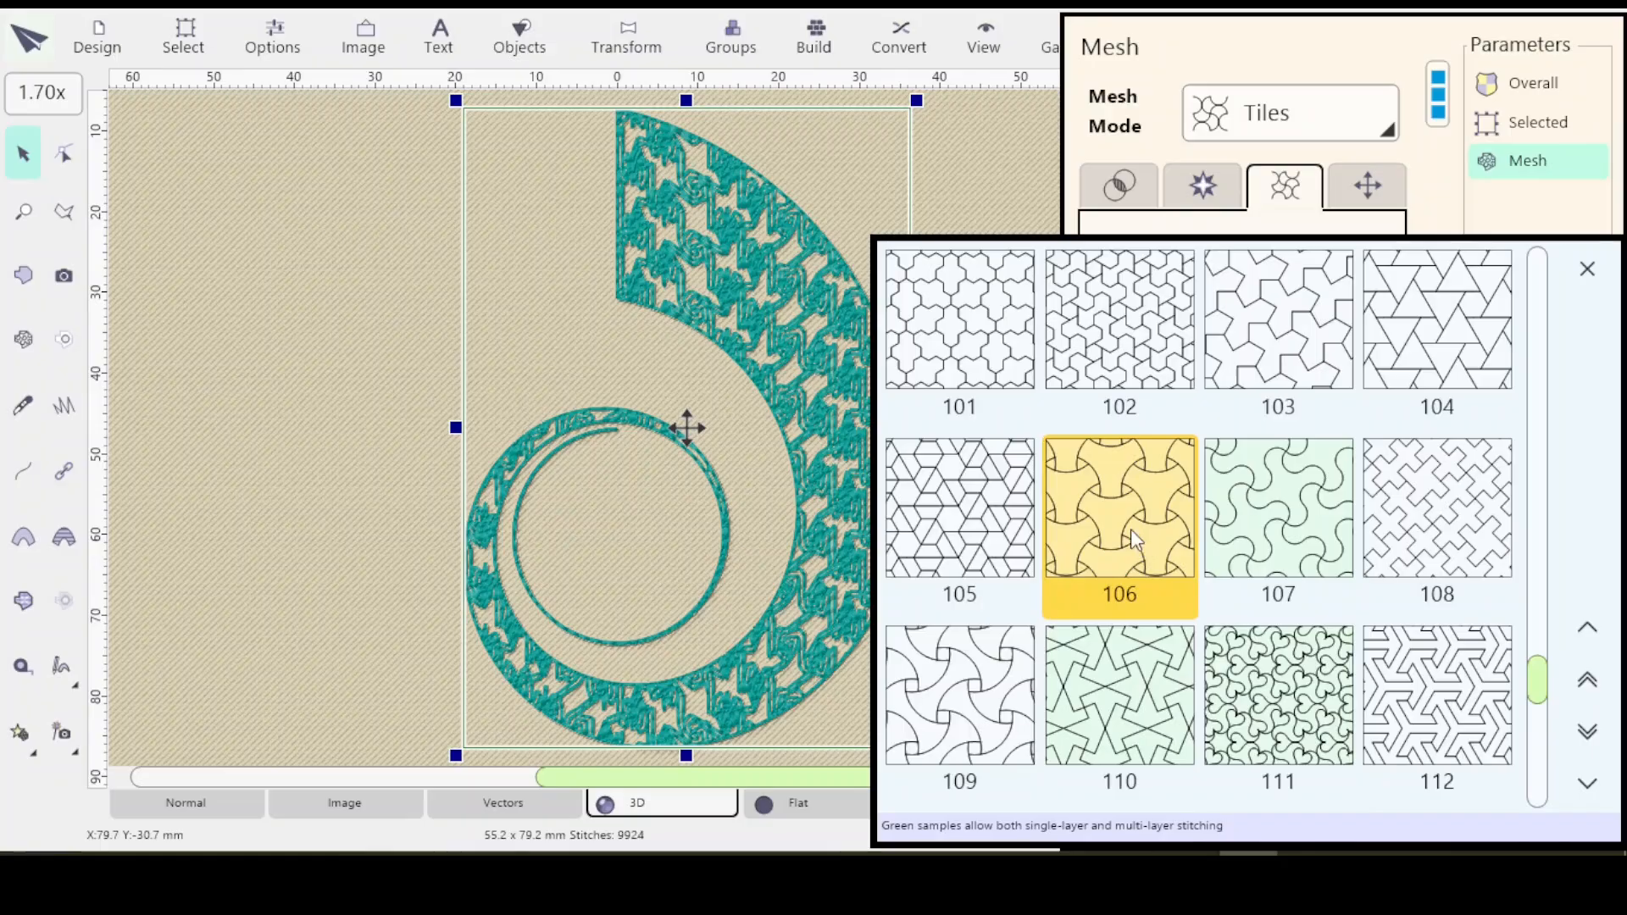
{"action": "left_click", "coordinate": [985, 711]}
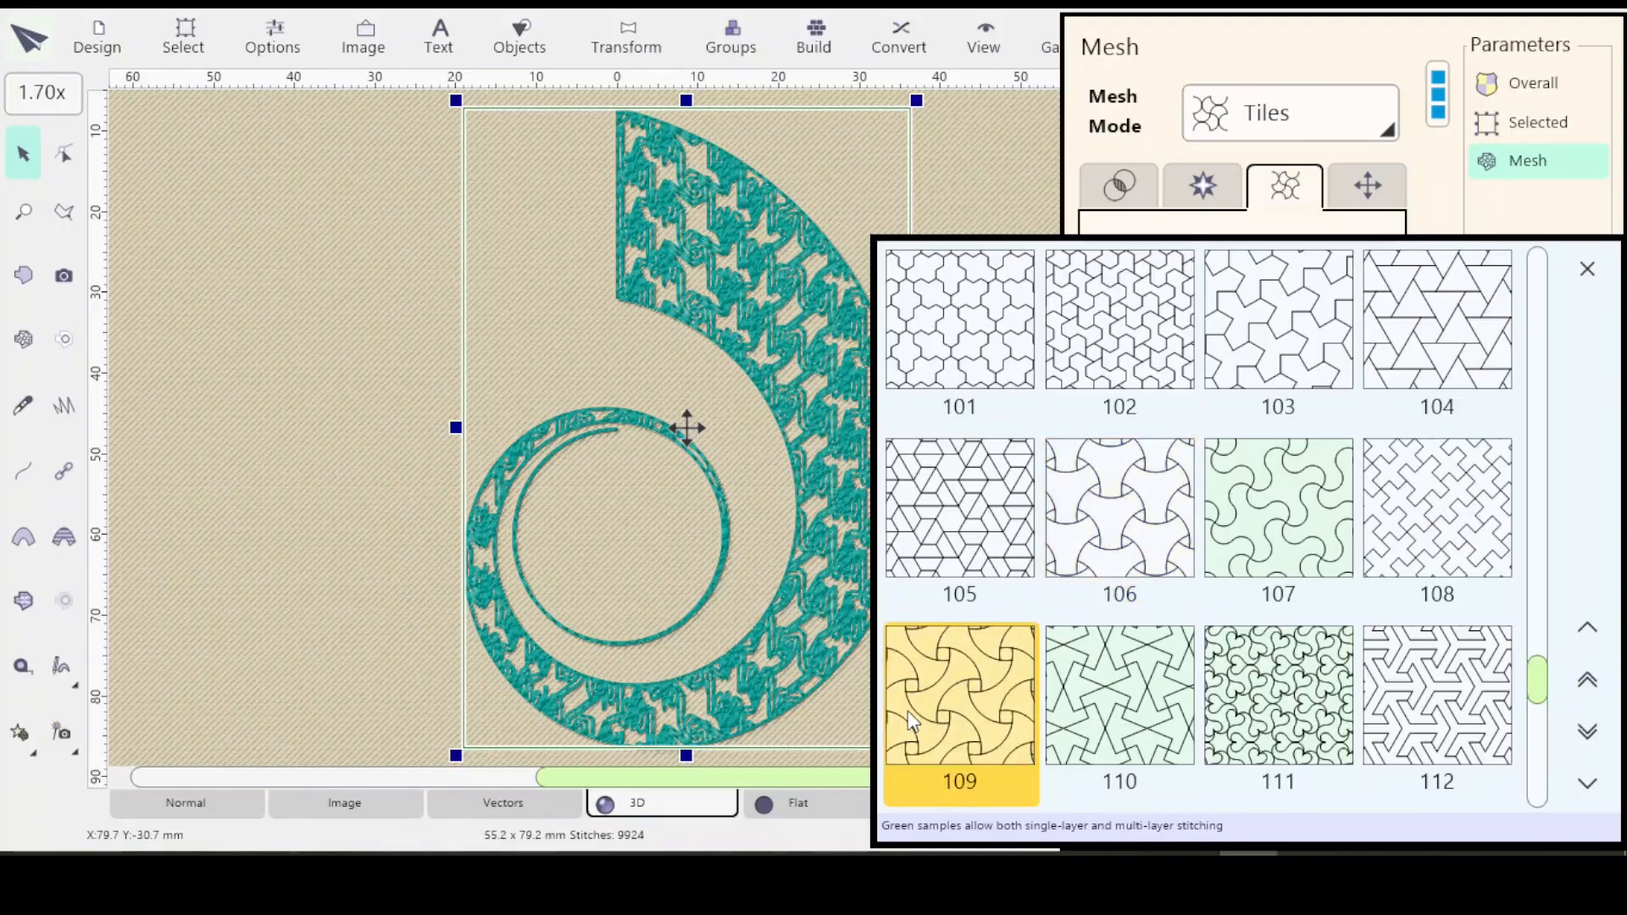
{"action": "left_click", "coordinate": [1144, 507]}
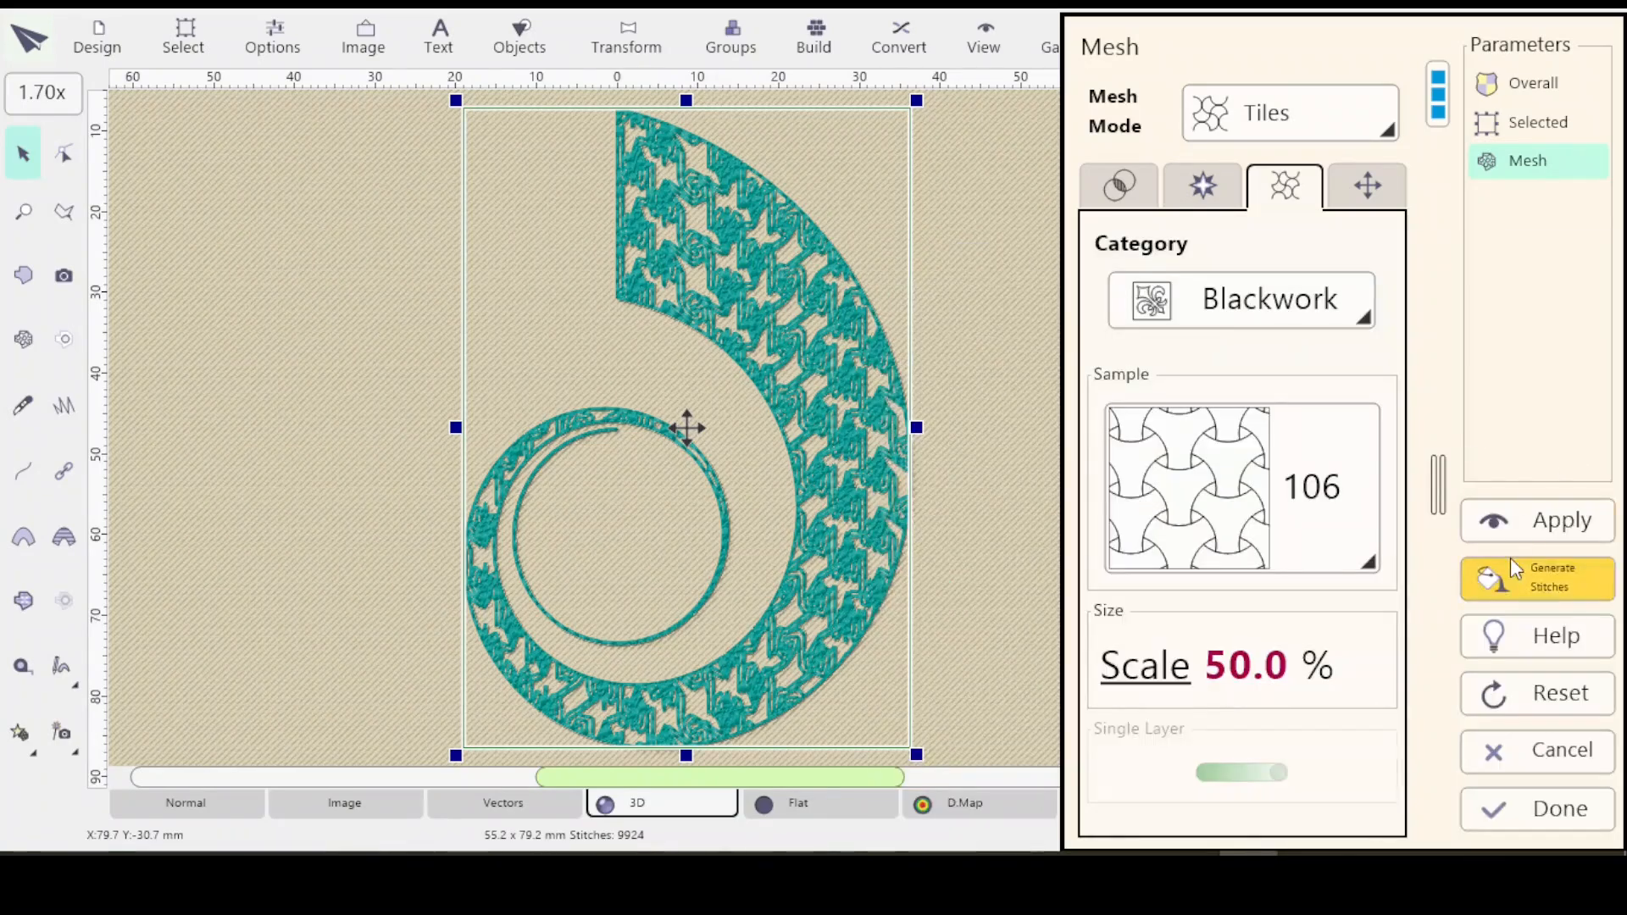
{"action": "left_click", "coordinate": [1529, 538]}
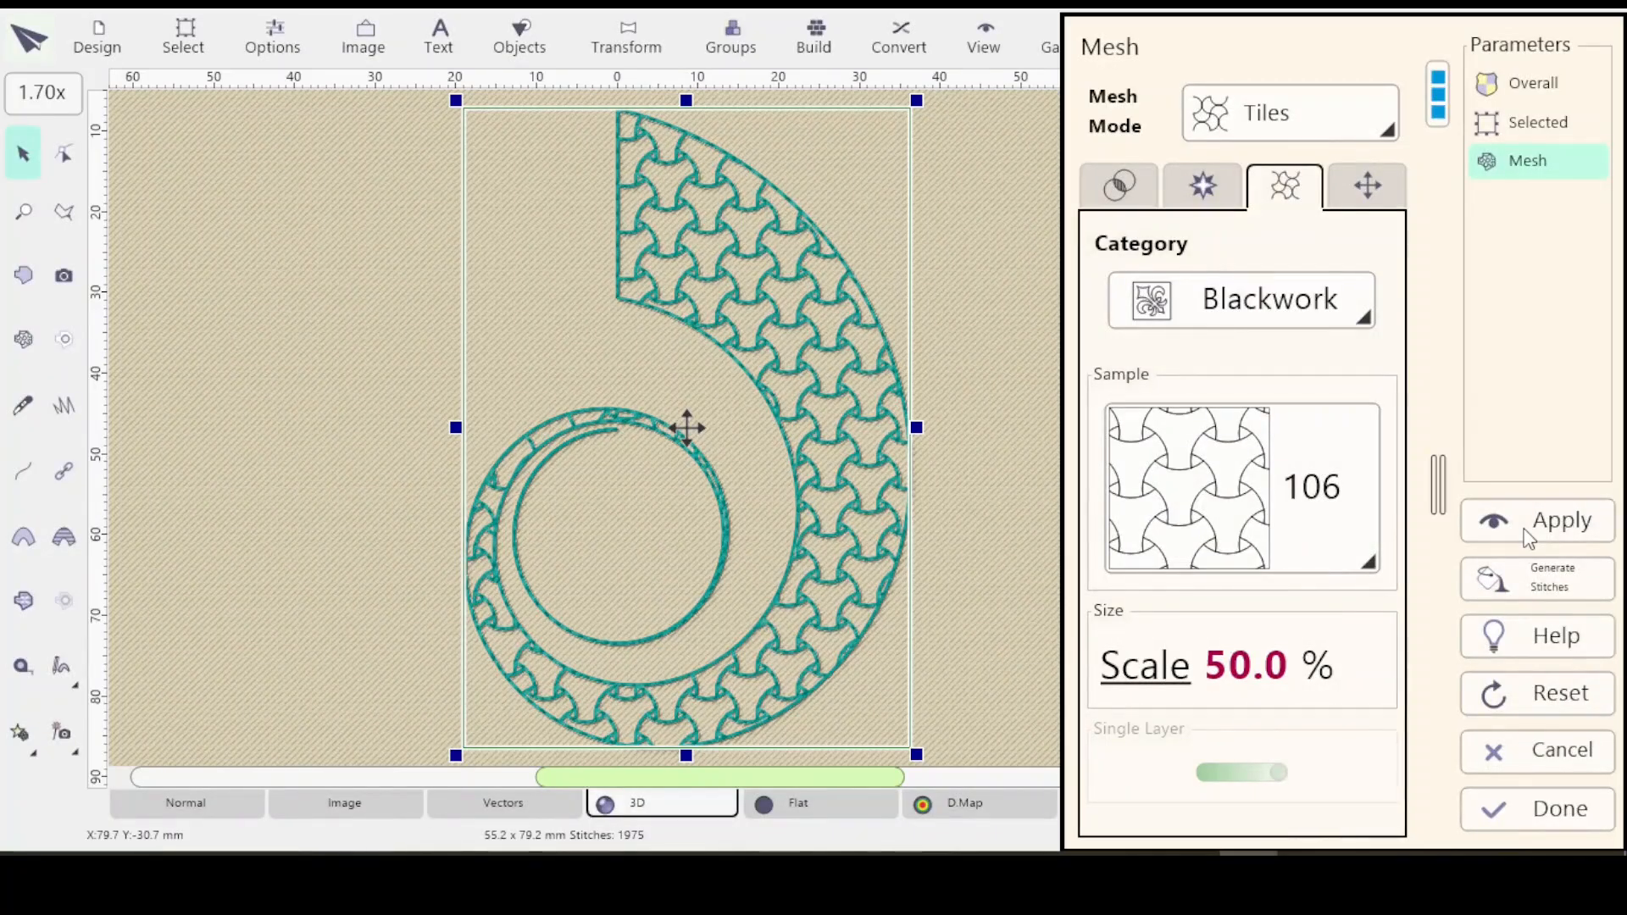
Step: Browse the remaining Blackwork samples, choose tile sample 133 for the mesh fill and apply it
{"action": "left_click", "coordinate": [1356, 540]}
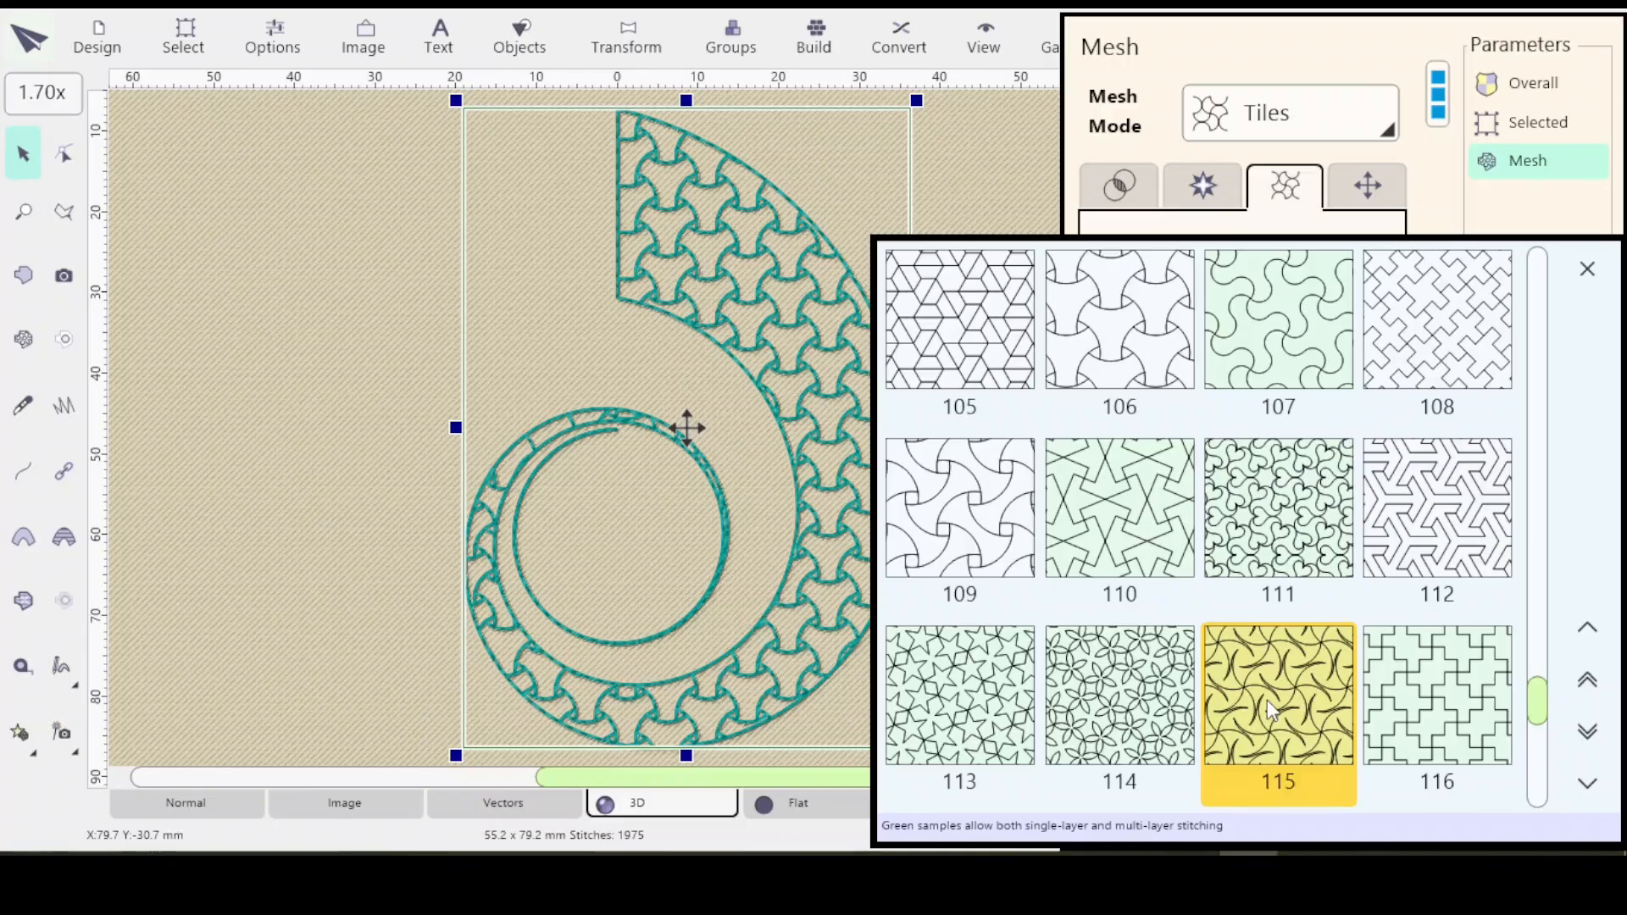
{"action": "left_click", "coordinate": [1586, 739]}
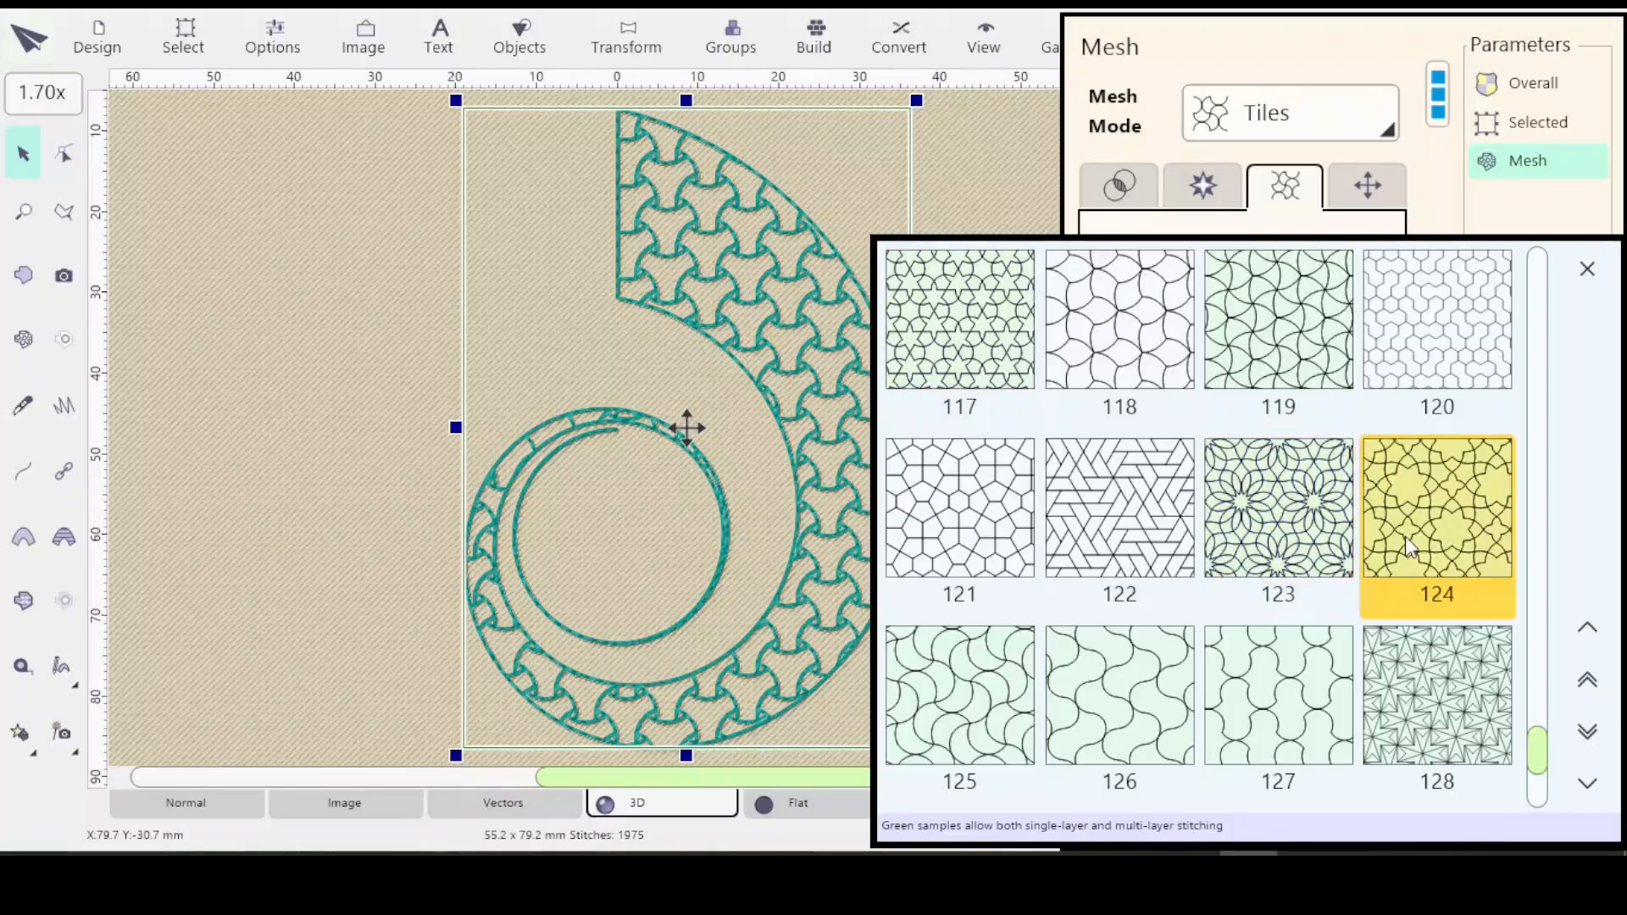
{"action": "left_click", "coordinate": [1587, 734]}
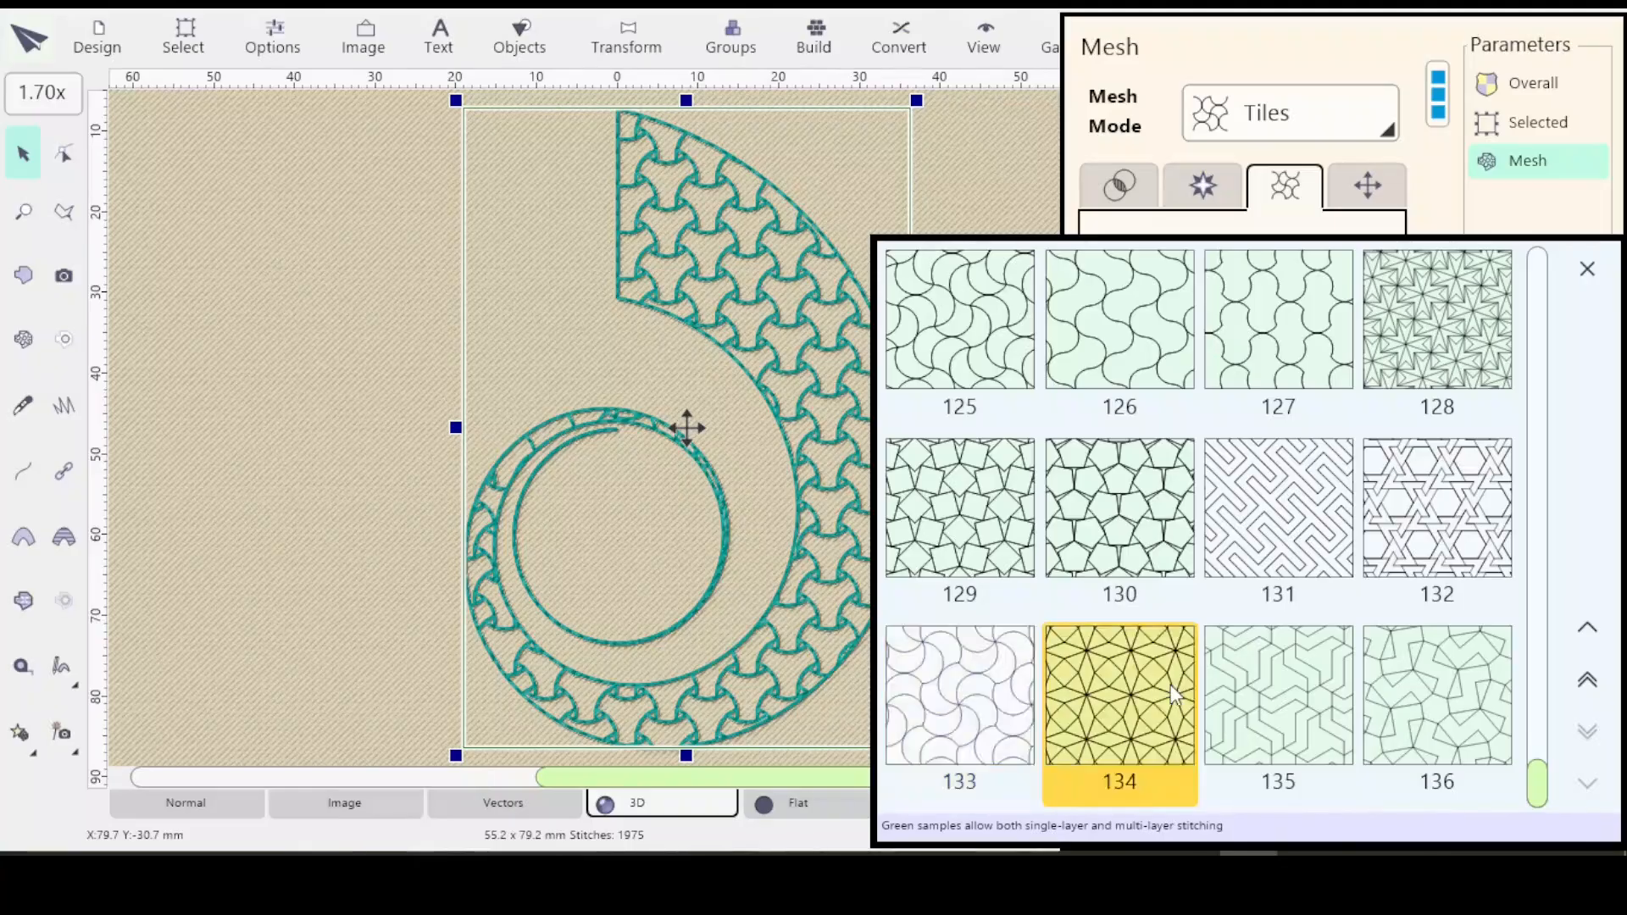
{"action": "left_click", "coordinate": [966, 720]}
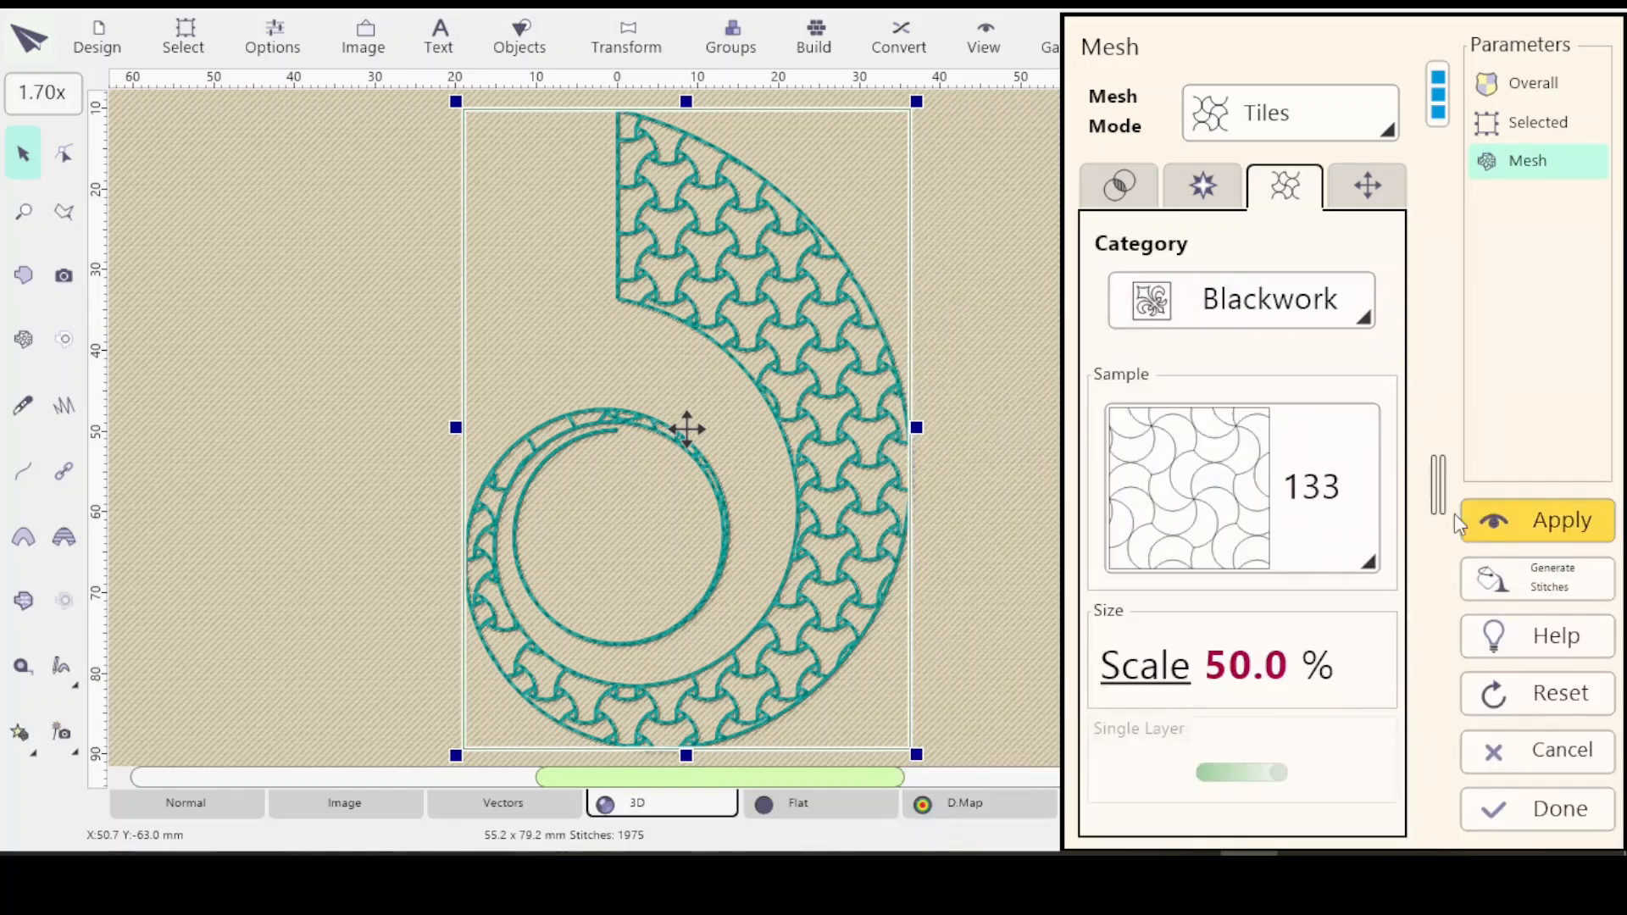
{"action": "left_click", "coordinate": [1540, 527]}
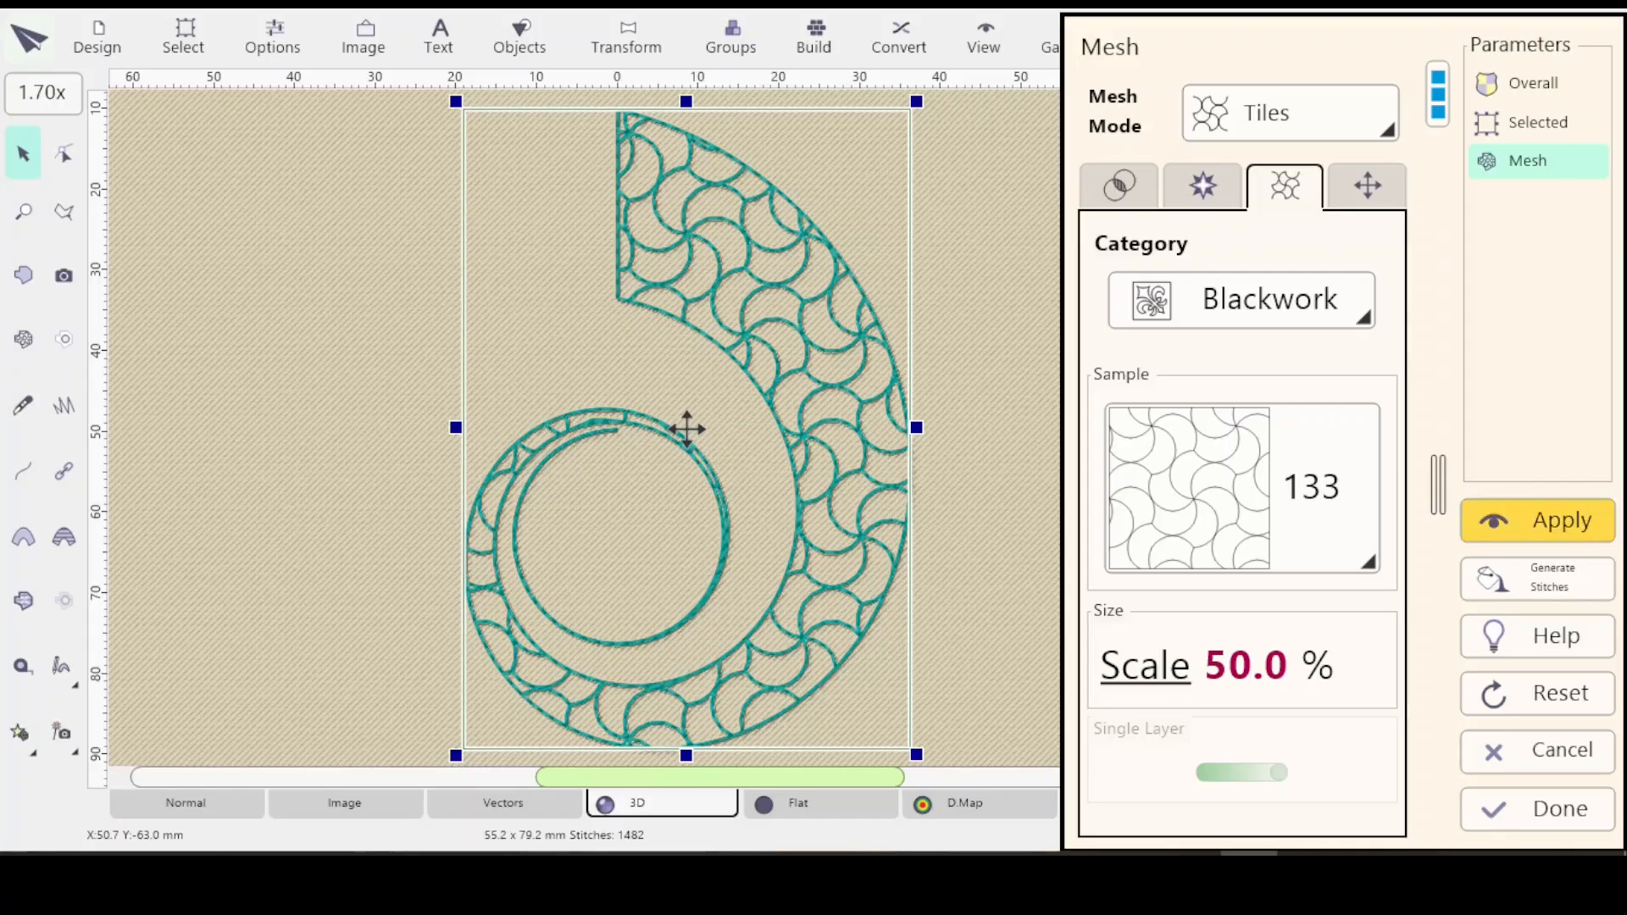
Step: Change the mesh fill to Blackwork tile sample 115, apply it and finish the parameter changes
{"action": "left_click", "coordinate": [1350, 551]}
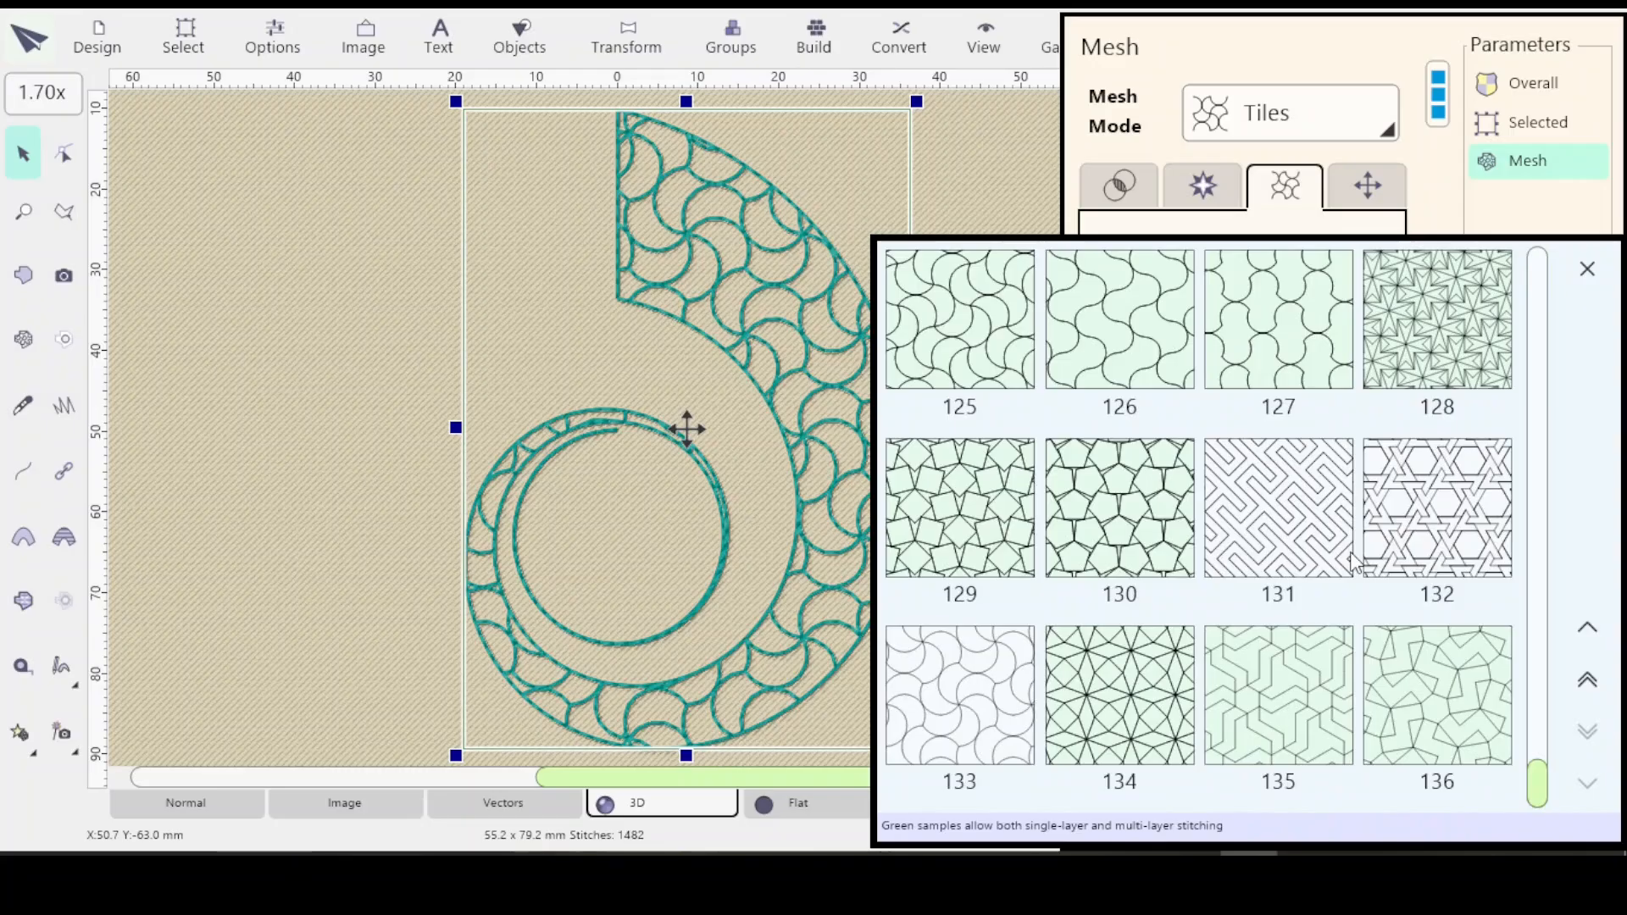
{"action": "left_click", "coordinate": [1587, 682]}
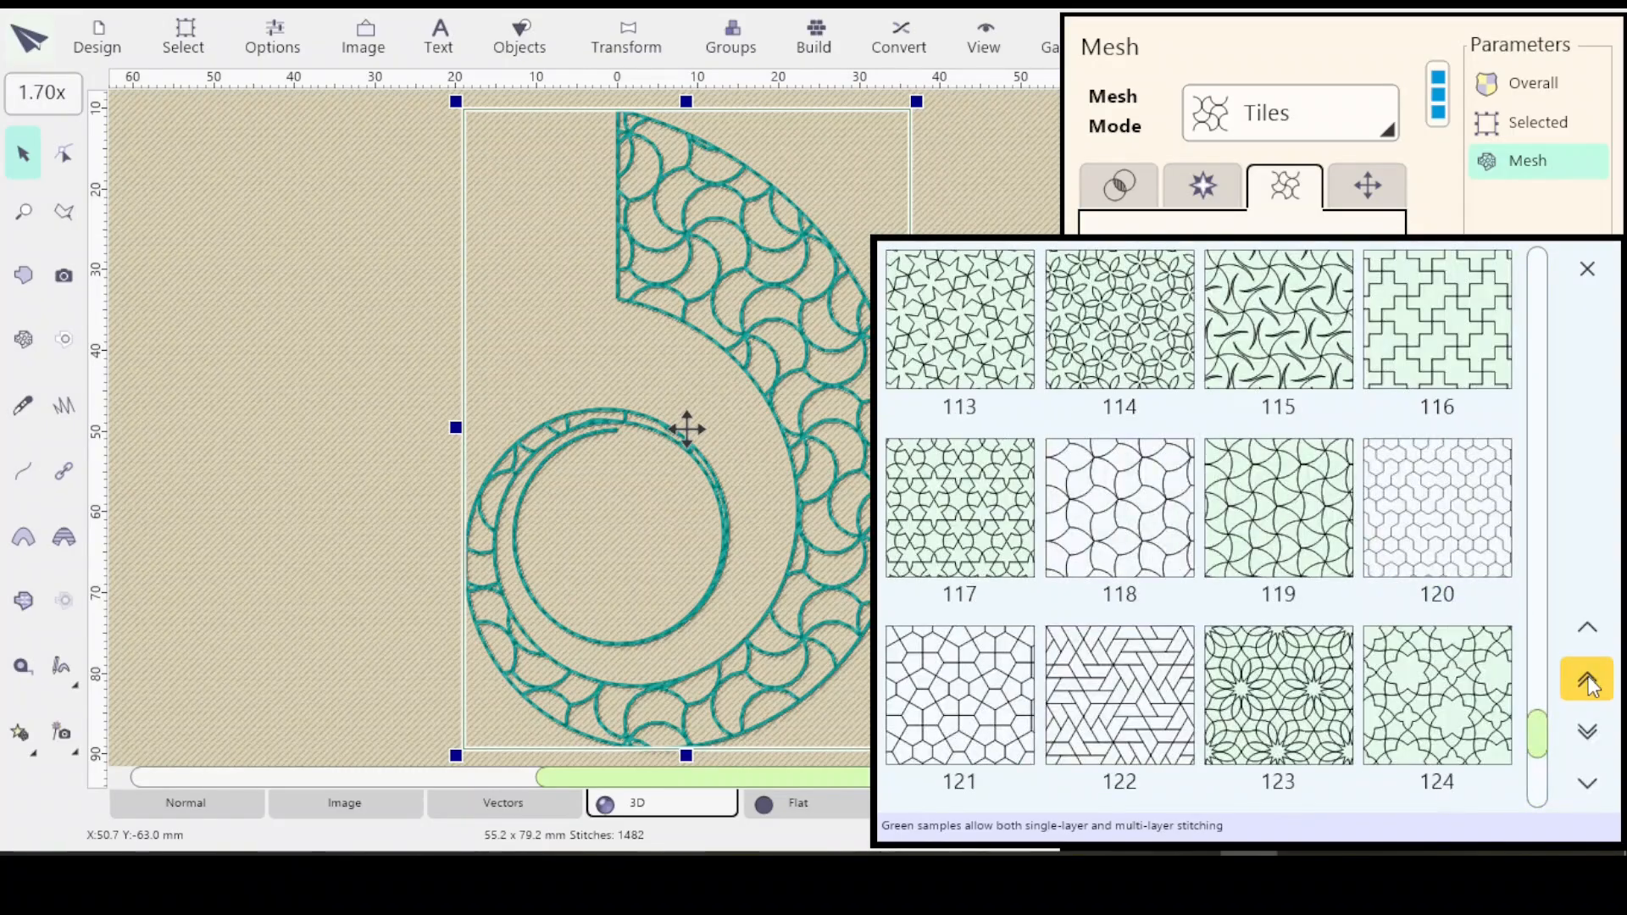
{"action": "left_click", "coordinate": [1313, 325]}
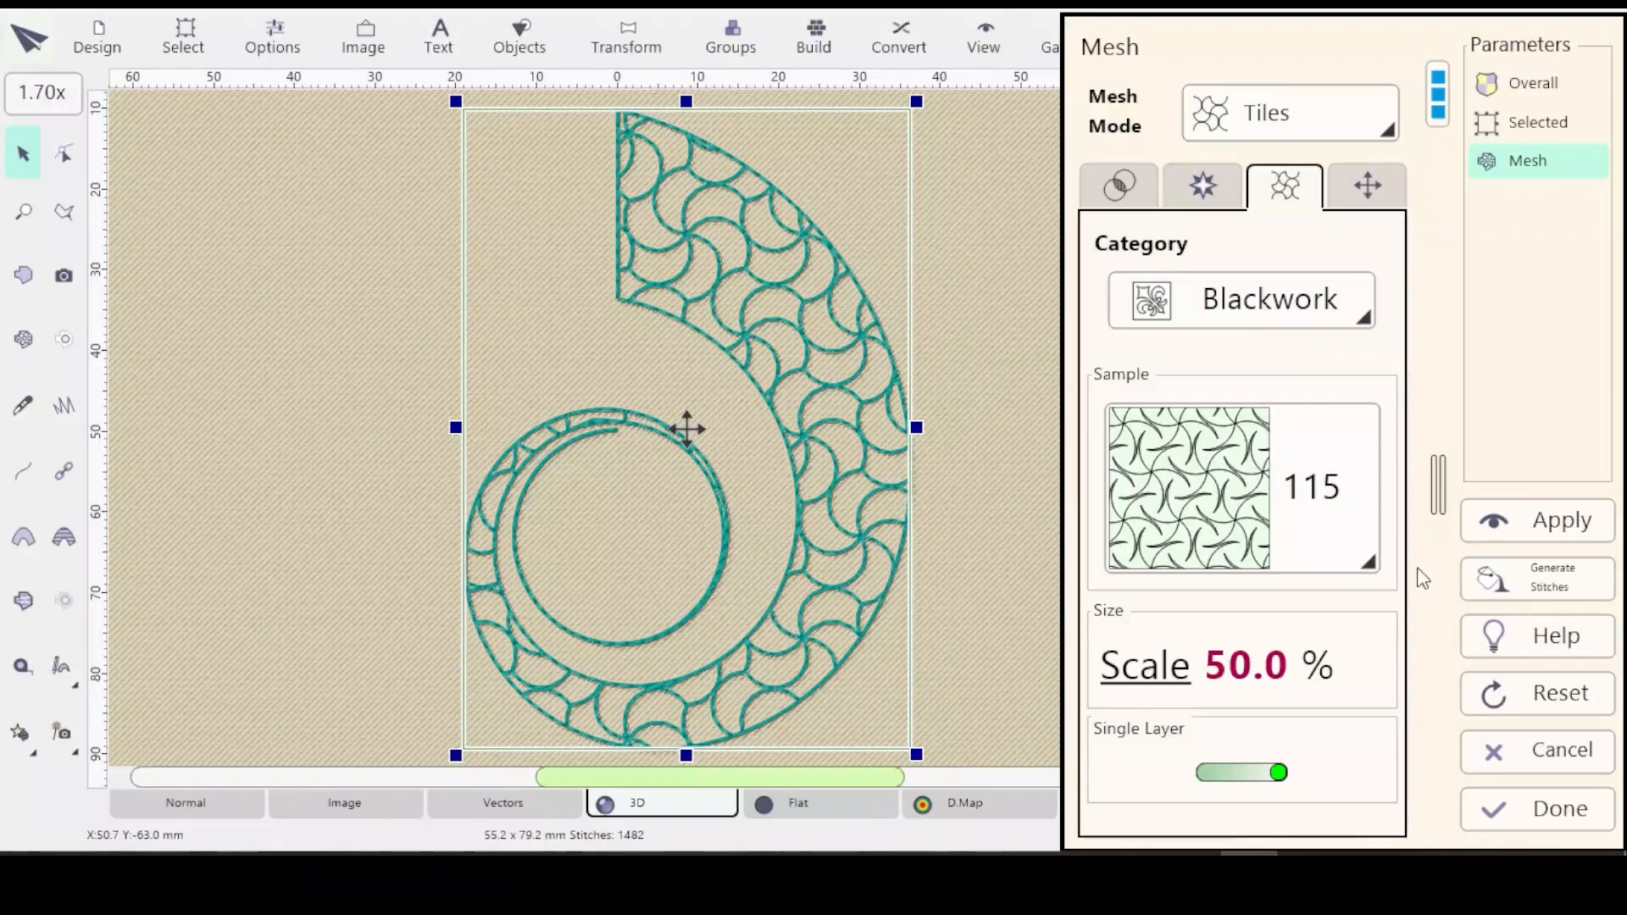
{"action": "left_click", "coordinate": [1539, 523]}
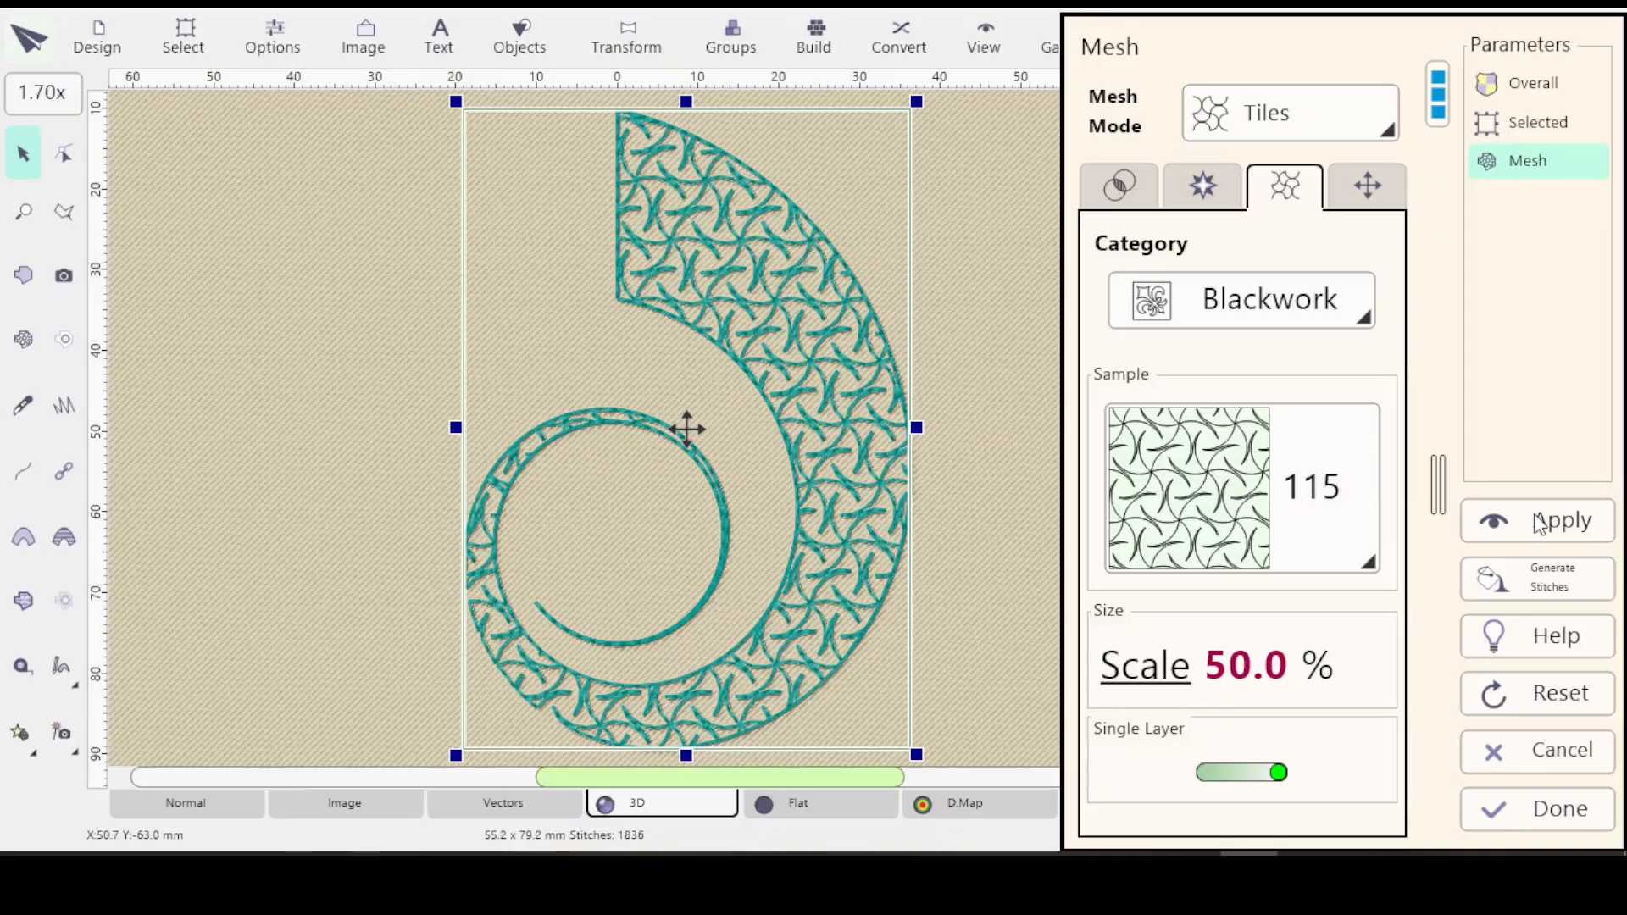
{"action": "left_click", "coordinate": [1547, 807]}
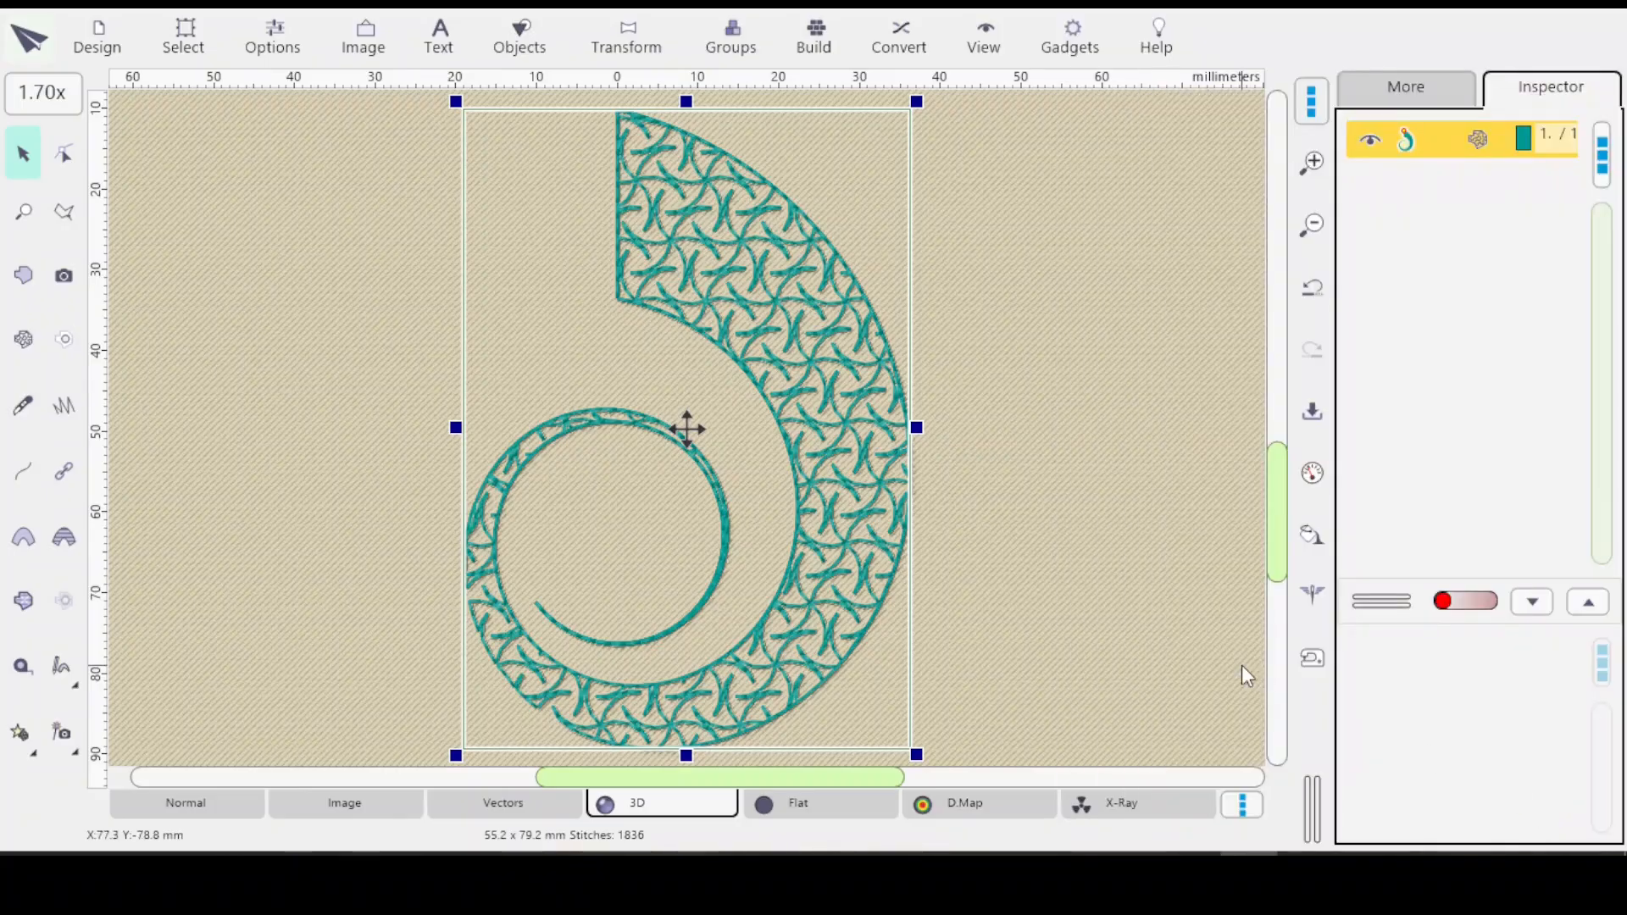
Step: Show the design in Vectors view and move the spiral shape about 10 mm right and 17 mm up
{"action": "left_click", "coordinate": [509, 816]}
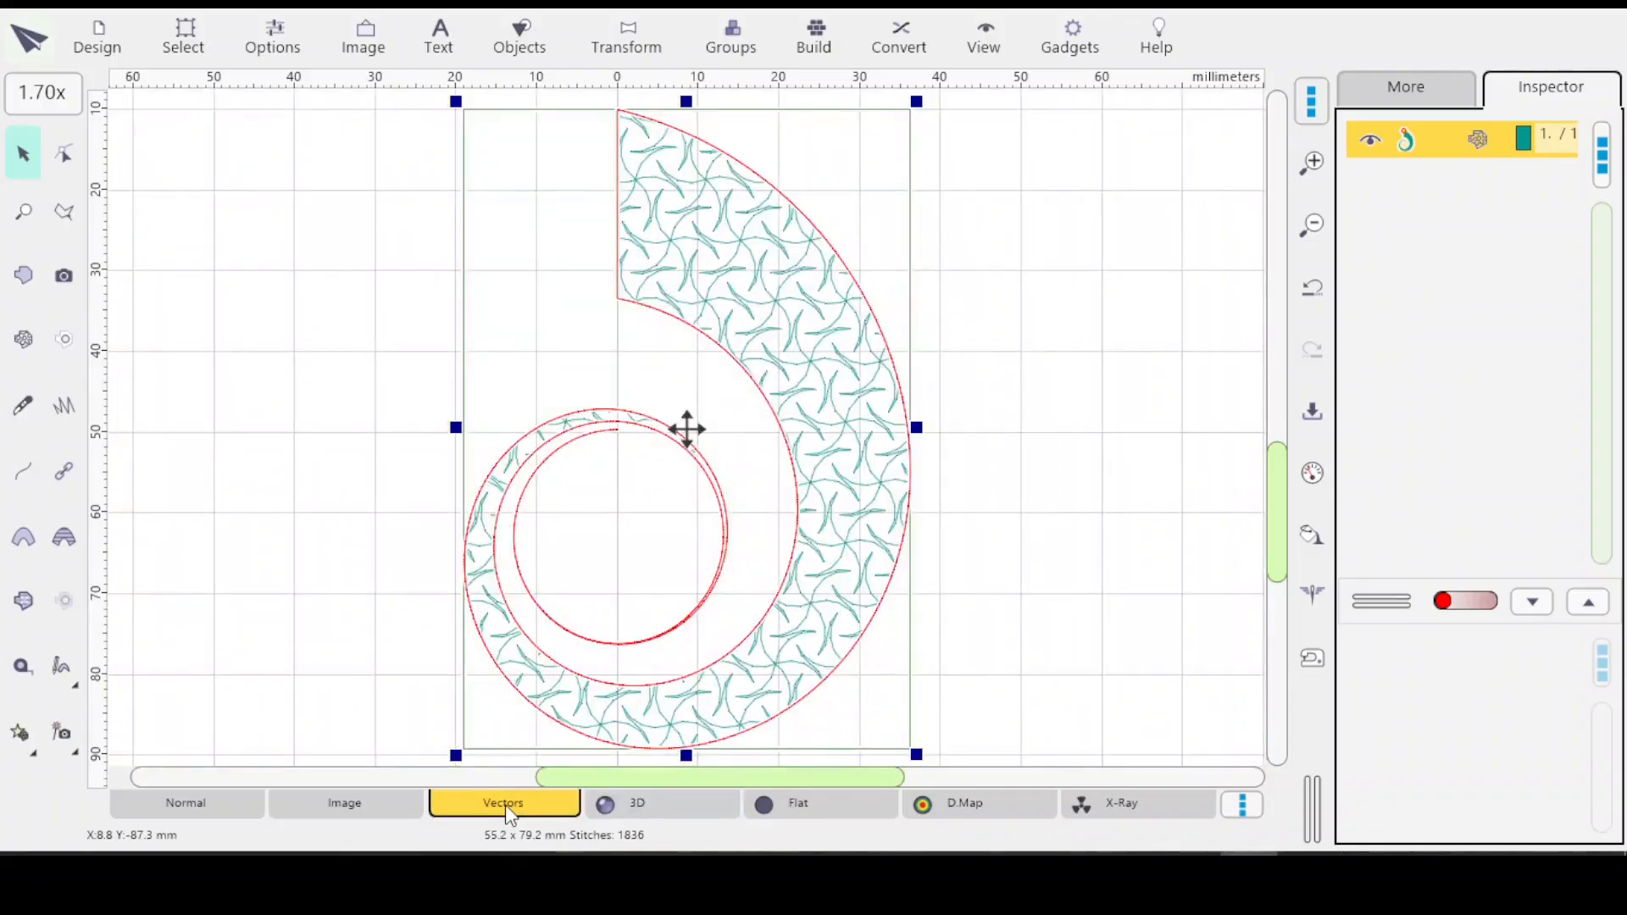
{"action": "left_click_drag", "start_coordinate": [1284, 516], "coordinate": [1284, 514]}
{"action": "scroll", "coordinate": [1283, 516], "scroll_direction": "down", "scroll_amount": 7}
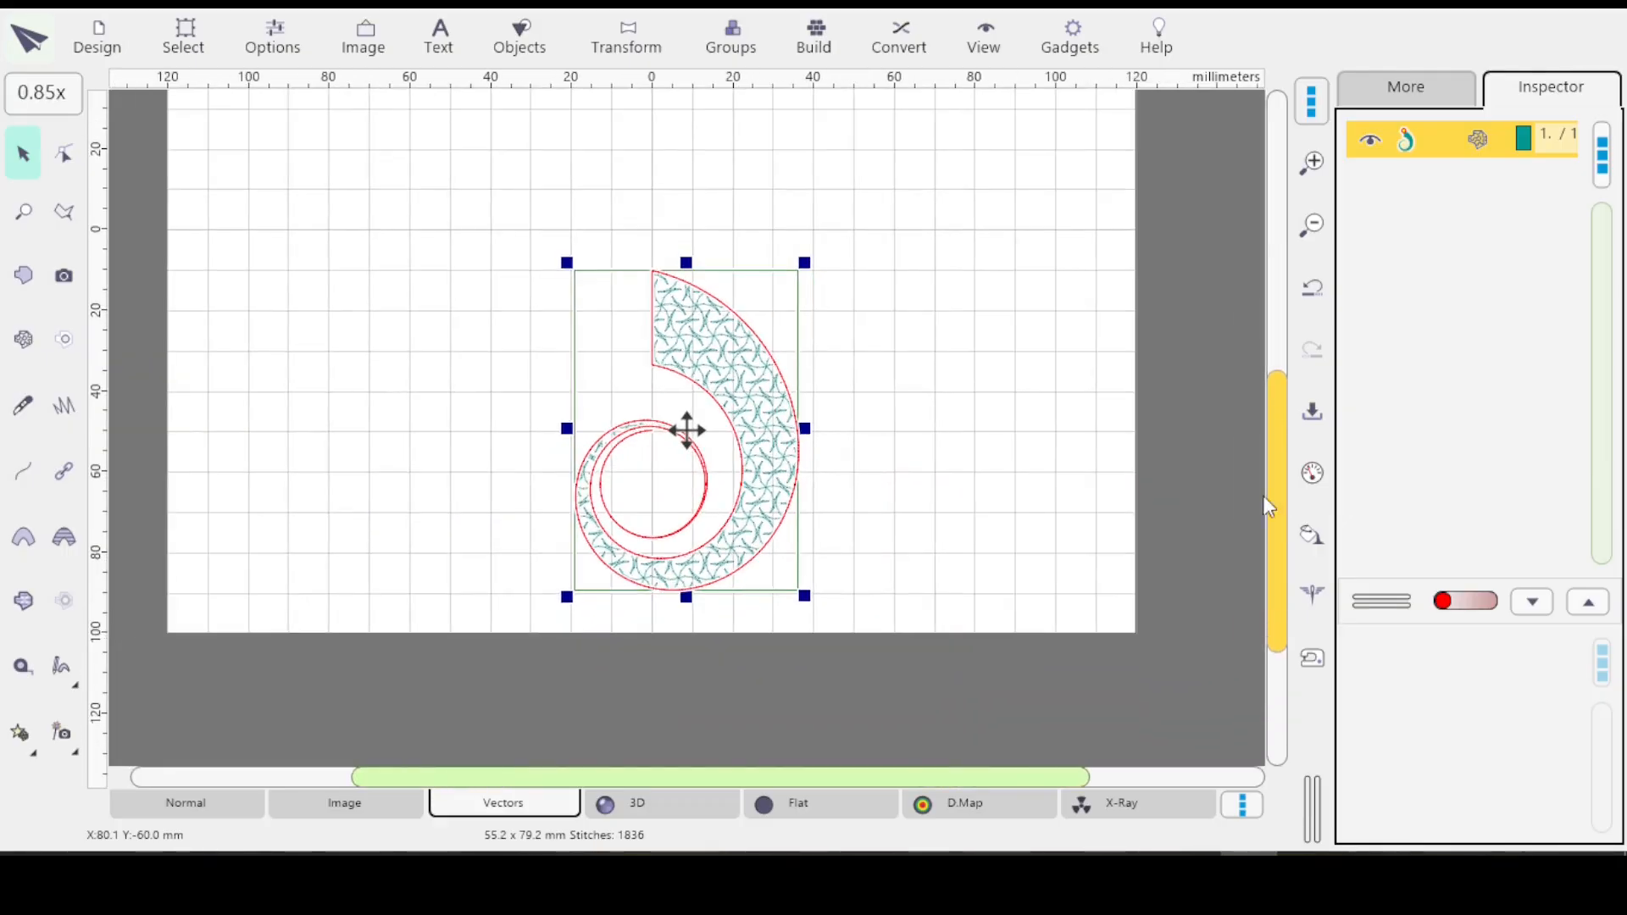
{"action": "left_click_drag", "start_coordinate": [887, 316], "coordinate": [943, 550]}
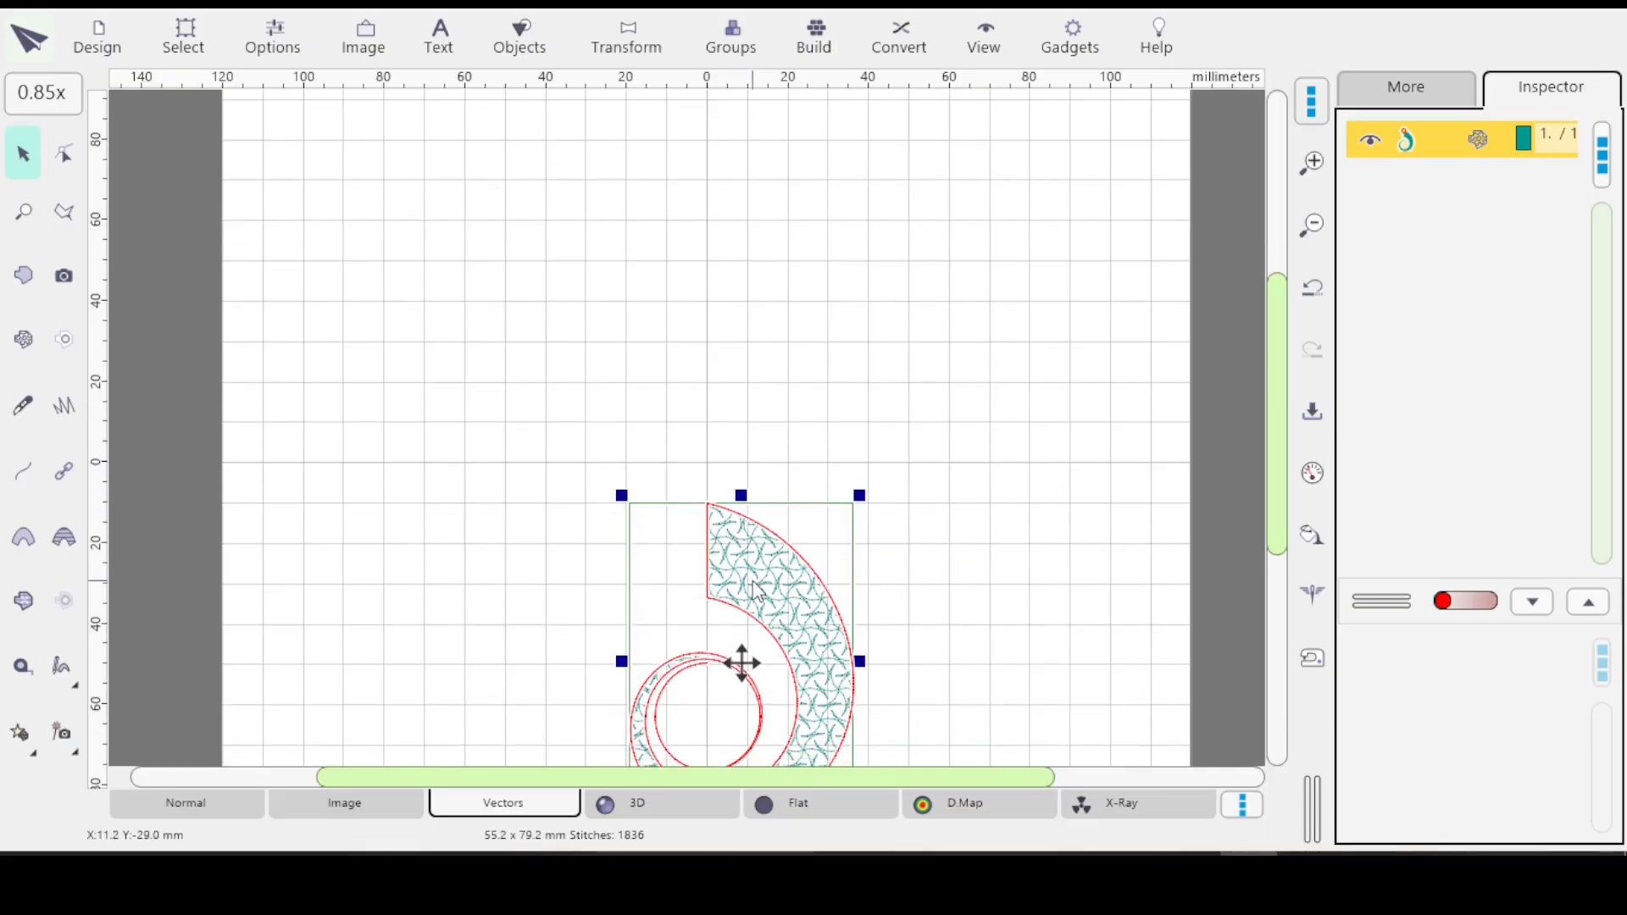
{"action": "left_click_drag", "start_coordinate": [740, 661], "coordinate": [794, 513]}
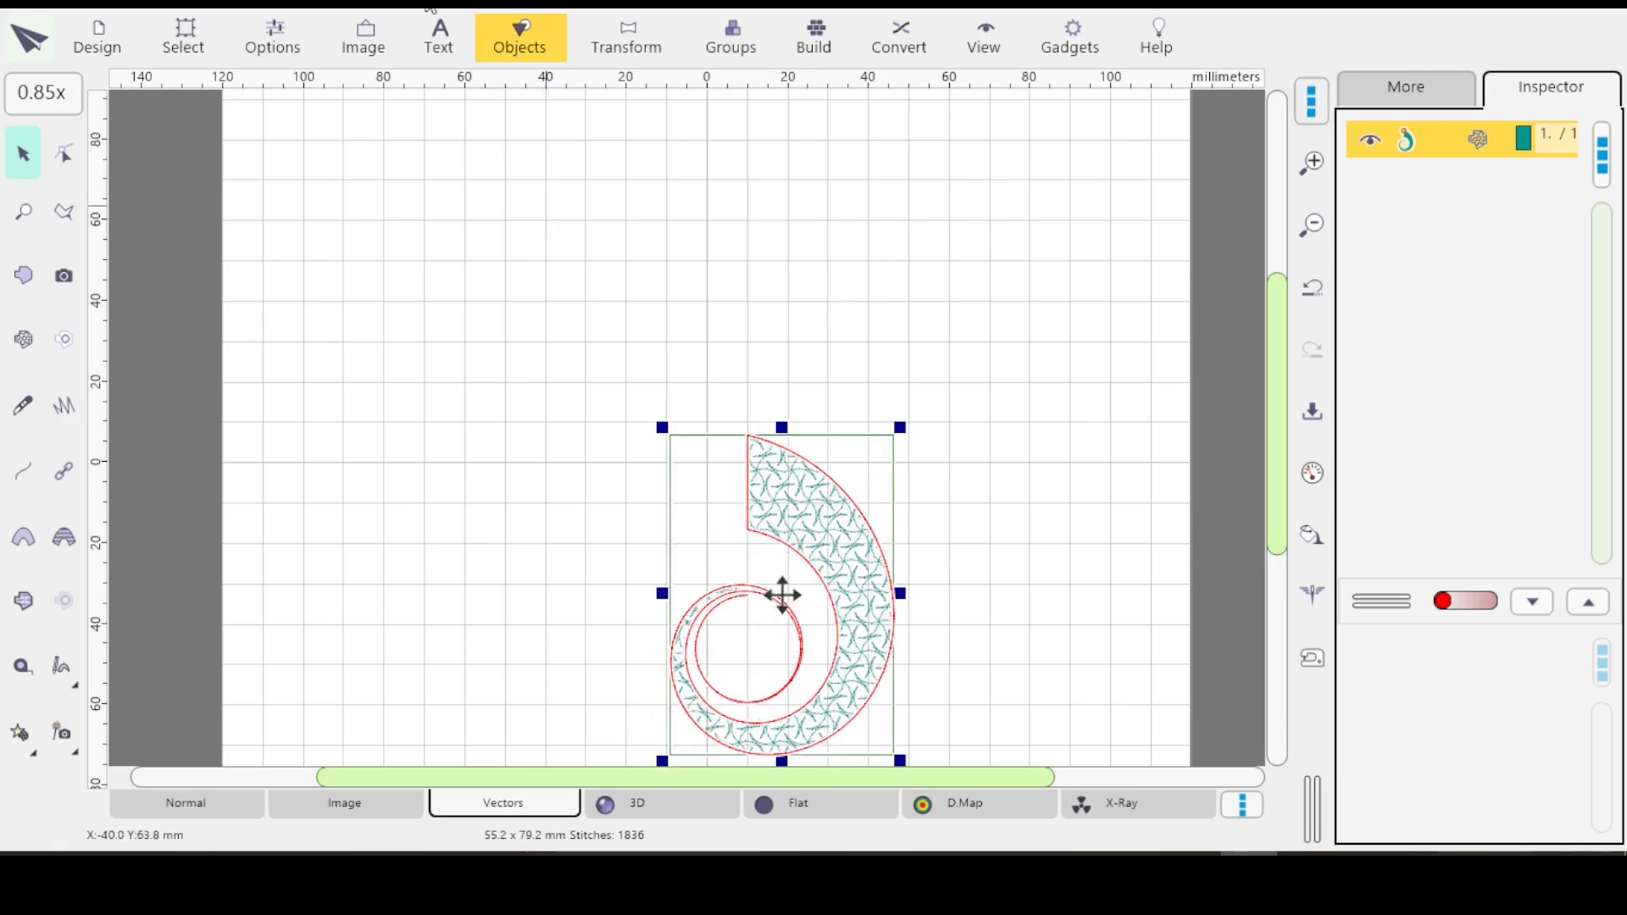
Step: Check the object snapping options, keeping Snap Objects to Grid on, and move the spiral back so its upper corner snaps to the grid
{"action": "left_click", "coordinate": [272, 45]}
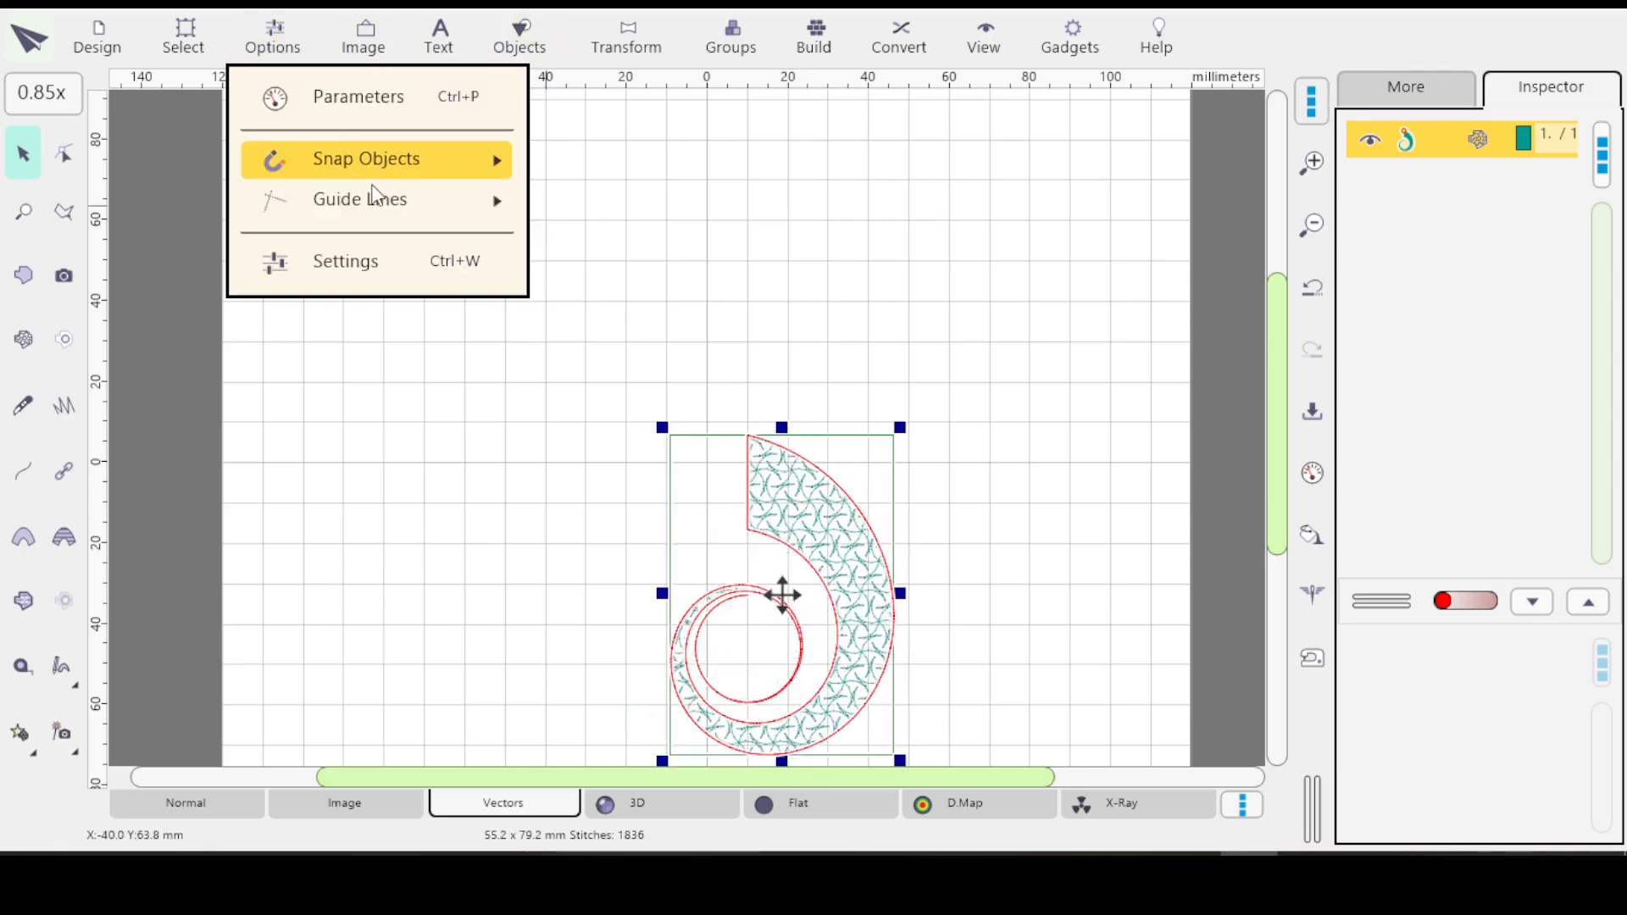
{"action": "mouse_move", "coordinate": [384, 160]}
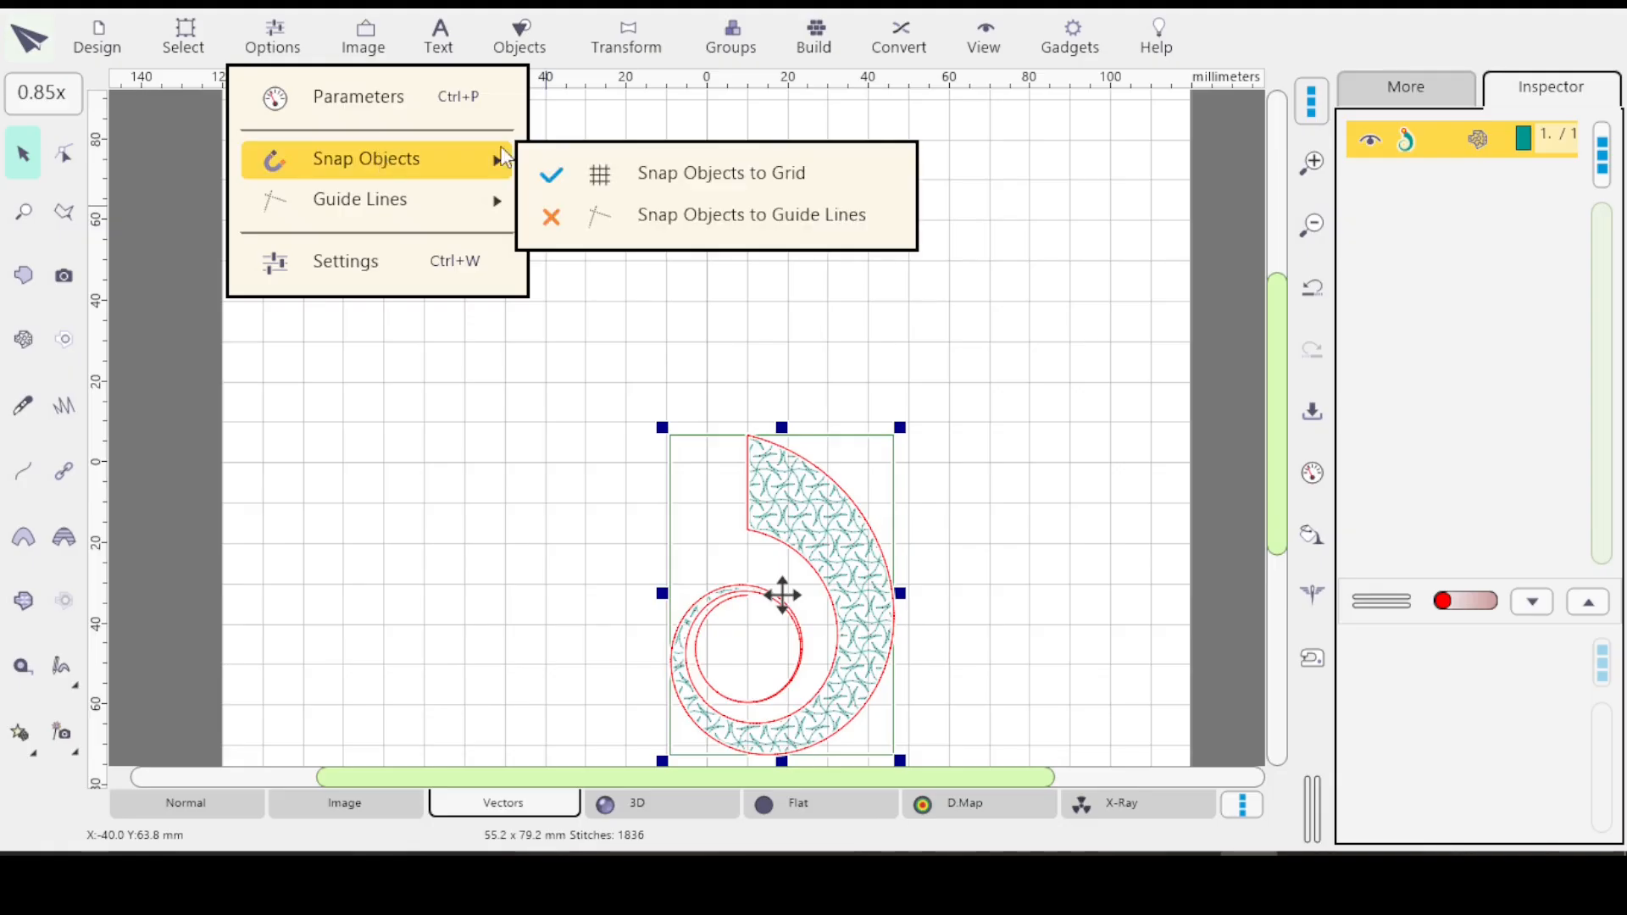
{"action": "left_click", "coordinate": [568, 368]}
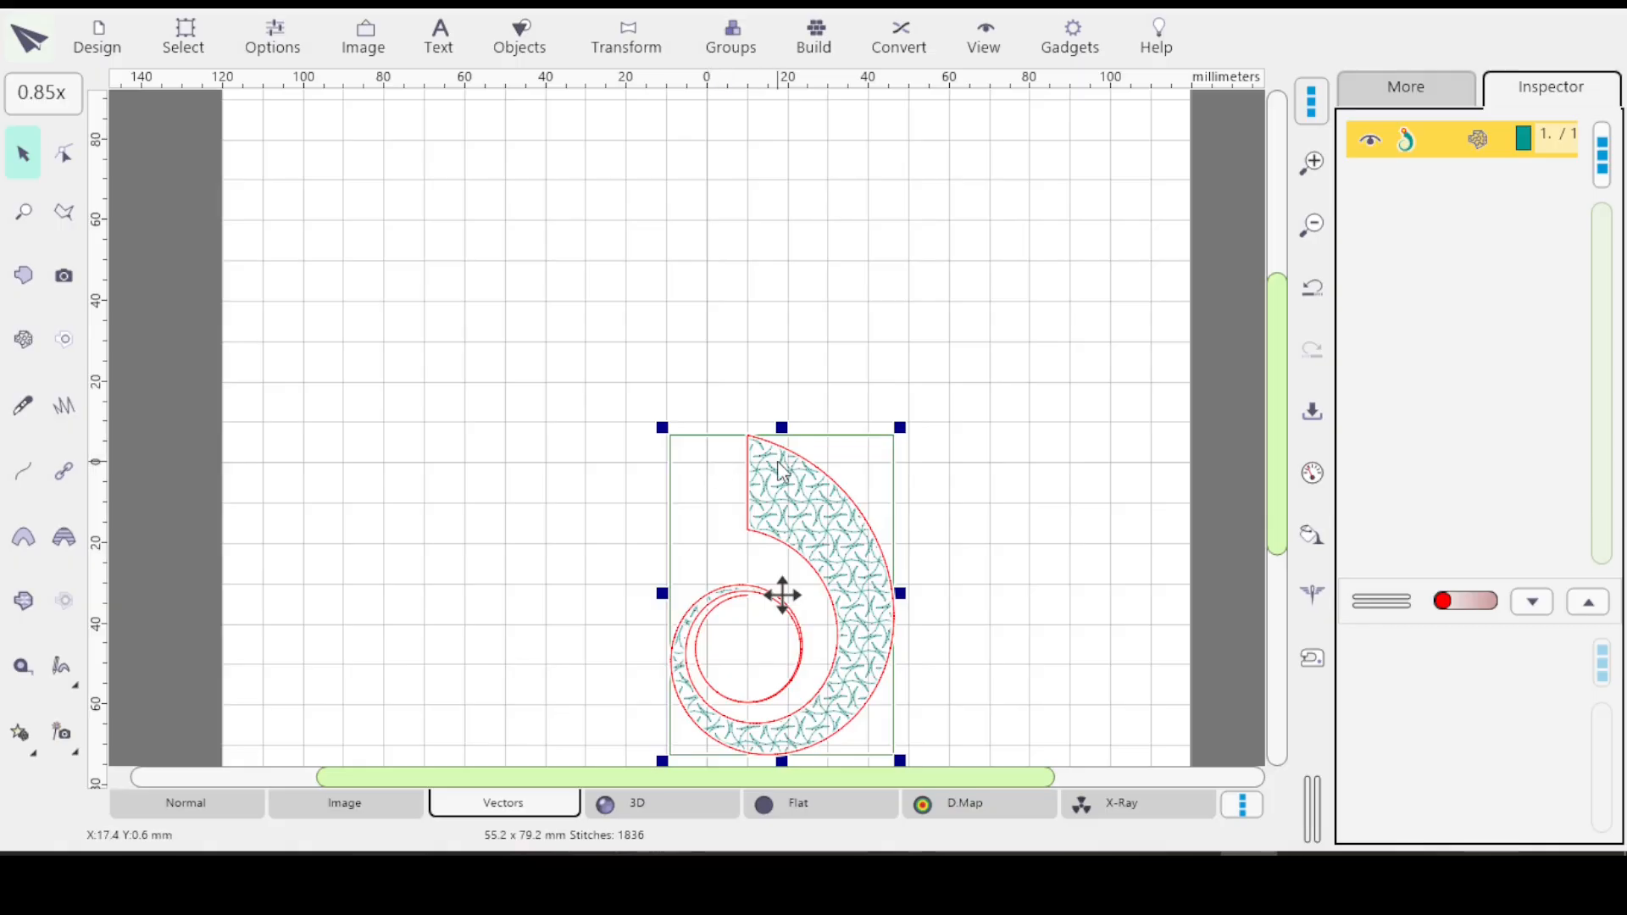
{"action": "left_click_drag", "start_coordinate": [785, 478], "coordinate": [745, 547]}
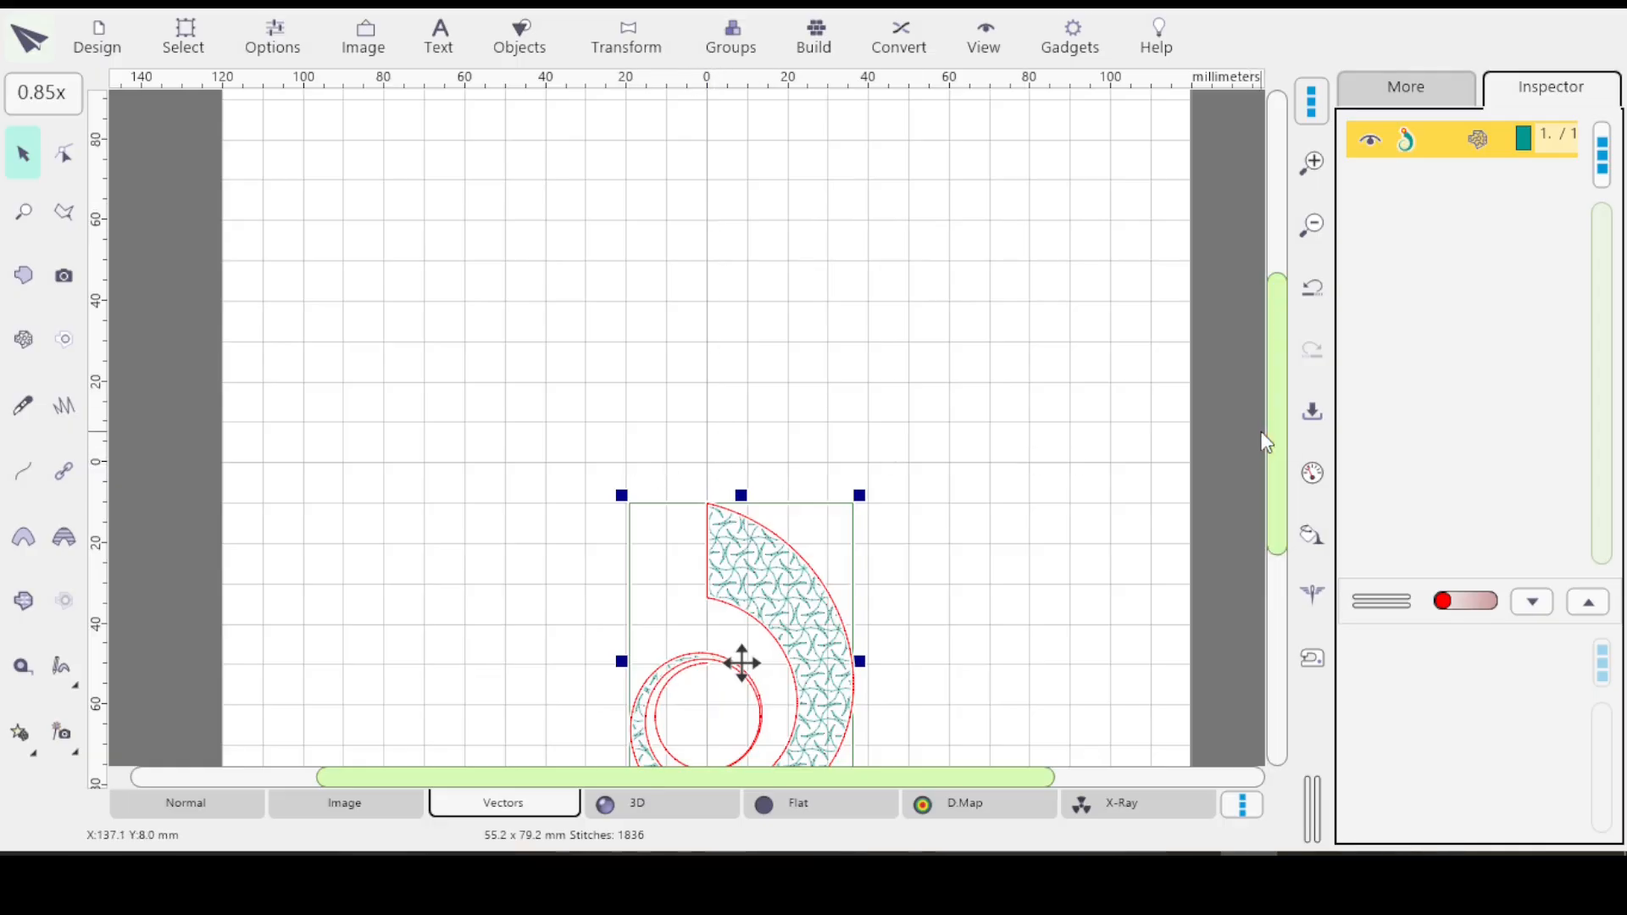
Step: Open the spiral shape for node editing around its straight edge
{"action": "left_click_drag", "start_coordinate": [1275, 446], "coordinate": [1290, 483]}
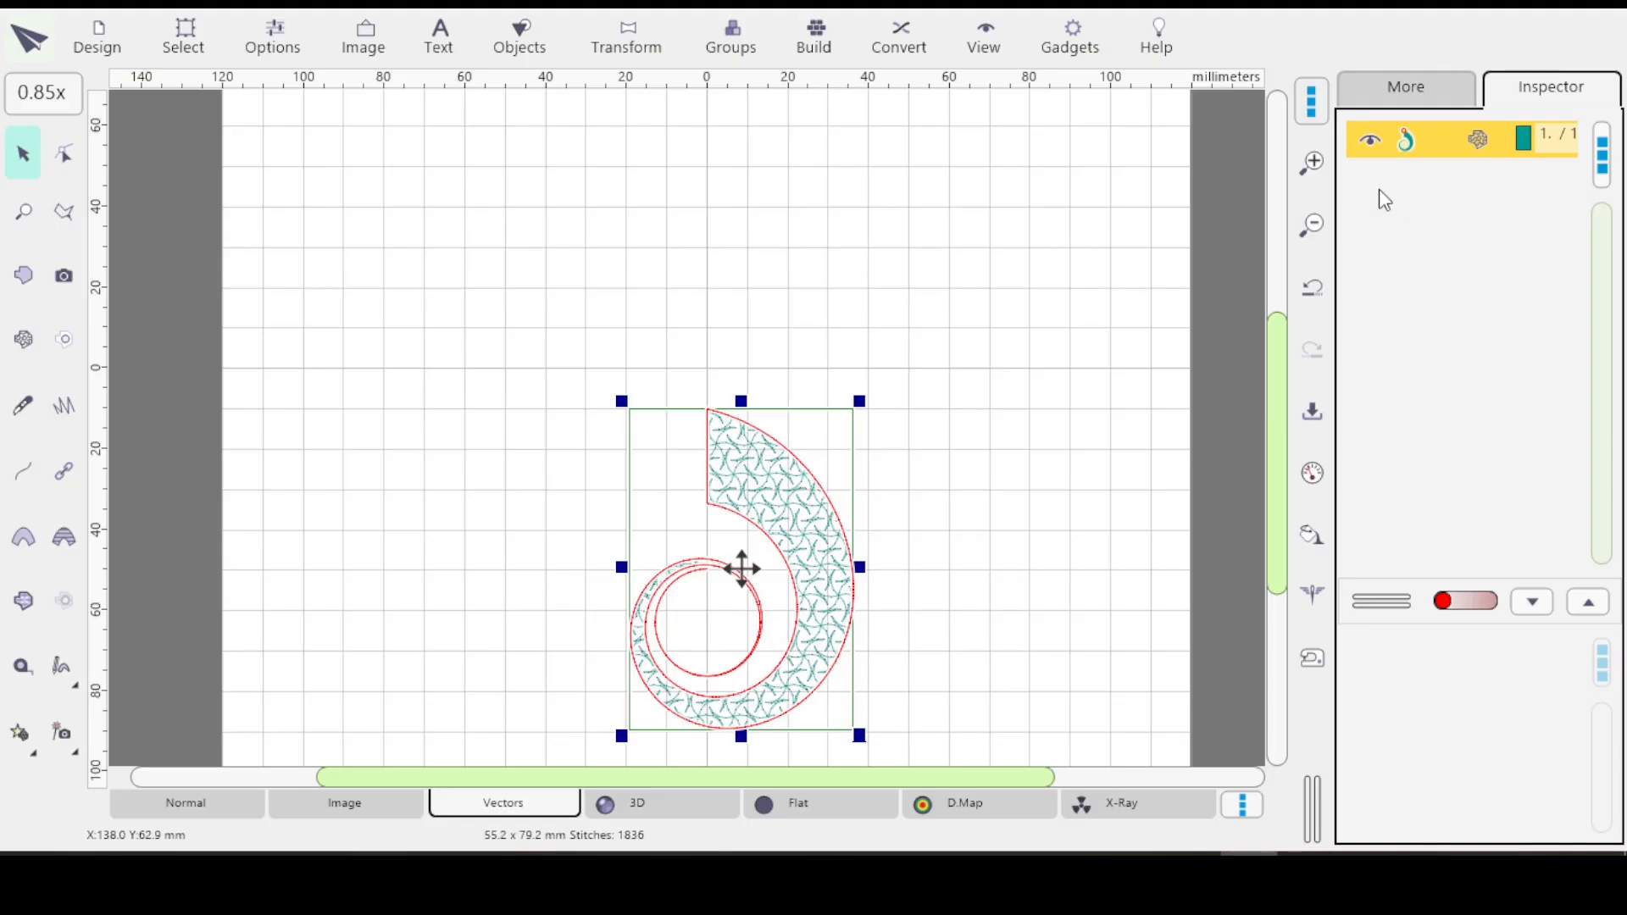
{"action": "left_click", "coordinate": [64, 153]}
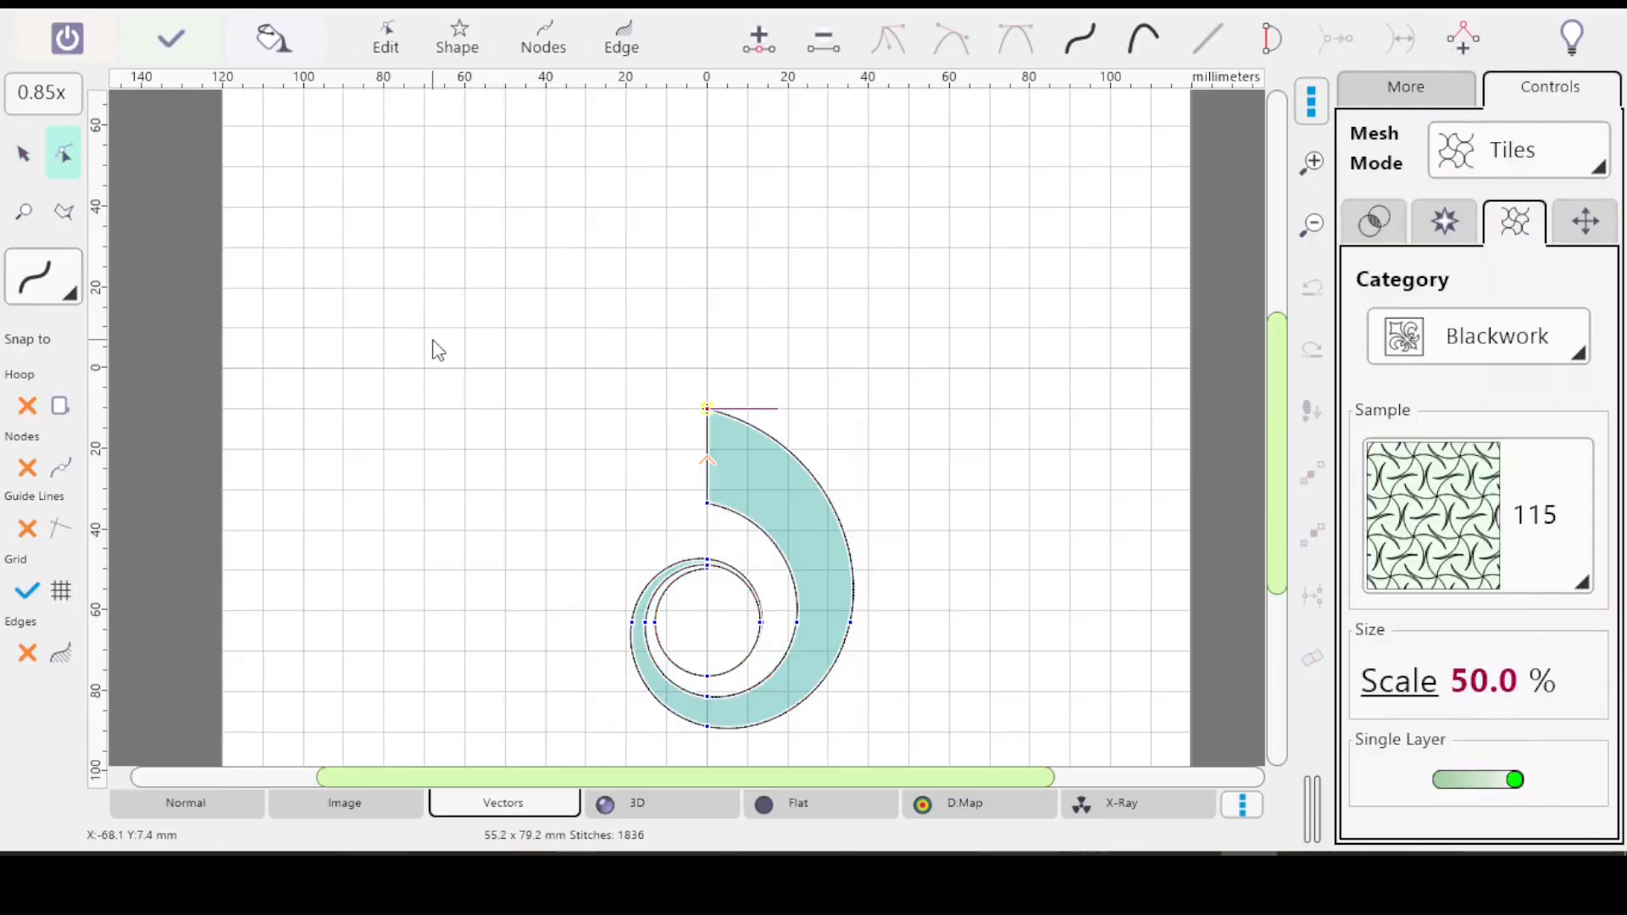
{"action": "scroll", "coordinate": [445, 349], "scroll_direction": "up", "scroll_amount": 8}
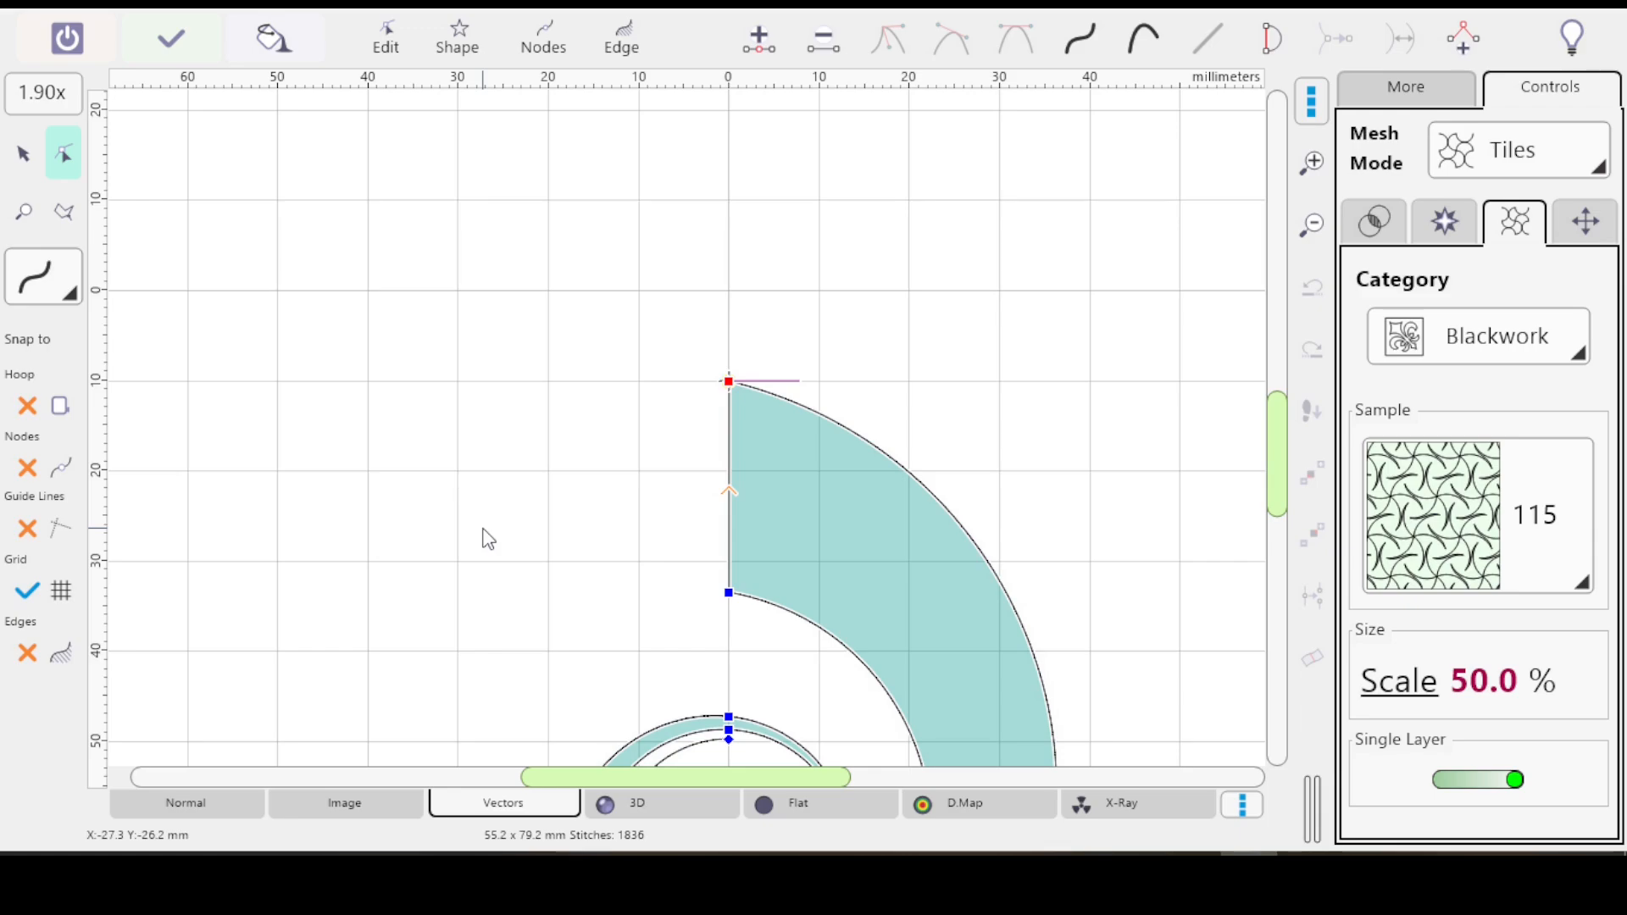
Step: Try moving the upper node of the spiral's straight edge about 8 mm left and 2 mm down, and undo the move
{"action": "left_click", "coordinate": [728, 592]}
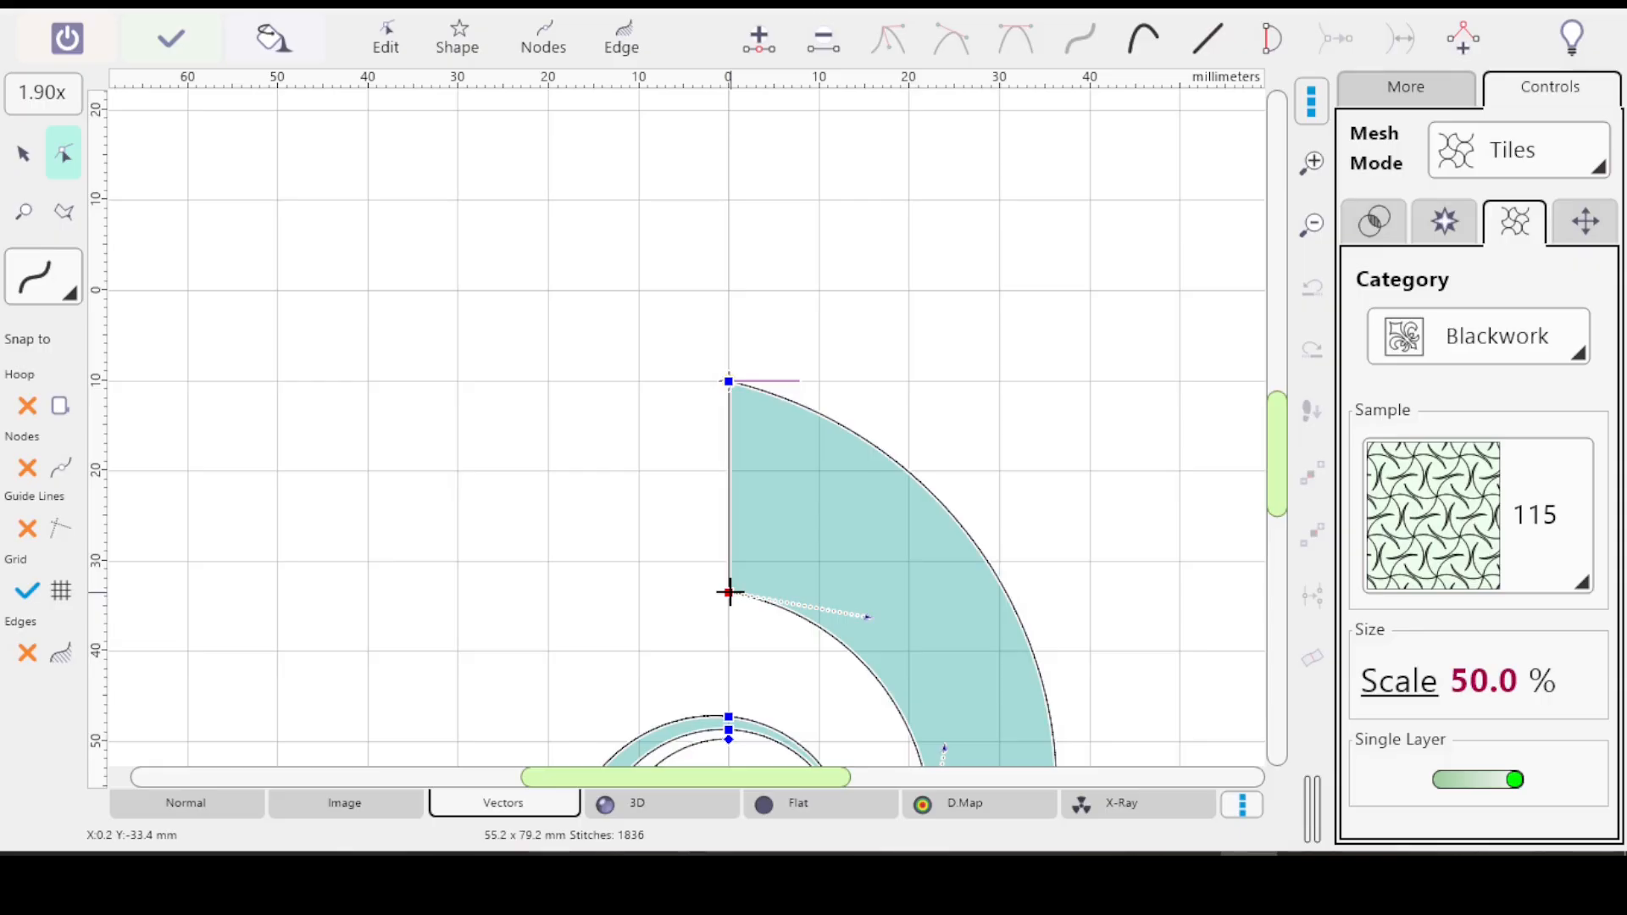
{"action": "left_click", "coordinate": [729, 592]}
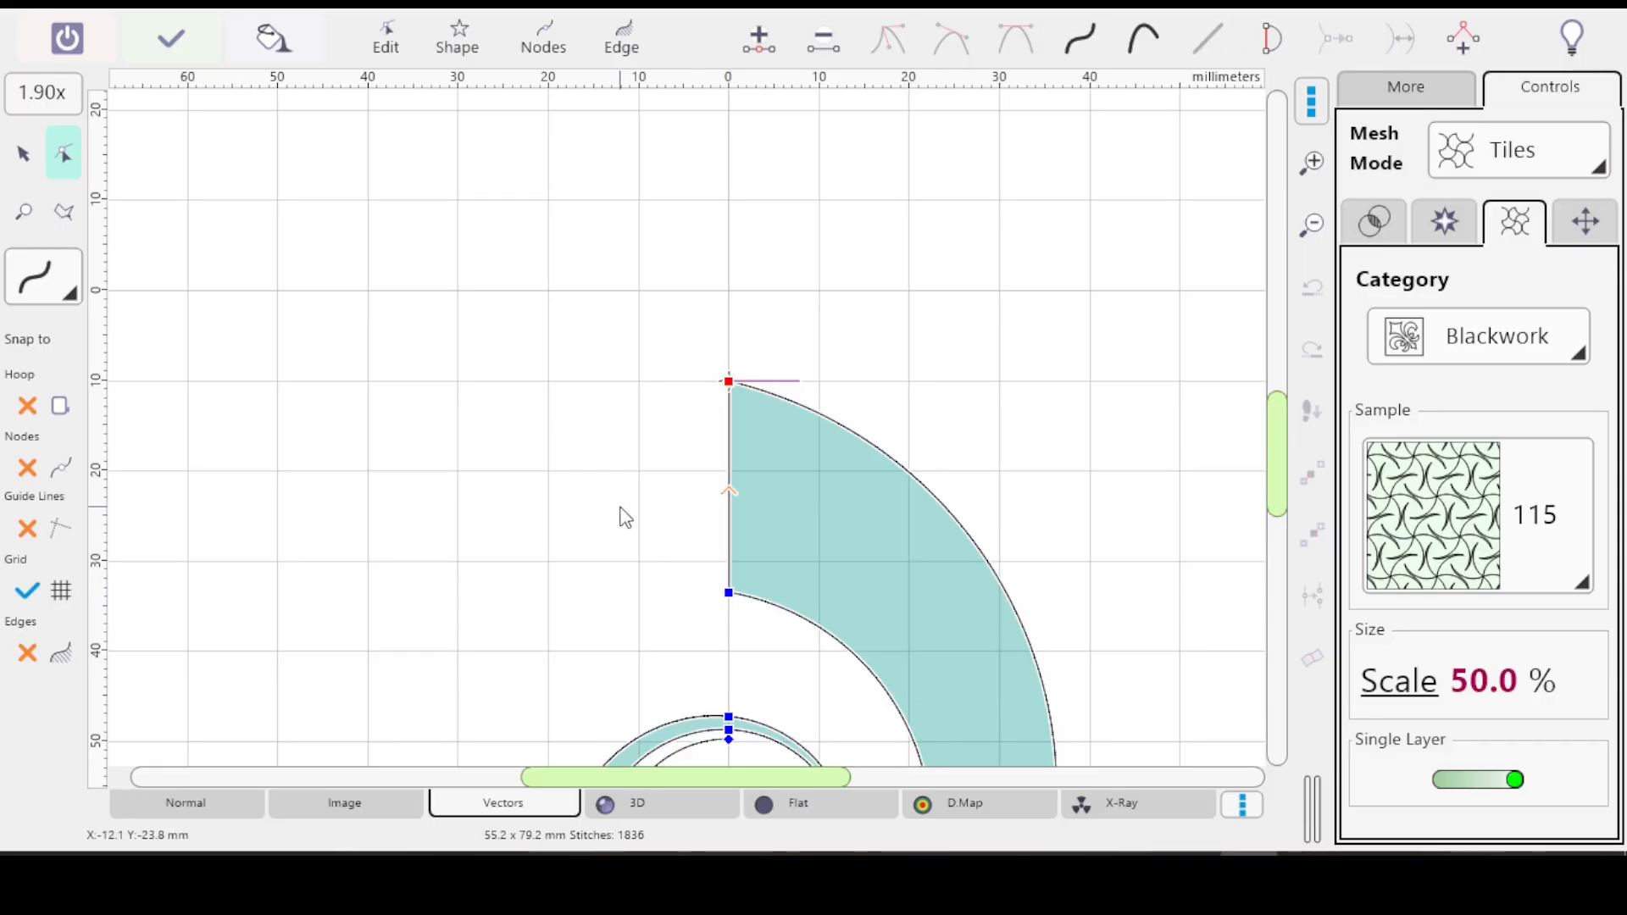
{"action": "left_click_drag", "start_coordinate": [728, 385], "coordinate": [656, 400]}
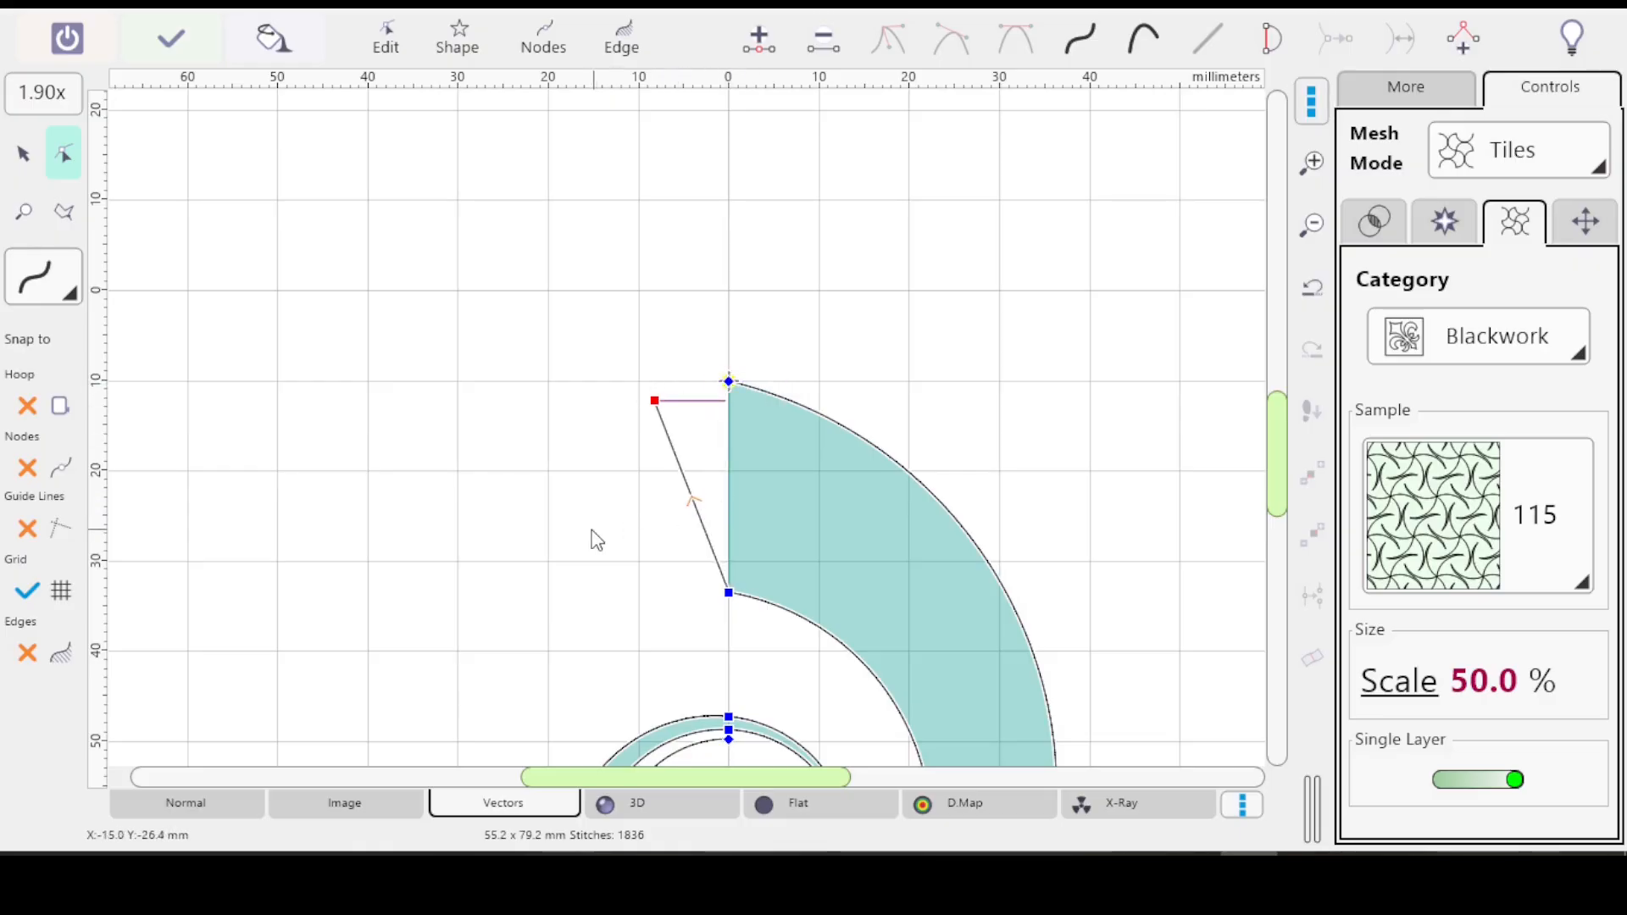
{"action": "key", "text": "ctrl+z"}
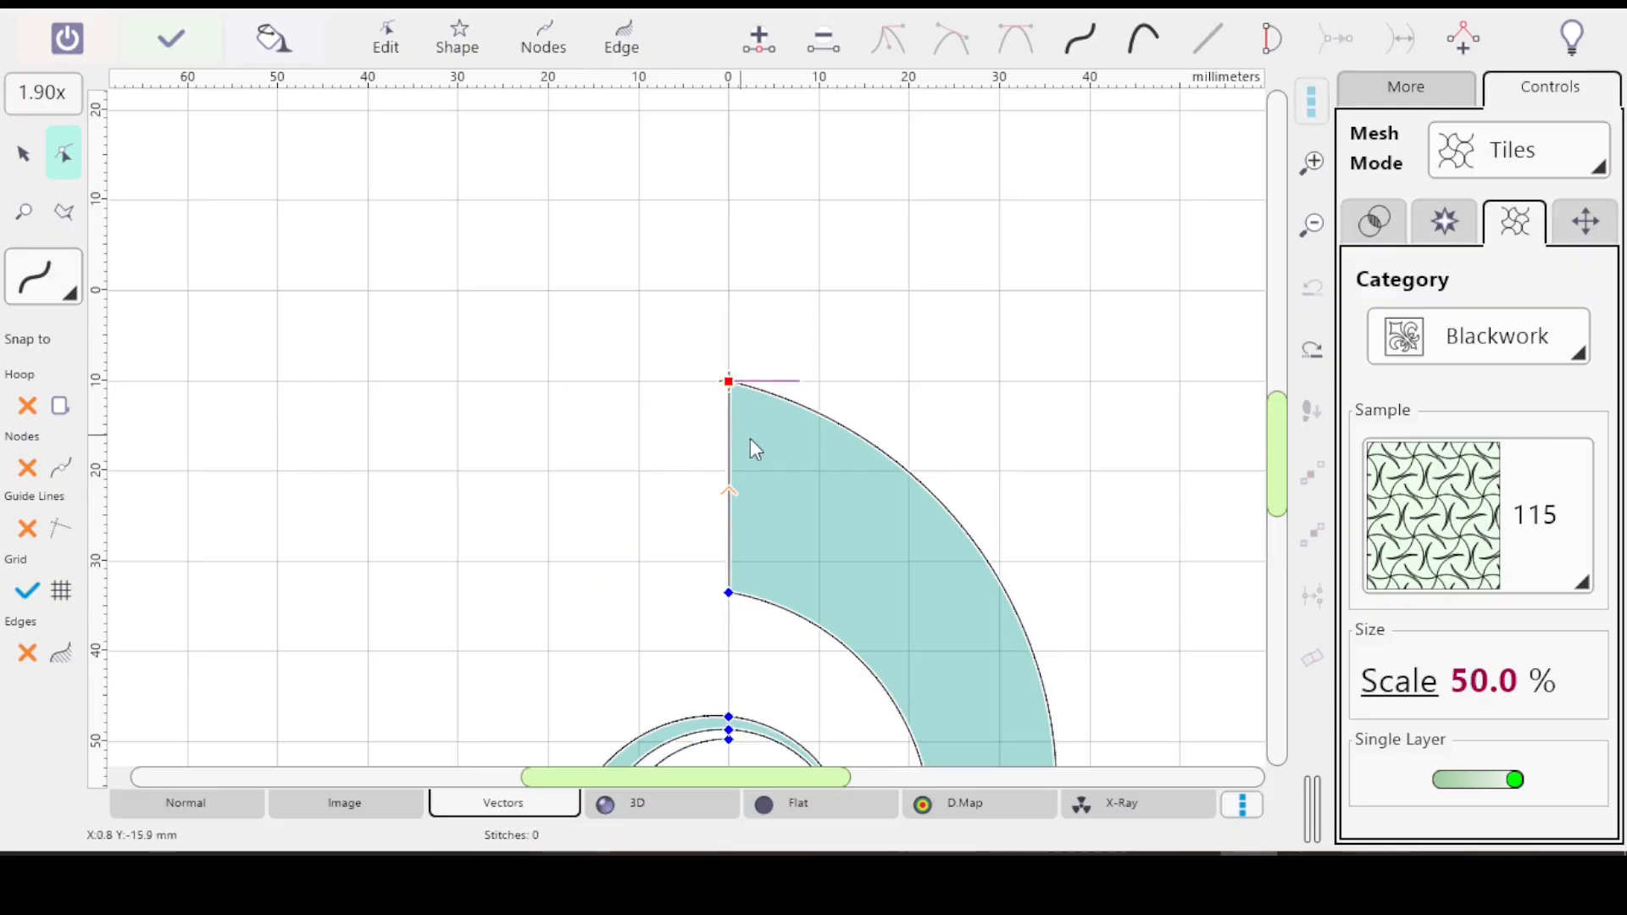
Step: Place the last stitch at the lower node of the spiral's straight edge
{"action": "left_click", "coordinate": [1479, 150]}
{"action": "left_click", "coordinate": [729, 594]}
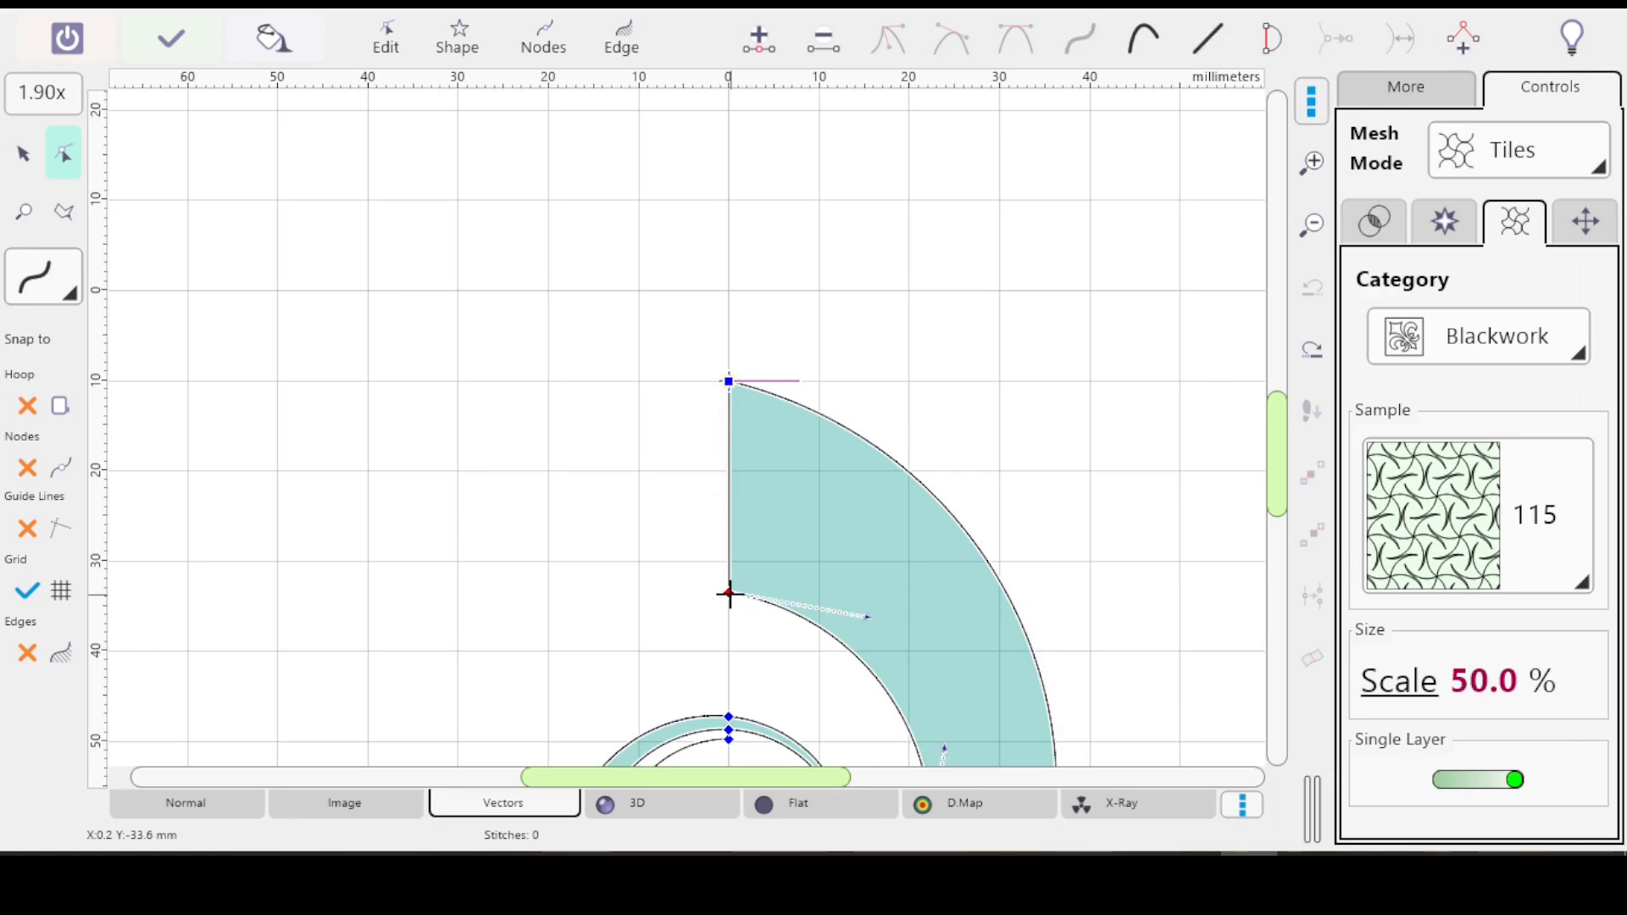
{"action": "right_click", "coordinate": [729, 594]}
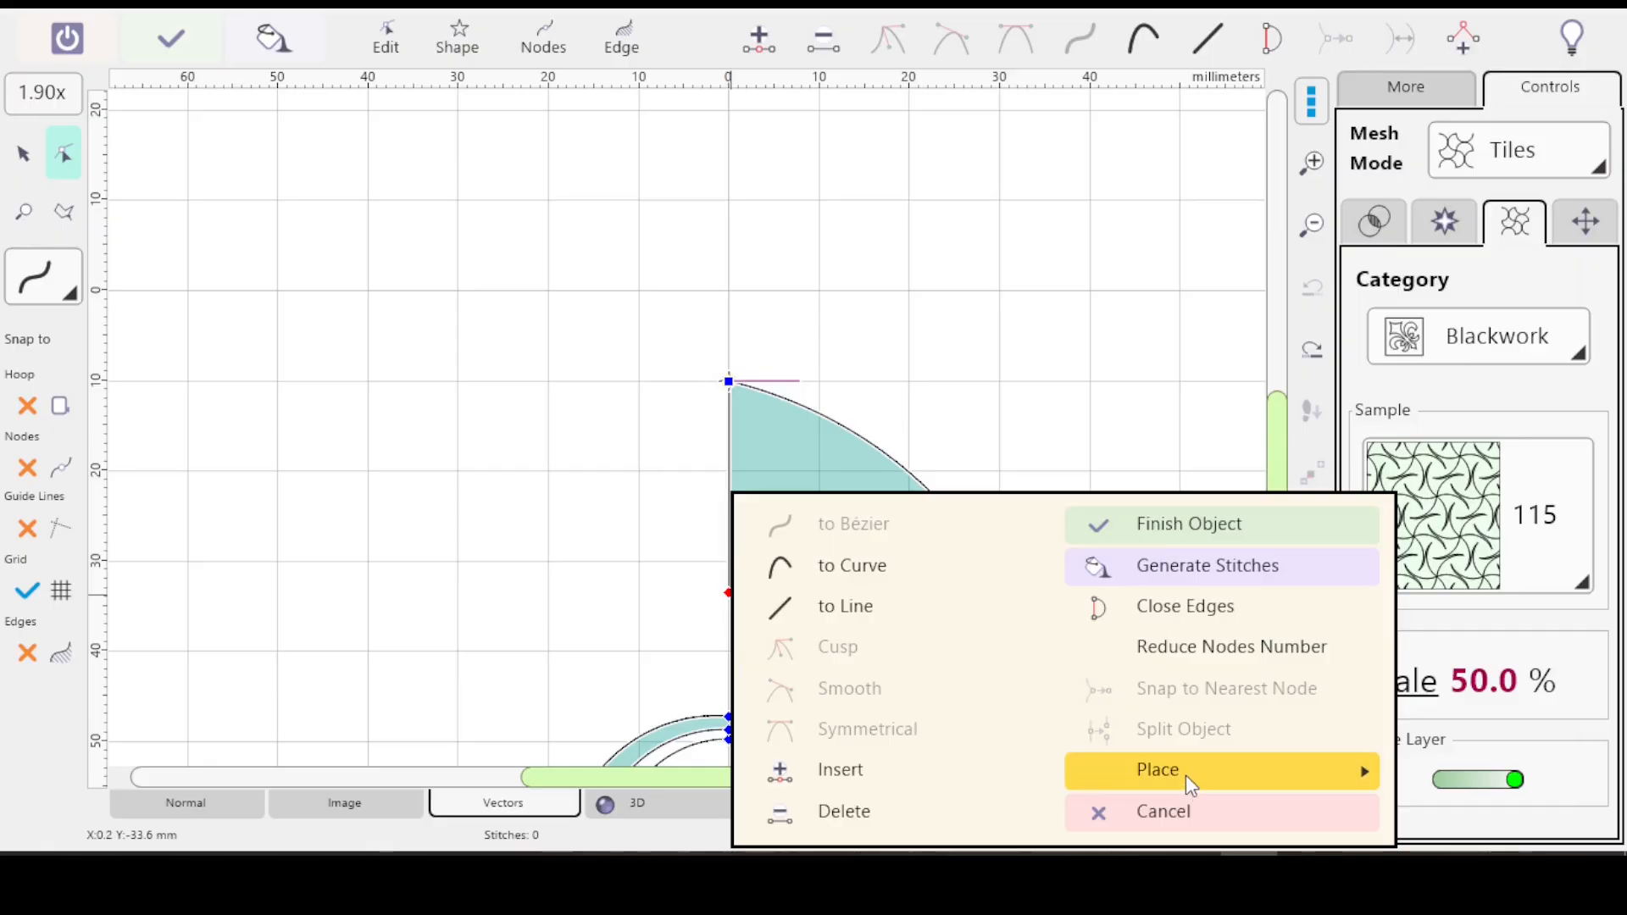
{"action": "mouse_move", "coordinate": [1186, 776]}
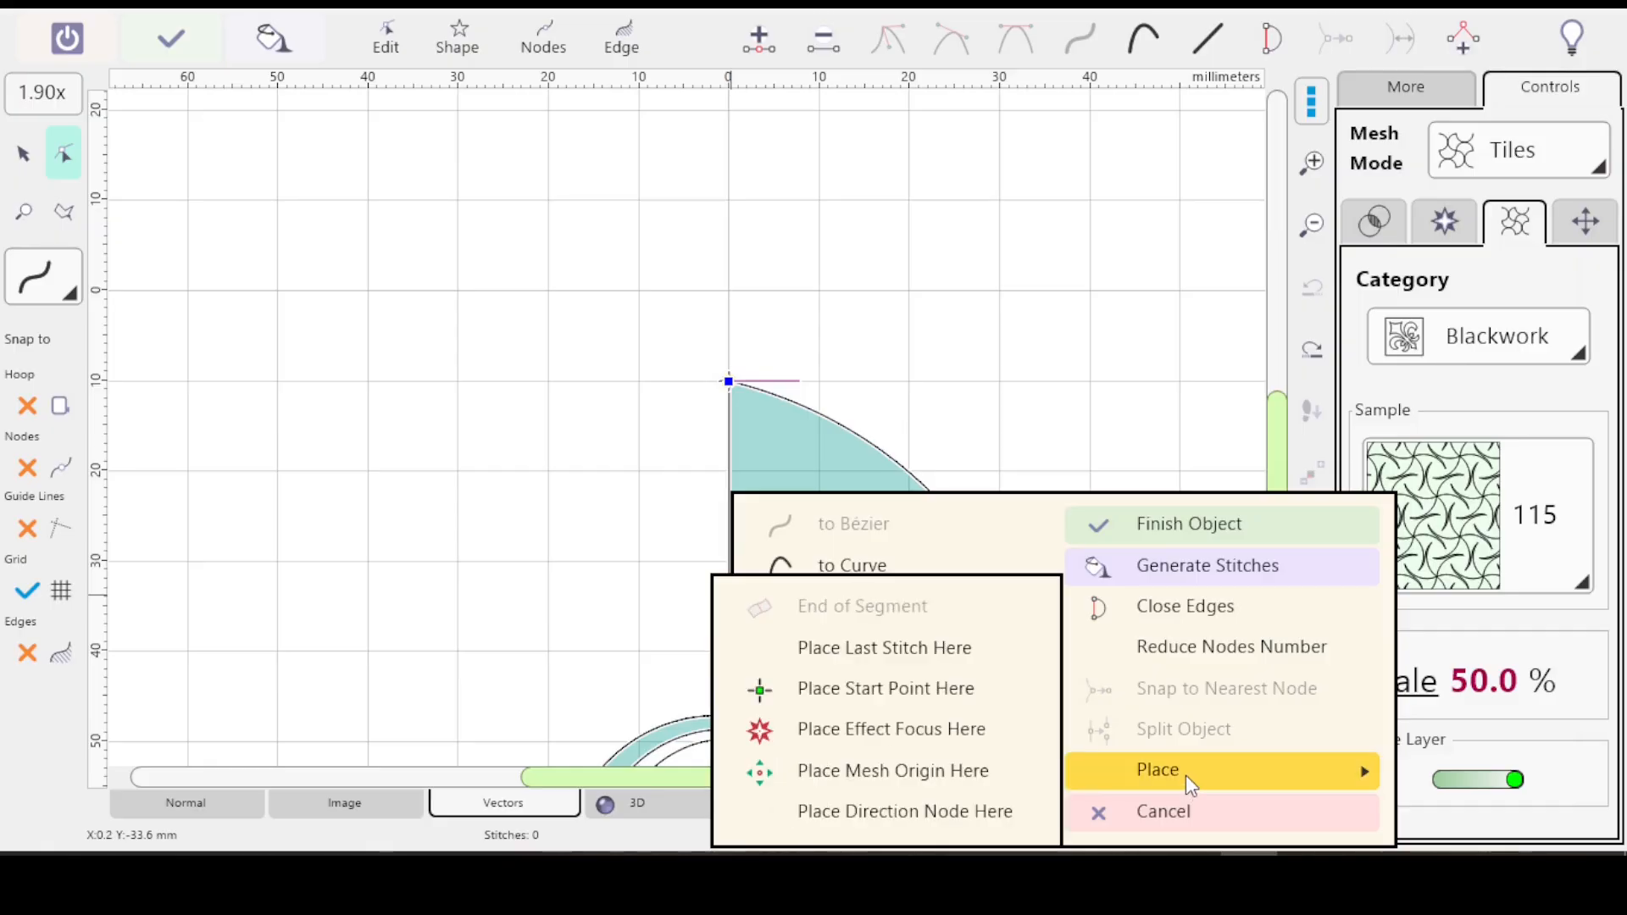
{"action": "left_click", "coordinate": [886, 654]}
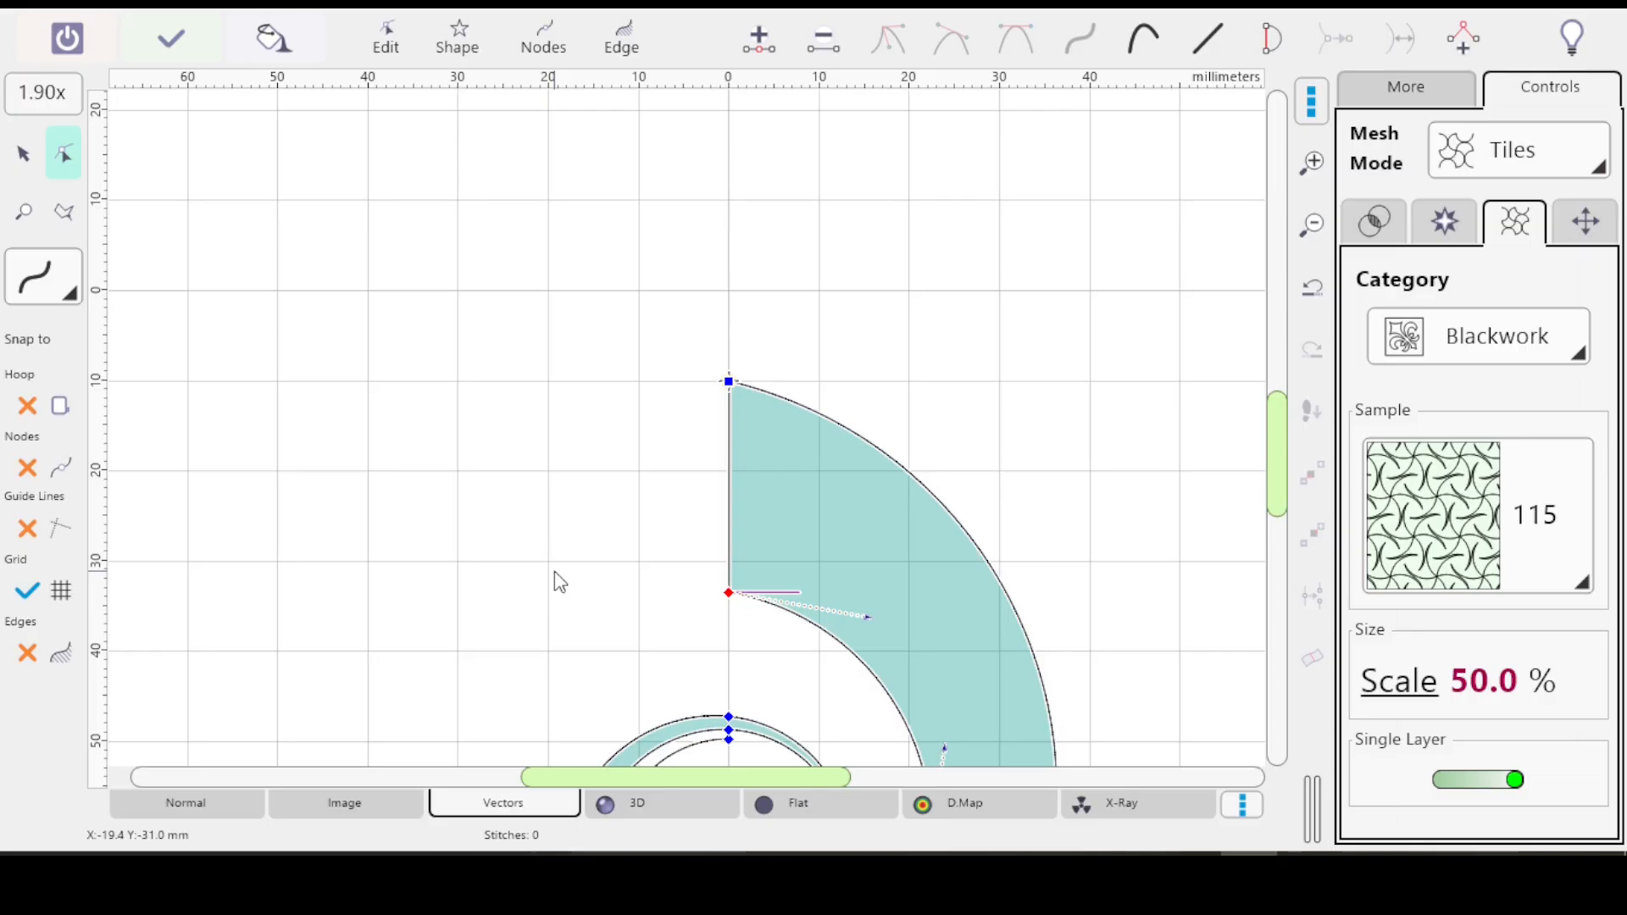
Step: Try moving the straight edge's upper node about 8 mm left and again about 18 mm left, undoing each move
{"action": "key", "text": "Tab"}
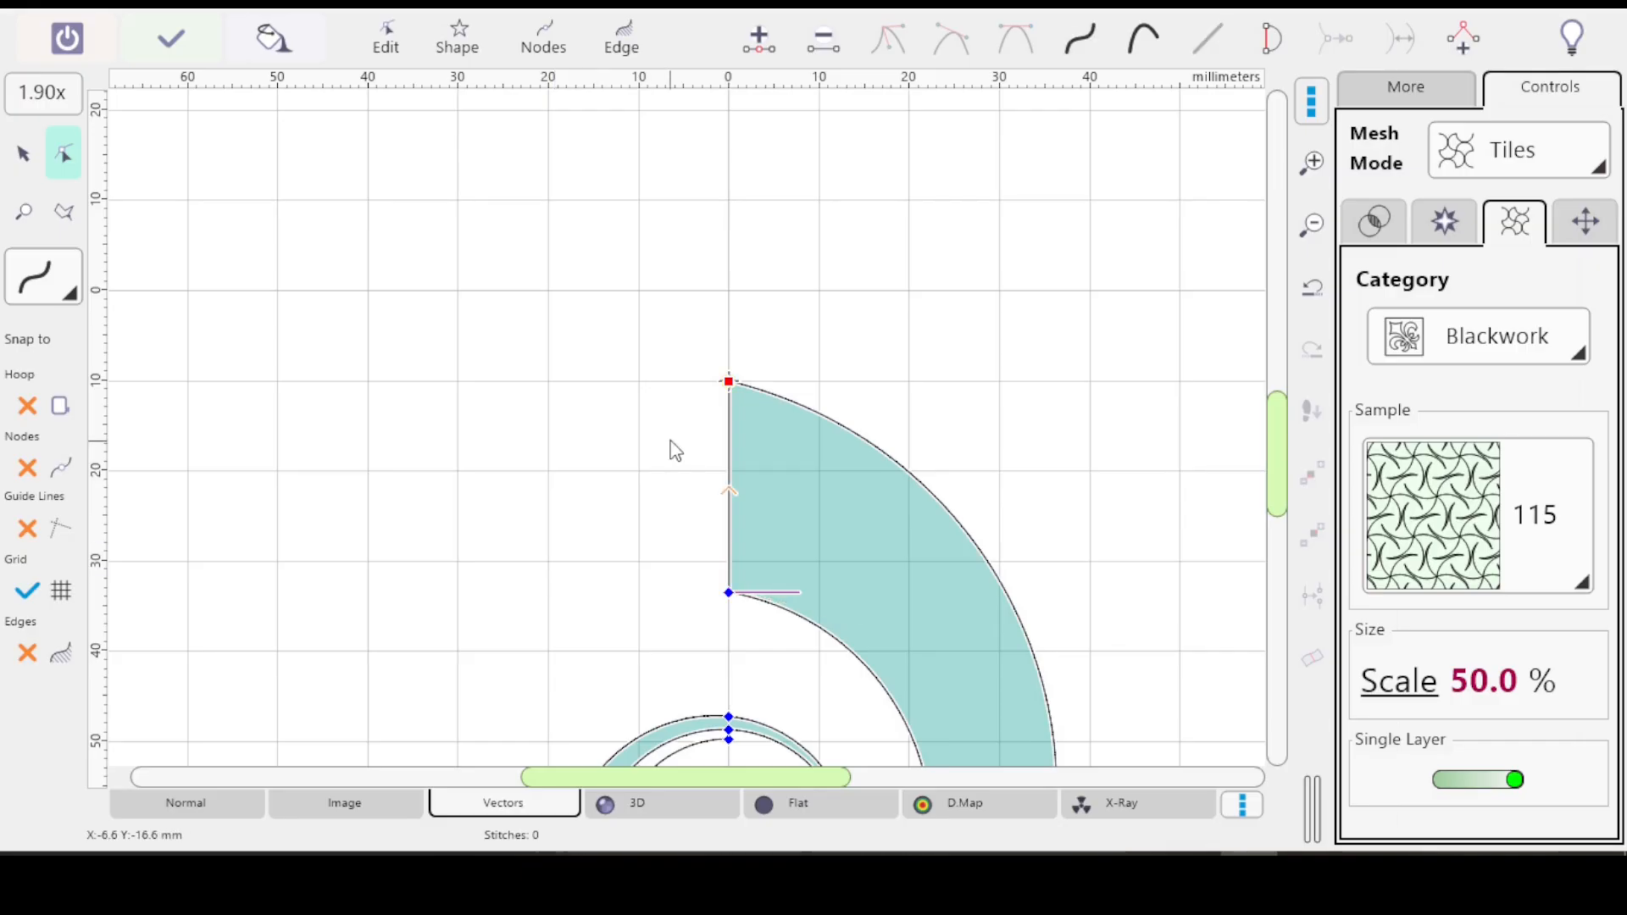
{"action": "left_click_drag", "start_coordinate": [729, 382], "coordinate": [657, 400]}
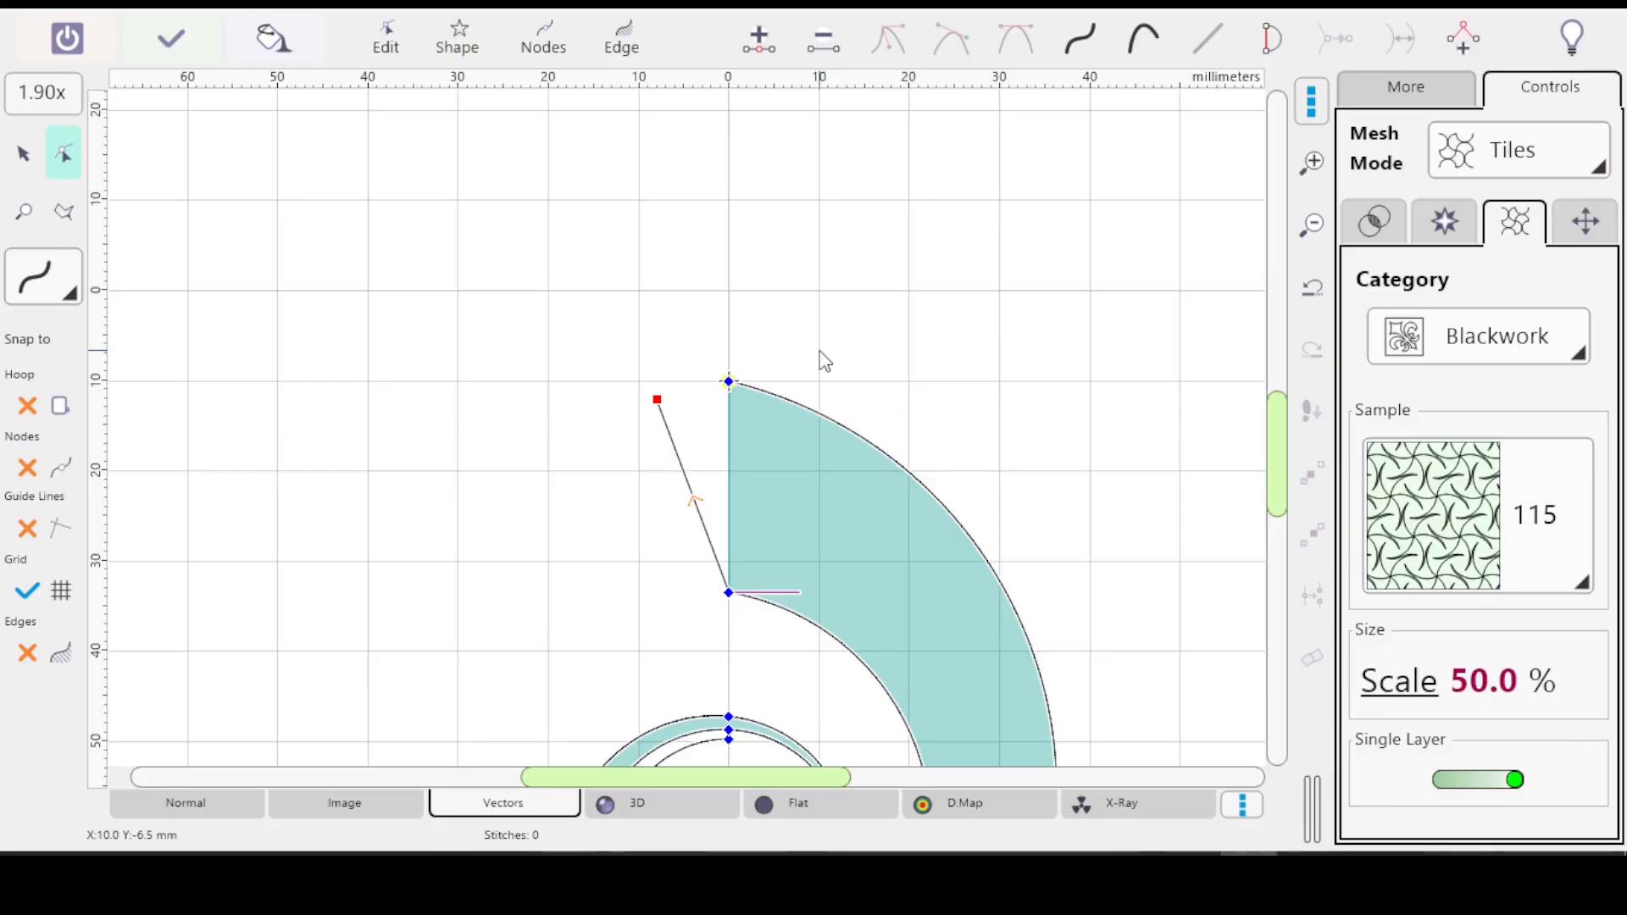
{"action": "key", "text": "ctrl+z"}
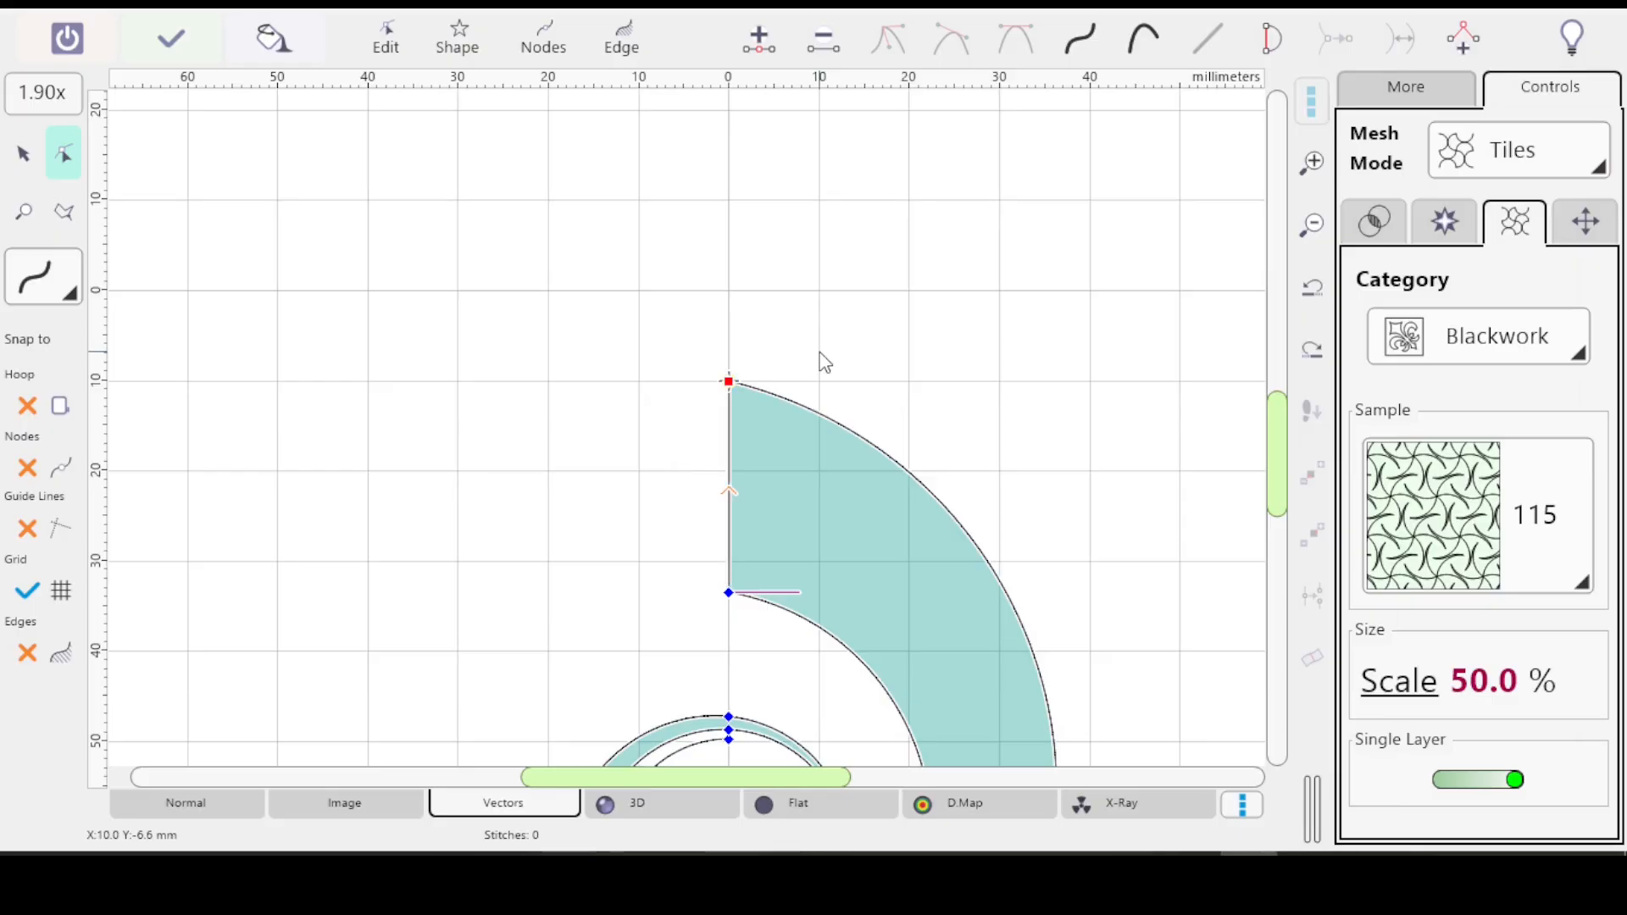
{"action": "left_click", "coordinate": [727, 593]}
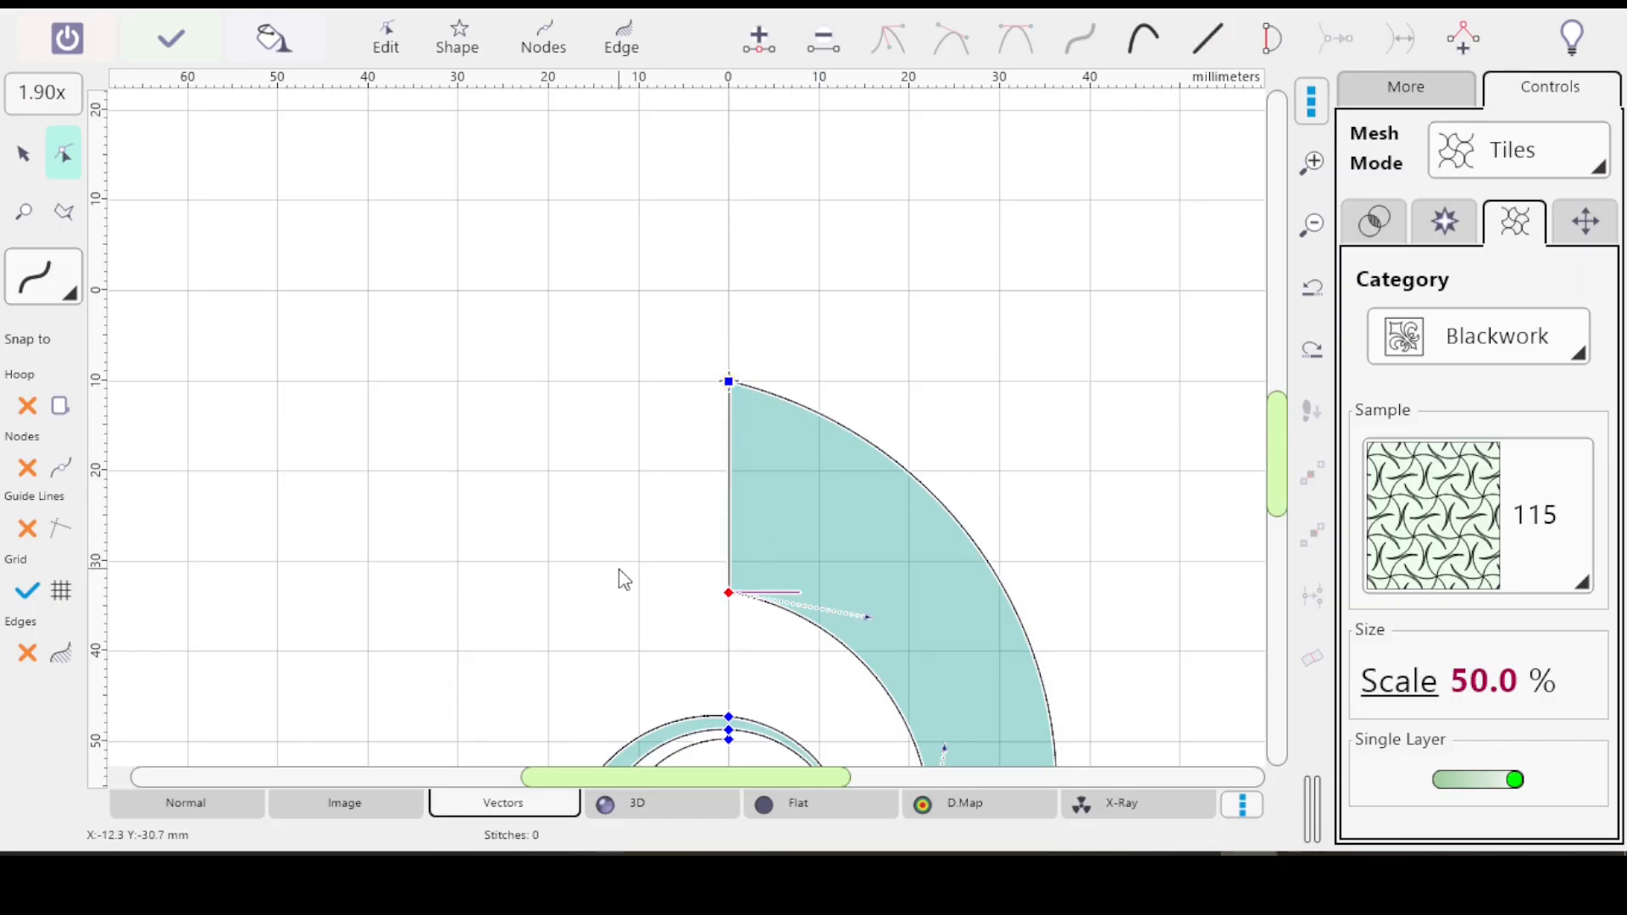
{"action": "key", "text": "Tab"}
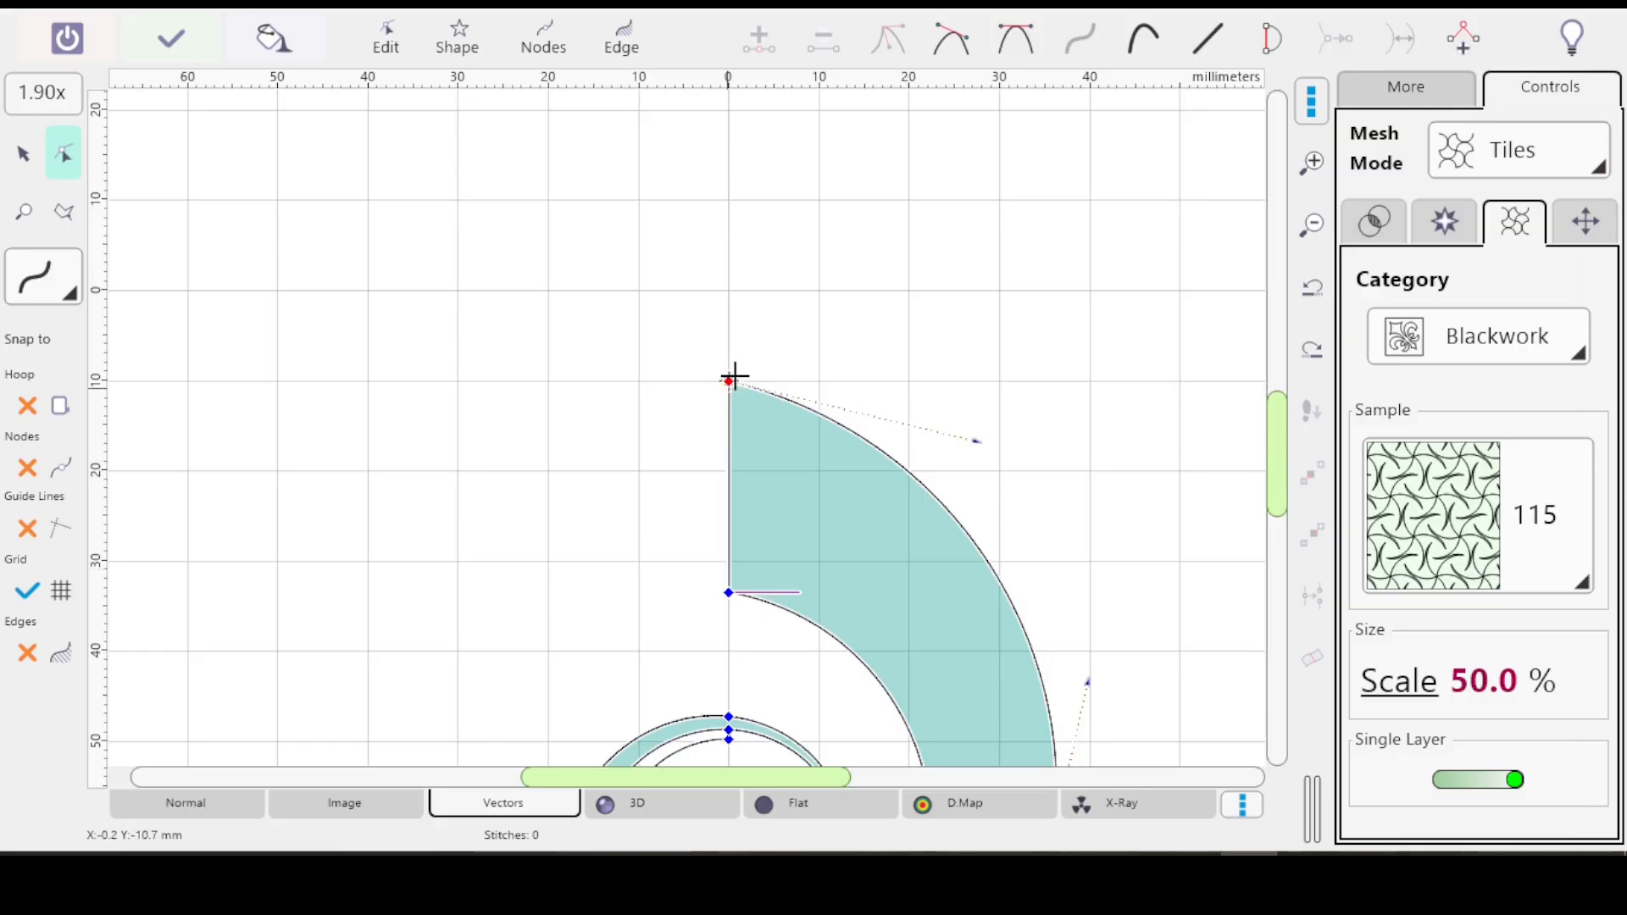
{"action": "left_click_drag", "start_coordinate": [728, 381], "coordinate": [569, 415]}
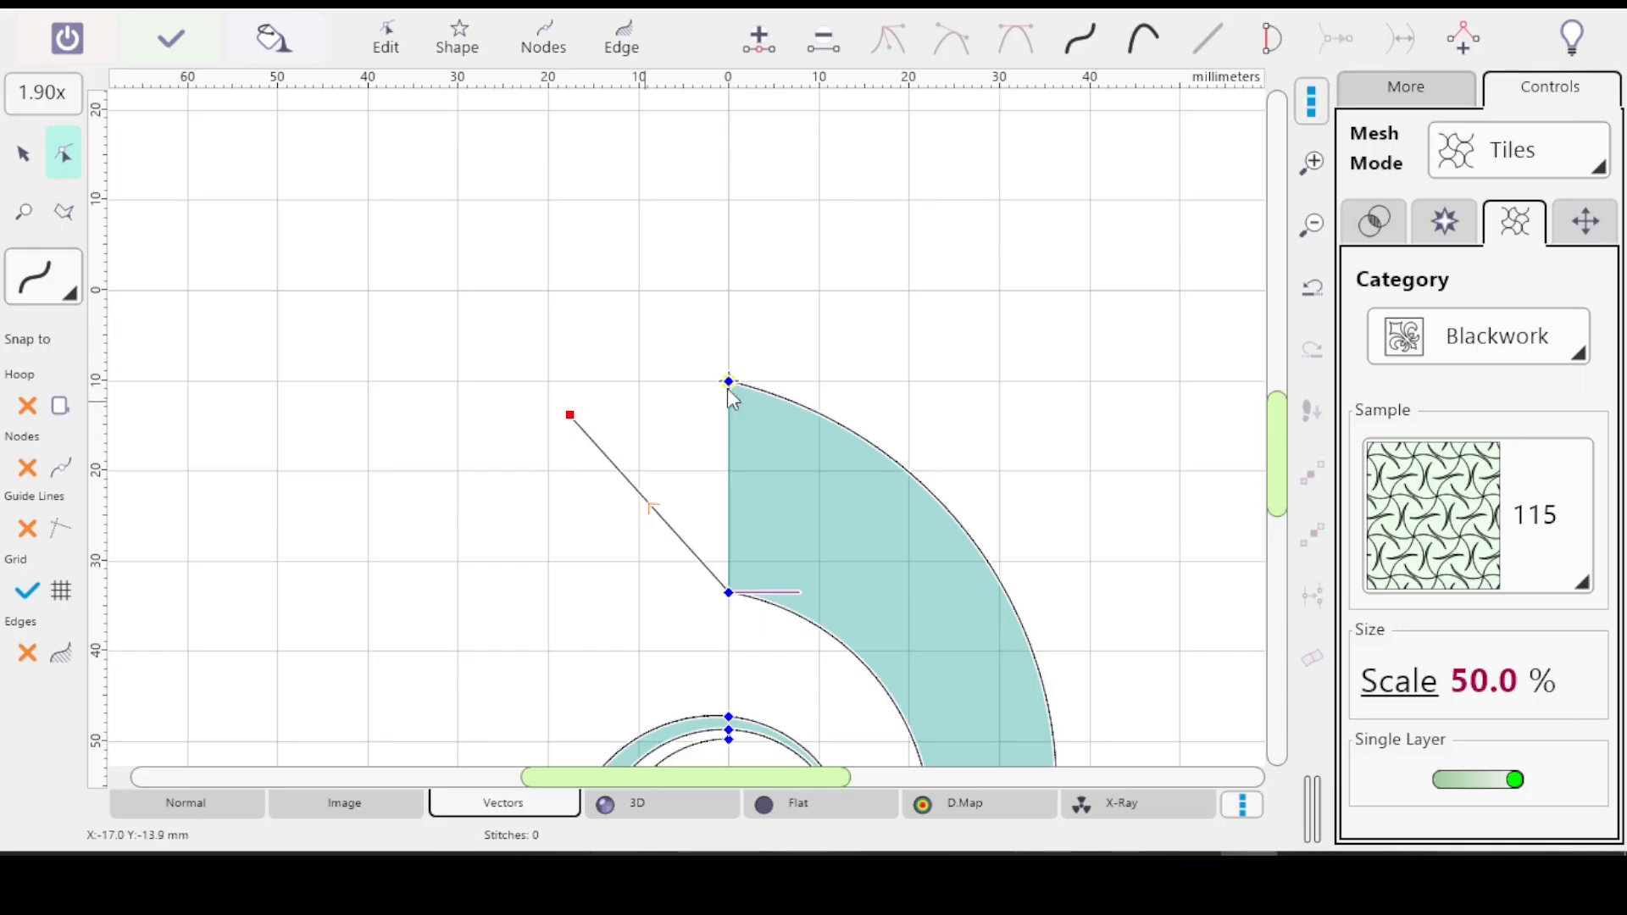
{"action": "left_click", "coordinate": [729, 381]}
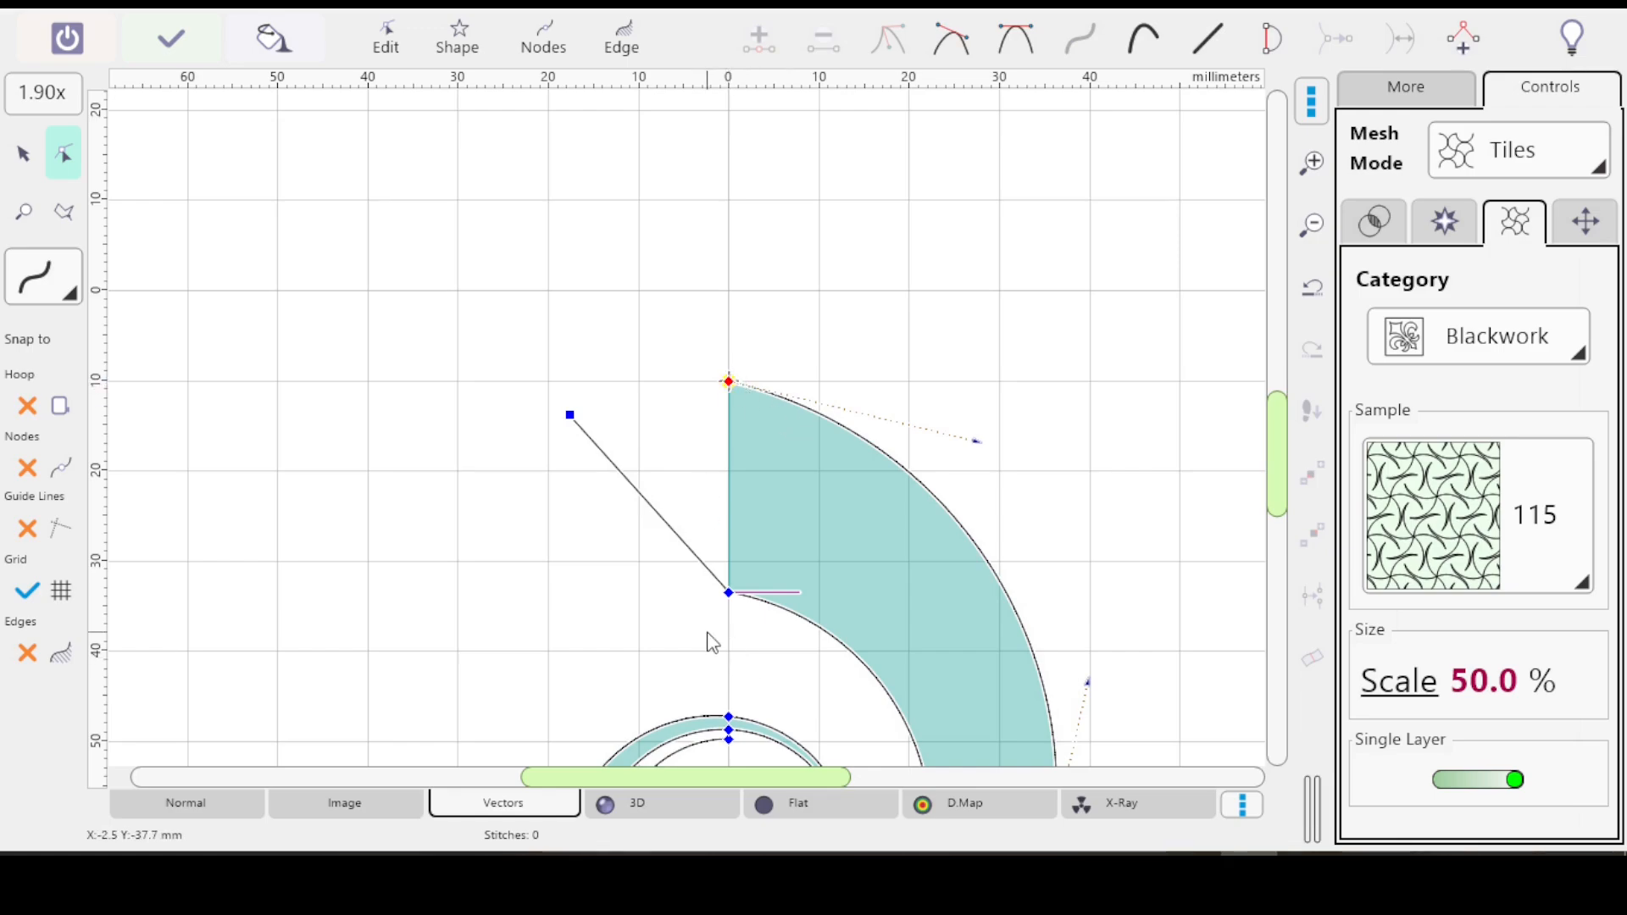
{"action": "key", "text": "ctrl+z"}
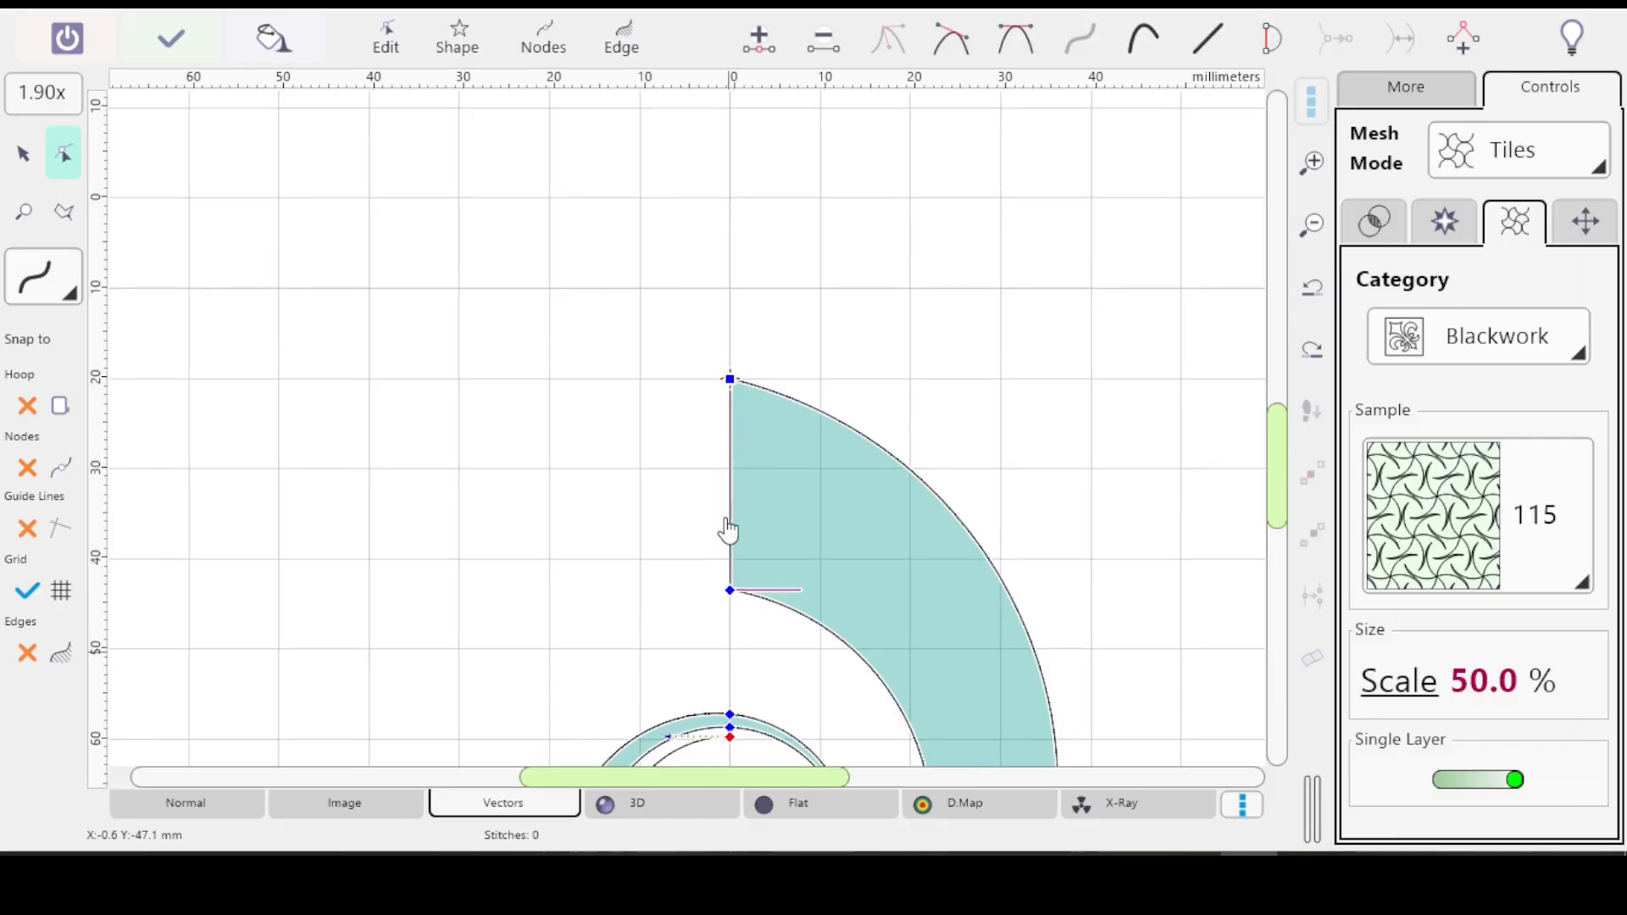
Step: Place the start point at the node on the spiral's inner end
{"action": "scroll", "coordinate": [729, 530], "scroll_direction": "down", "scroll_amount": 3}
{"action": "left_click", "coordinate": [728, 505]}
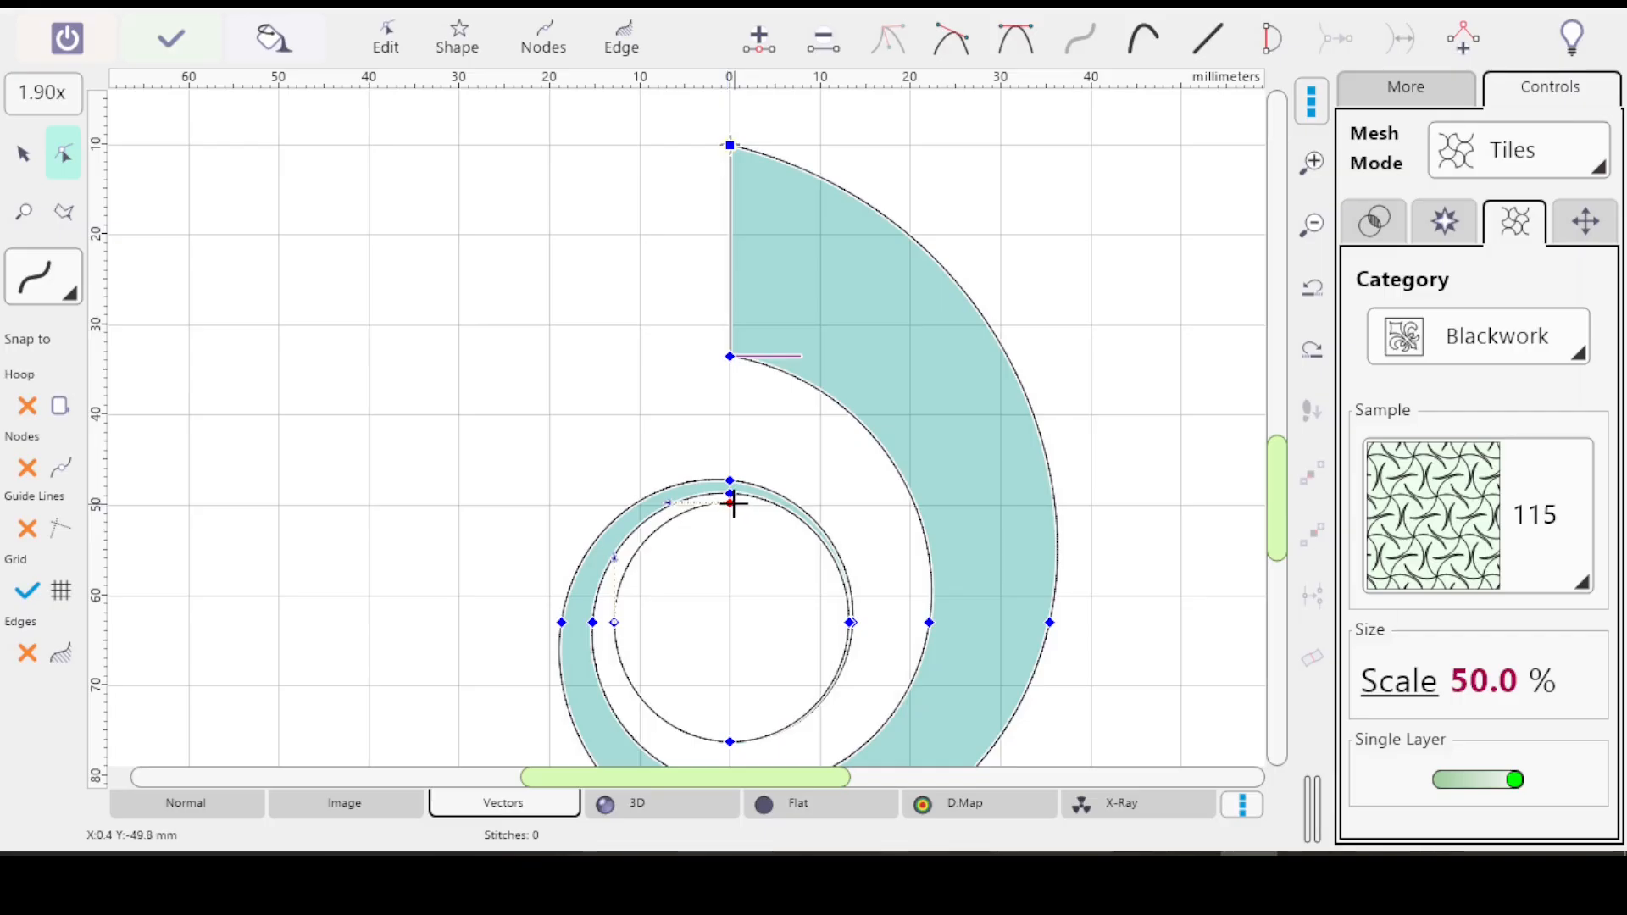
{"action": "right_click", "coordinate": [734, 507]}
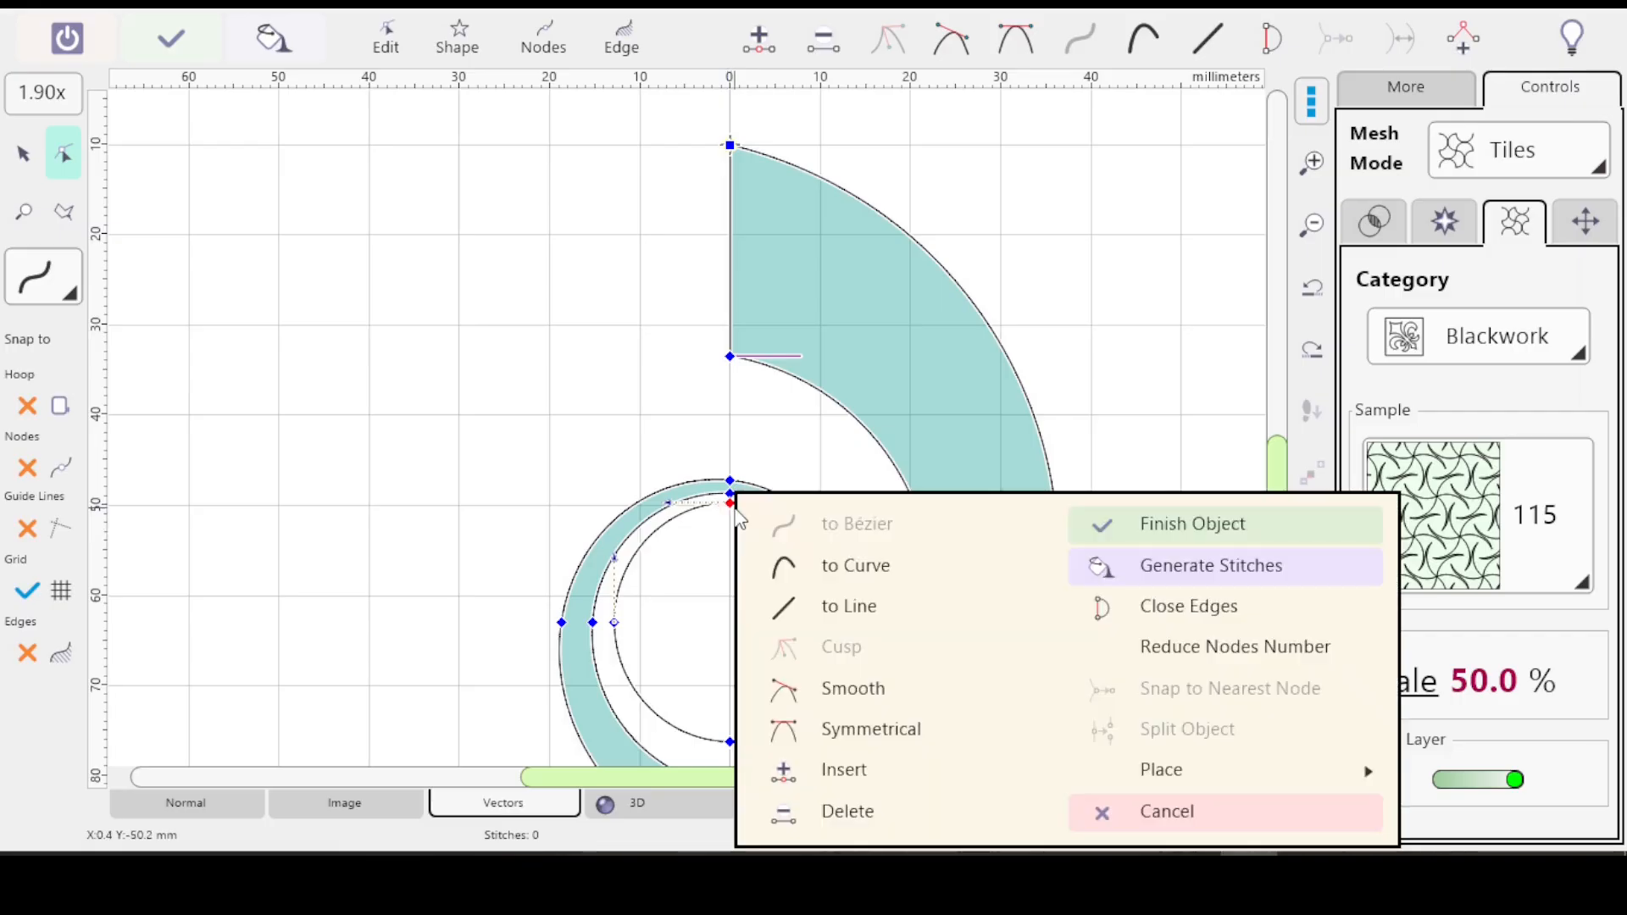
{"action": "mouse_move", "coordinate": [1174, 785]}
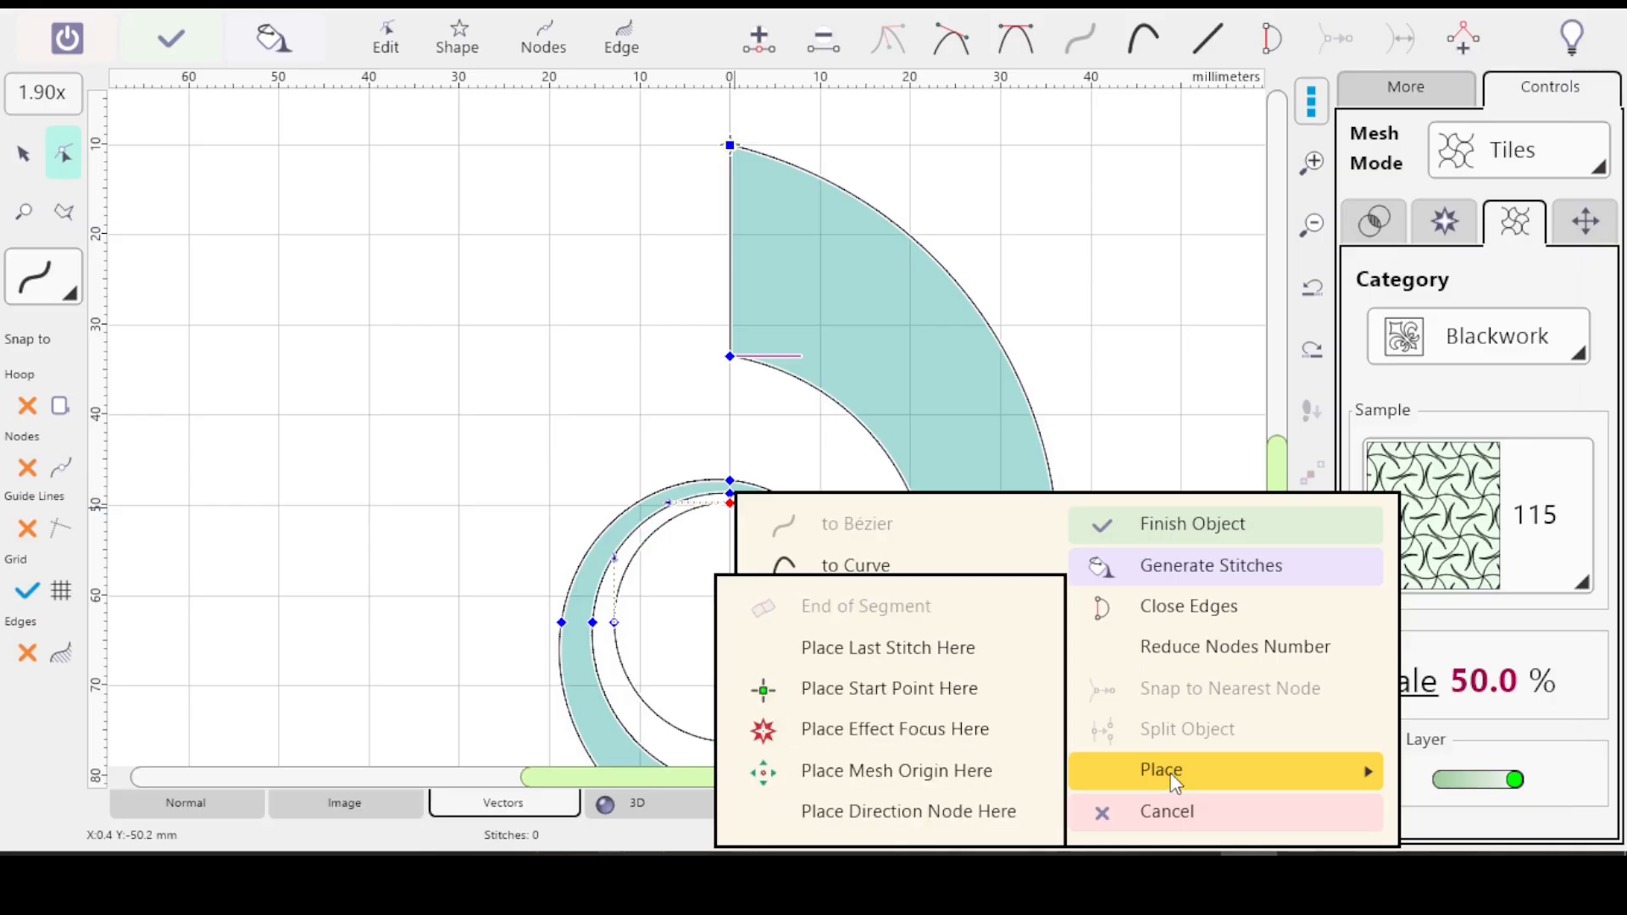
{"action": "left_click", "coordinate": [905, 686]}
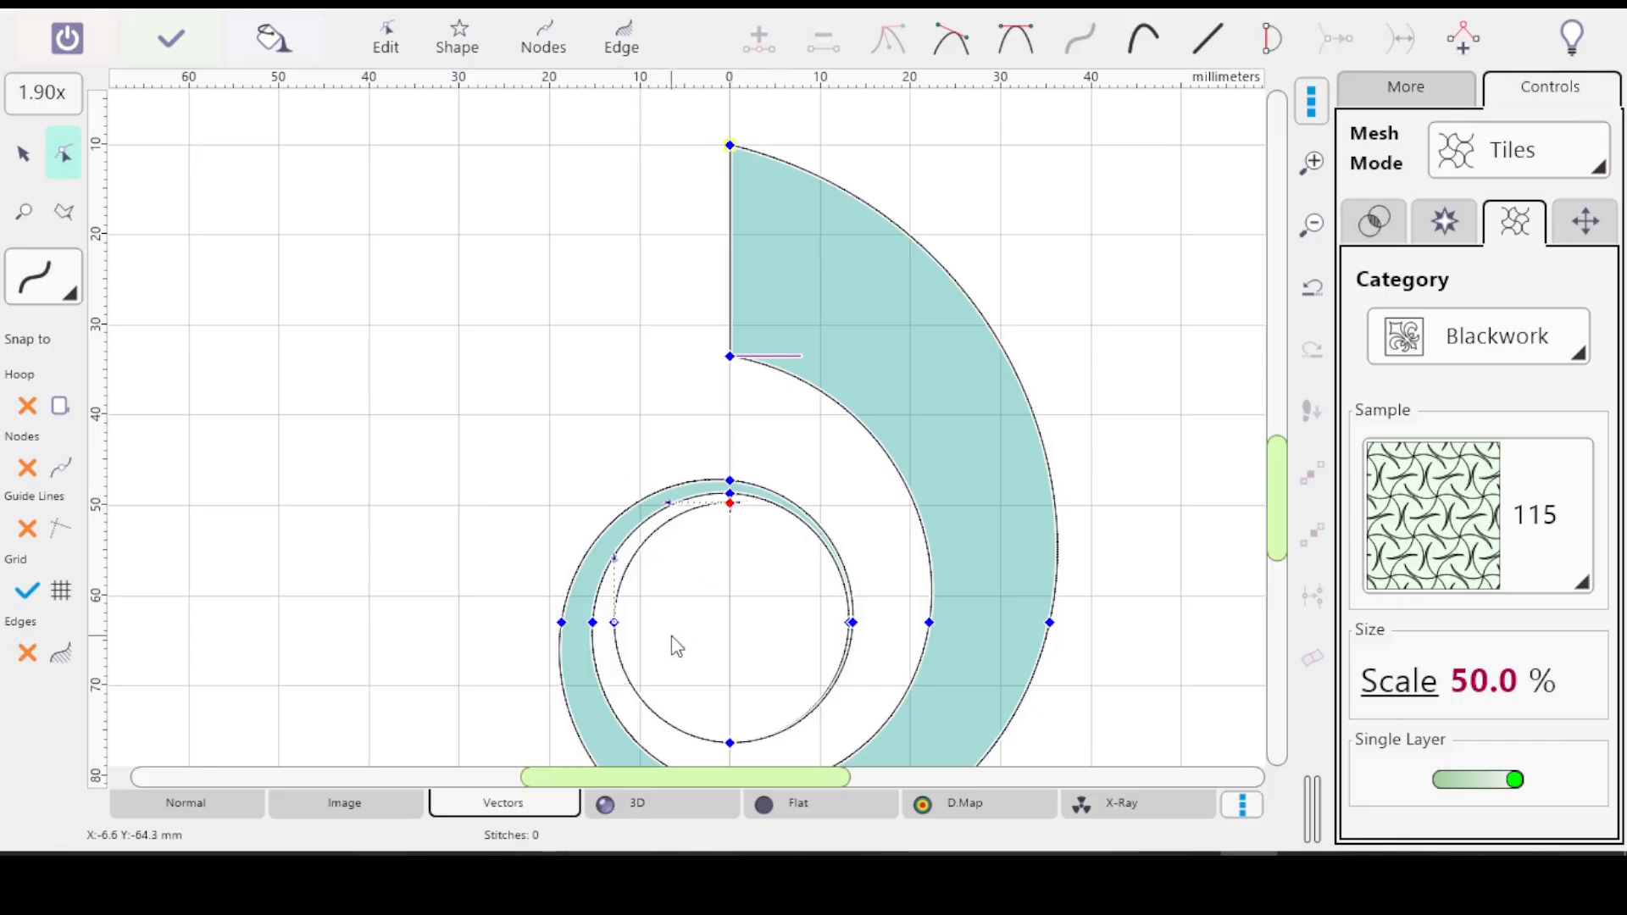
Step: Inspect the spiral's inner end node and try moving it about 10 mm left and 10 mm up, undoing the move
{"action": "left_click", "coordinate": [561, 623]}
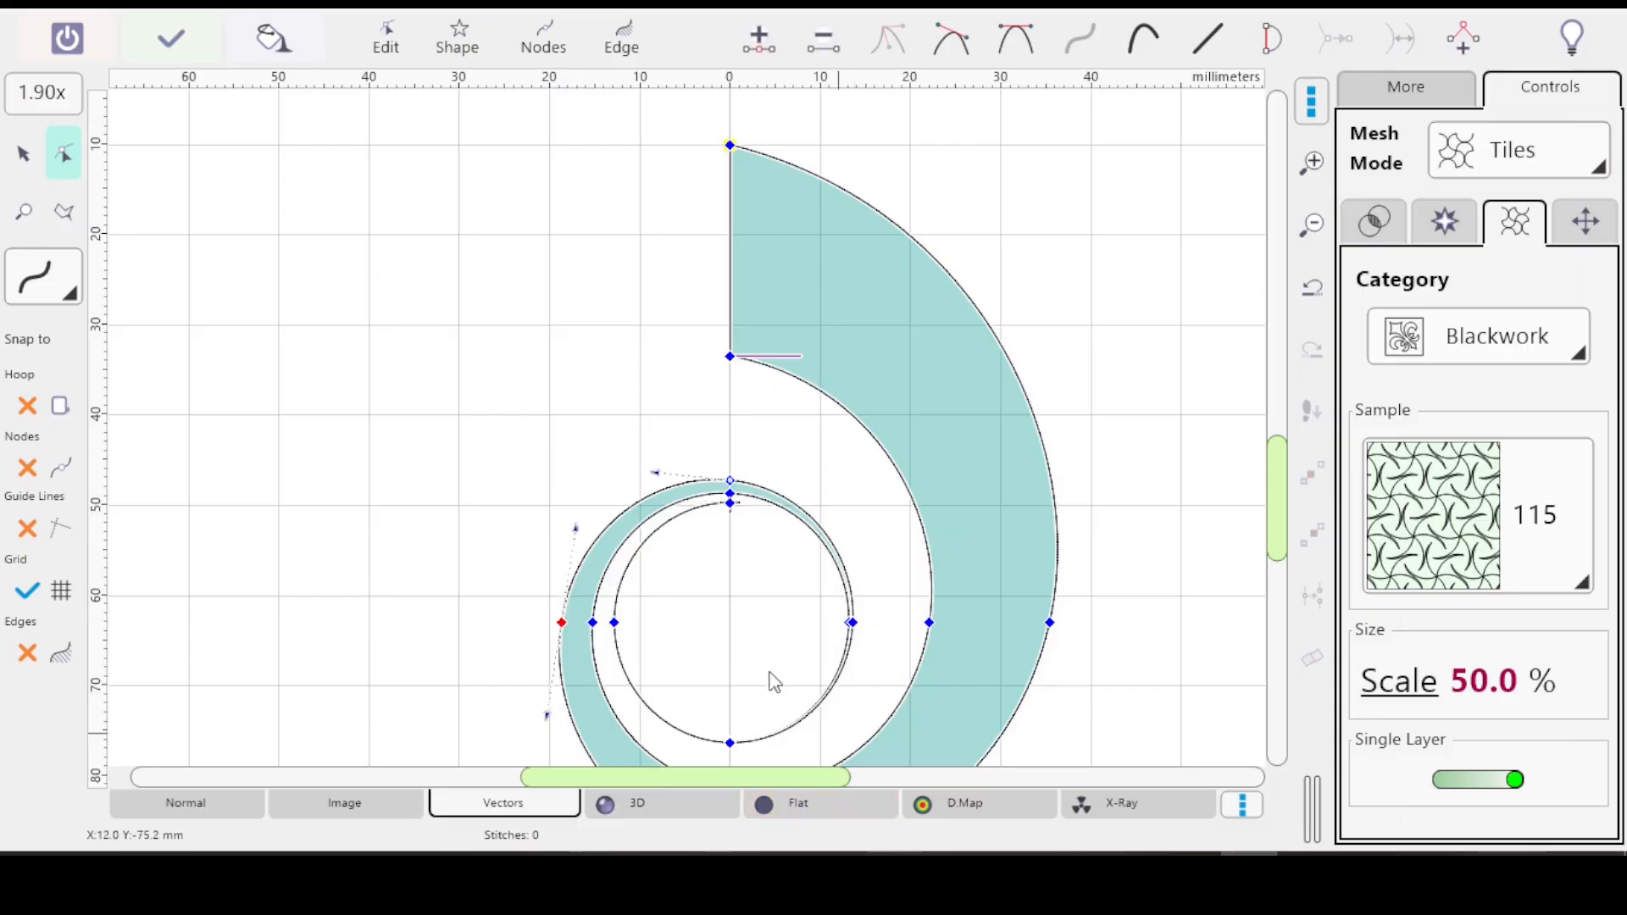
{"action": "scroll", "coordinate": [745, 663], "scroll_direction": "up", "scroll_amount": 2}
{"action": "scroll", "coordinate": [748, 665], "scroll_direction": "up", "scroll_amount": 1}
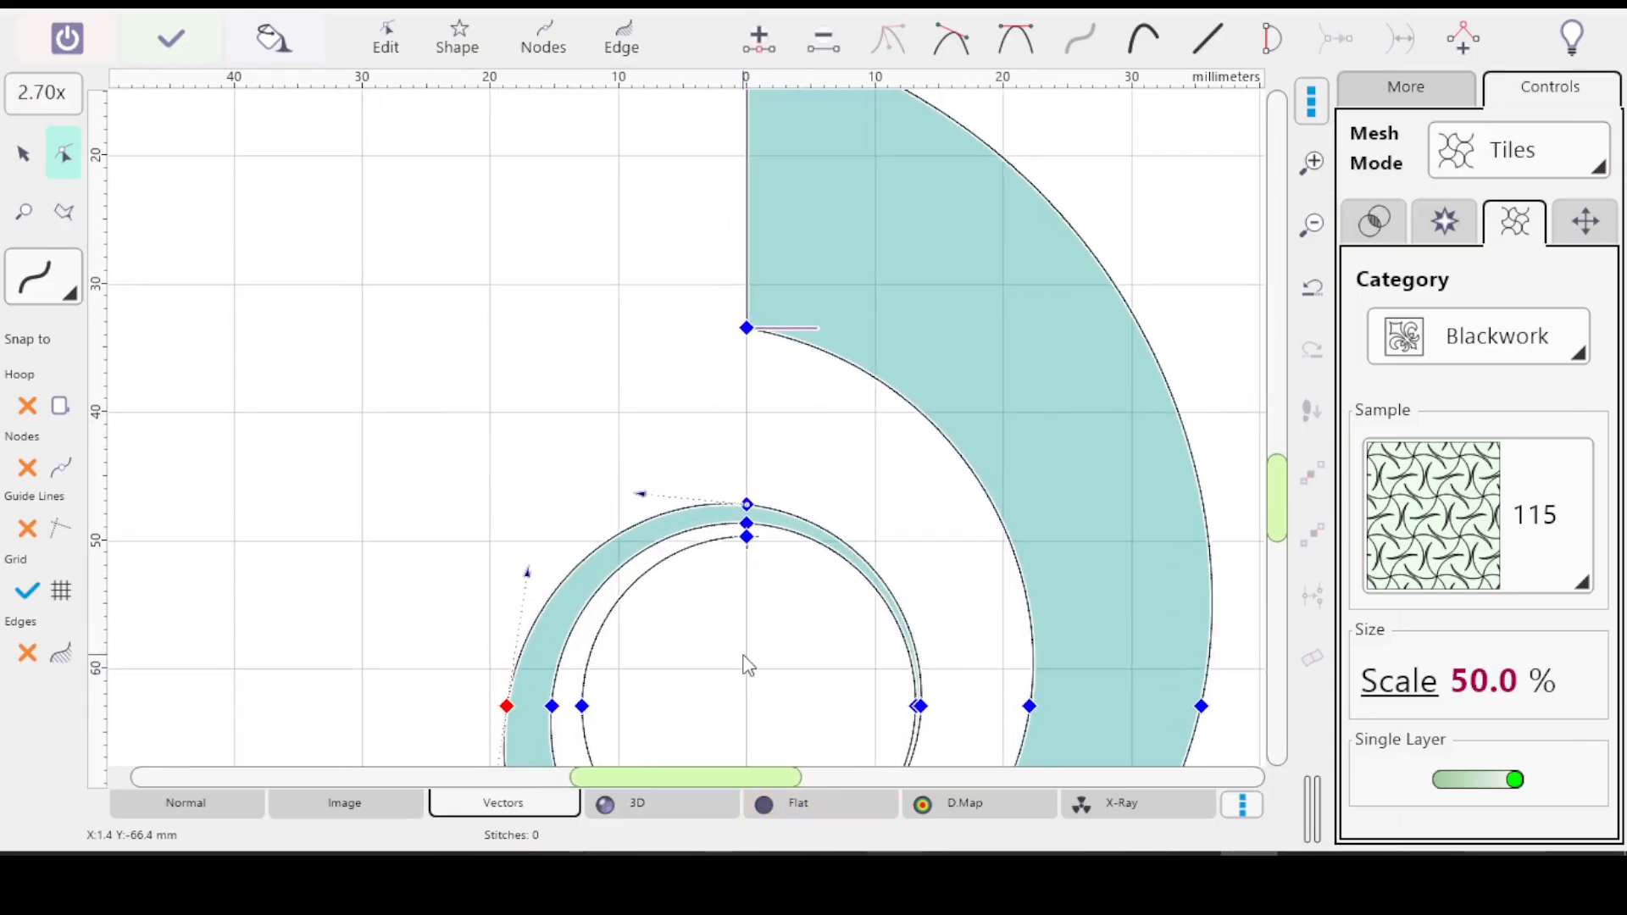
{"action": "left_click", "coordinate": [795, 589]}
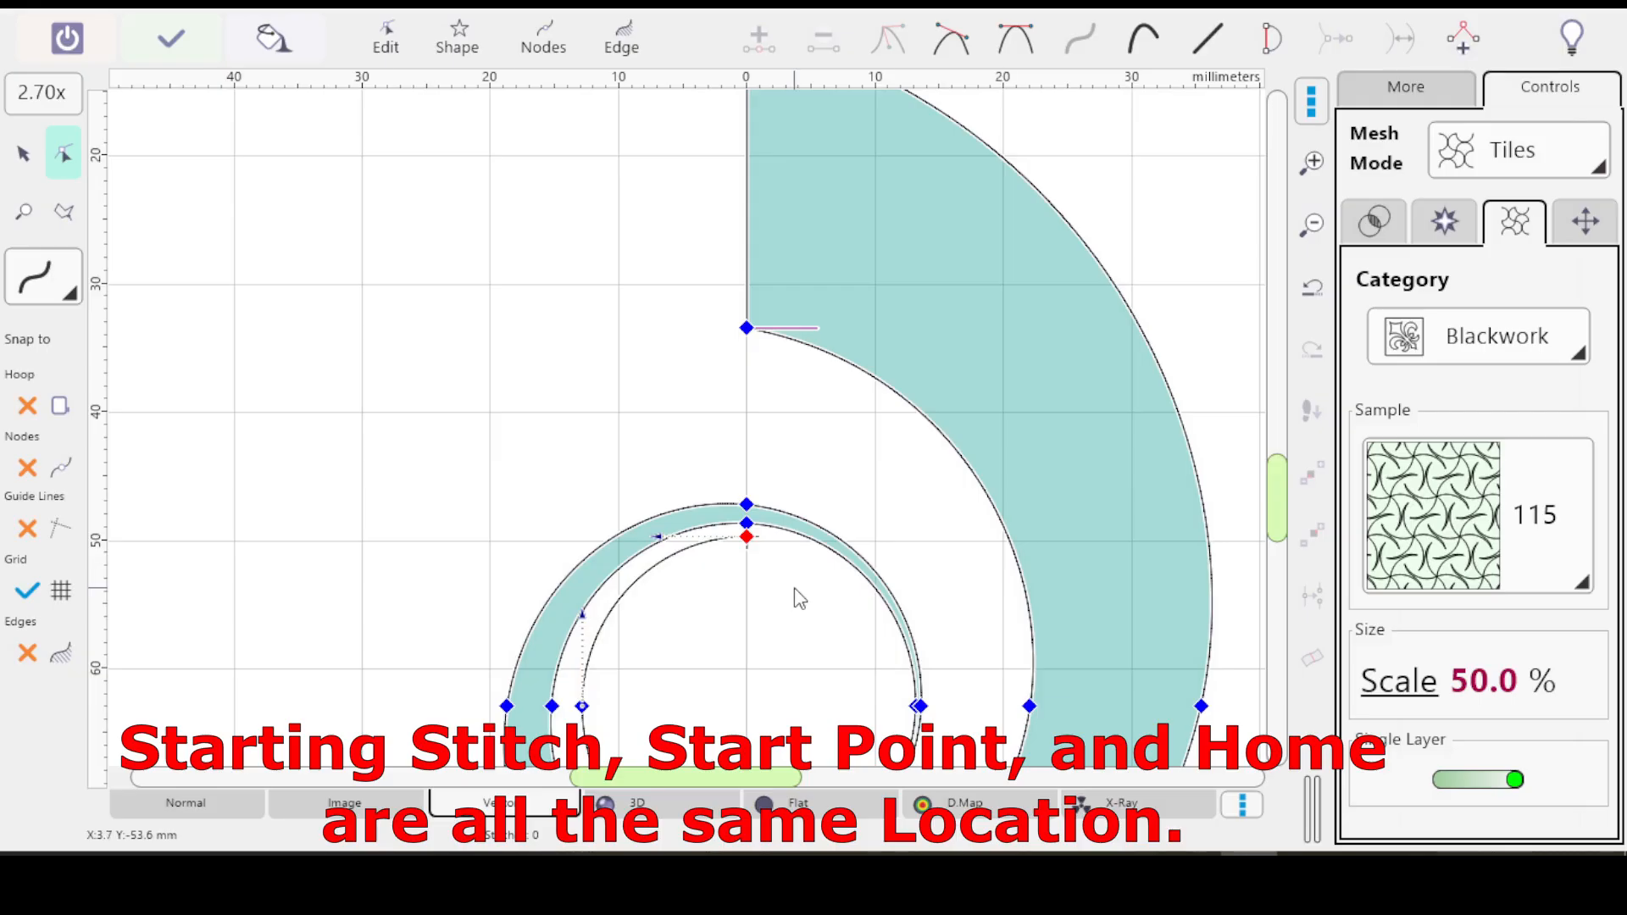
{"action": "scroll", "coordinate": [795, 591], "scroll_direction": "down", "scroll_amount": 7}
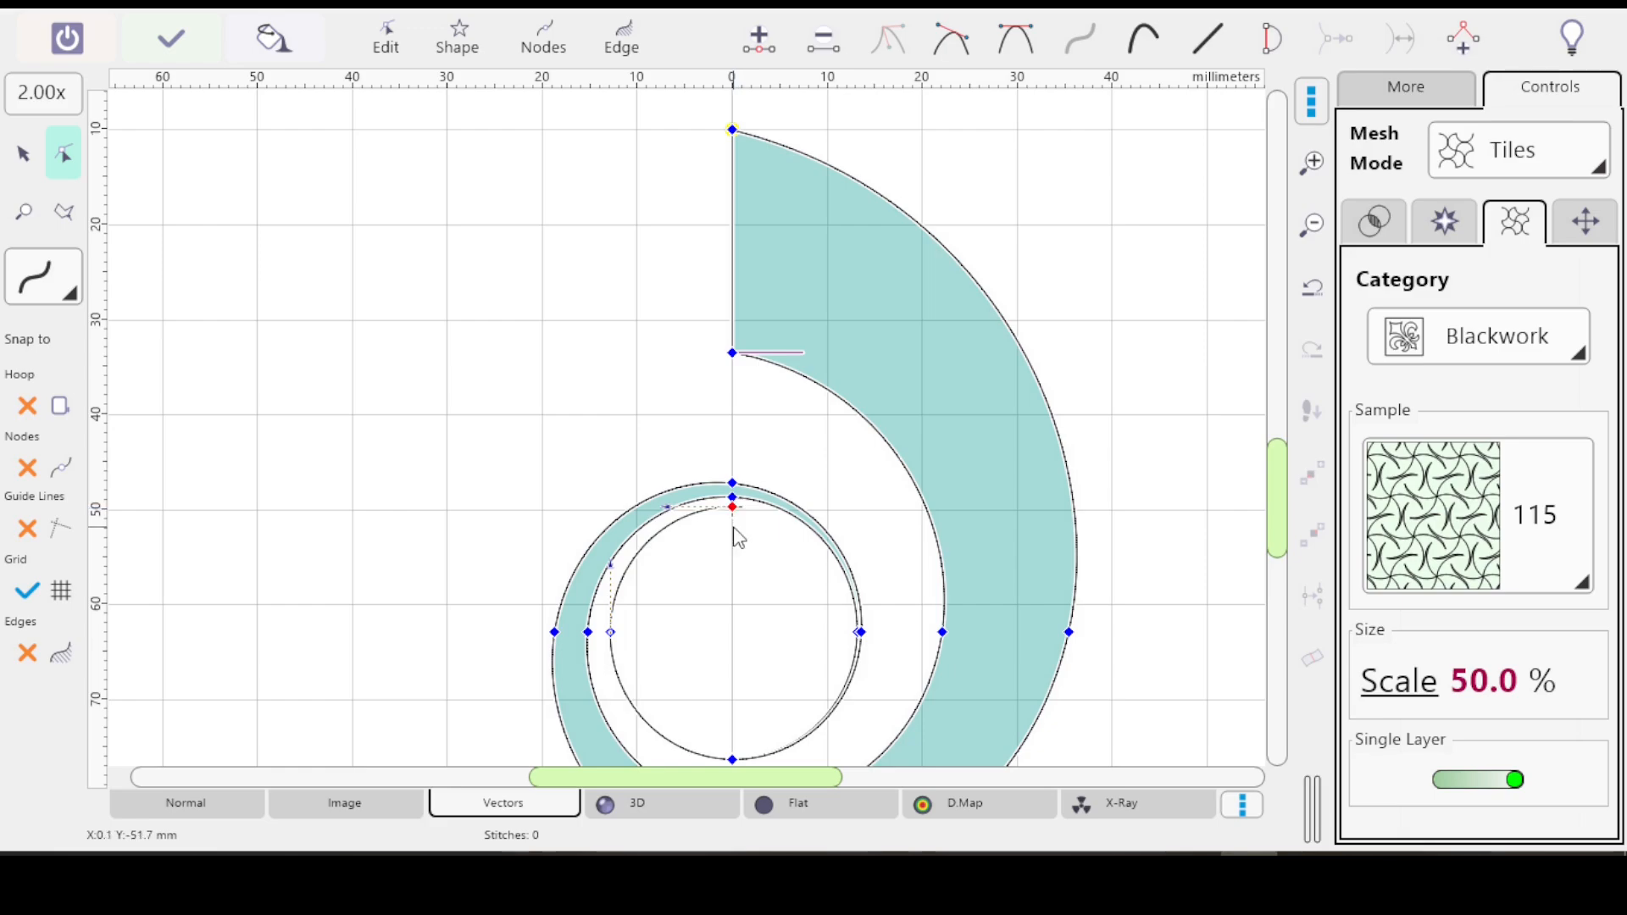
{"action": "left_click_drag", "start_coordinate": [732, 506], "coordinate": [636, 415]}
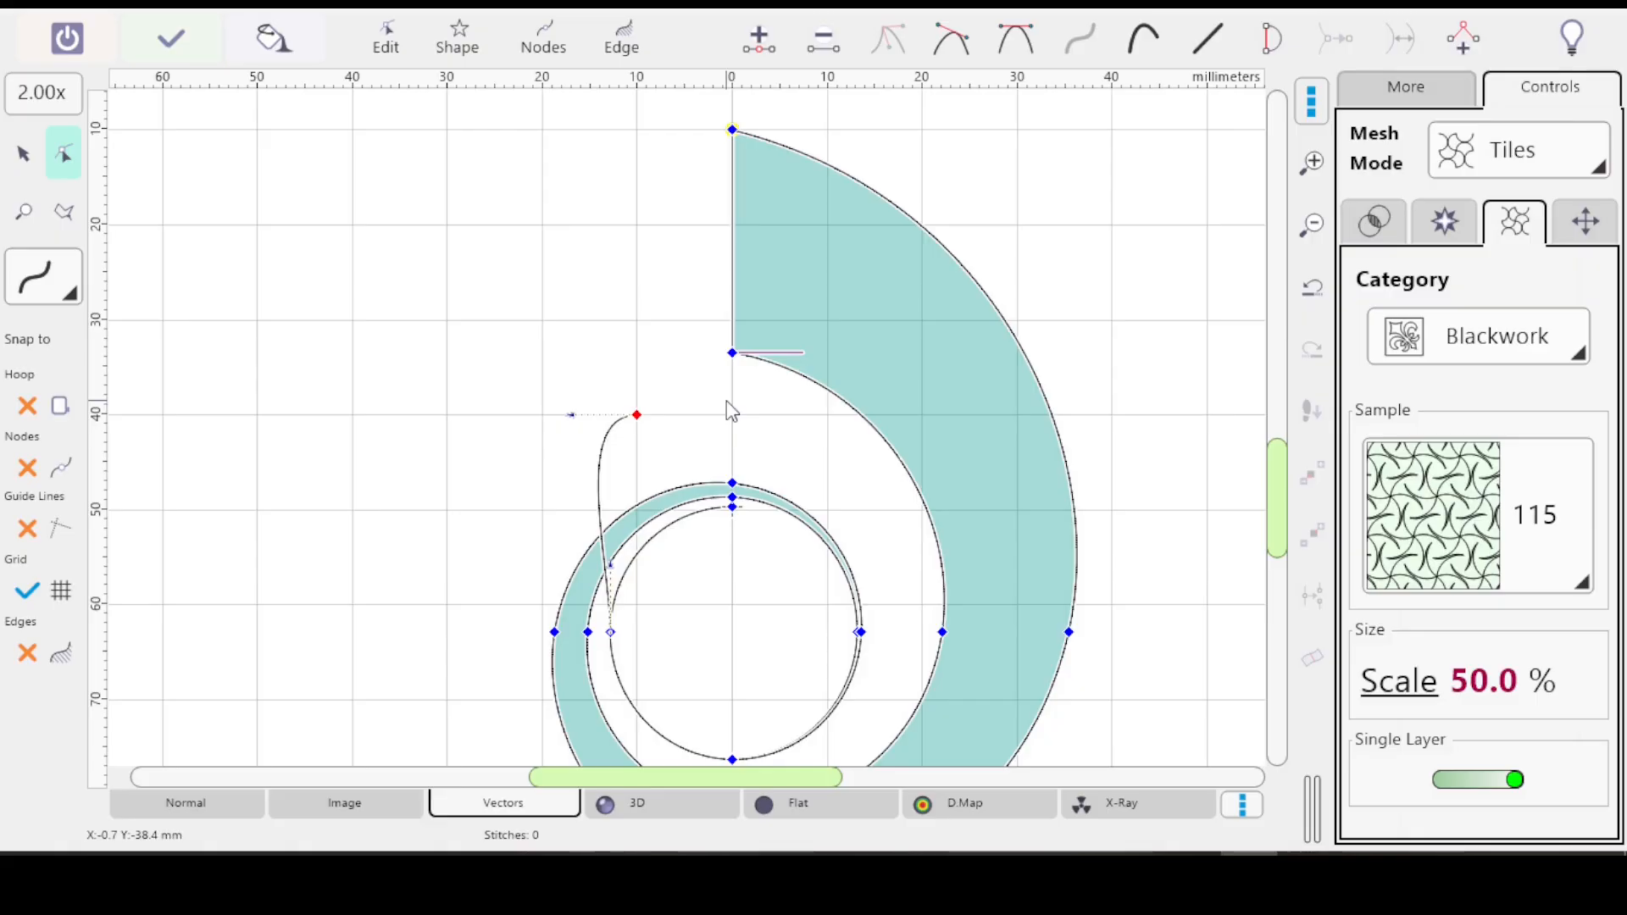
{"action": "key", "text": "ctrl+z"}
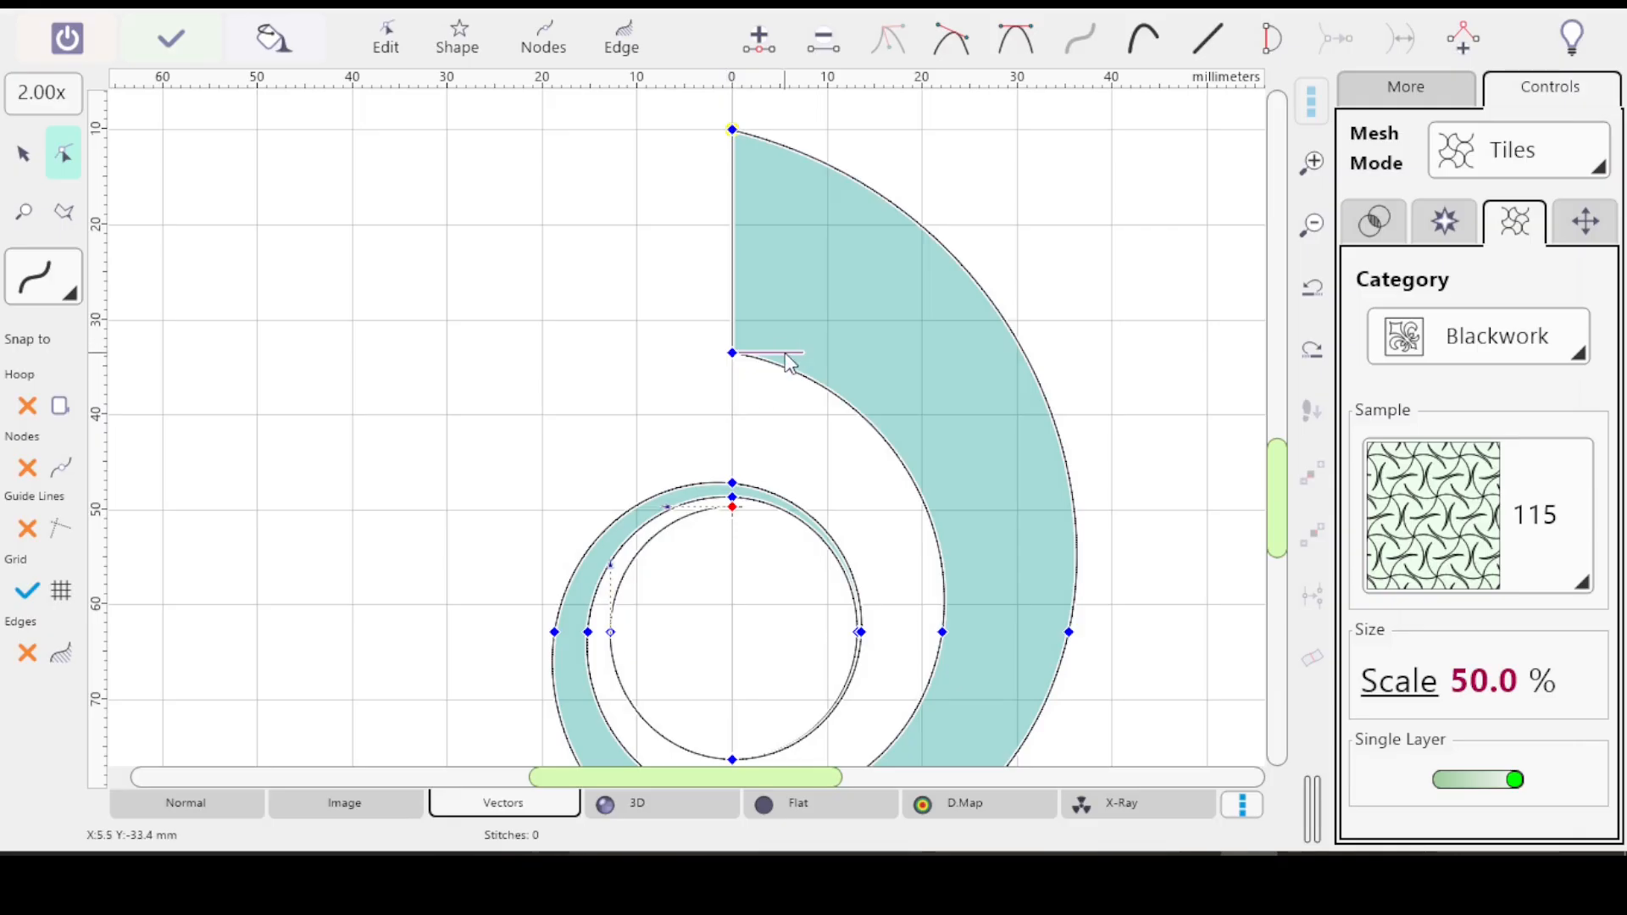
Step: Leave node editing, undo the spiral's start point and last stitch changes, and reselect the shape
{"action": "key", "text": "Escape"}
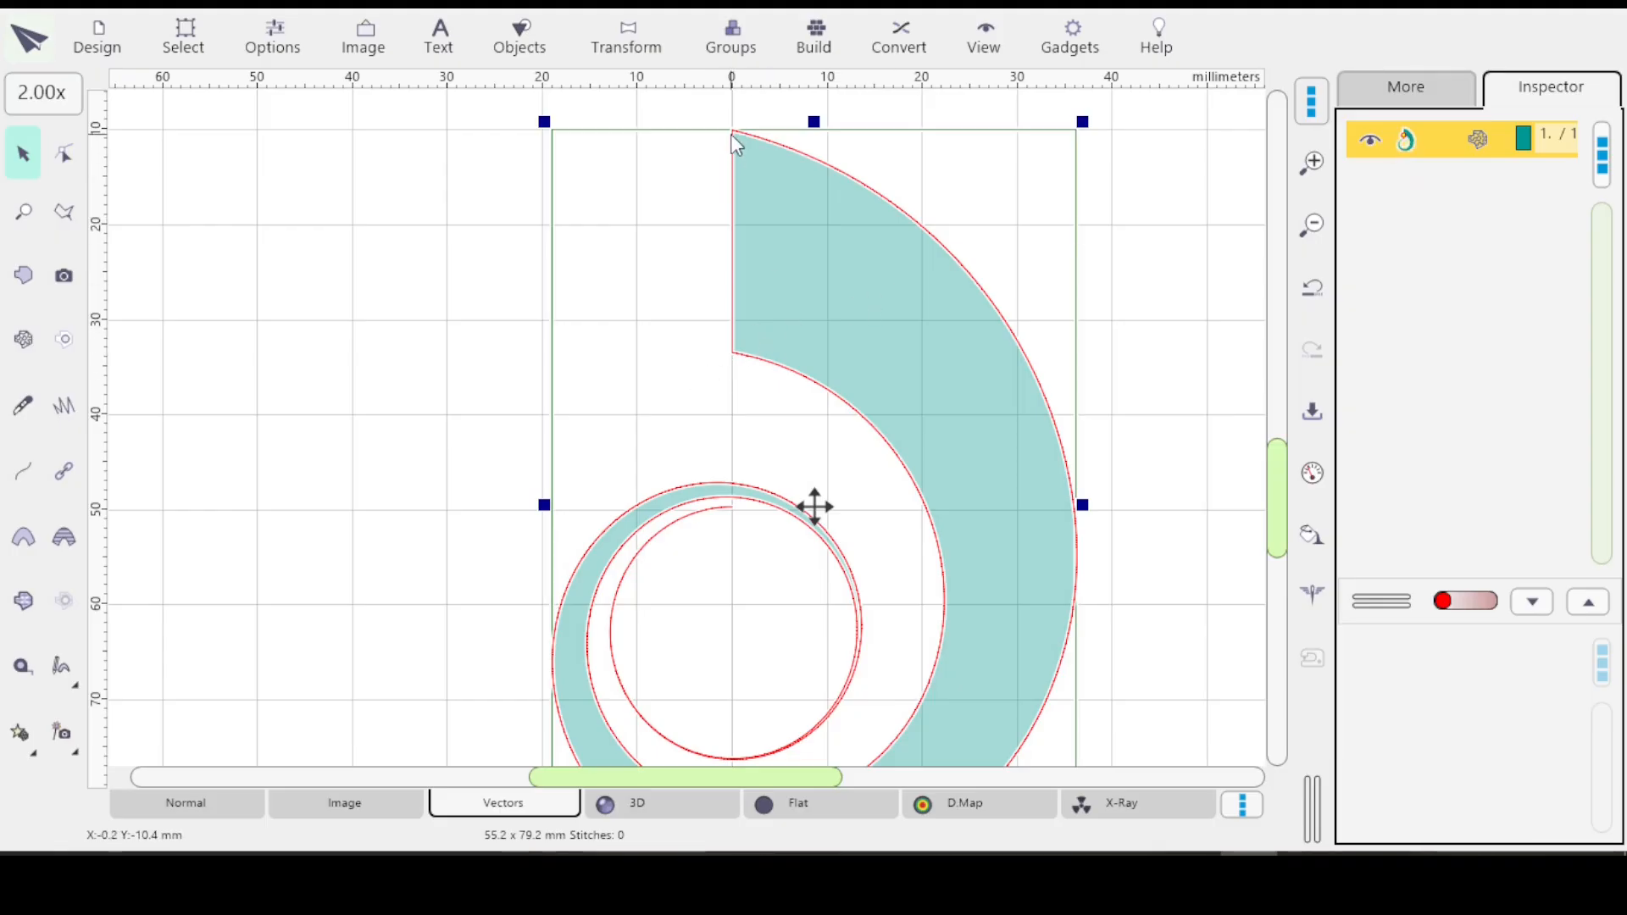
{"action": "left_click", "coordinate": [1135, 212]}
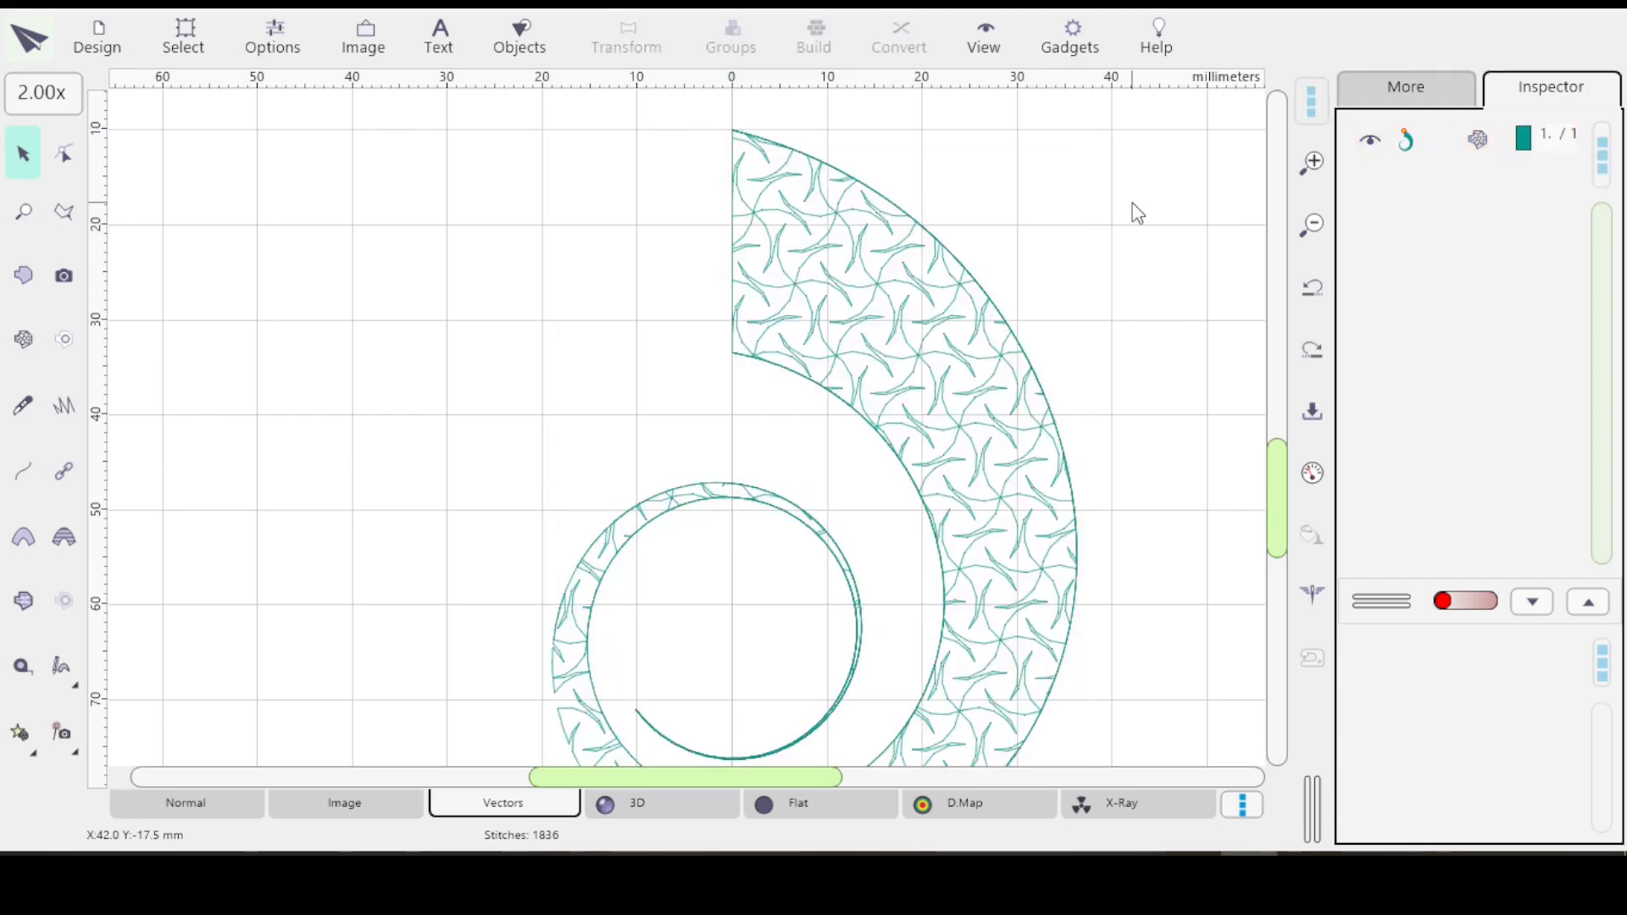
{"action": "left_click", "coordinate": [1477, 144]}
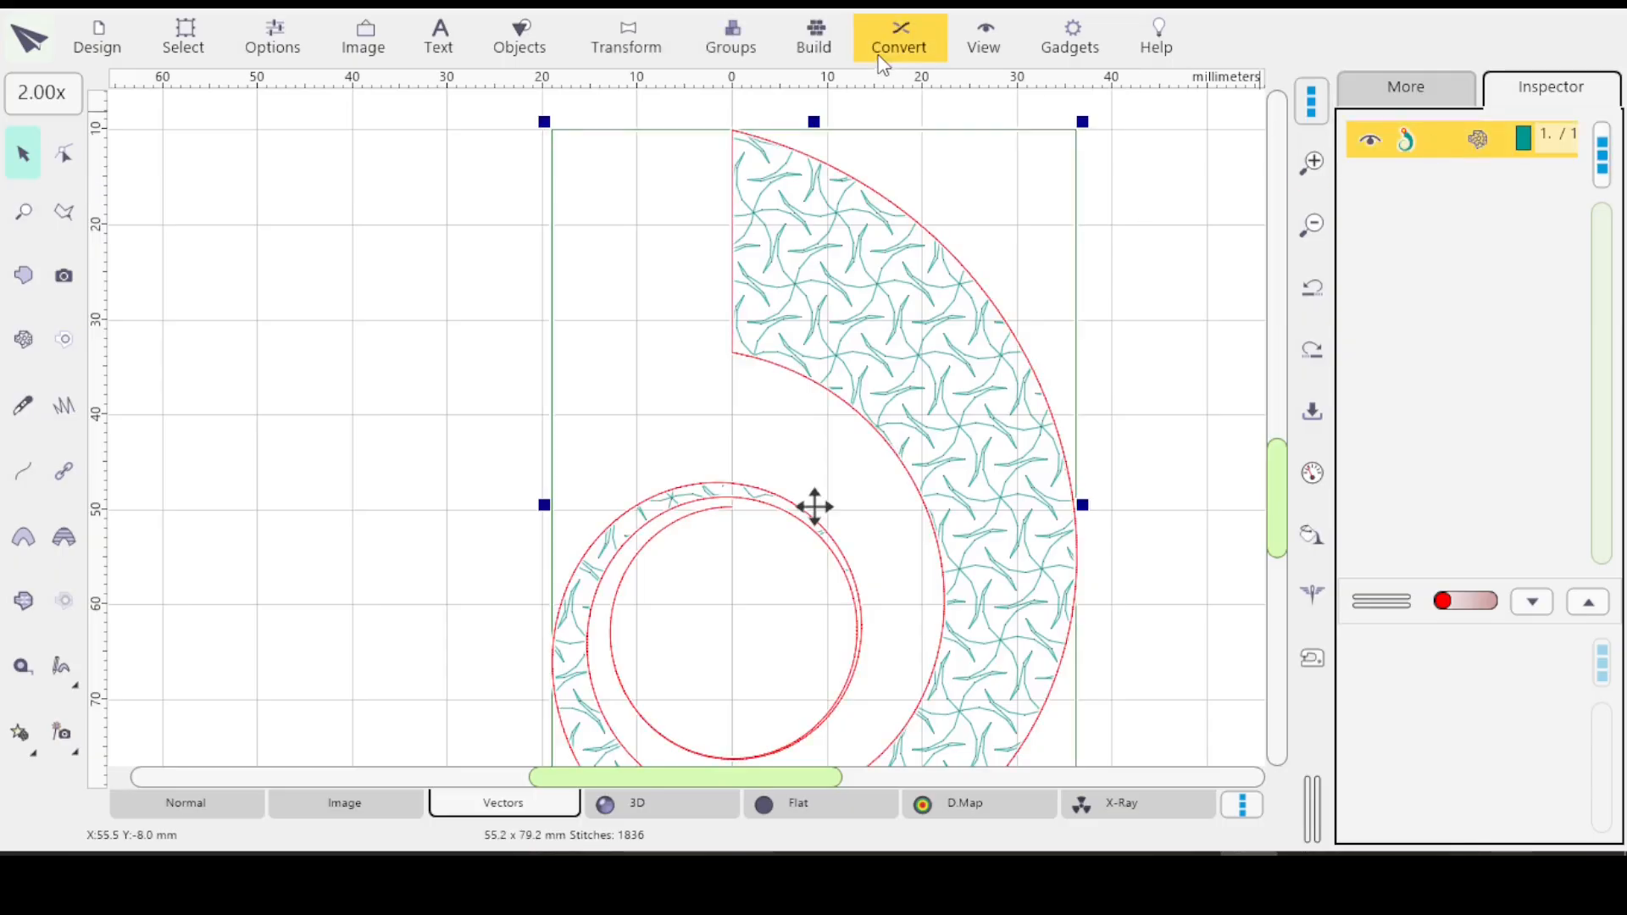
Step: Reopen the spiral's nodes, try moving the upper straight-edge node about 12 mm left and 2 mm down, undo it and leave node editing
{"action": "left_click", "coordinate": [74, 158]}
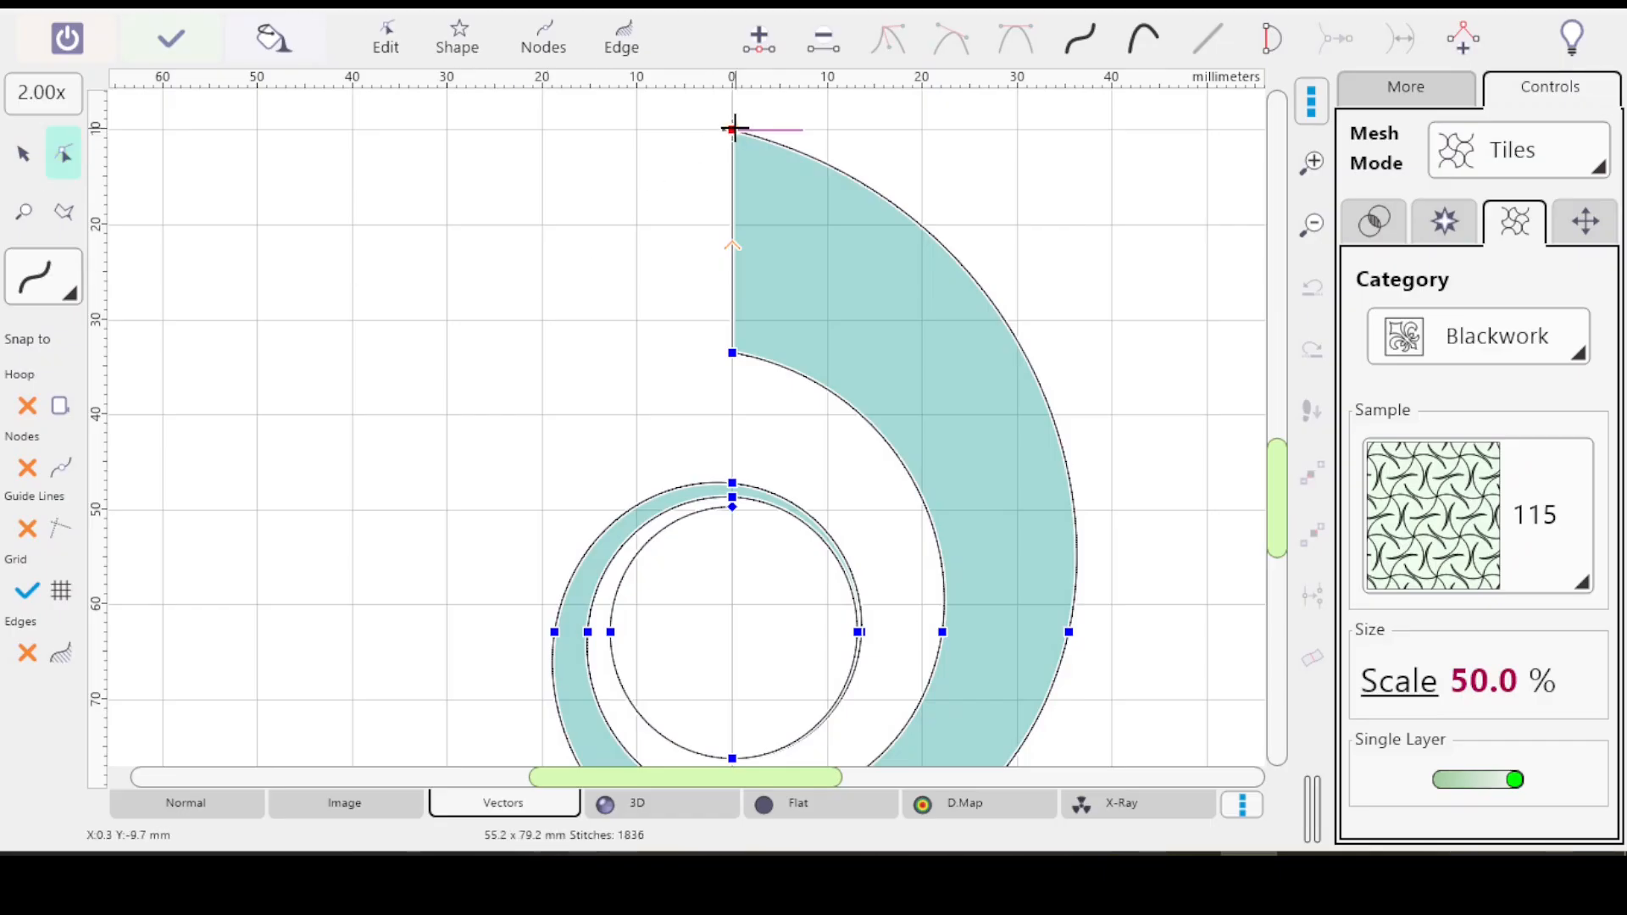
{"action": "left_click_drag", "start_coordinate": [732, 128], "coordinate": [622, 151]}
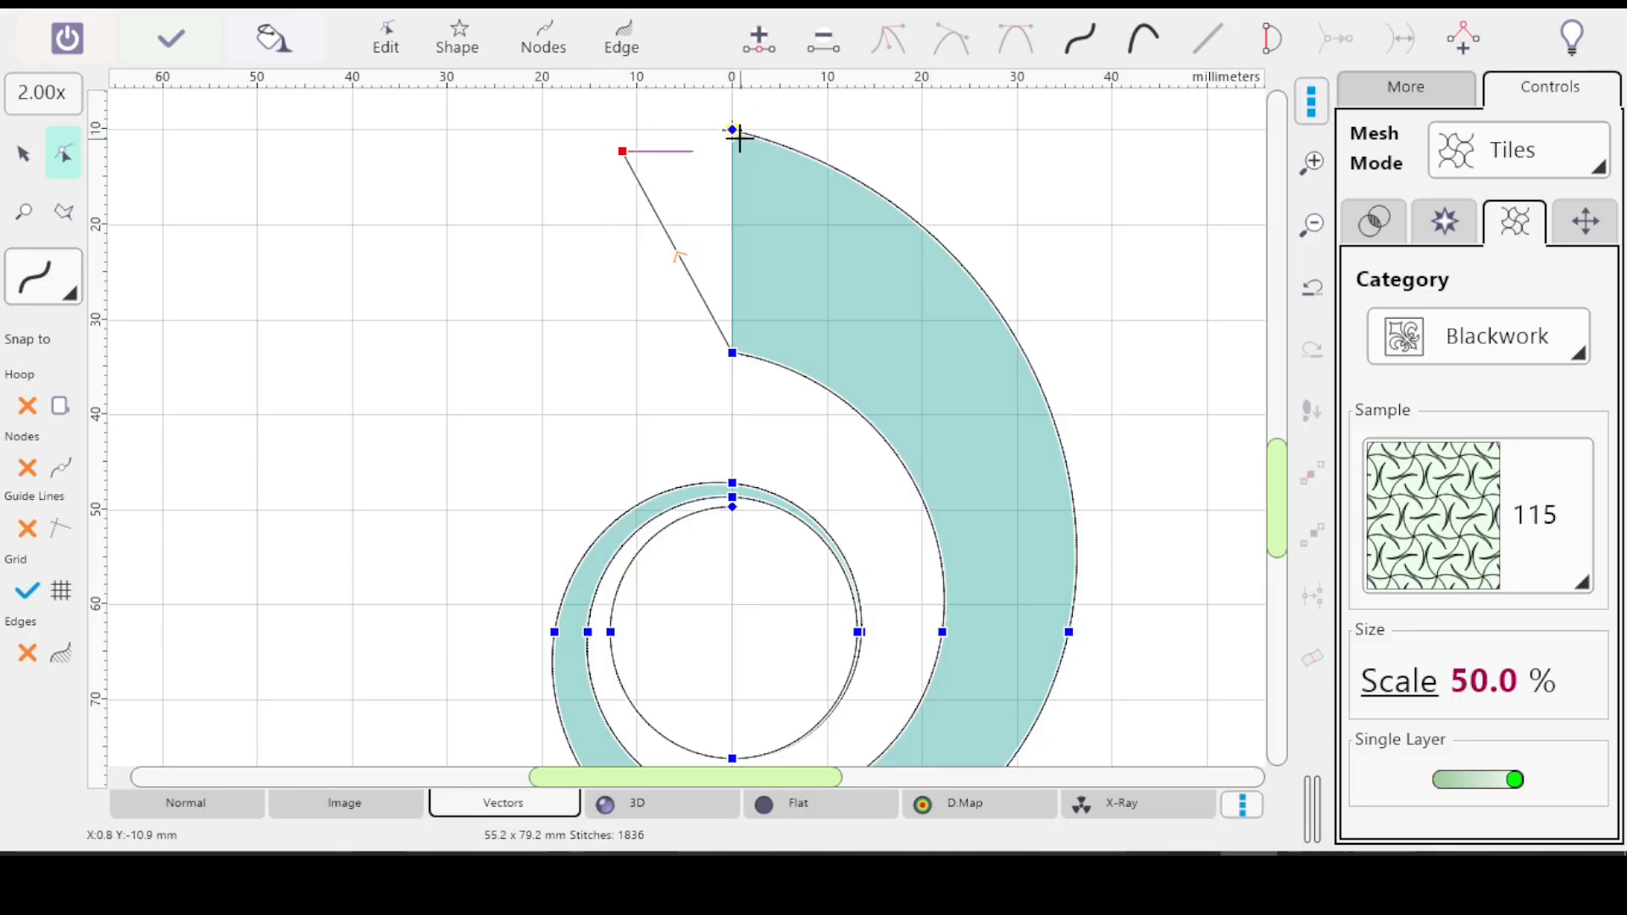
{"action": "key", "text": "ctrl+z"}
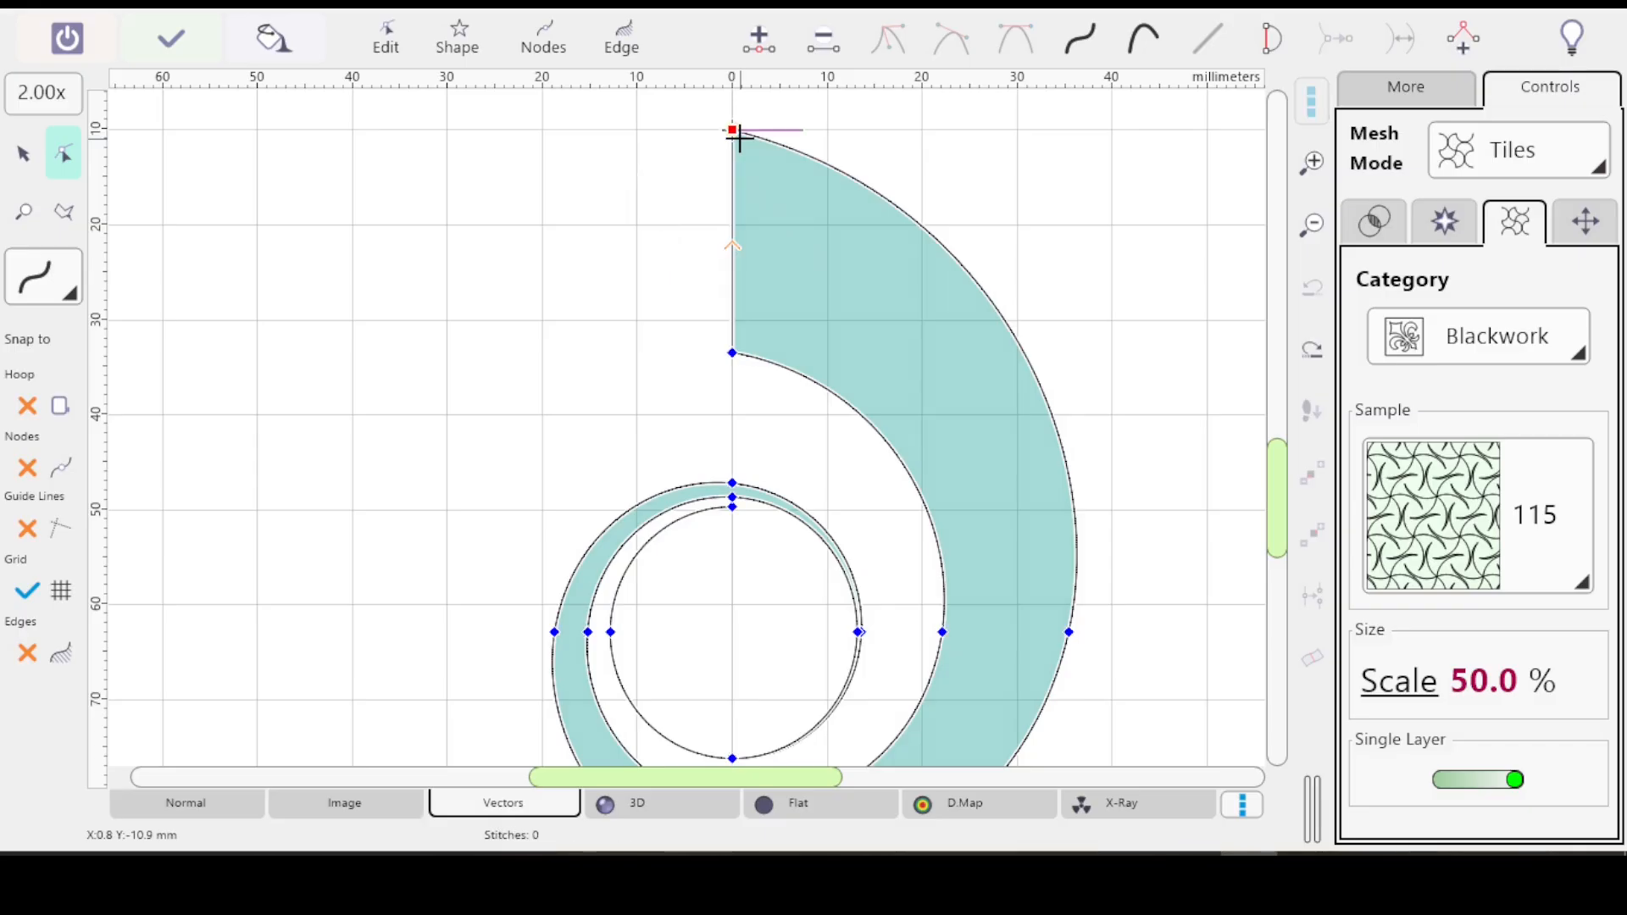
{"action": "key", "text": "Escape"}
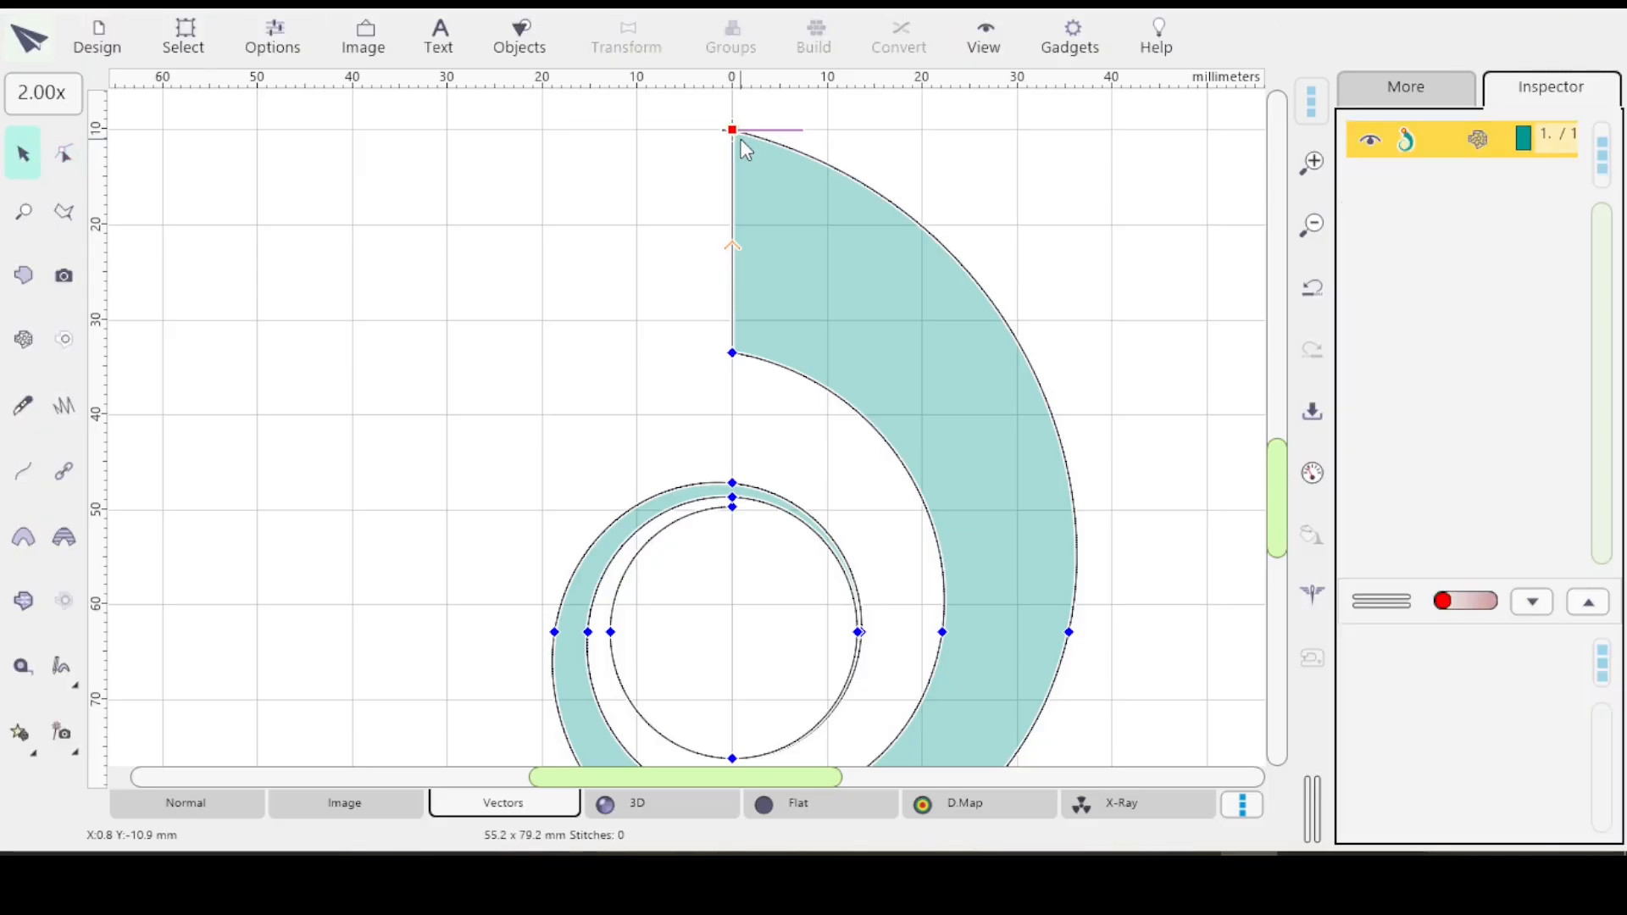
Step: Set up a rotation transform of the spiral with a count of 5, 5 per revolution, around the work area center
{"action": "scroll", "coordinate": [741, 139], "scroll_direction": "down", "scroll_amount": 5}
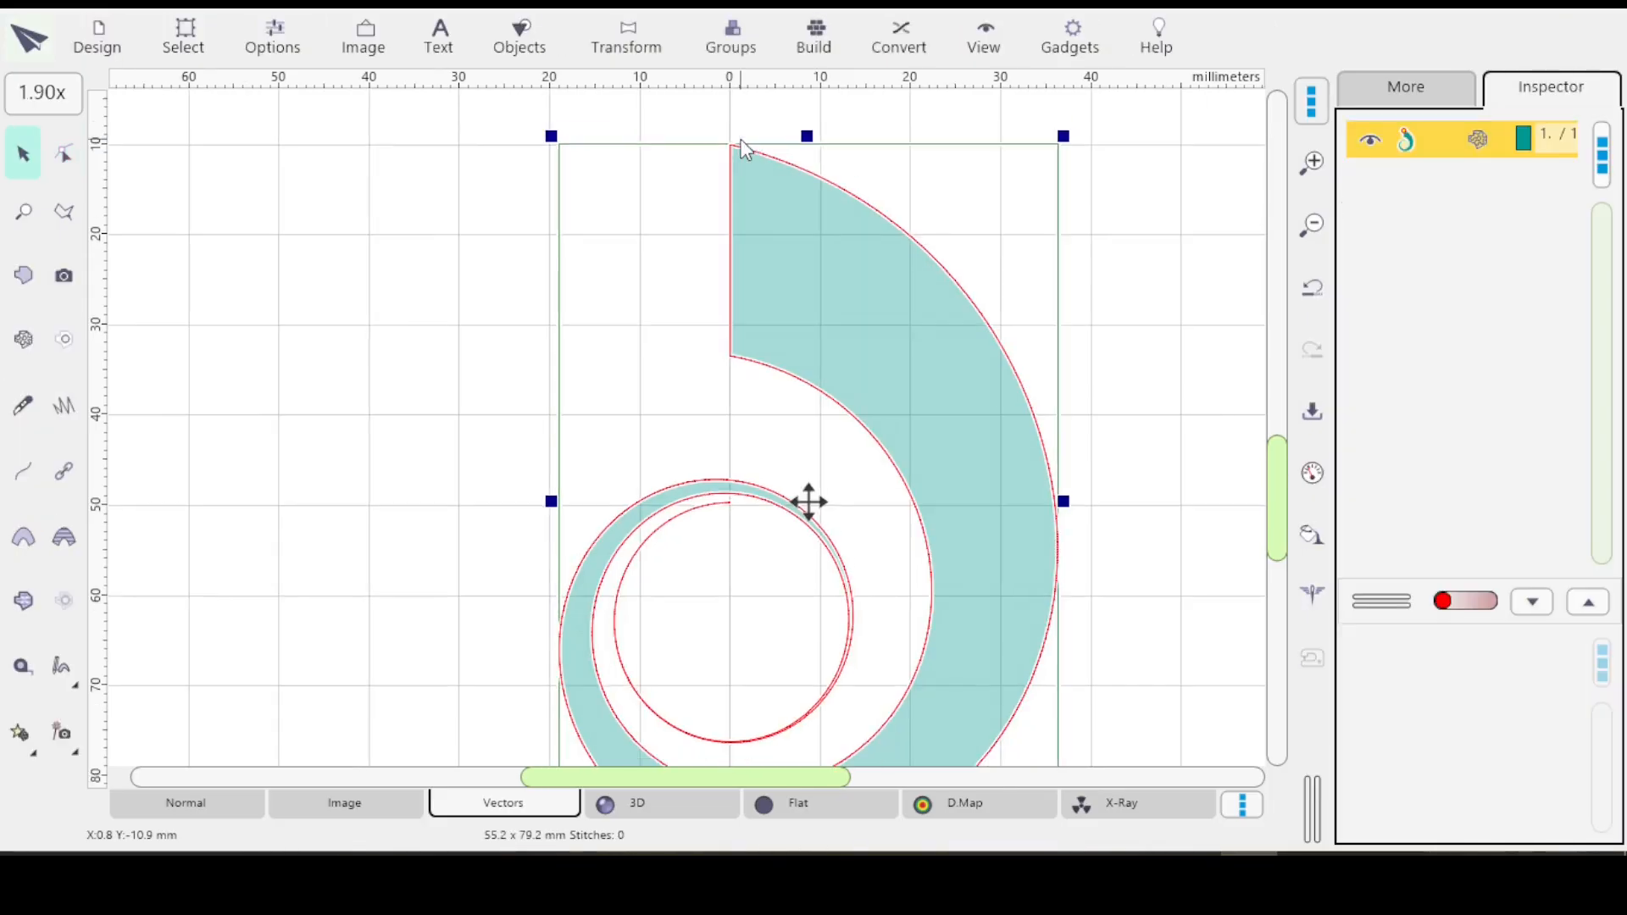
{"action": "scroll", "coordinate": [745, 150], "scroll_direction": "down", "scroll_amount": 4}
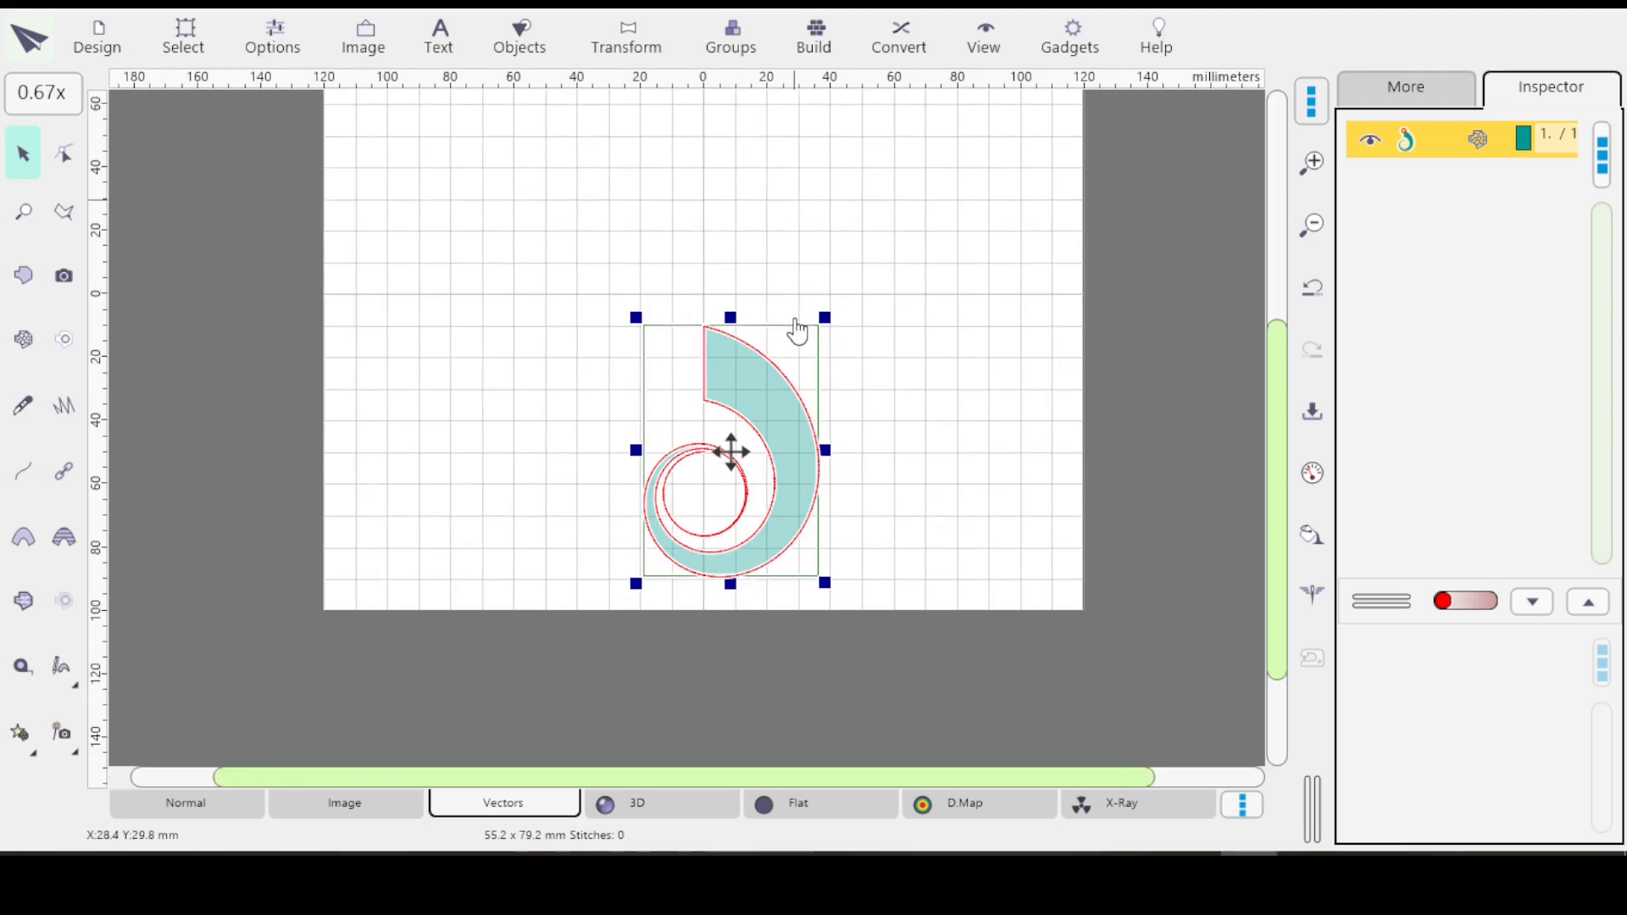
{"action": "scroll", "coordinate": [795, 330], "scroll_direction": "up", "scroll_amount": 3}
{"action": "left_click_drag", "start_coordinate": [800, 393], "coordinate": [789, 364]}
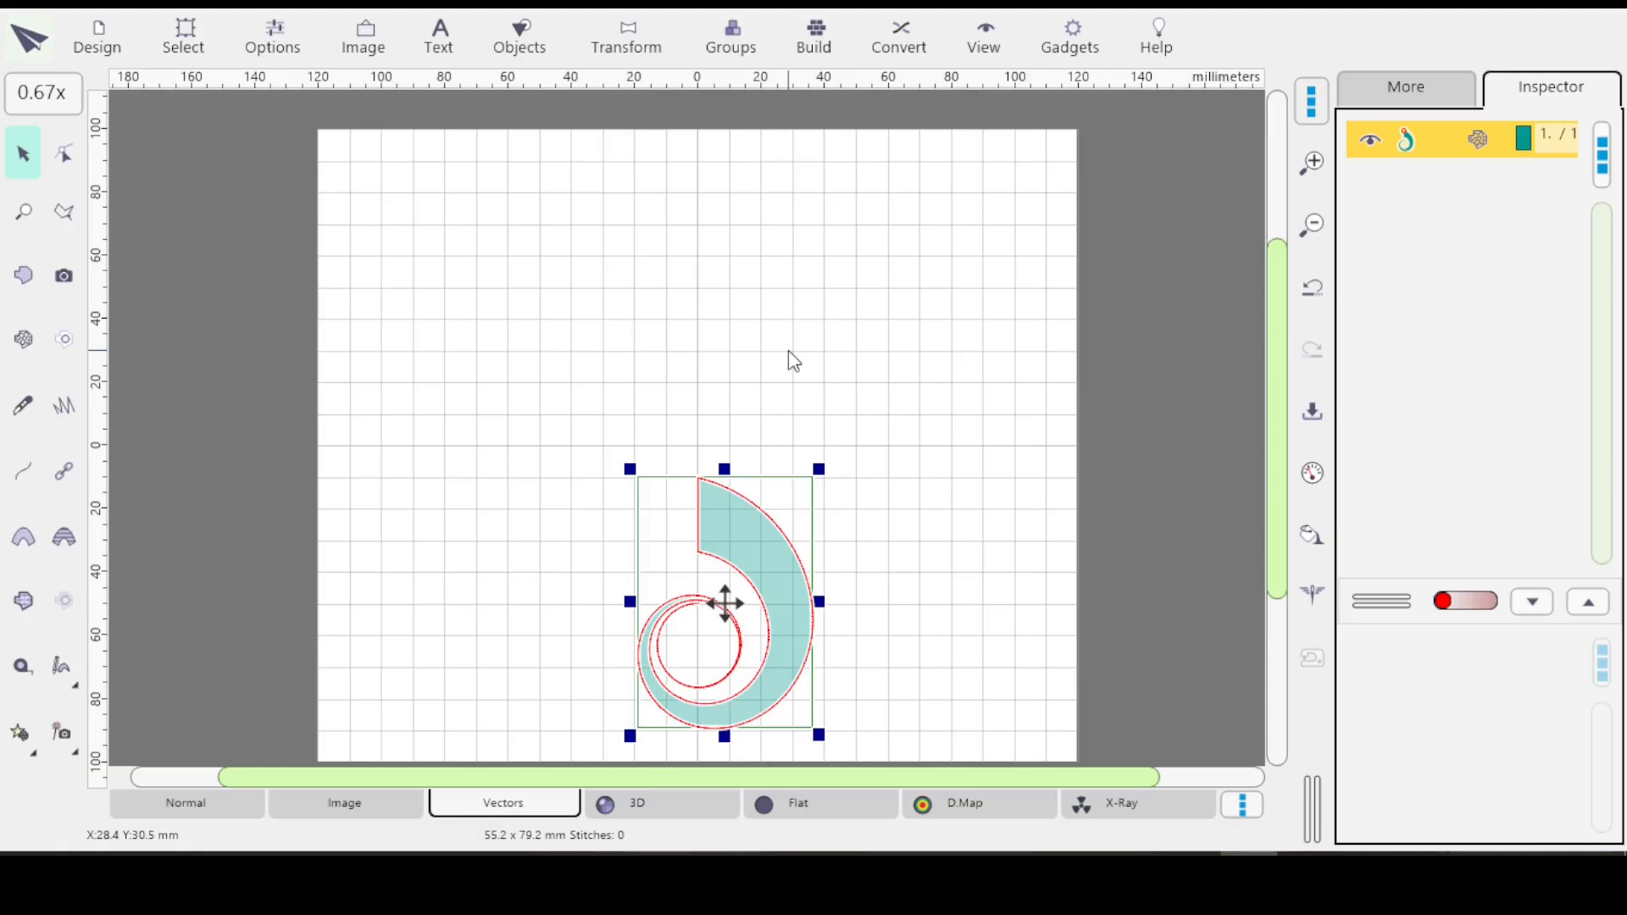
{"action": "left_click", "coordinate": [627, 53]}
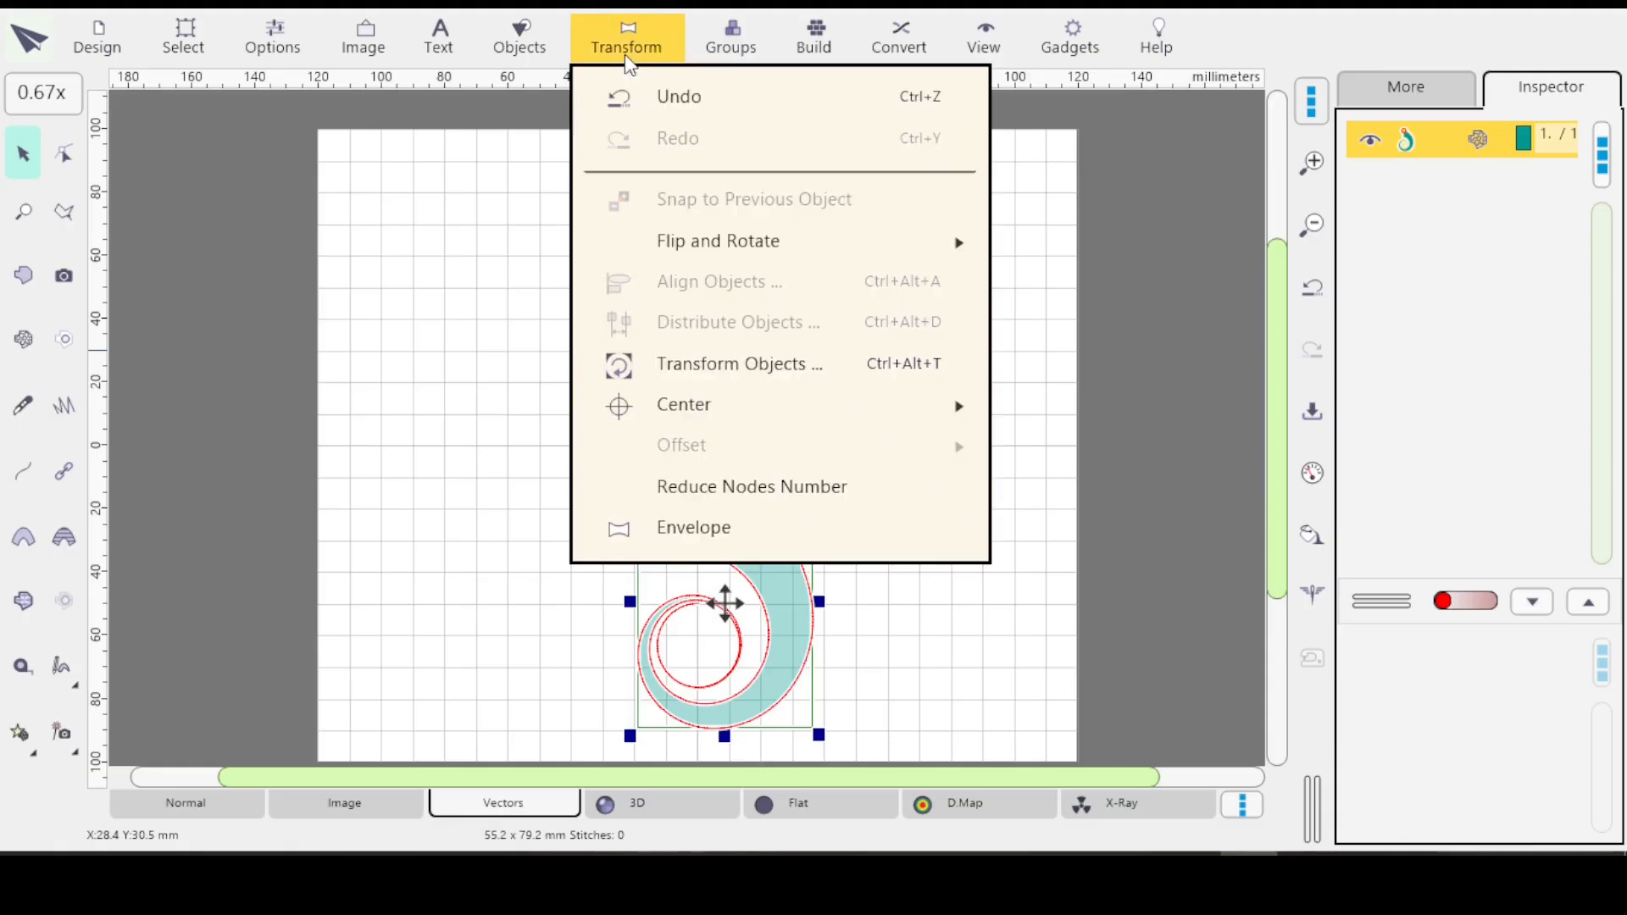
{"action": "left_click", "coordinate": [768, 366]}
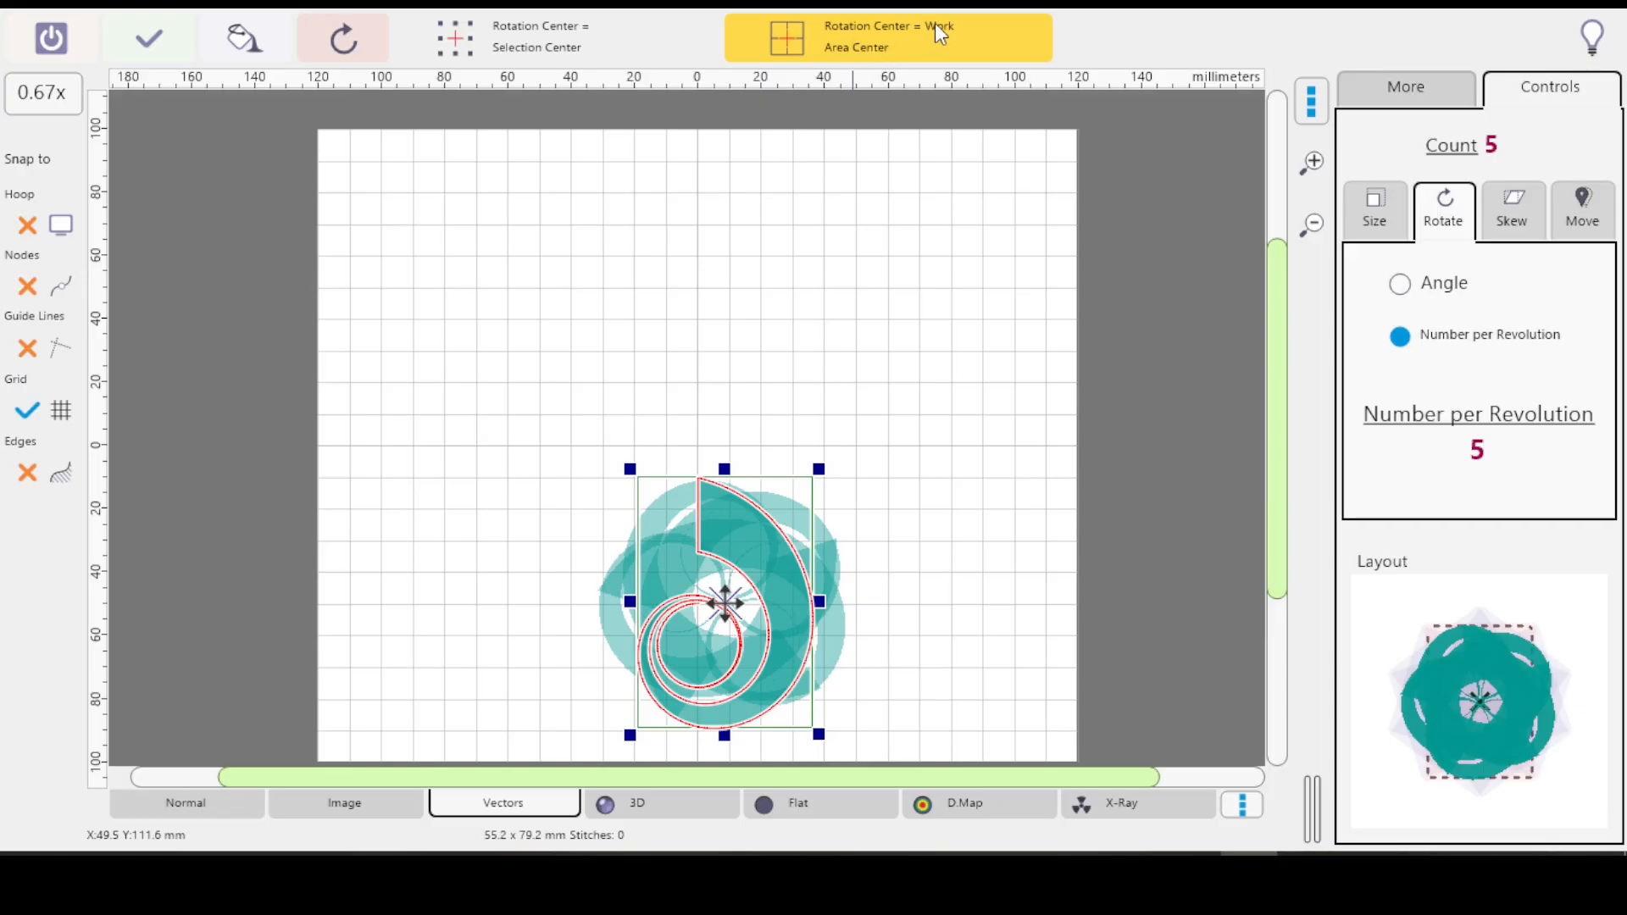
{"action": "left_click", "coordinate": [843, 60]}
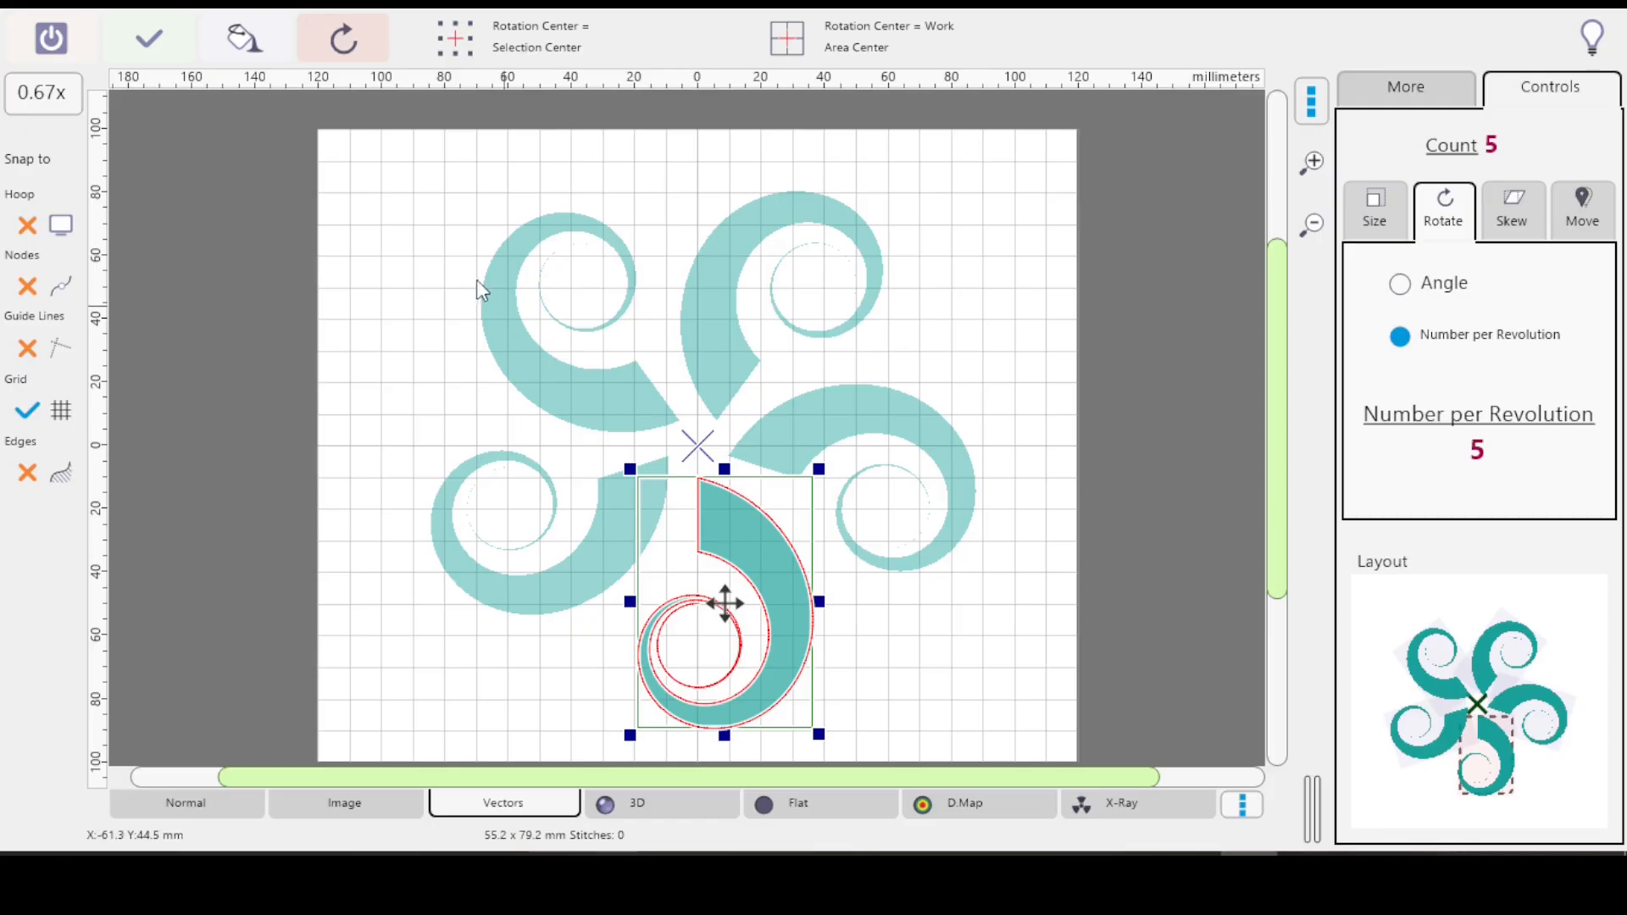
Step: Reset the transformation, set the spiral's rotation to 6 per revolution, and use the work area center as rotation center
{"action": "left_click", "coordinate": [339, 43]}
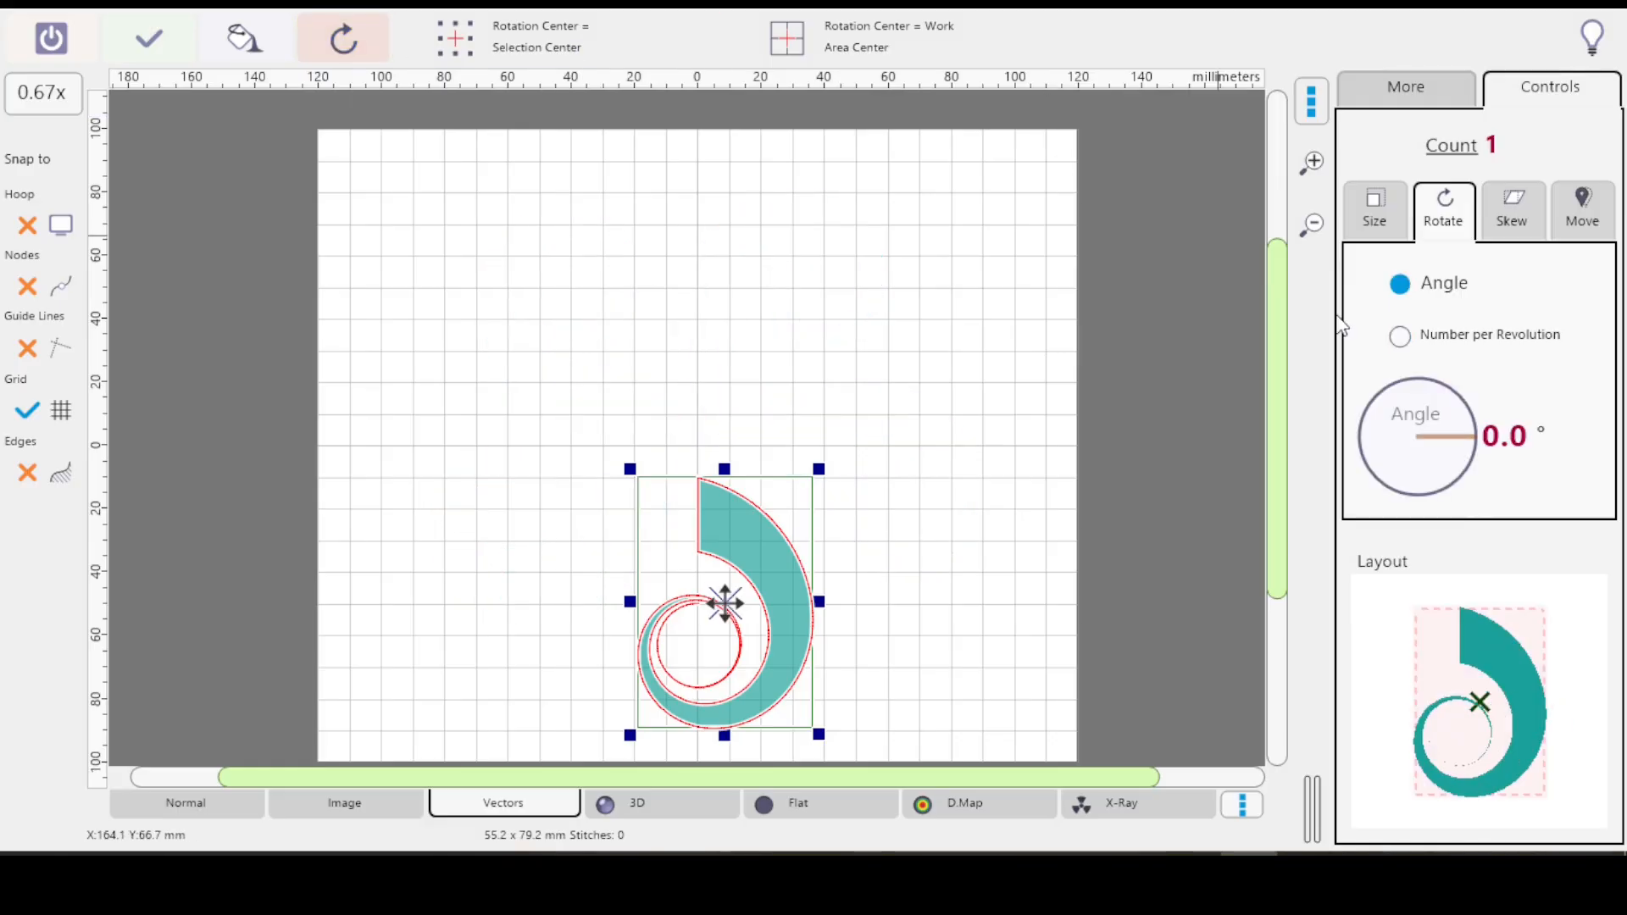
{"action": "left_click", "coordinate": [1518, 388]}
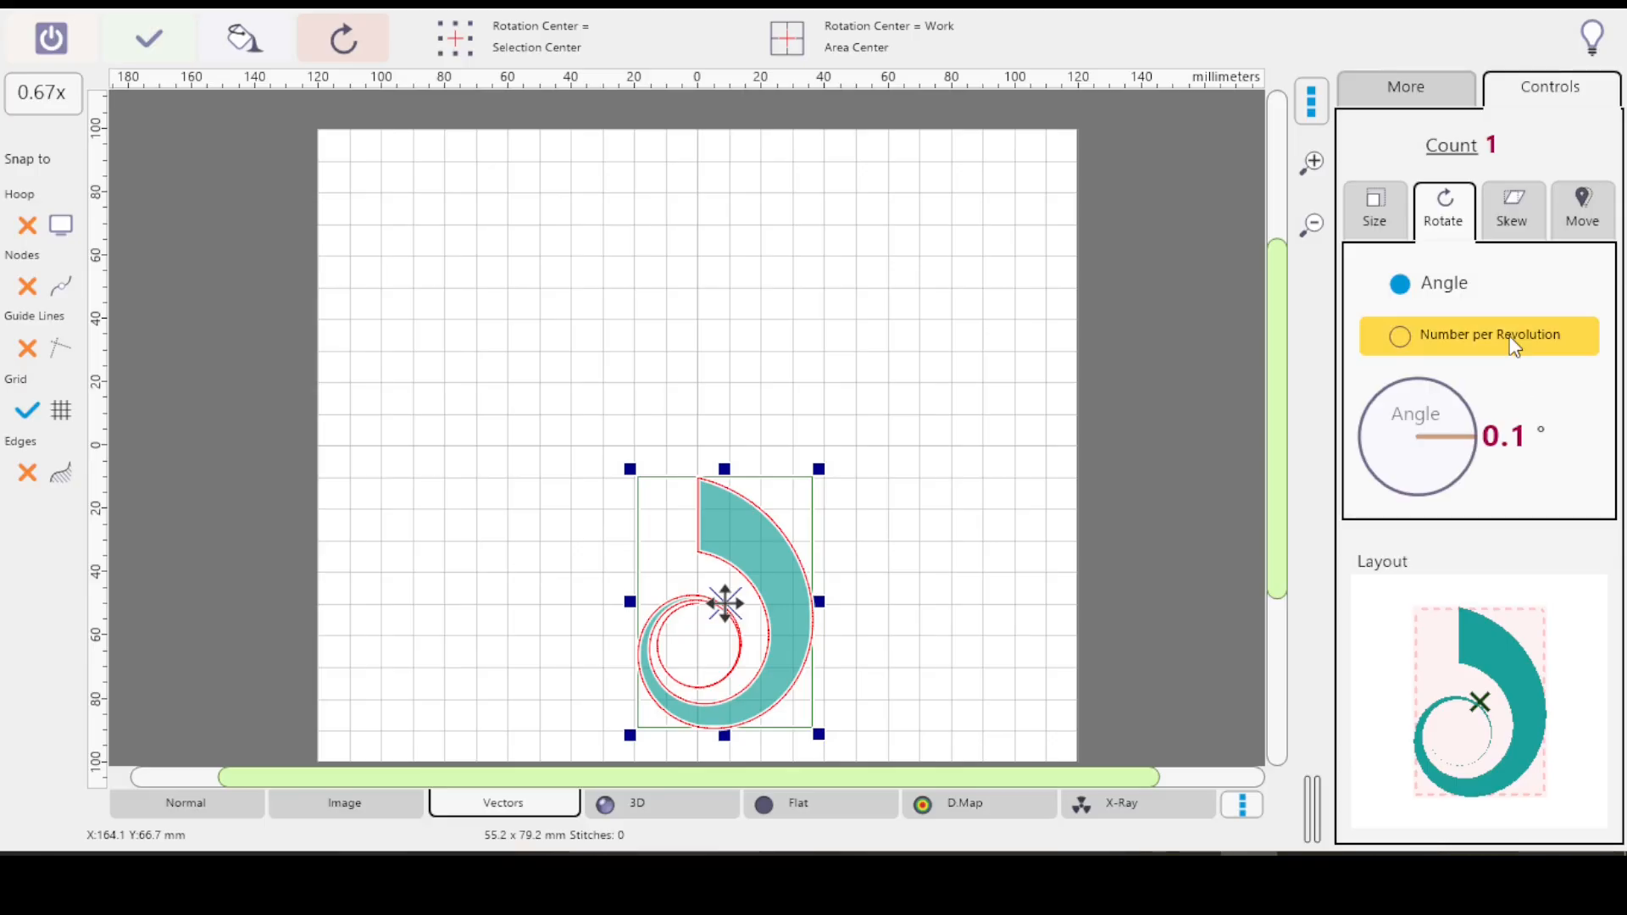
{"action": "left_click", "coordinate": [1516, 447]}
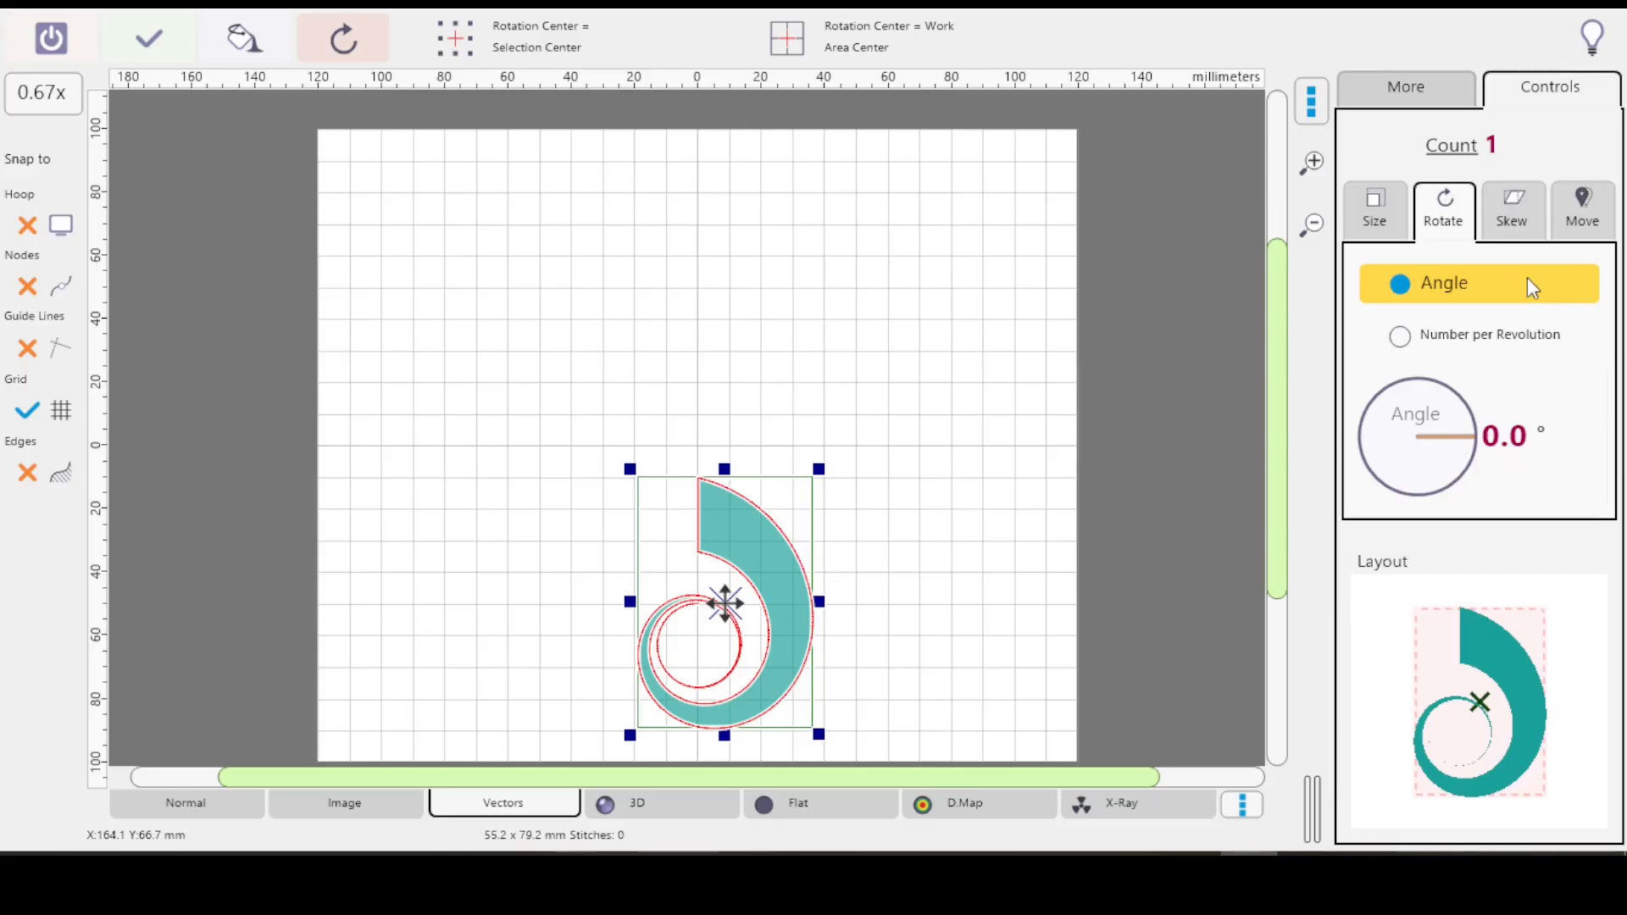
{"action": "left_click", "coordinate": [1401, 335]}
{"action": "scroll", "coordinate": [1479, 460], "scroll_direction": "up", "scroll_amount": 2}
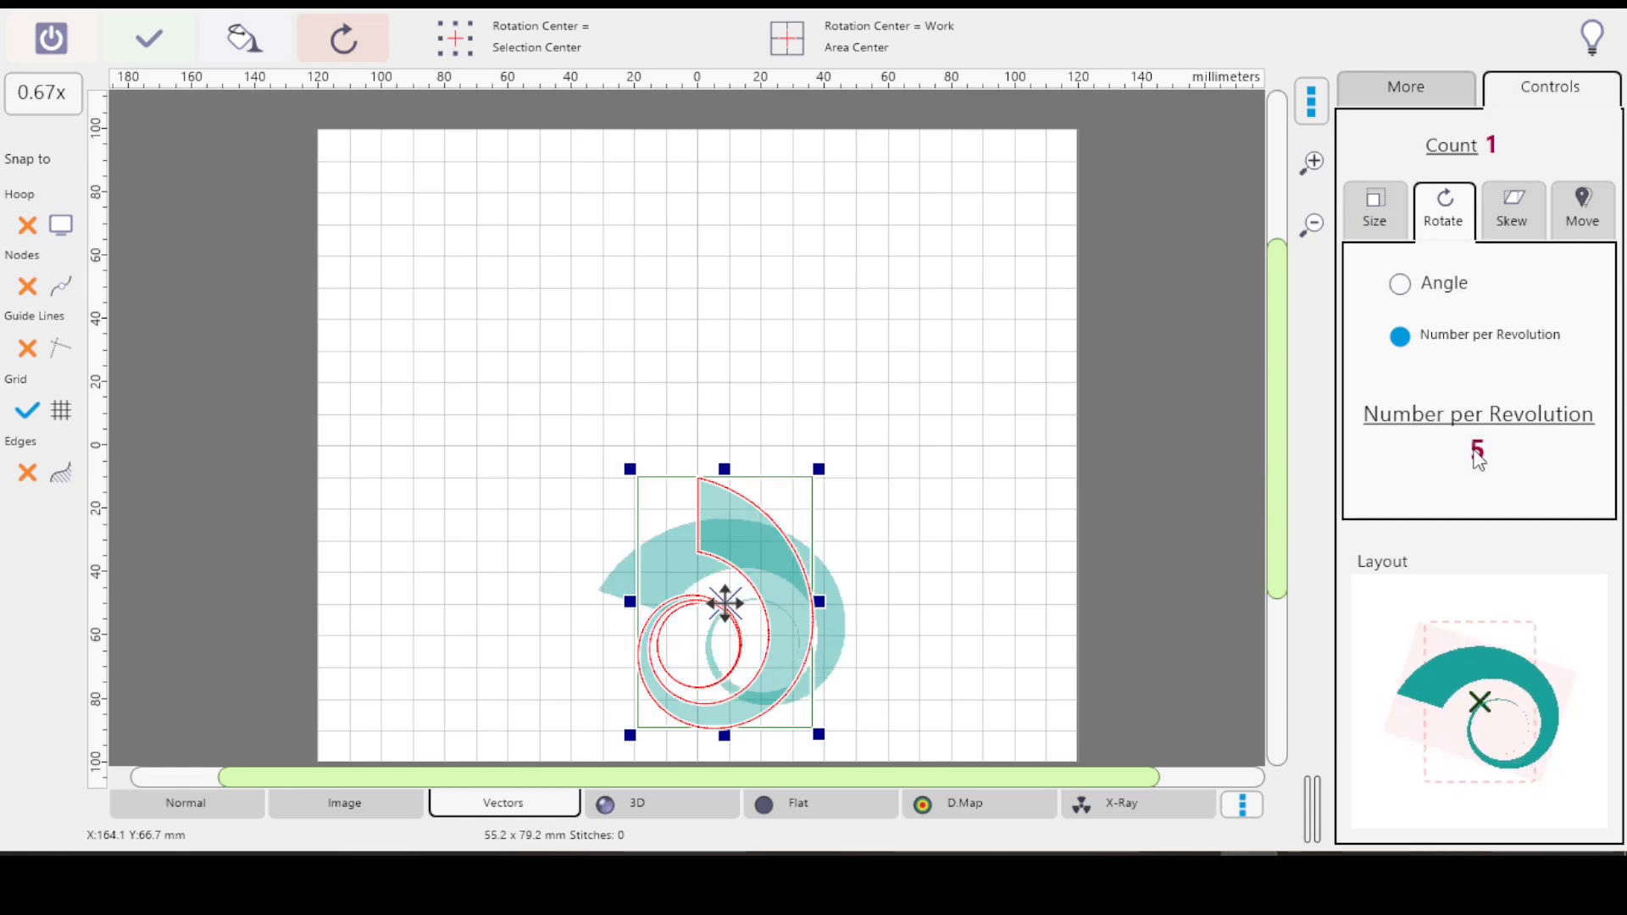
{"action": "scroll", "coordinate": [1478, 460], "scroll_direction": "up", "scroll_amount": 1}
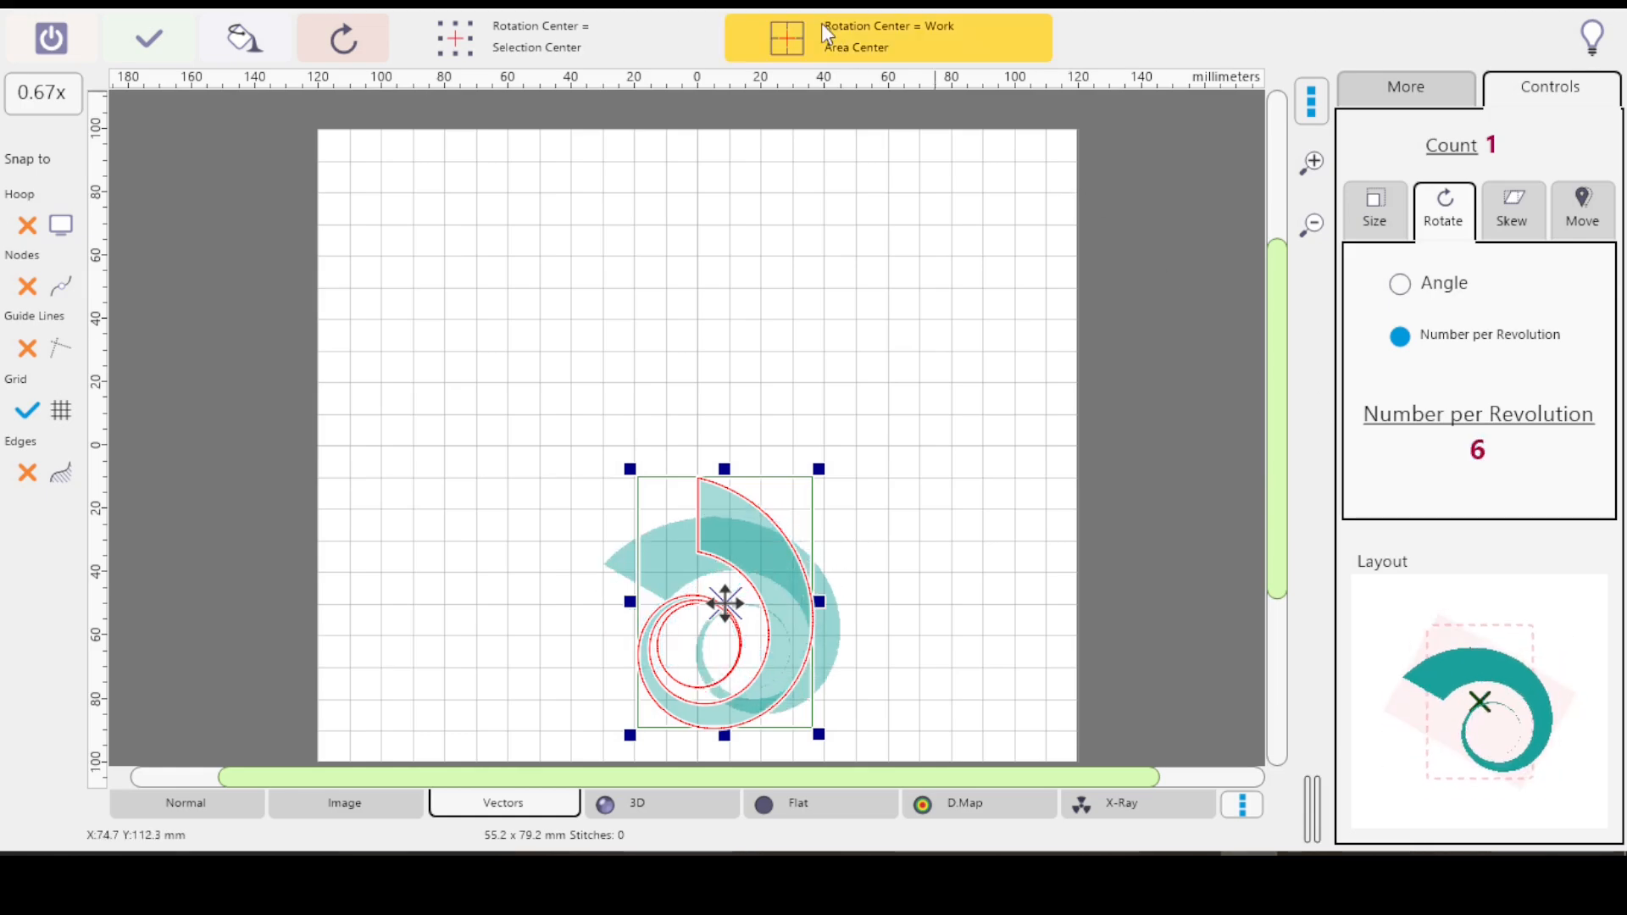
{"action": "left_click", "coordinate": [843, 37]}
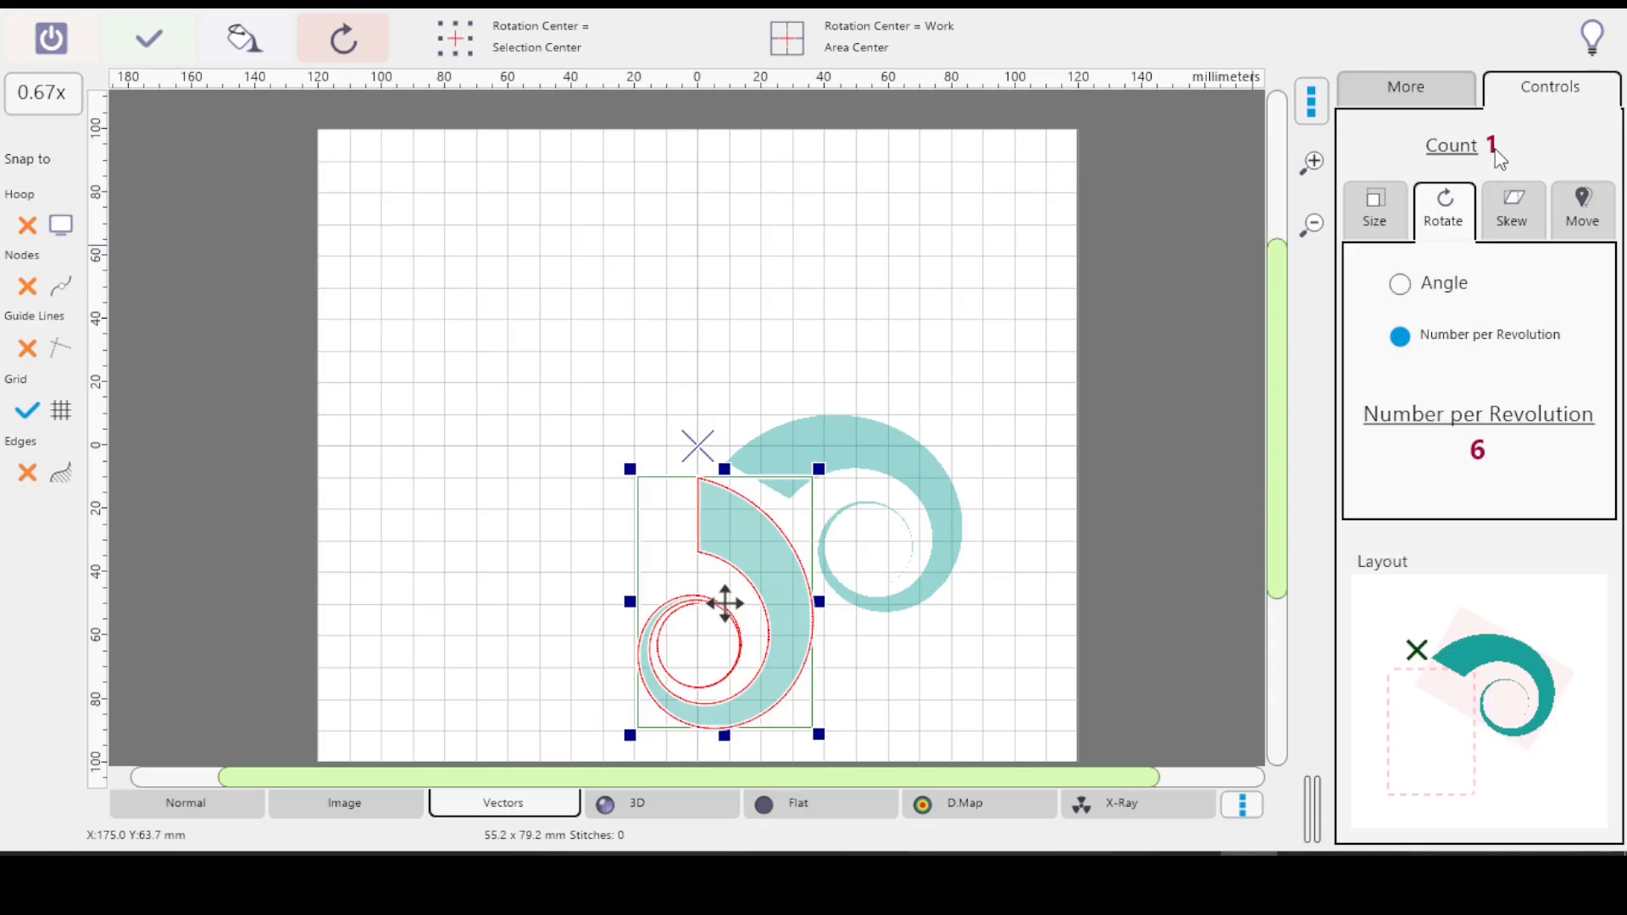
Step: Set the copy count to 6 and apply the rotation to the spiral
{"action": "scroll", "coordinate": [1496, 149], "scroll_direction": "up", "scroll_amount": 1}
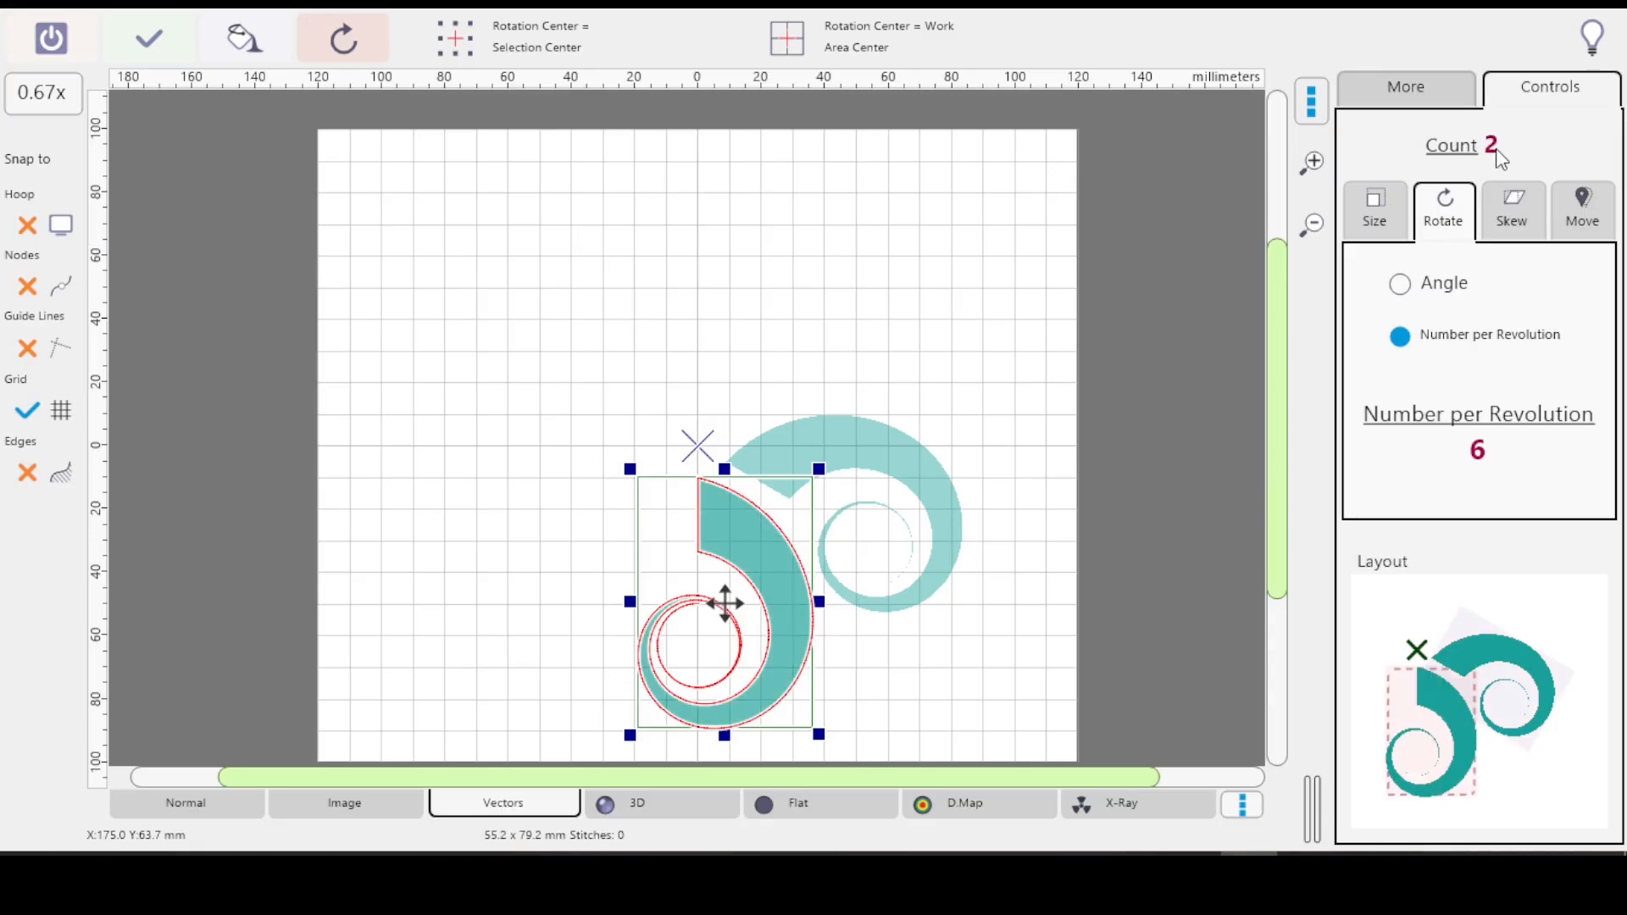
{"action": "scroll", "coordinate": [1496, 149], "scroll_direction": "up", "scroll_amount": 3}
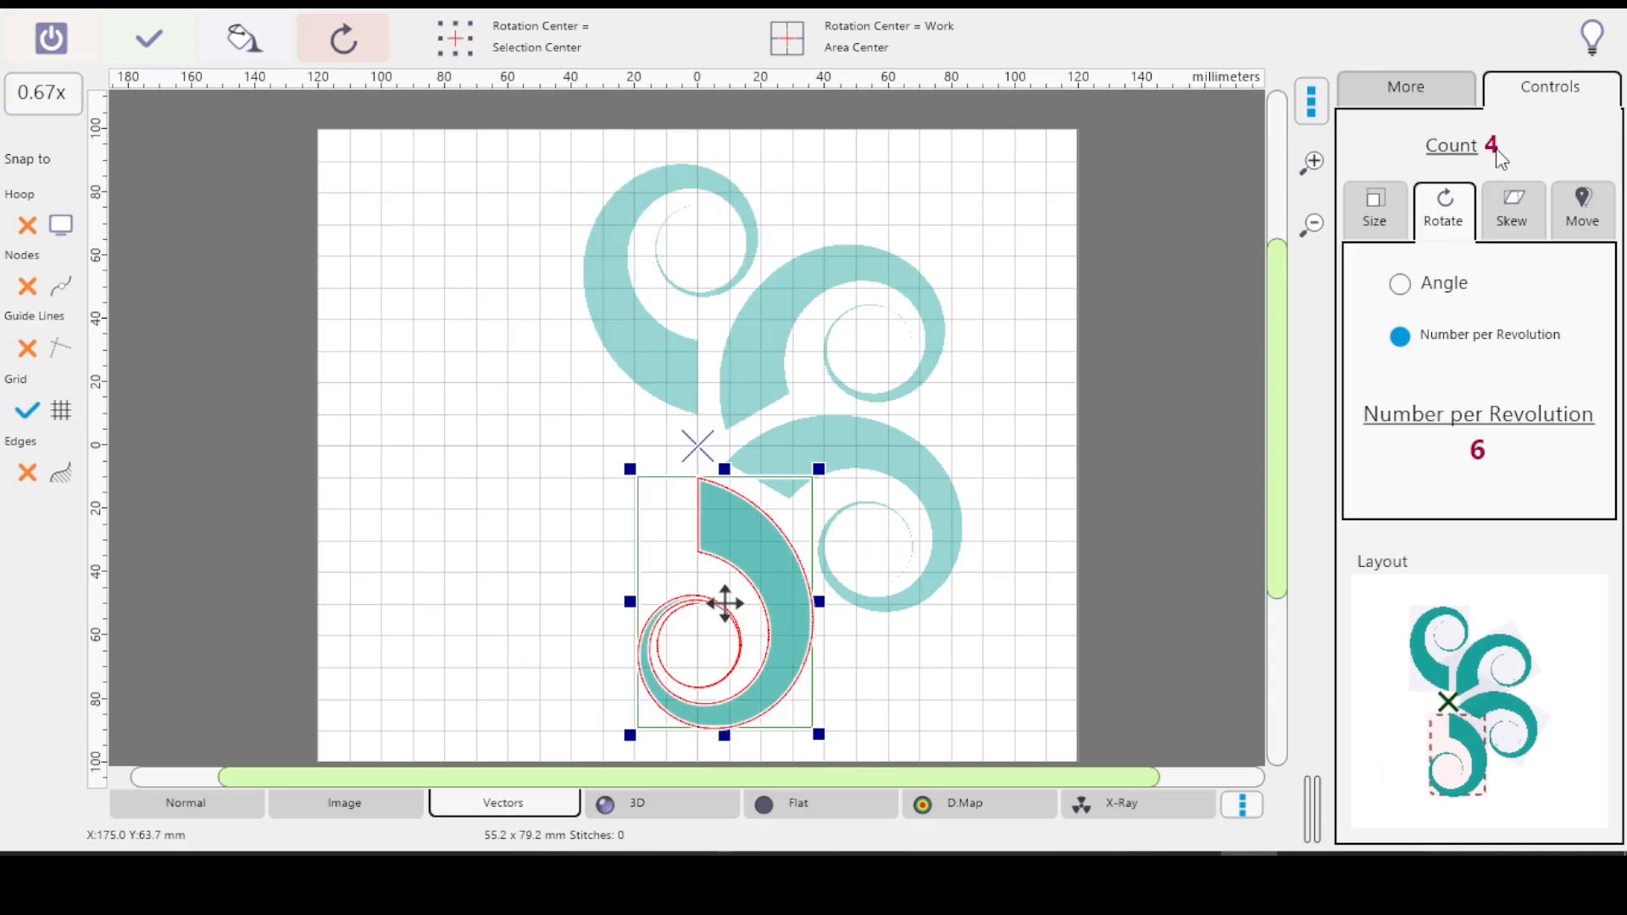
{"action": "scroll", "coordinate": [1496, 149], "scroll_direction": "up", "scroll_amount": 1}
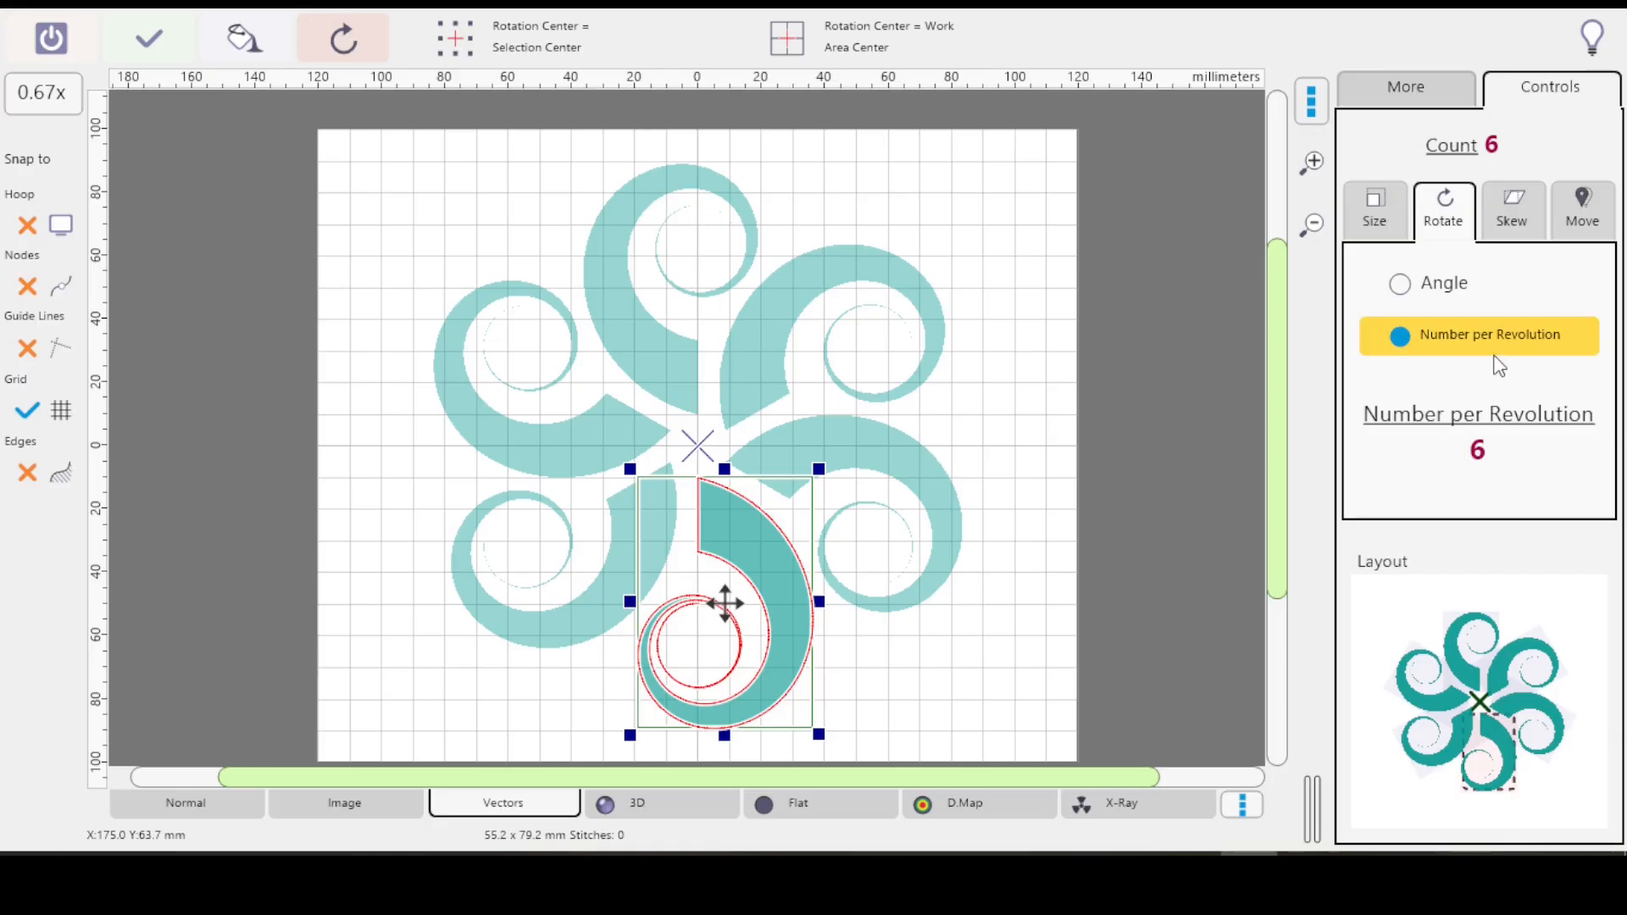
{"action": "scroll", "coordinate": [1490, 149], "scroll_direction": "down", "scroll_amount": 1}
{"action": "scroll", "coordinate": [1493, 157], "scroll_direction": "down", "scroll_amount": 1}
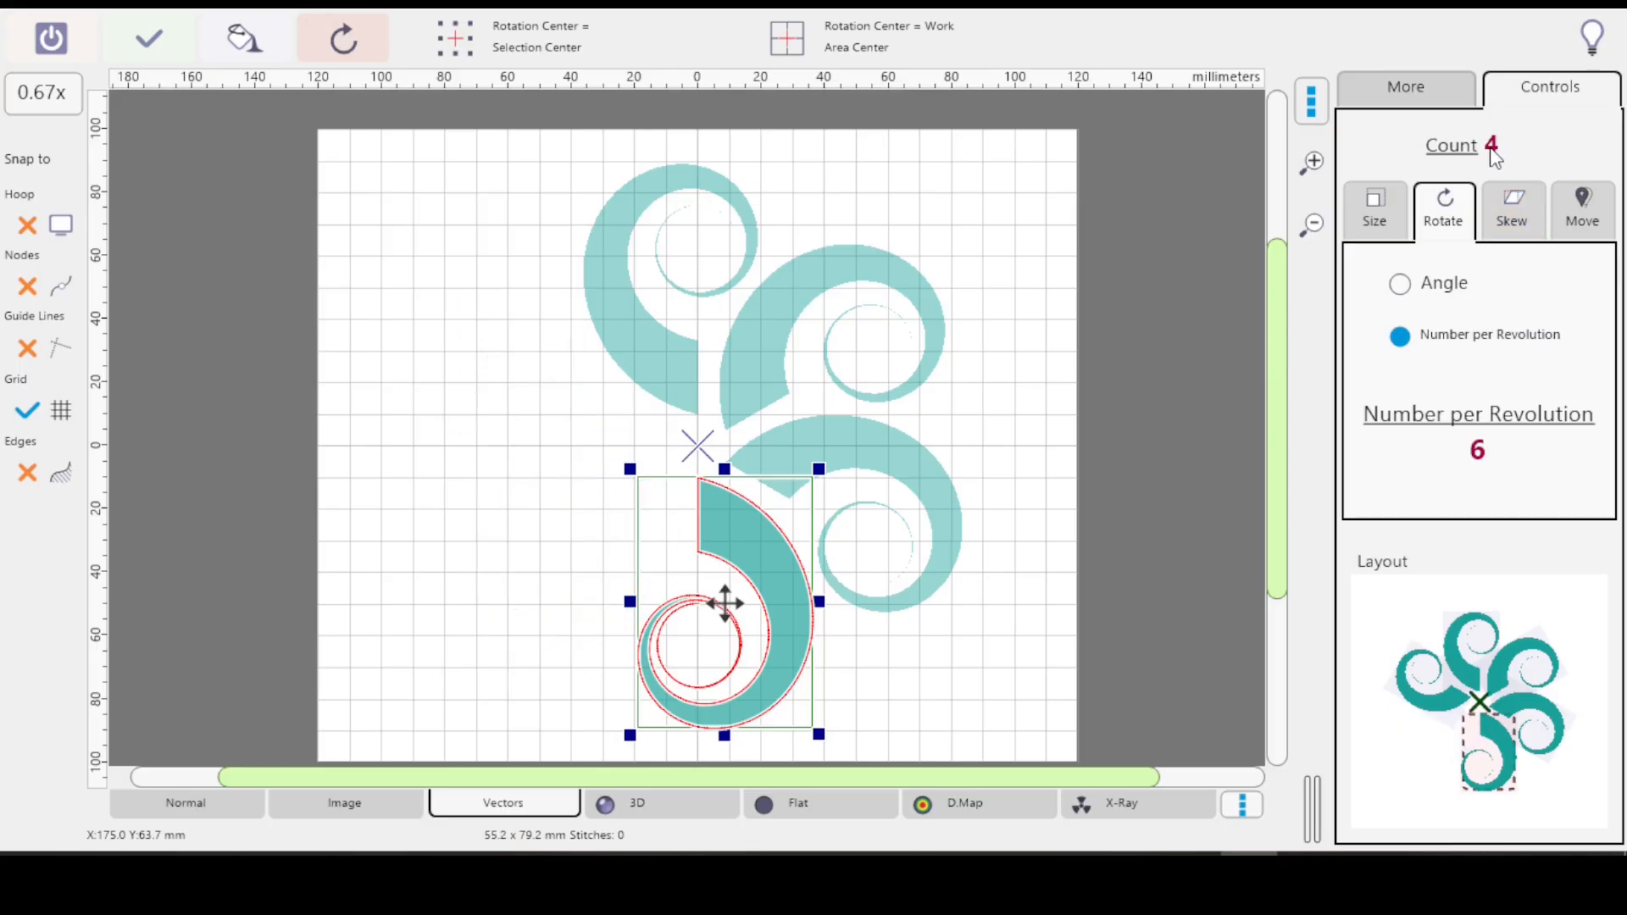
{"action": "scroll", "coordinate": [1493, 157], "scroll_direction": "down", "scroll_amount": 1}
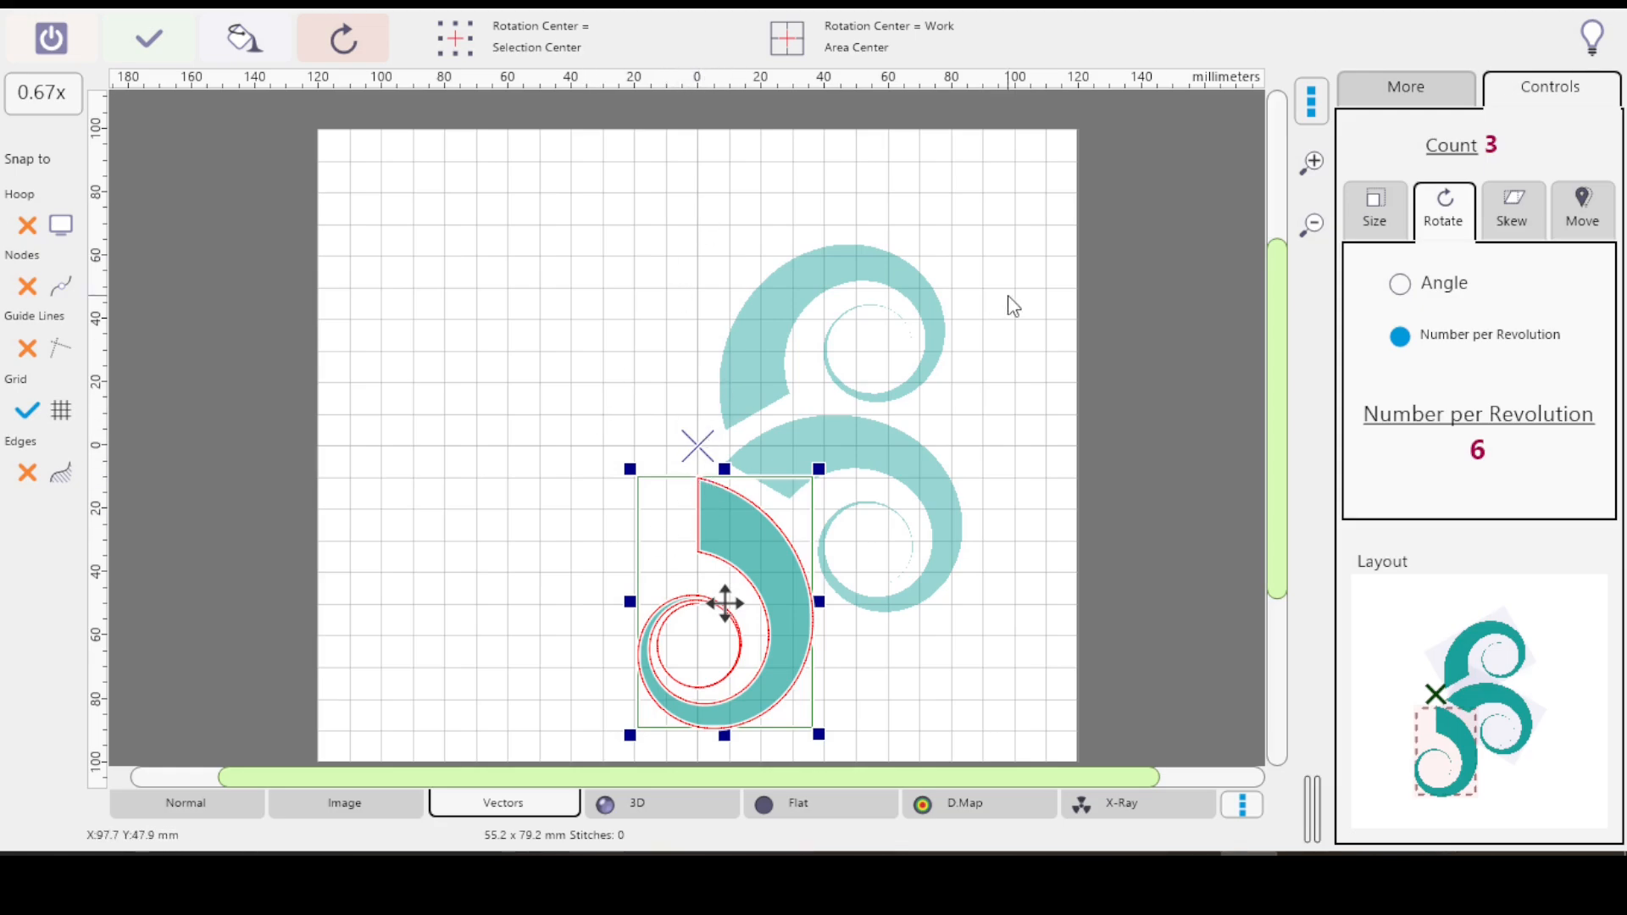
{"action": "left_click", "coordinate": [1496, 157]}
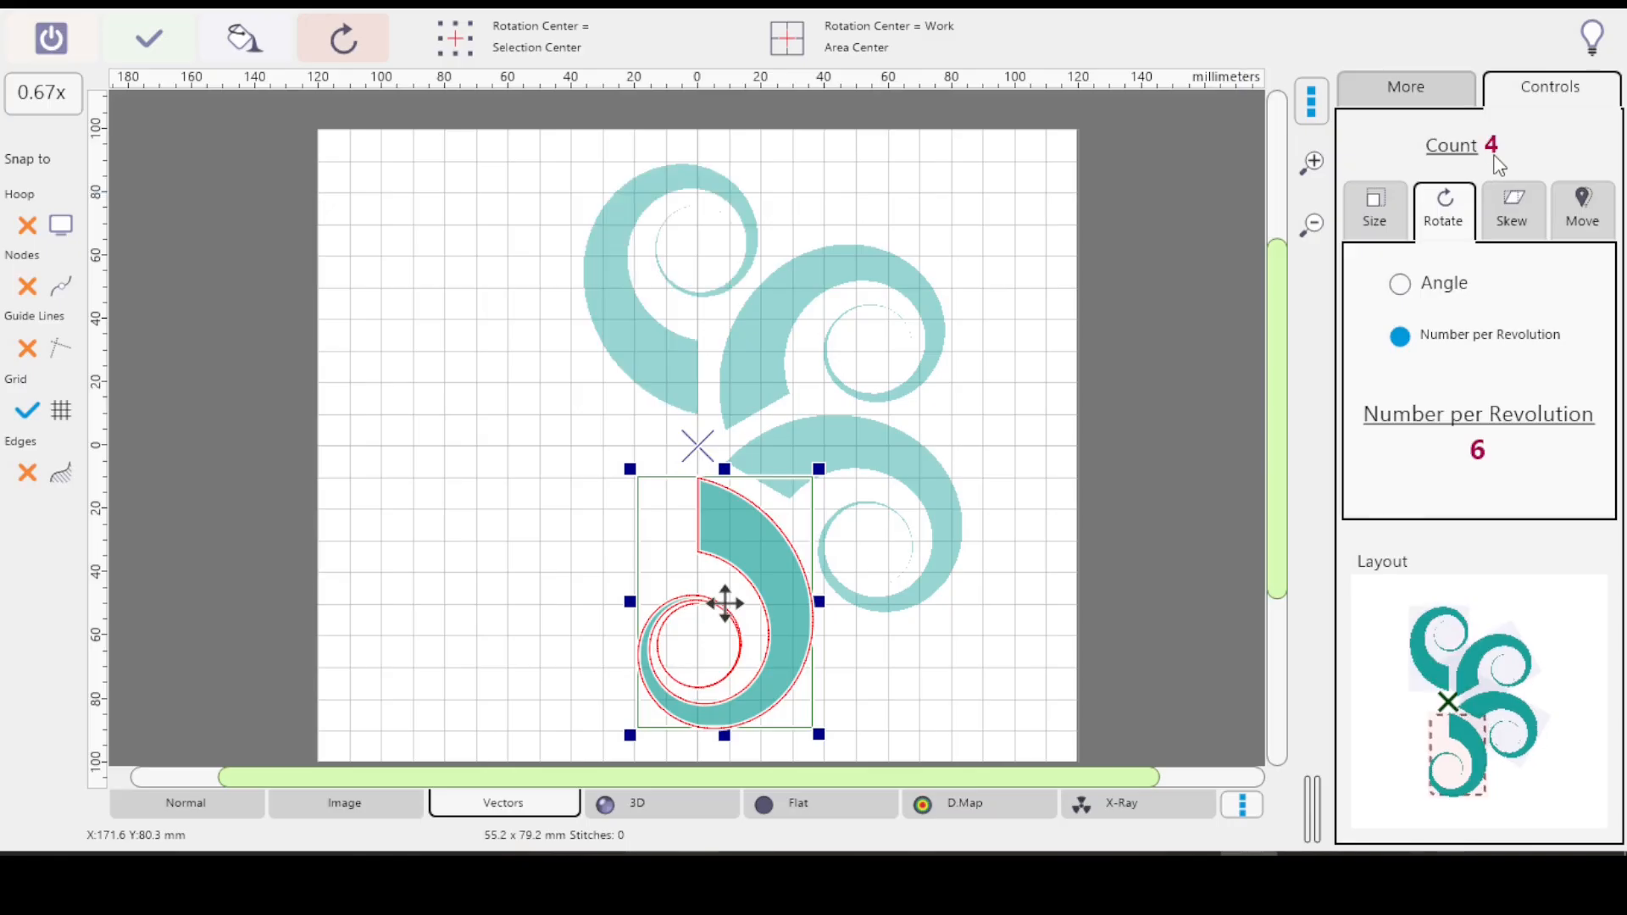
{"action": "left_click", "coordinate": [1496, 157]}
{"action": "left_click", "coordinate": [1496, 157]}
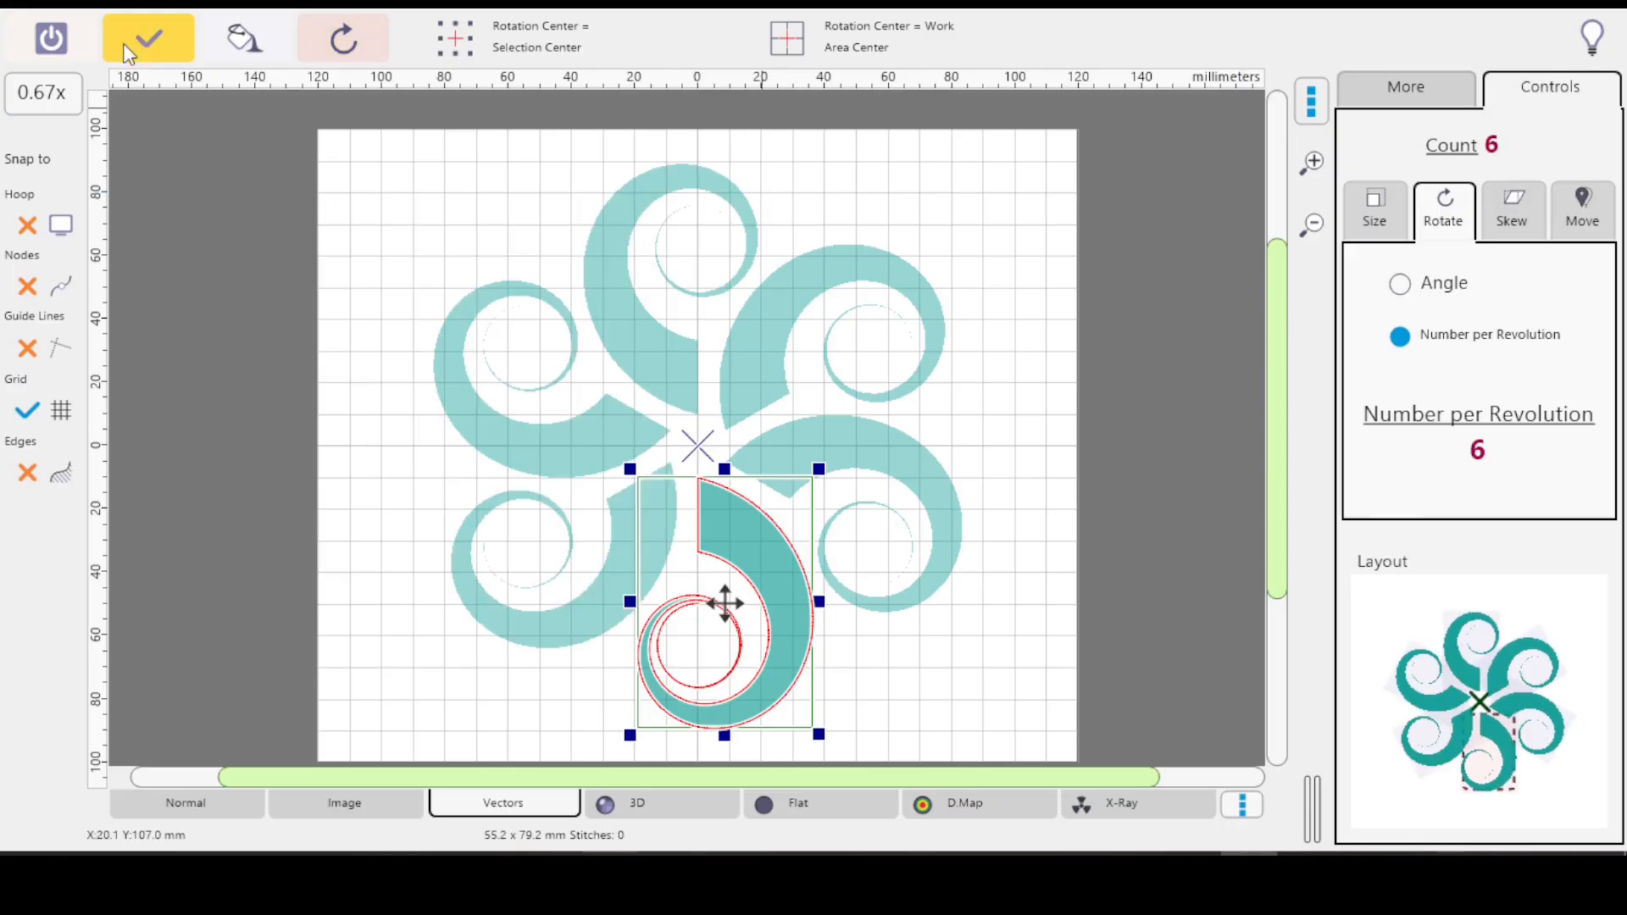
{"action": "left_click", "coordinate": [159, 56]}
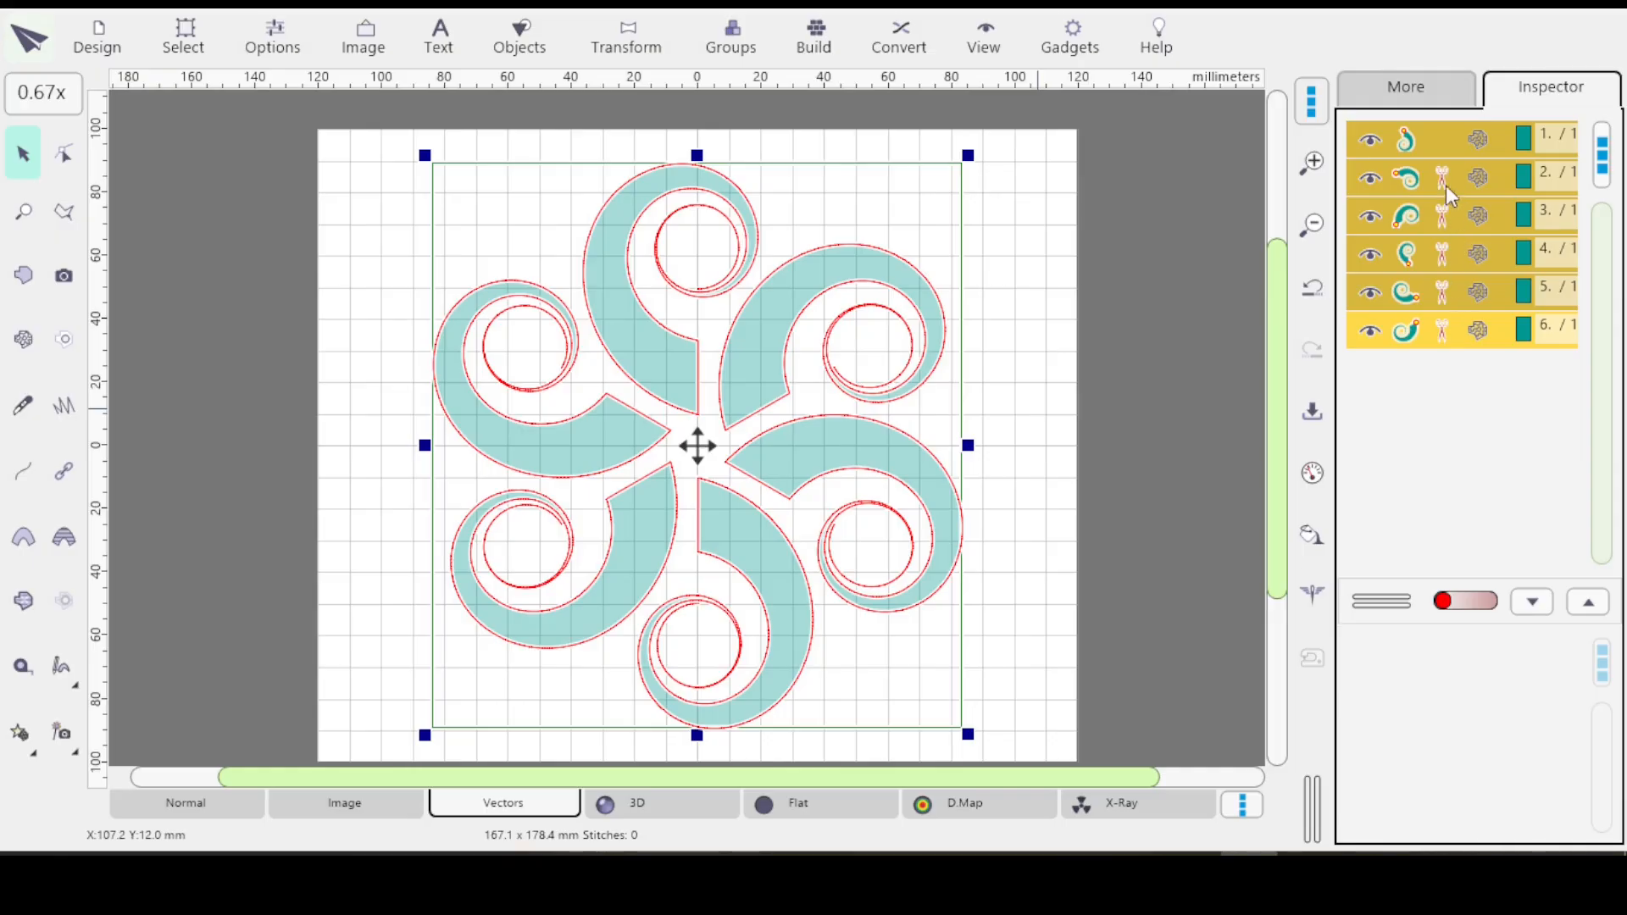
Step: Exclude the first spiral from the selection and create connections to the previous object for the other five spirals
{"action": "left_click", "coordinate": [1442, 130], "text": "ctrl"}
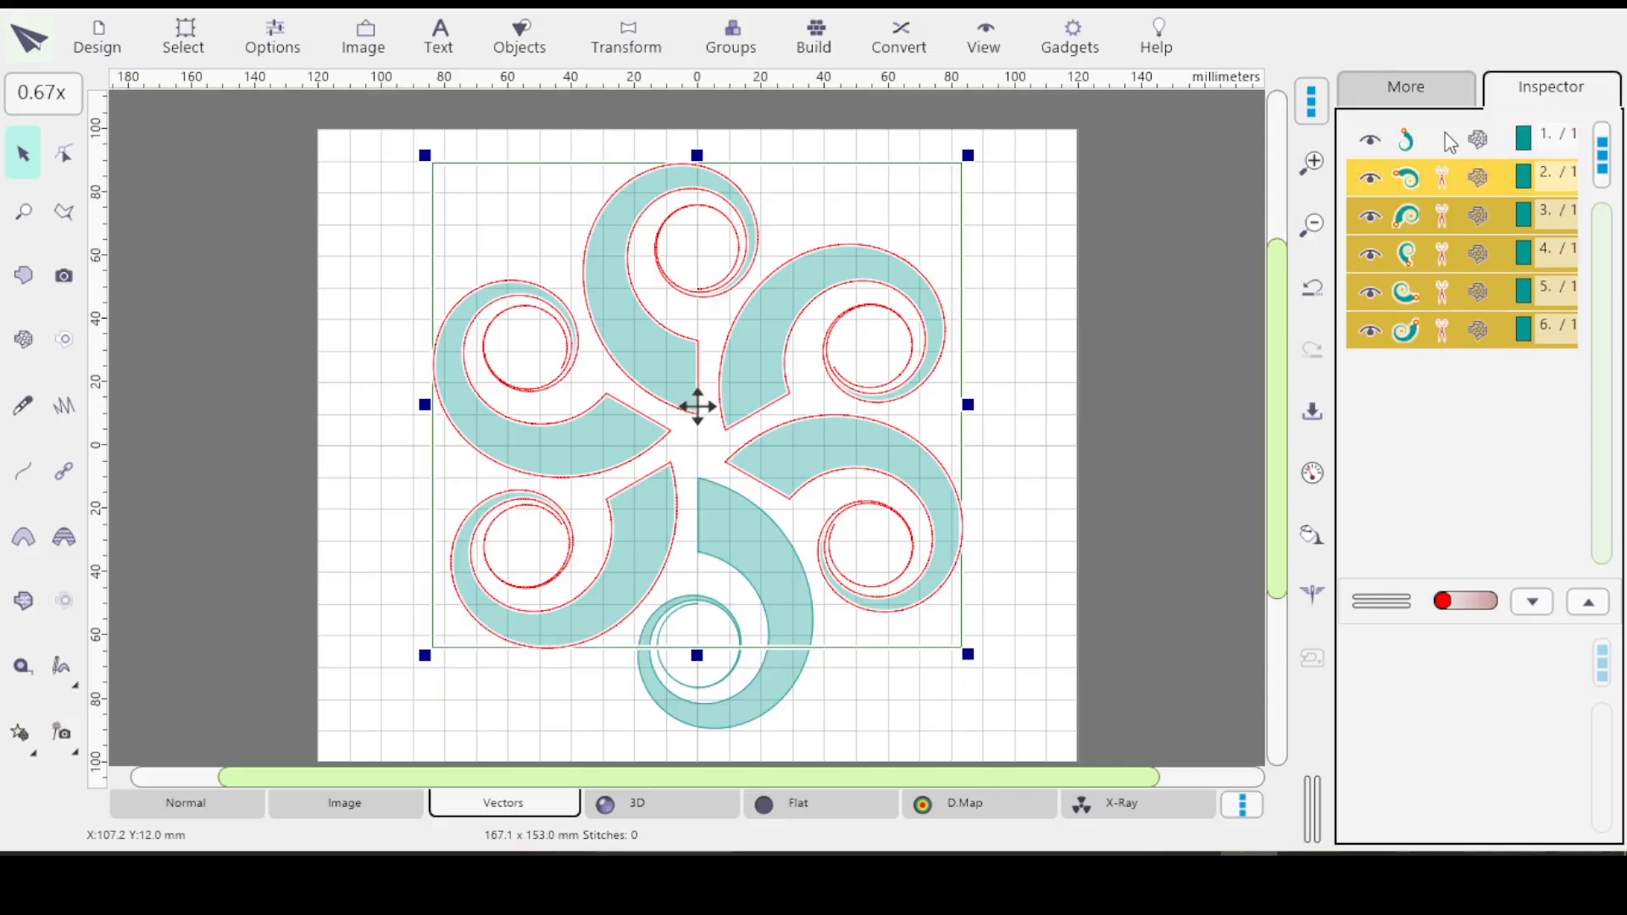
{"action": "right_click", "coordinate": [1442, 188]}
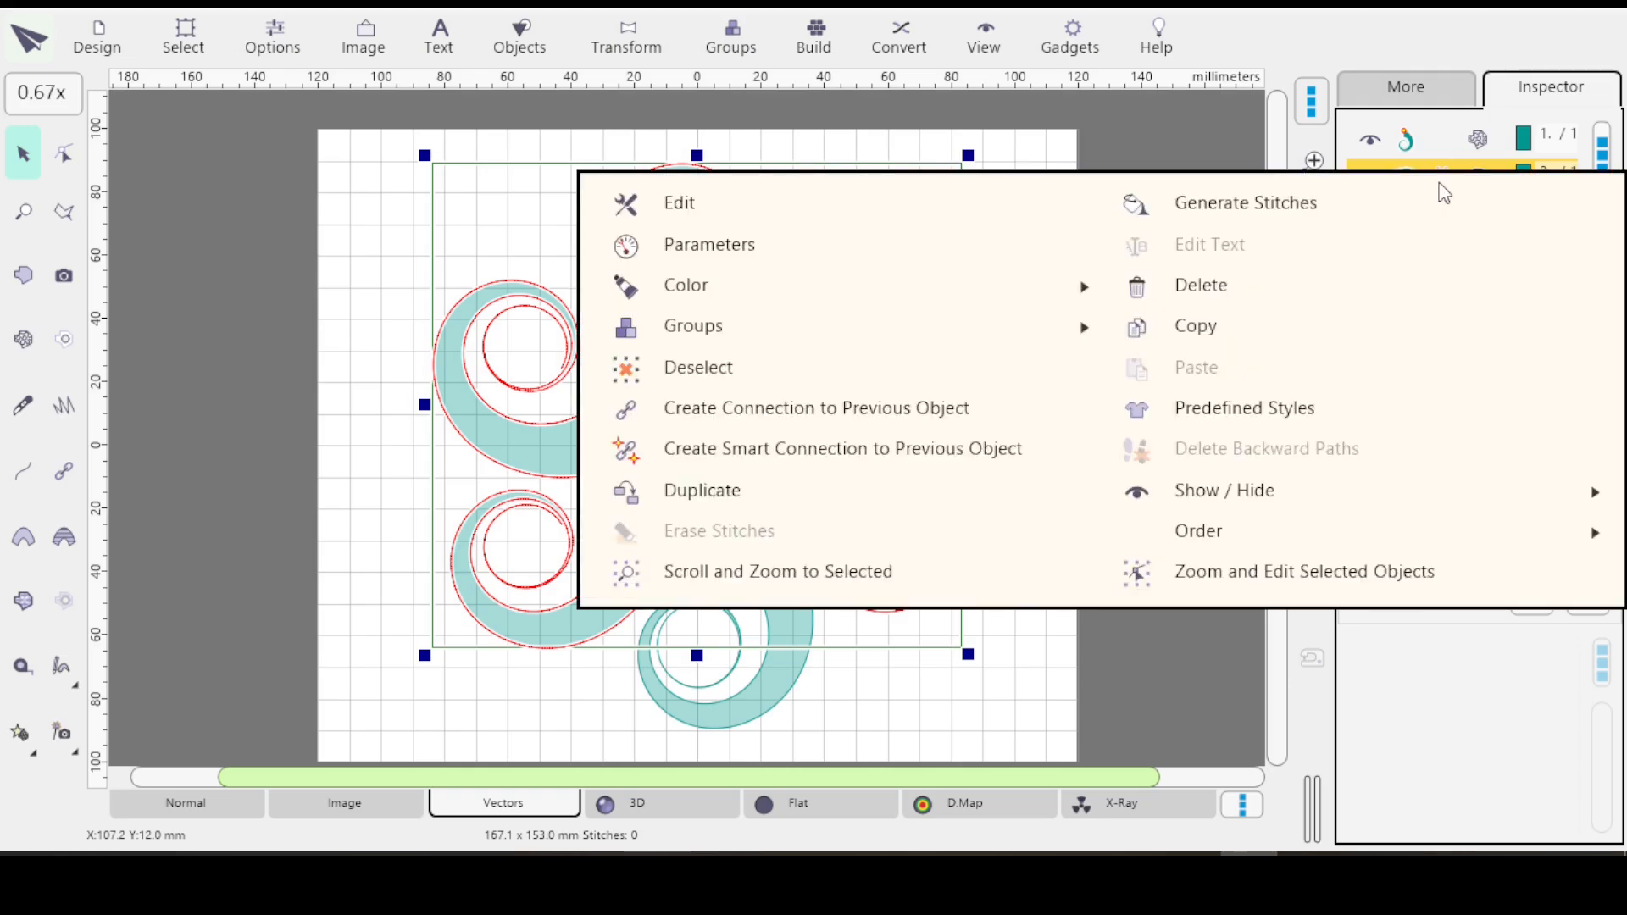
{"action": "left_click", "coordinate": [902, 410]}
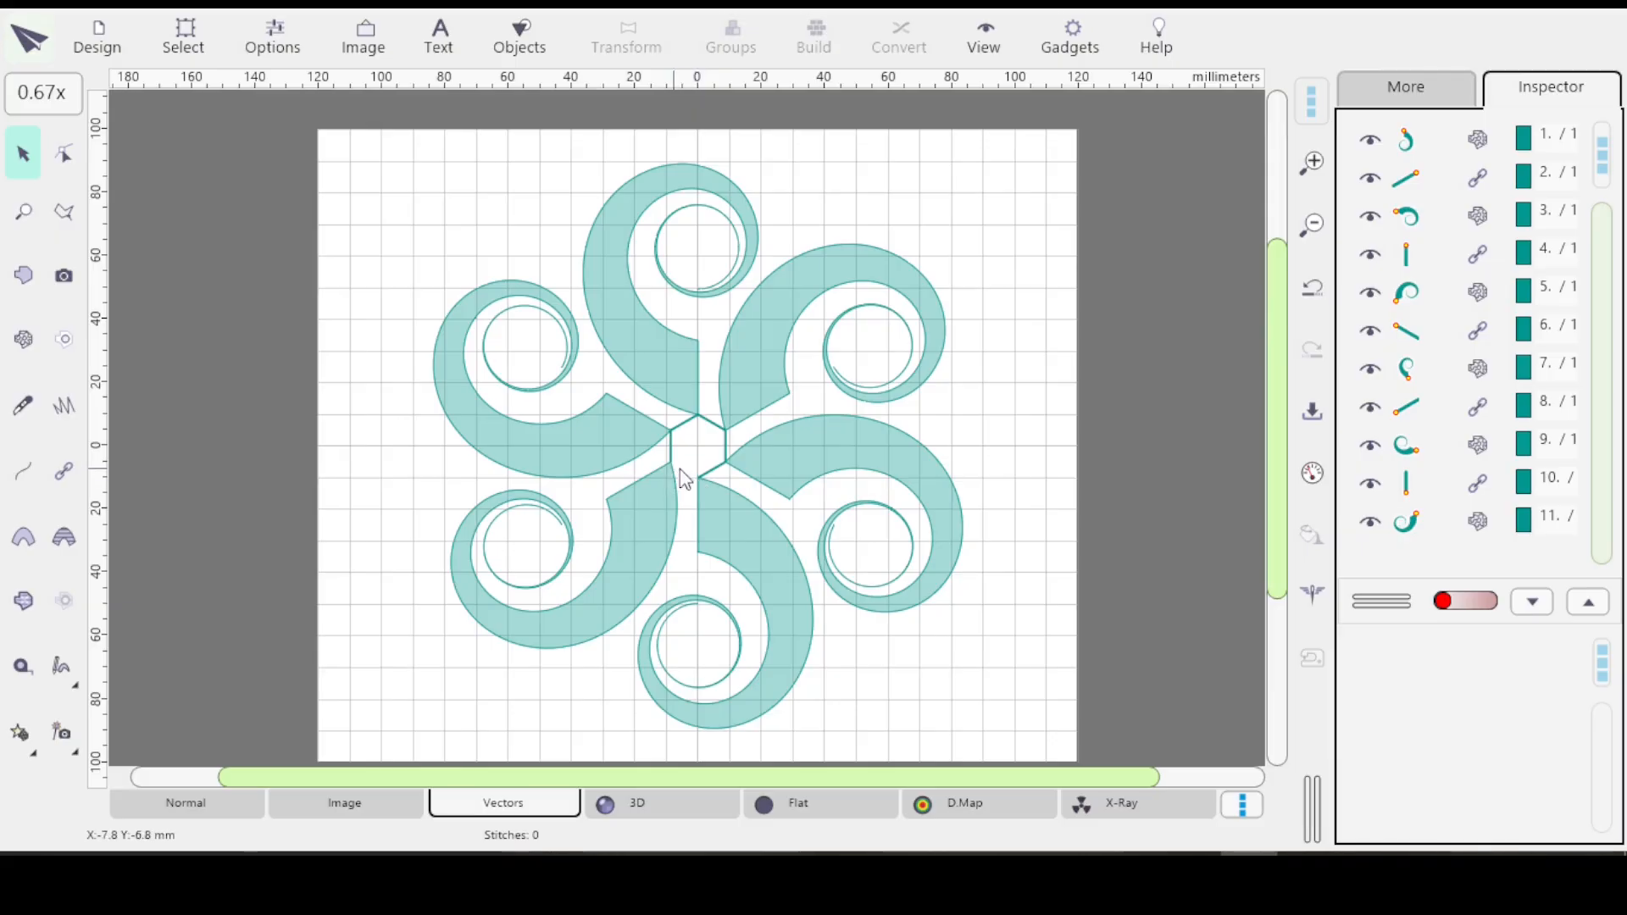
Step: Duplicate the first spiral and create a connection from the duplicate at the end of the sequence to its previous object
{"action": "left_click", "coordinate": [1479, 149]}
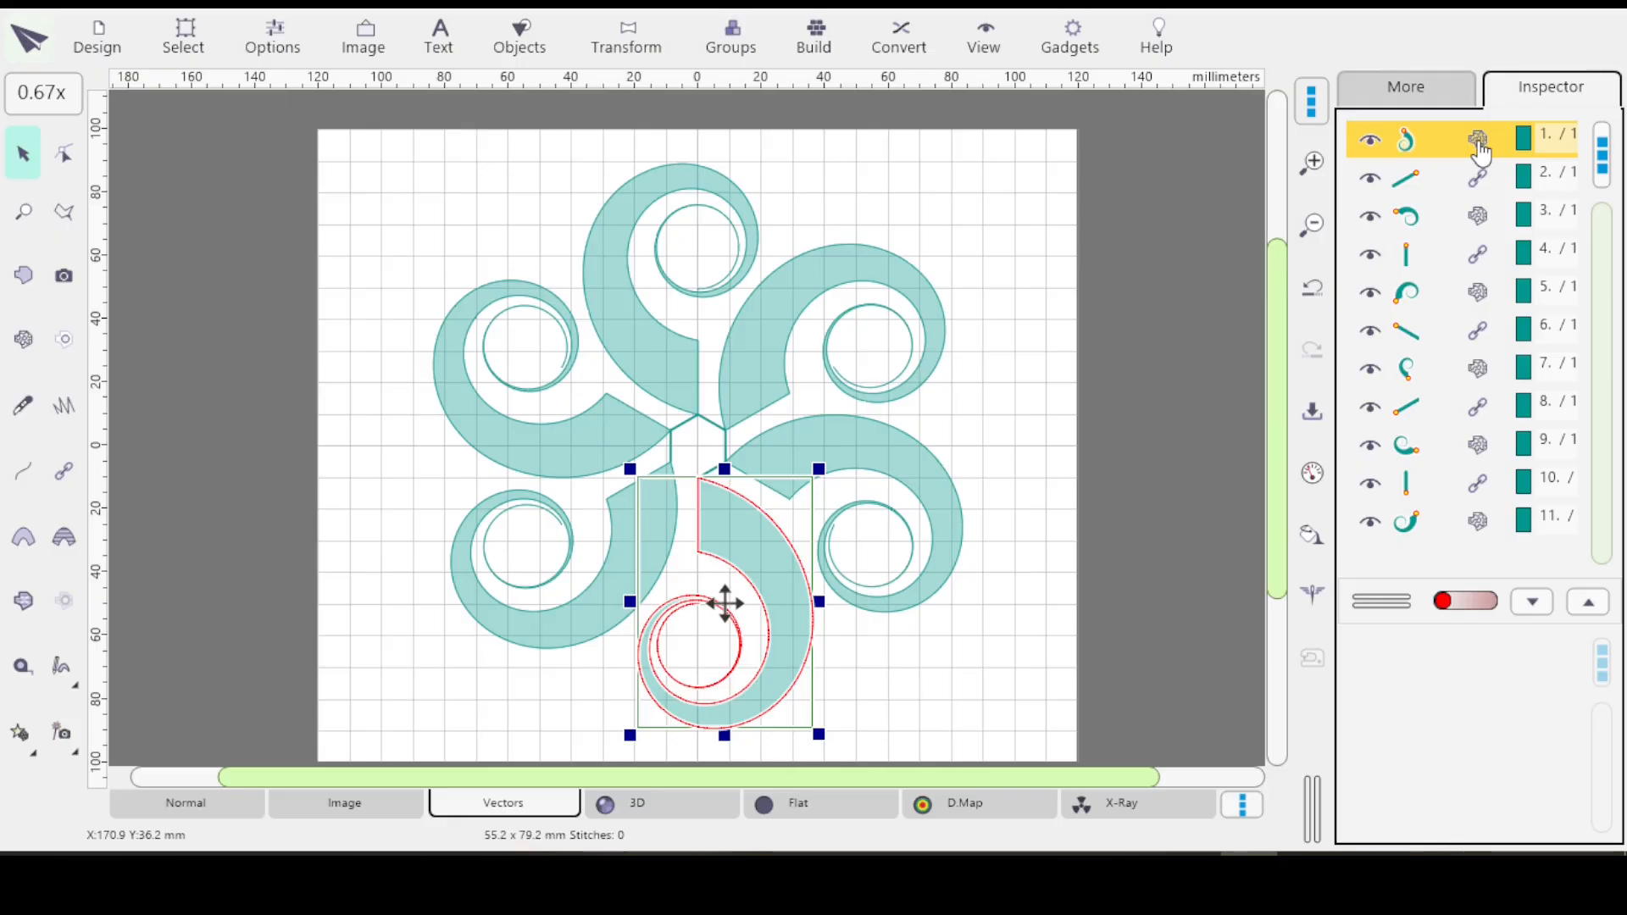
{"action": "key", "text": "ctrl+d"}
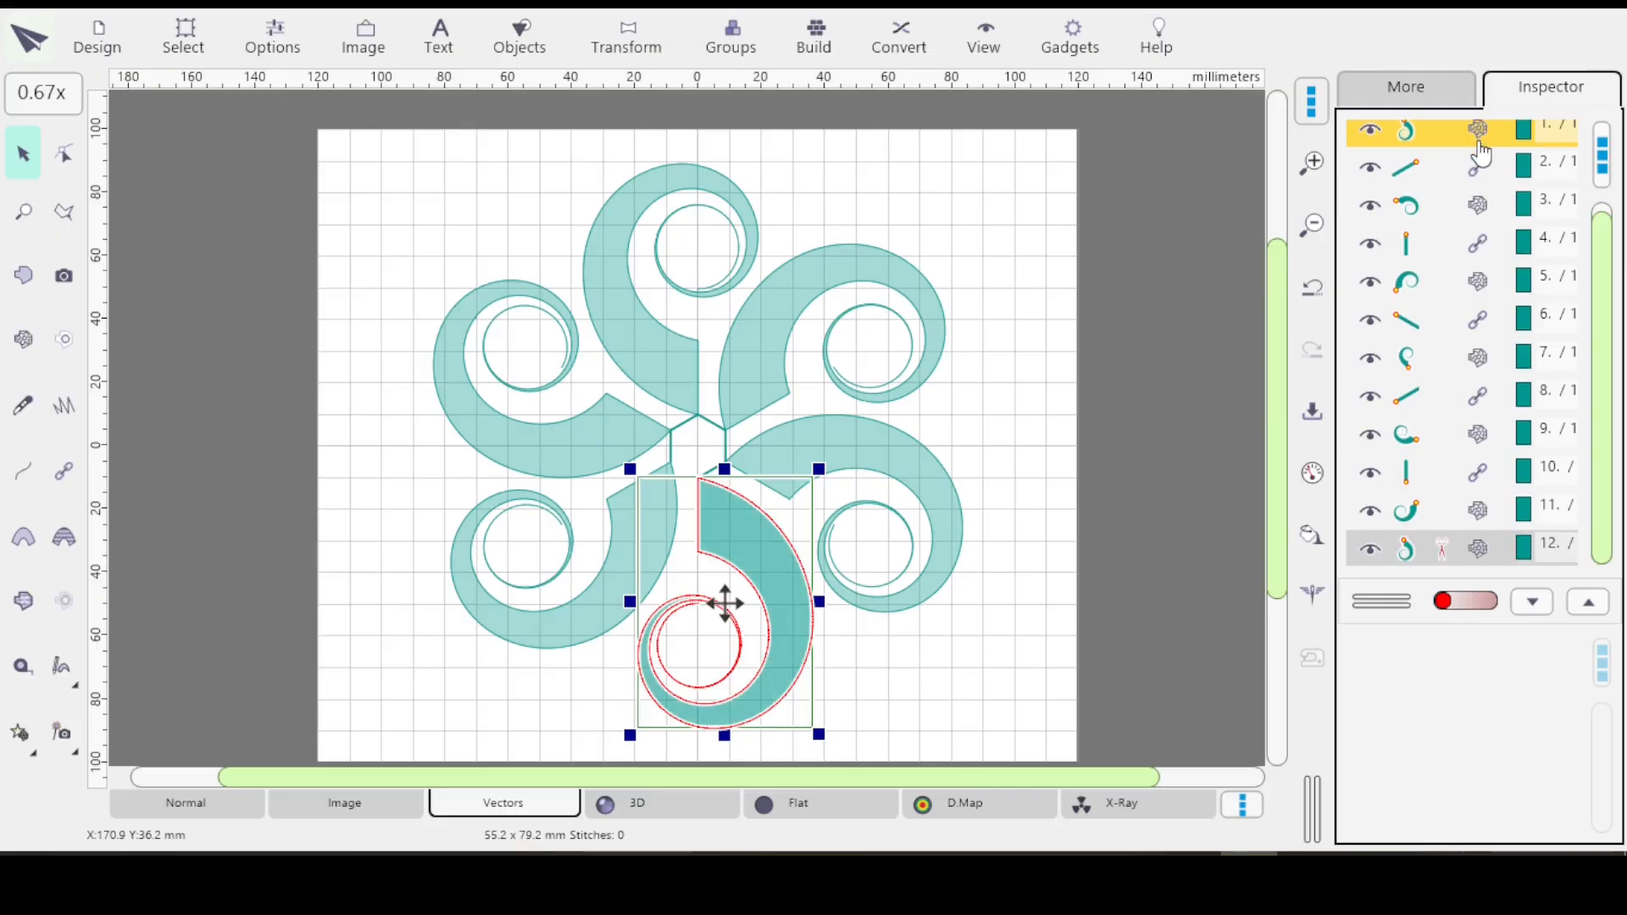
{"action": "left_click", "coordinate": [1447, 547]}
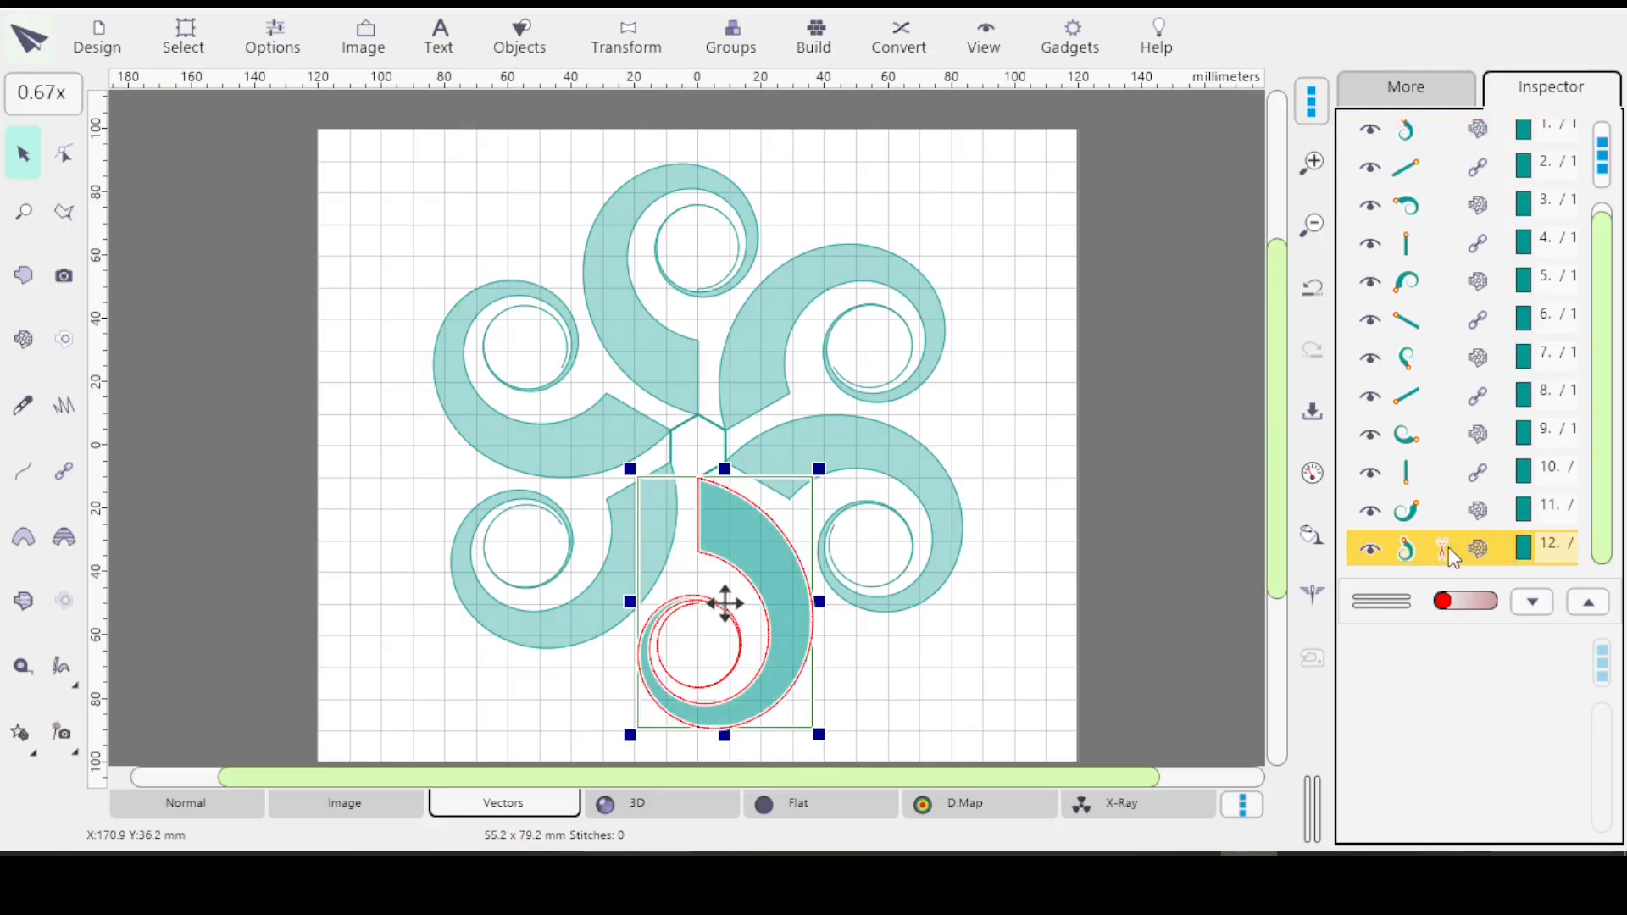
{"action": "right_click", "coordinate": [1447, 547]}
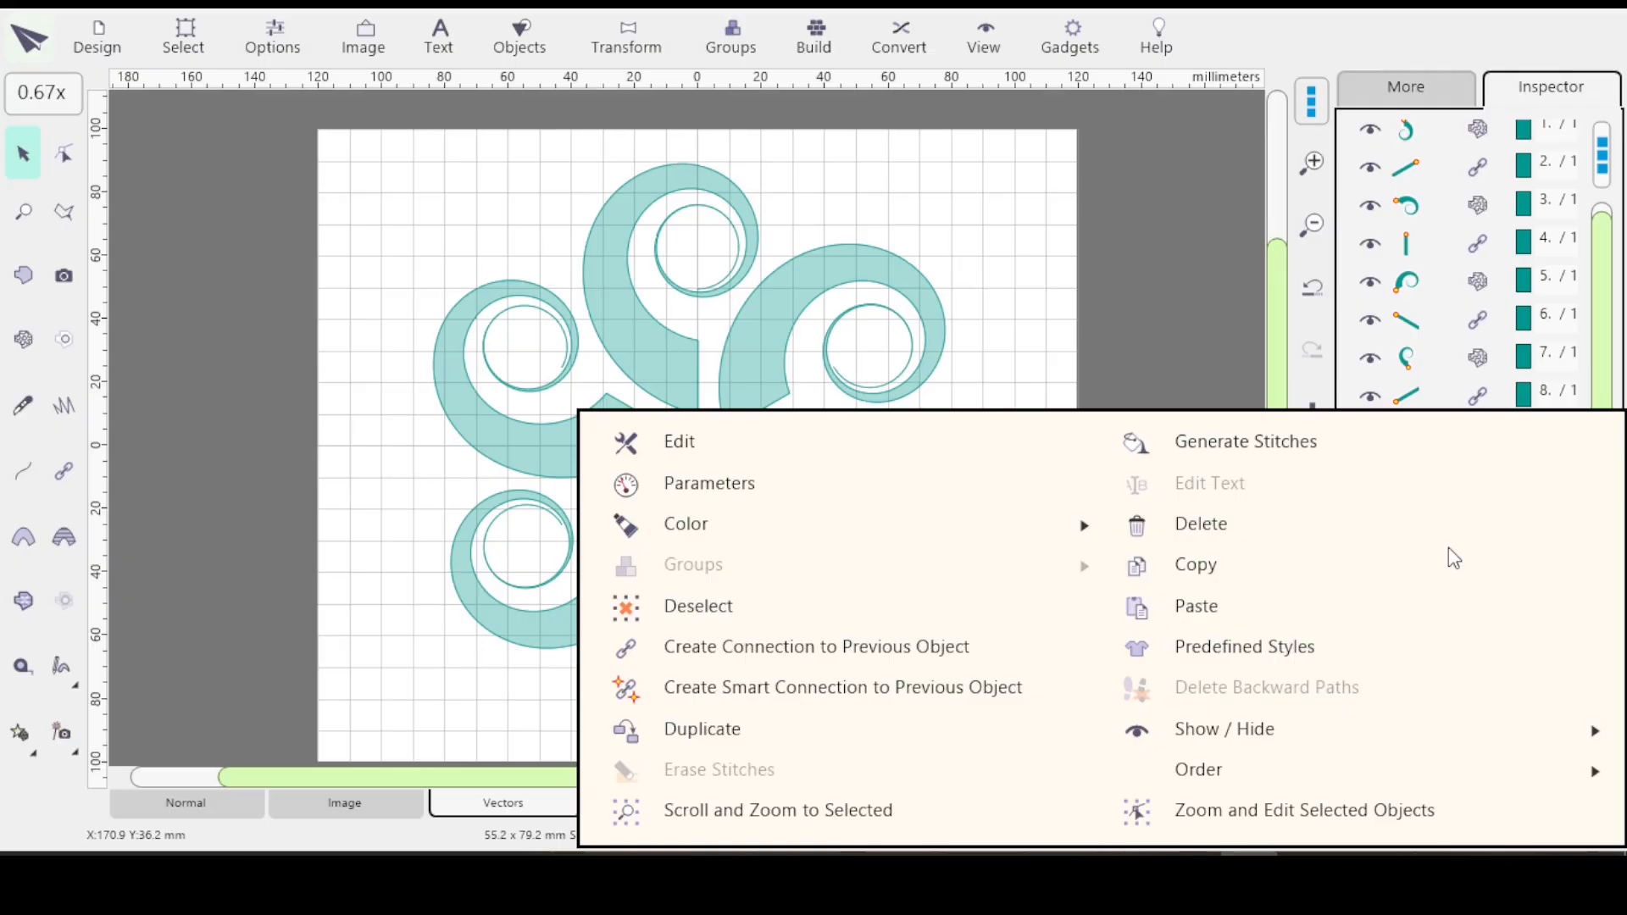
{"action": "left_click", "coordinate": [903, 647]}
{"action": "left_click", "coordinate": [898, 662]}
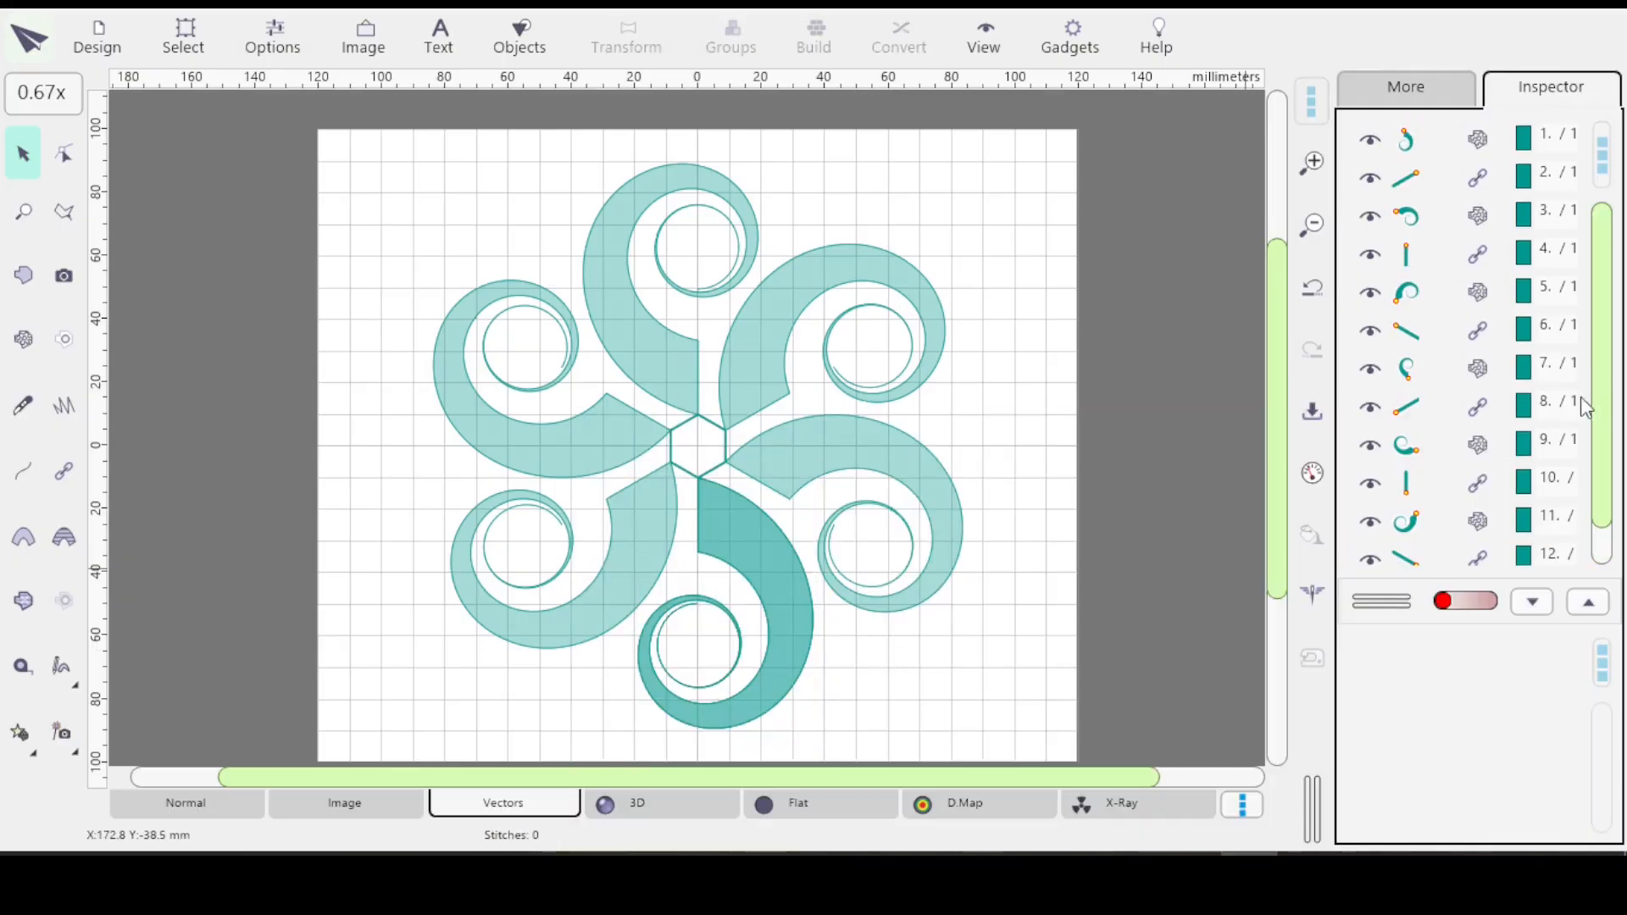
Step: Convert the last connection, object 12 just before the duplicate spiral, to an outline
{"action": "scroll", "coordinate": [1600, 423], "scroll_direction": "down", "scroll_amount": 1}
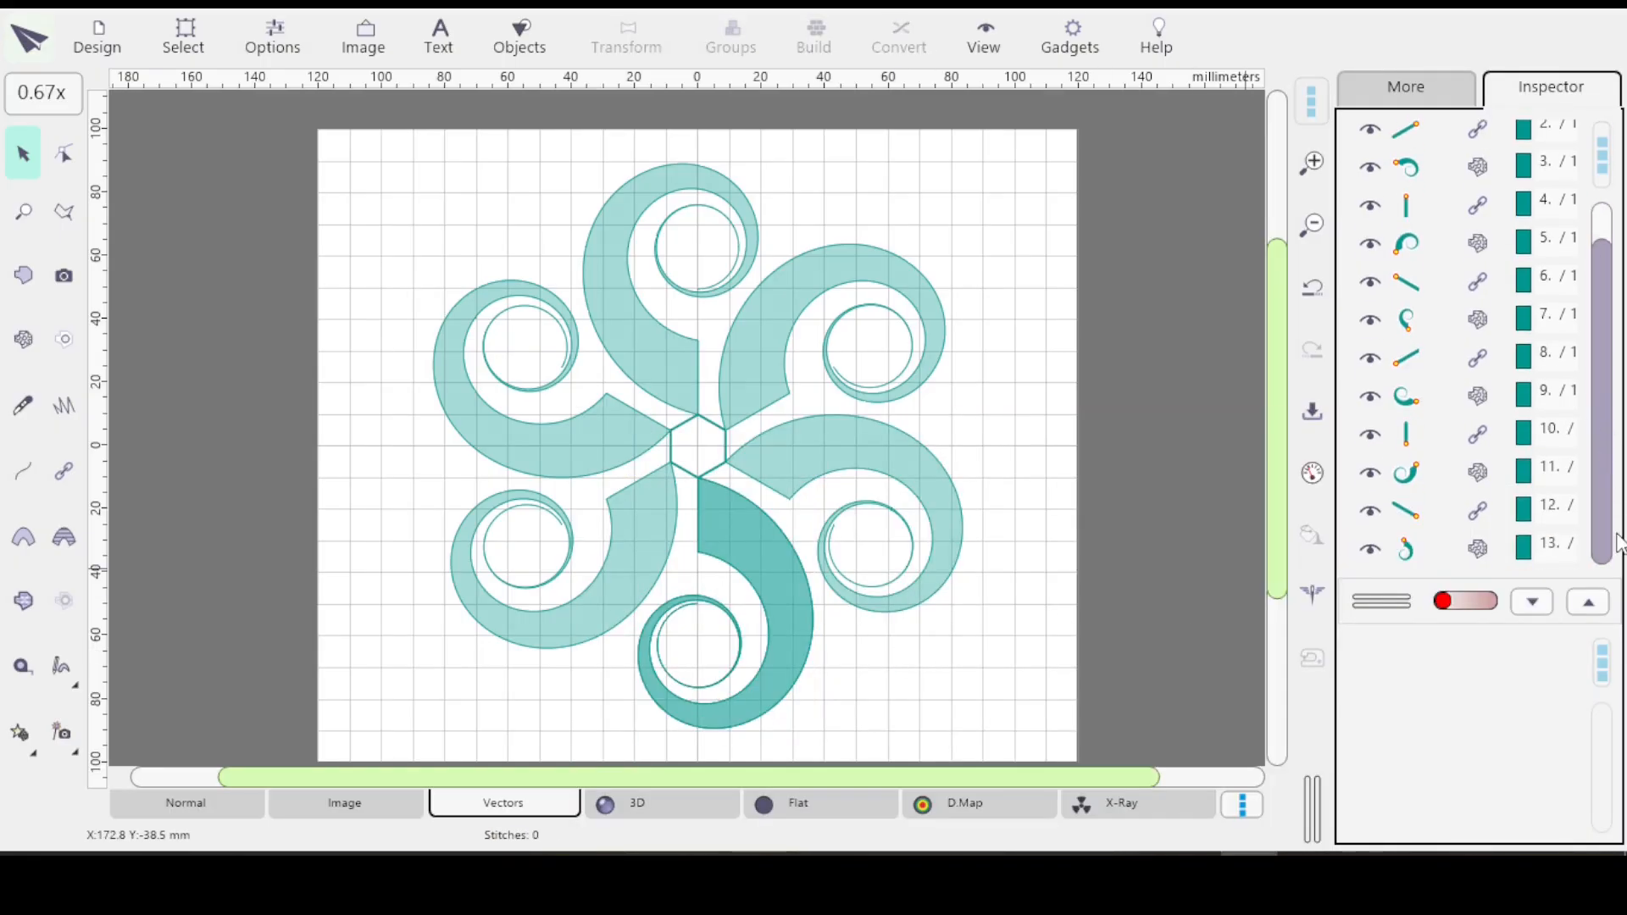
{"action": "left_click", "coordinate": [1481, 563]}
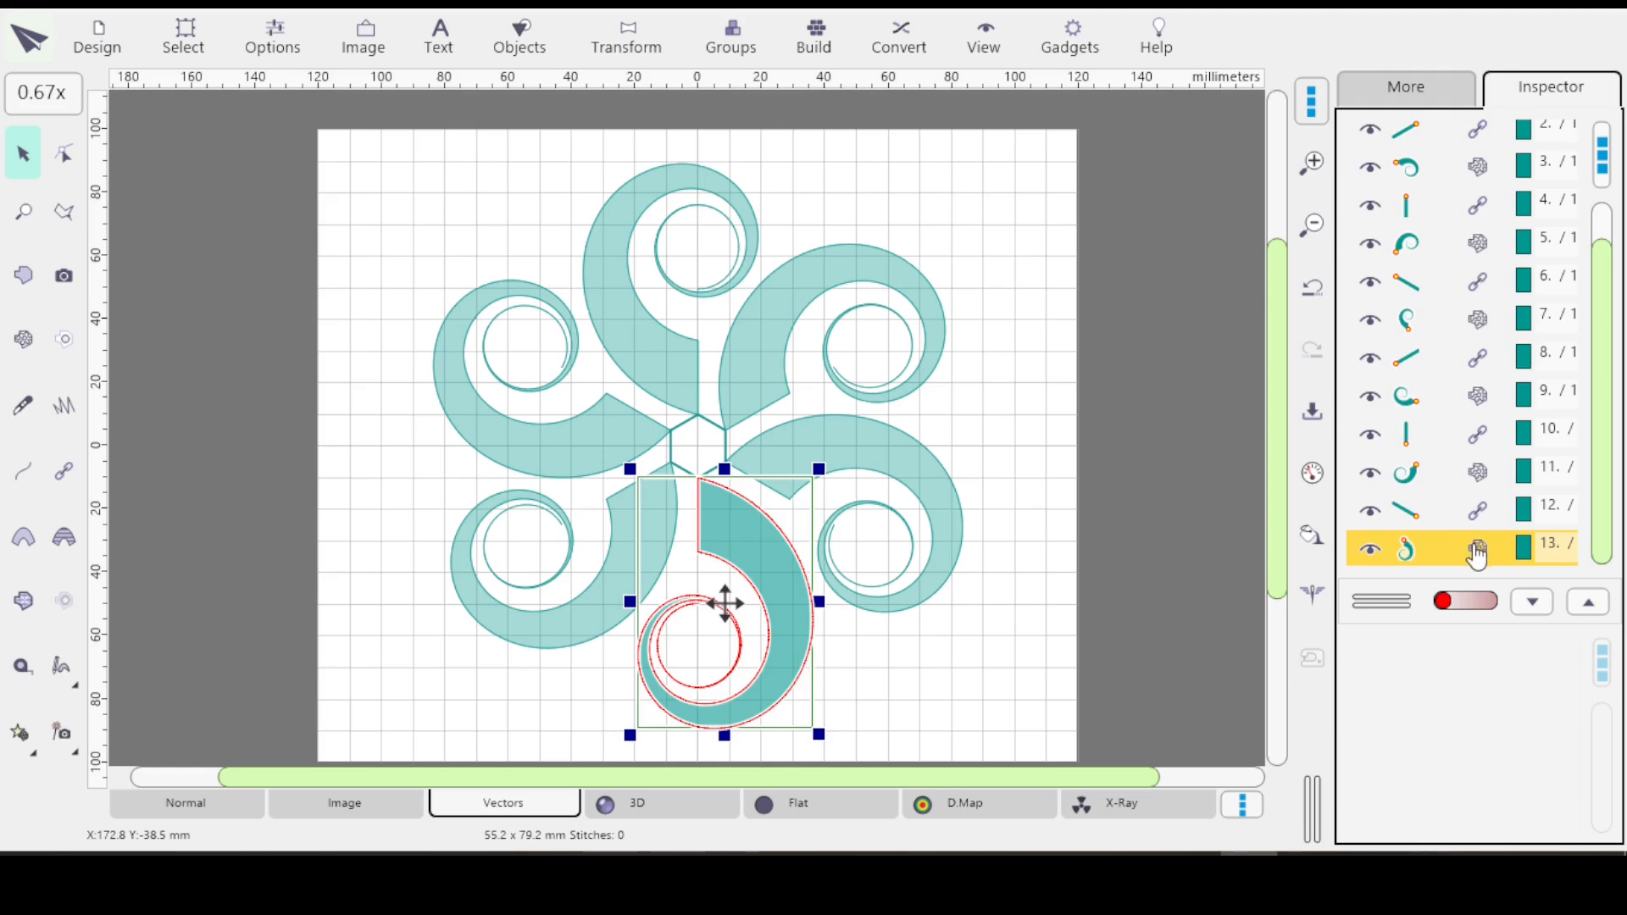
{"action": "key", "text": "Up"}
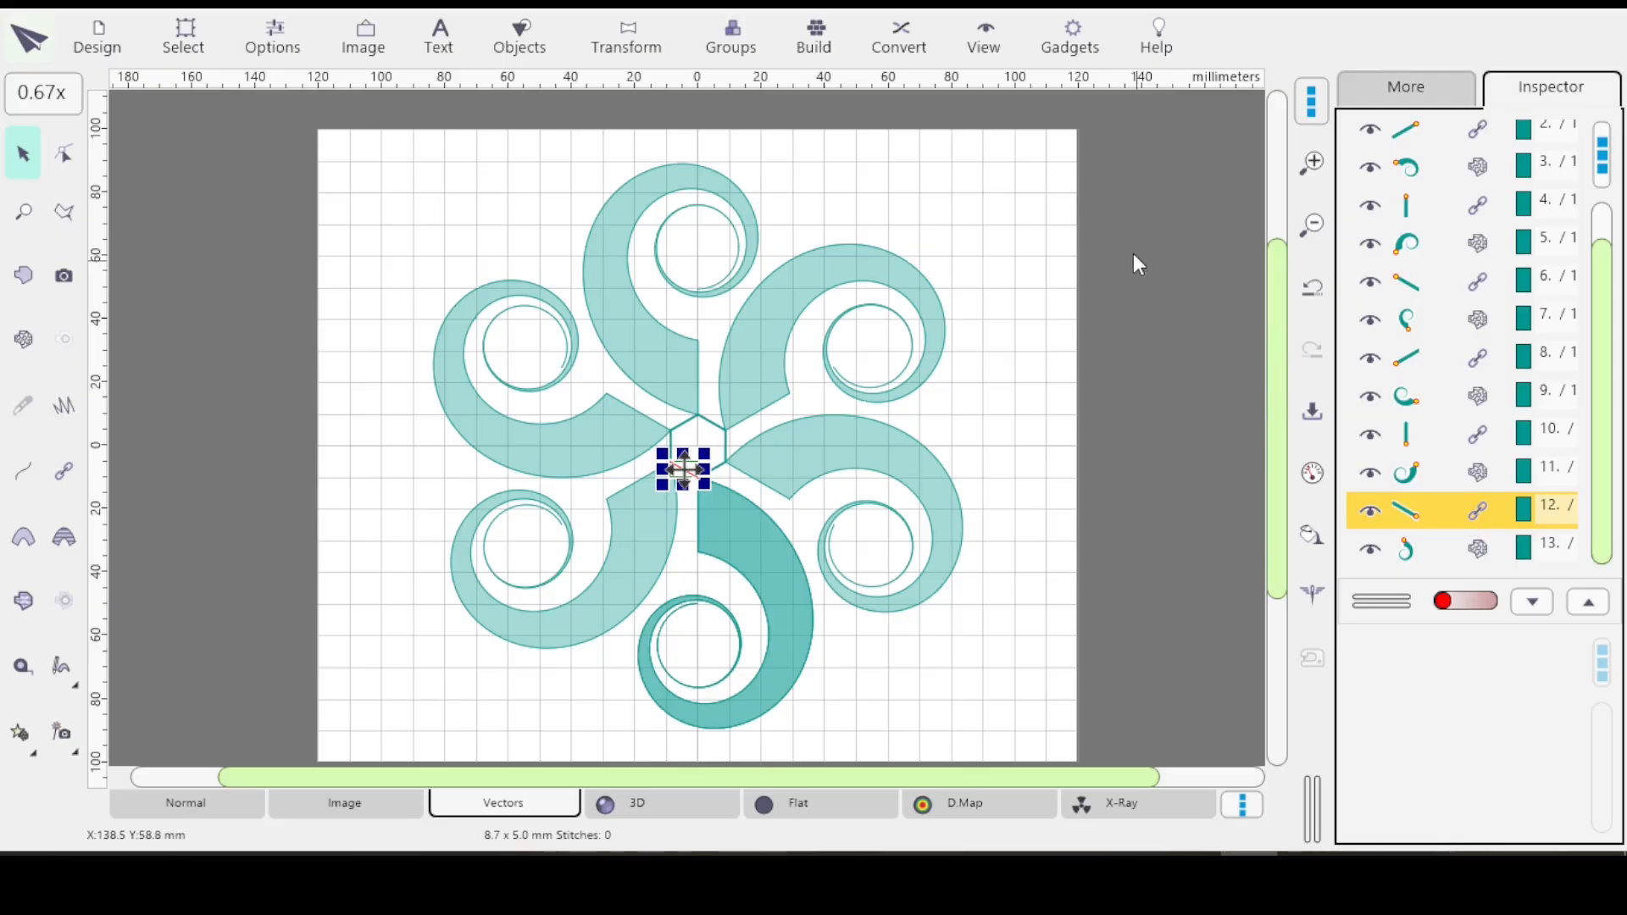
{"action": "left_click", "coordinate": [896, 37]}
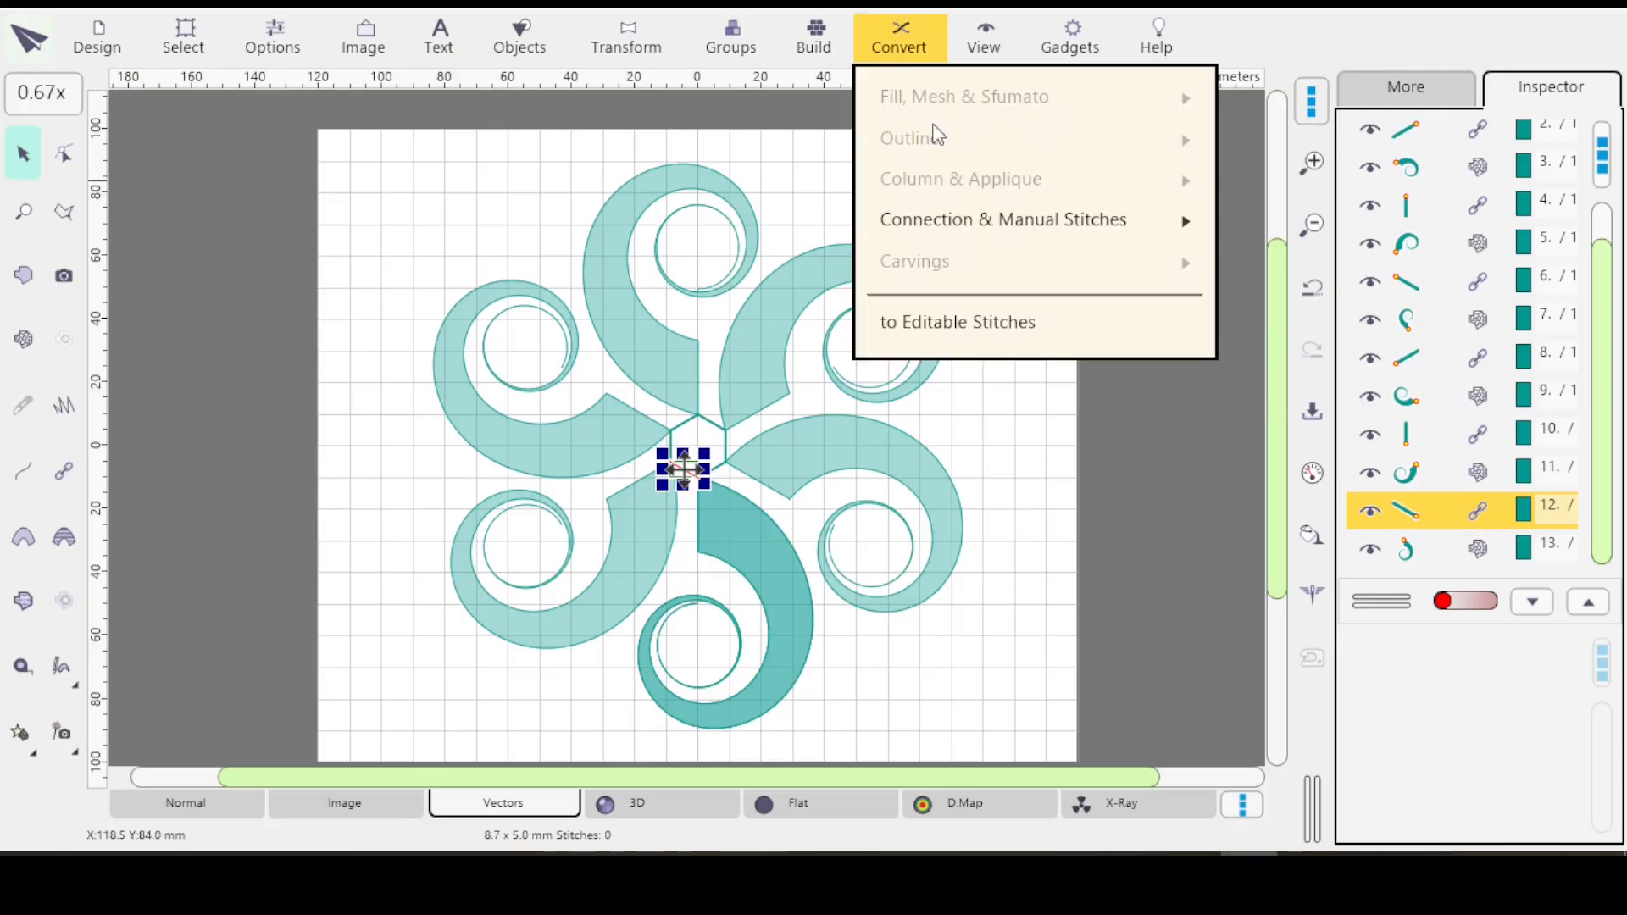
{"action": "mouse_move", "coordinate": [977, 215]}
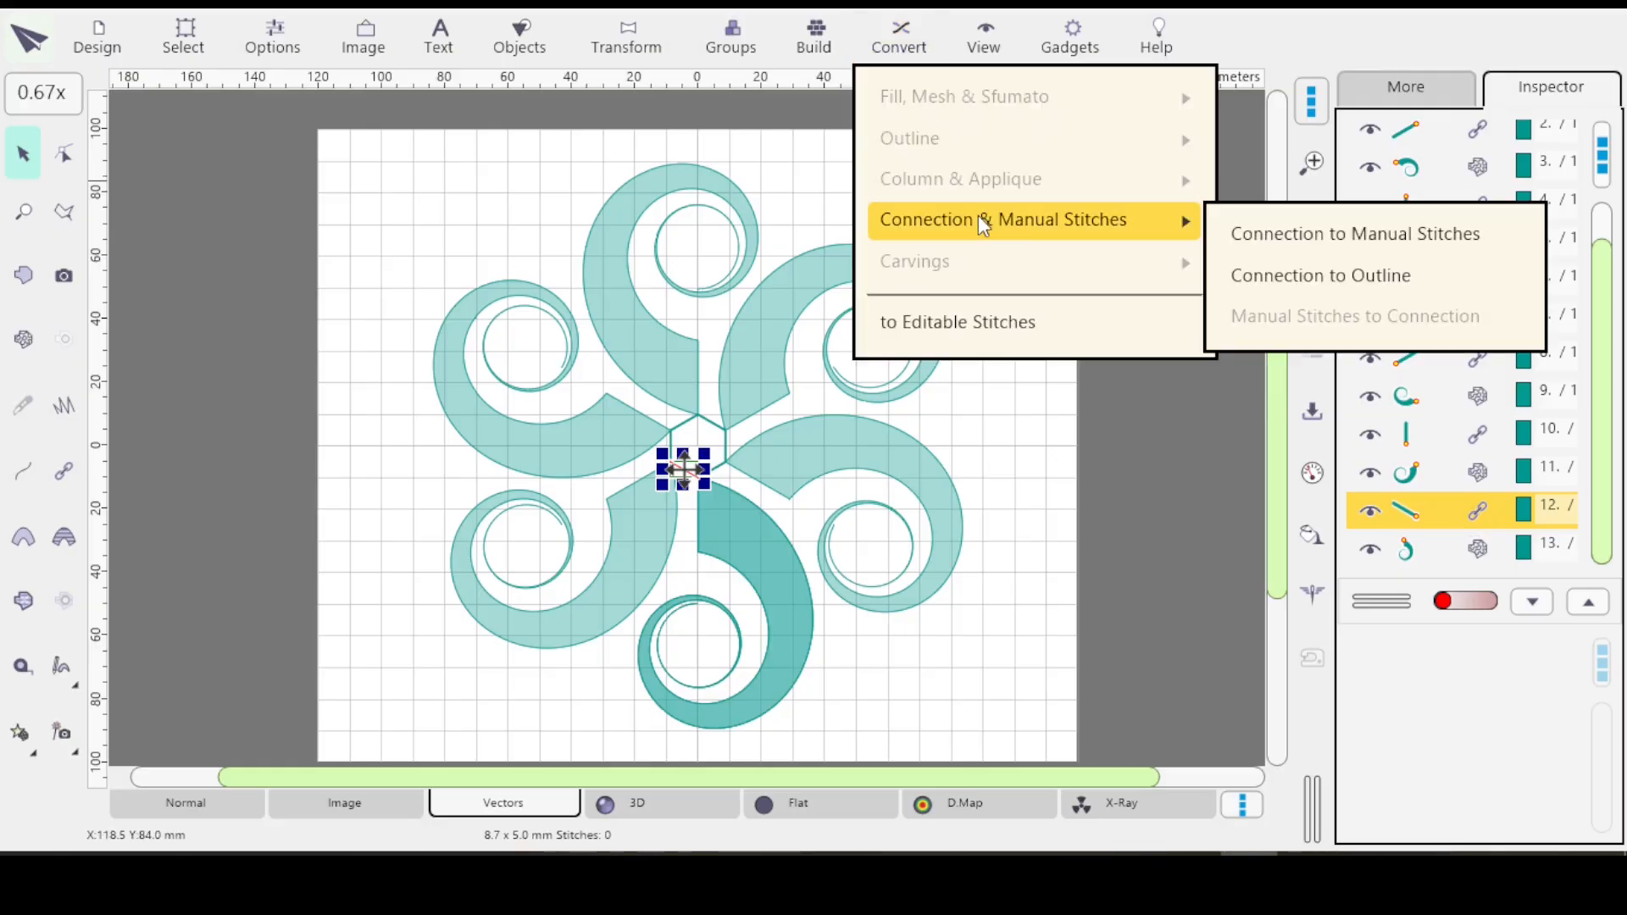
{"action": "left_click", "coordinate": [1257, 276]}
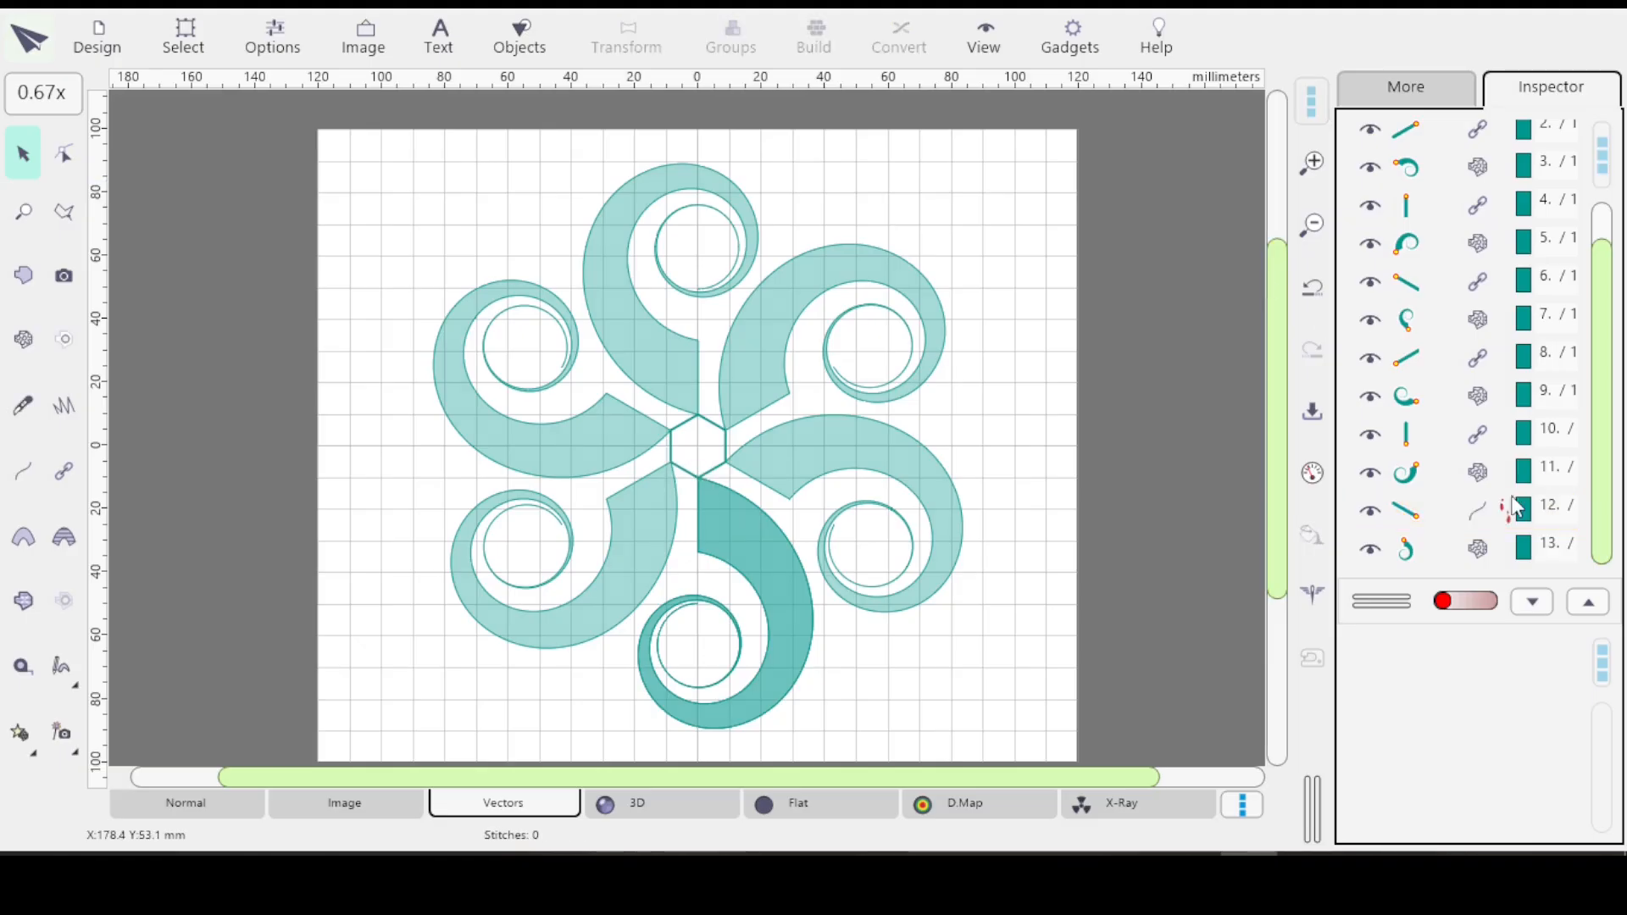
Step: Delete the duplicate spiral at the end of the object sequence
{"action": "left_click", "coordinate": [1479, 558]}
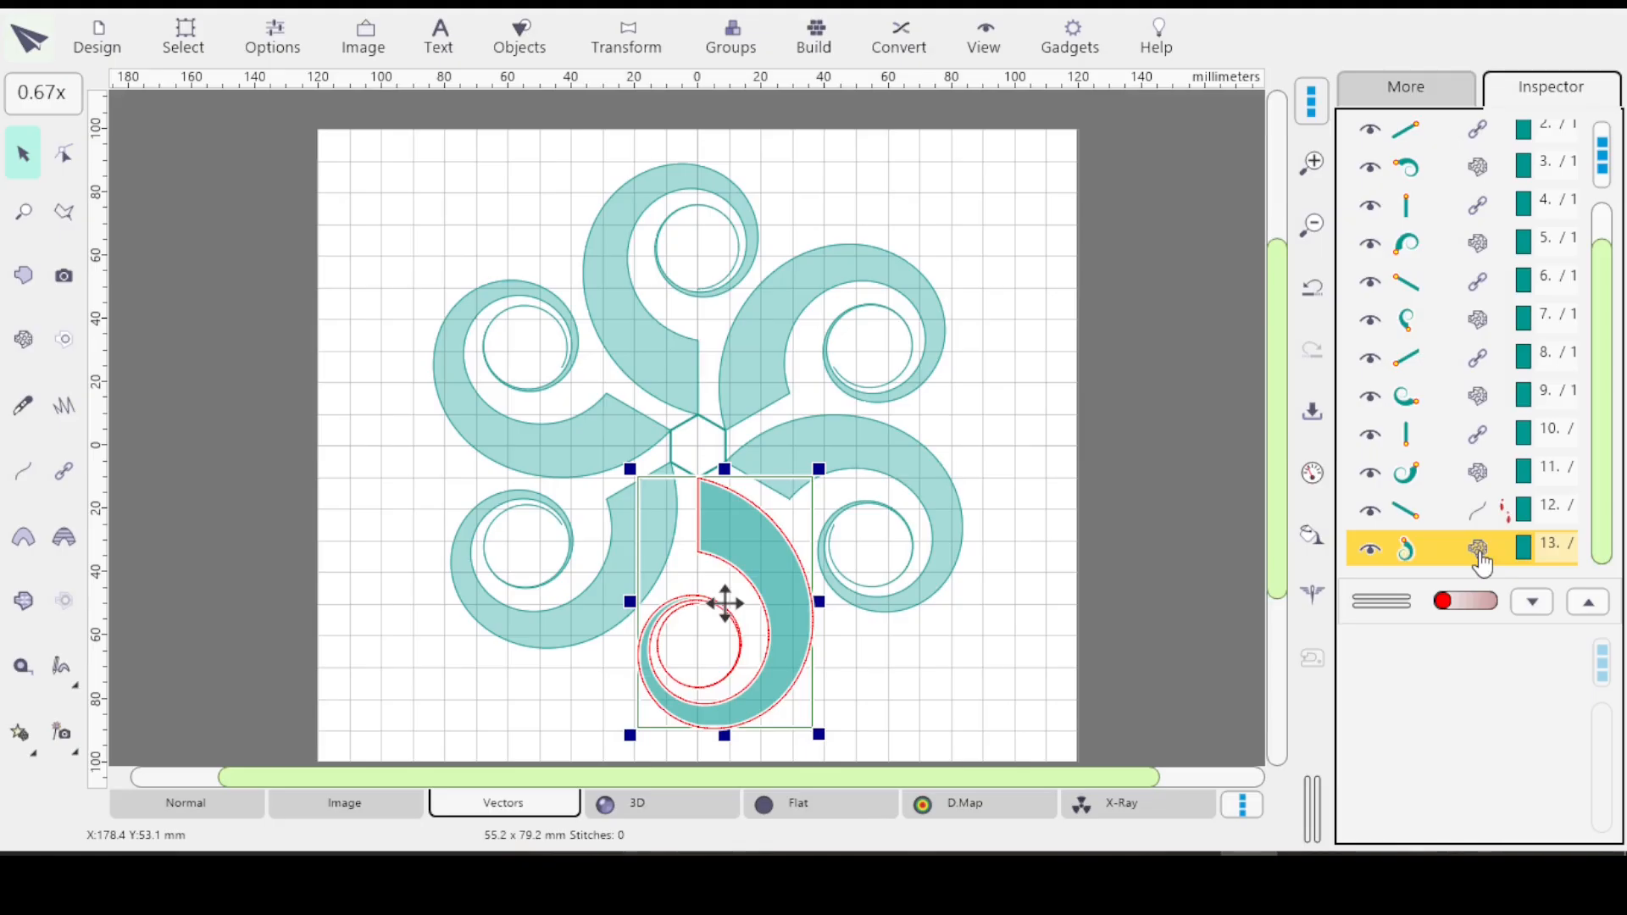
{"action": "left_click", "coordinate": [1481, 563]}
{"action": "scroll", "coordinate": [1593, 508], "scroll_direction": "up", "scroll_amount": 1}
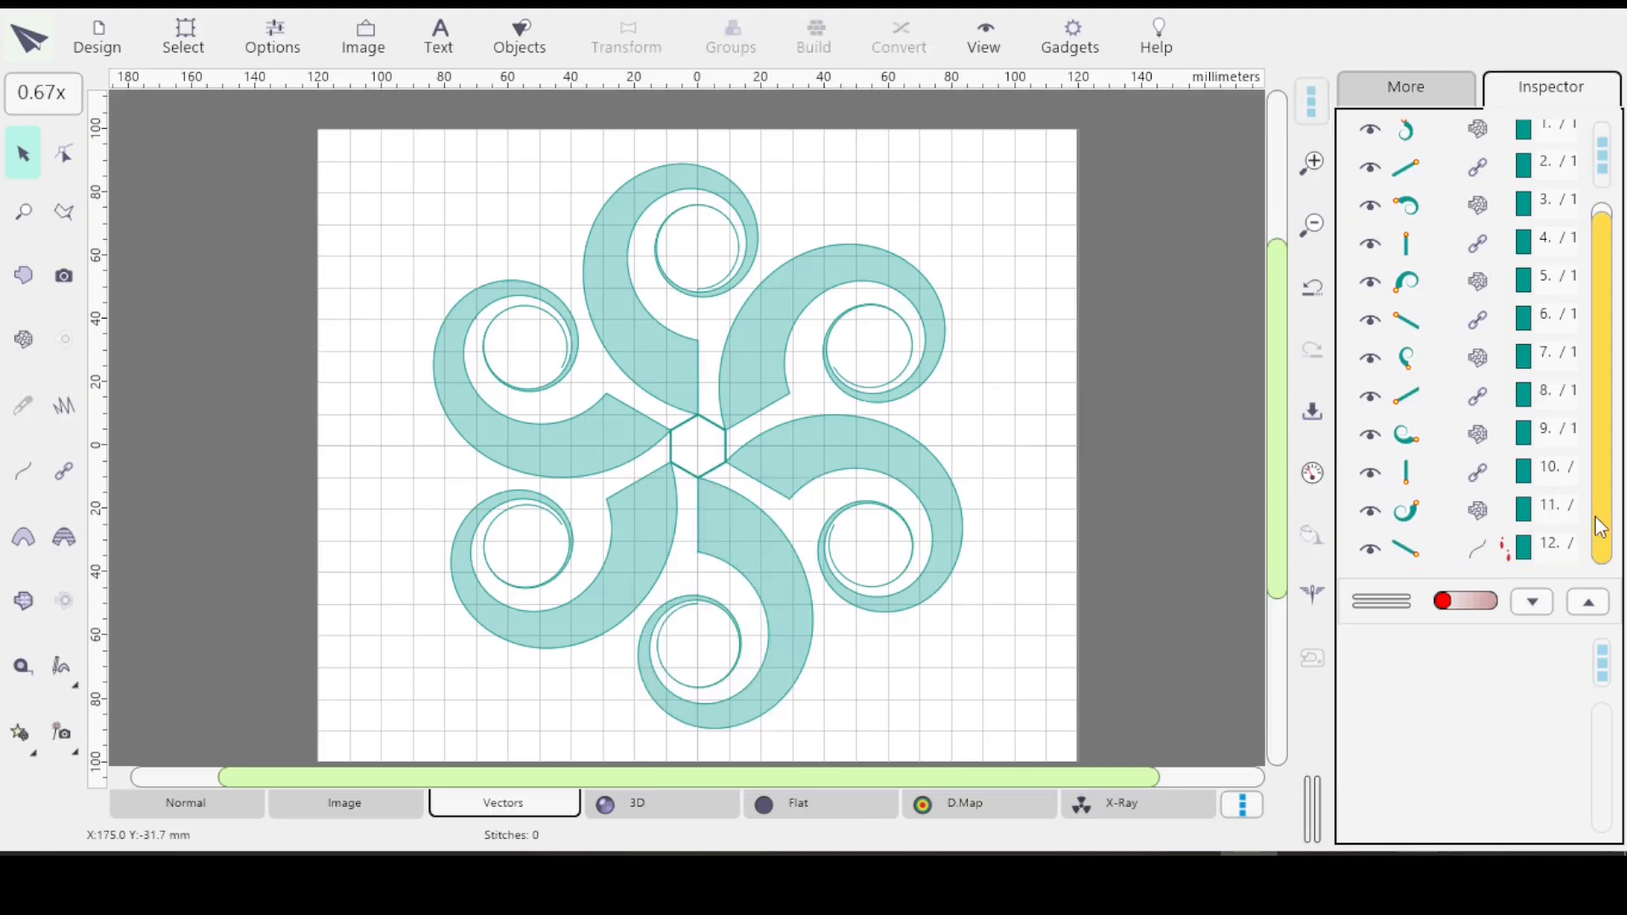
Step: Select all connection objects in the design and convert them to outlines
{"action": "left_click_drag", "start_coordinate": [1604, 491], "coordinate": [1594, 398]}
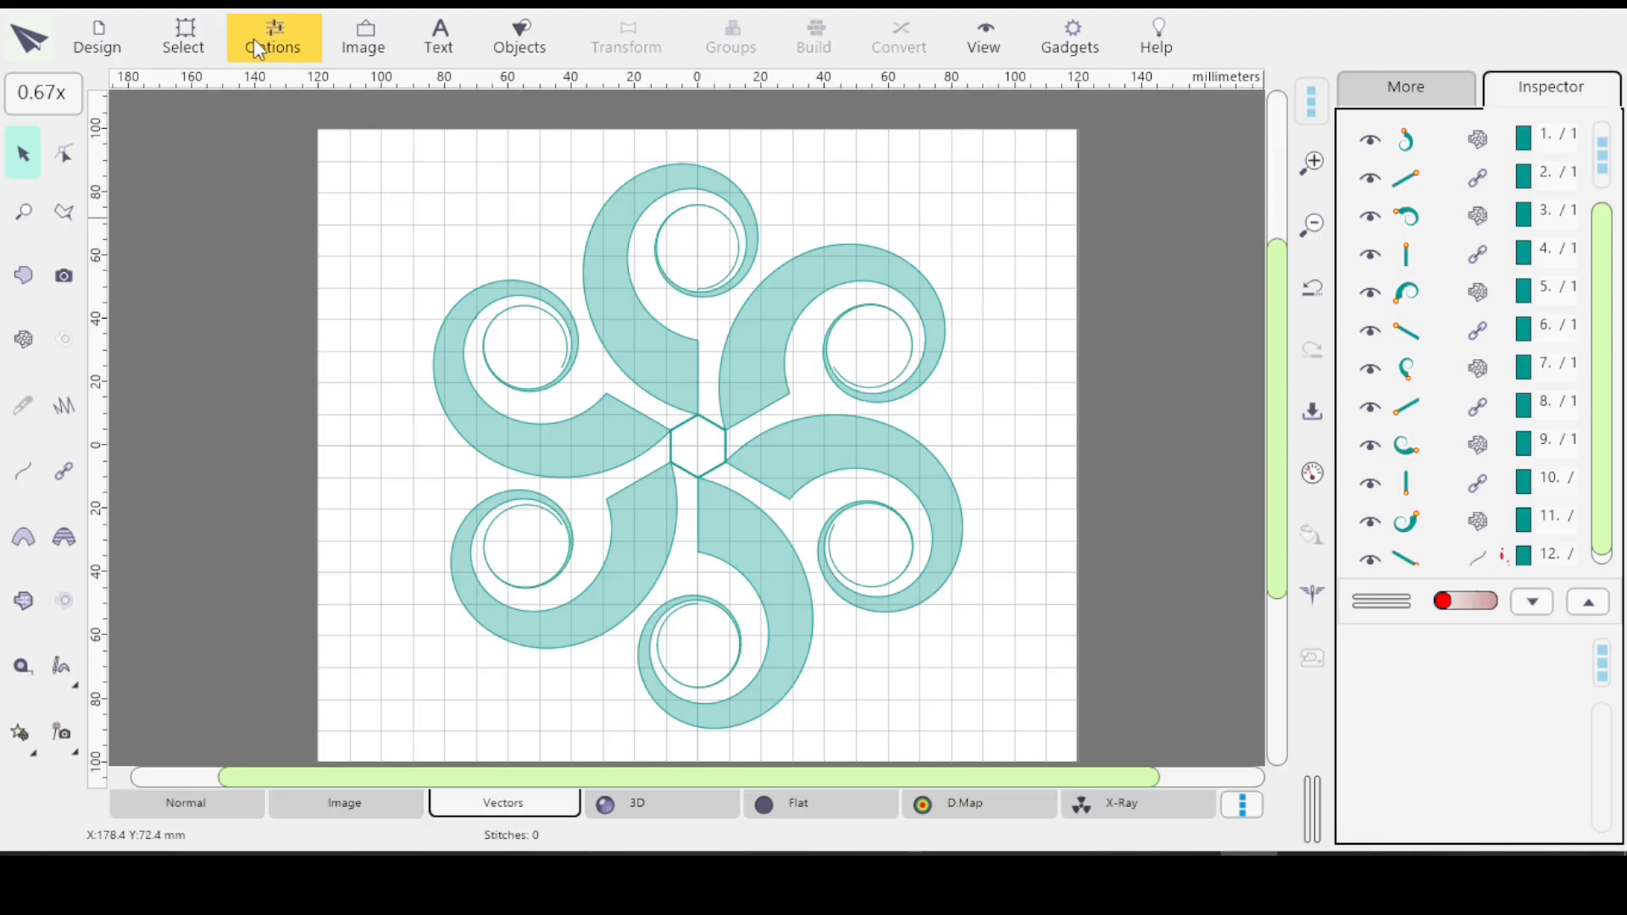
{"action": "left_click", "coordinate": [182, 53]}
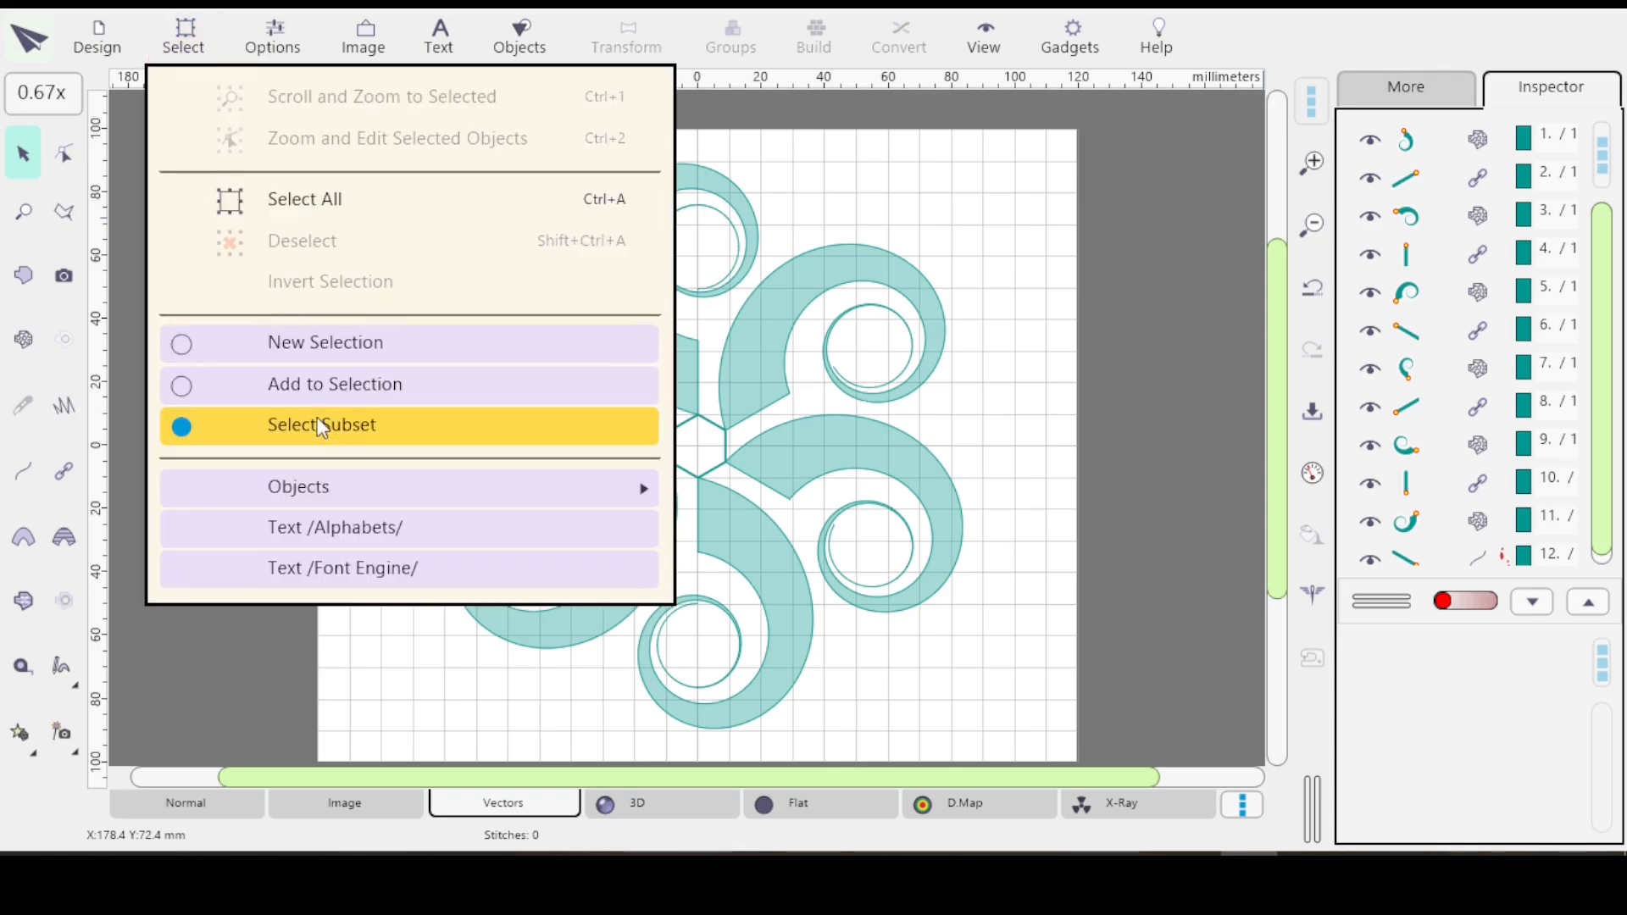
{"action": "mouse_move", "coordinate": [357, 503]}
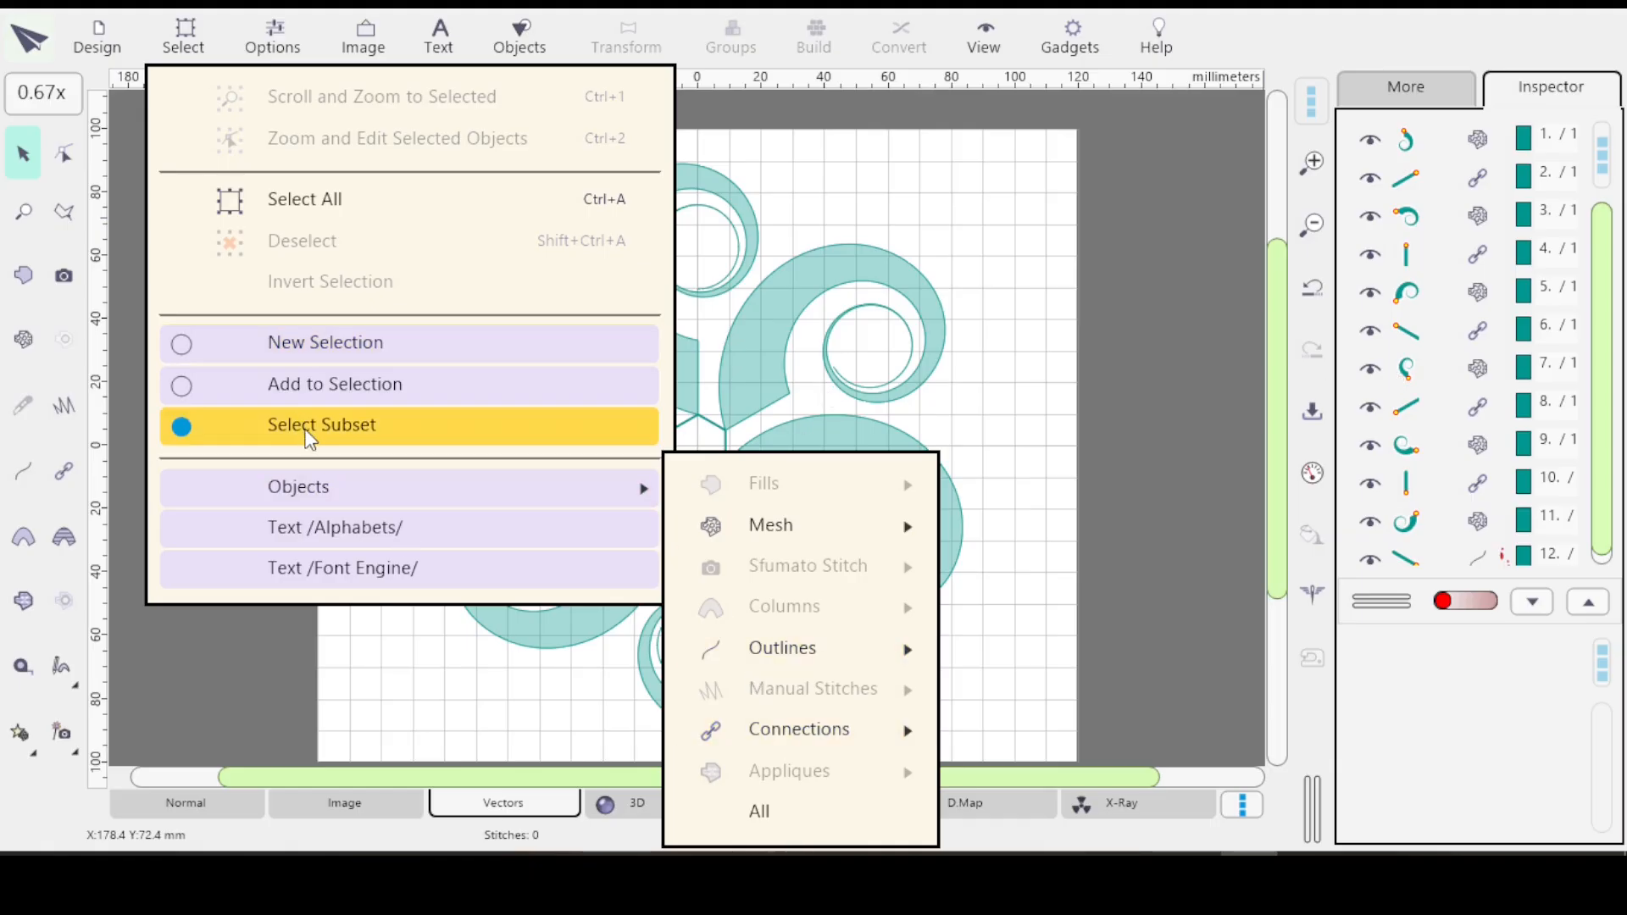
{"action": "mouse_move", "coordinate": [785, 730]}
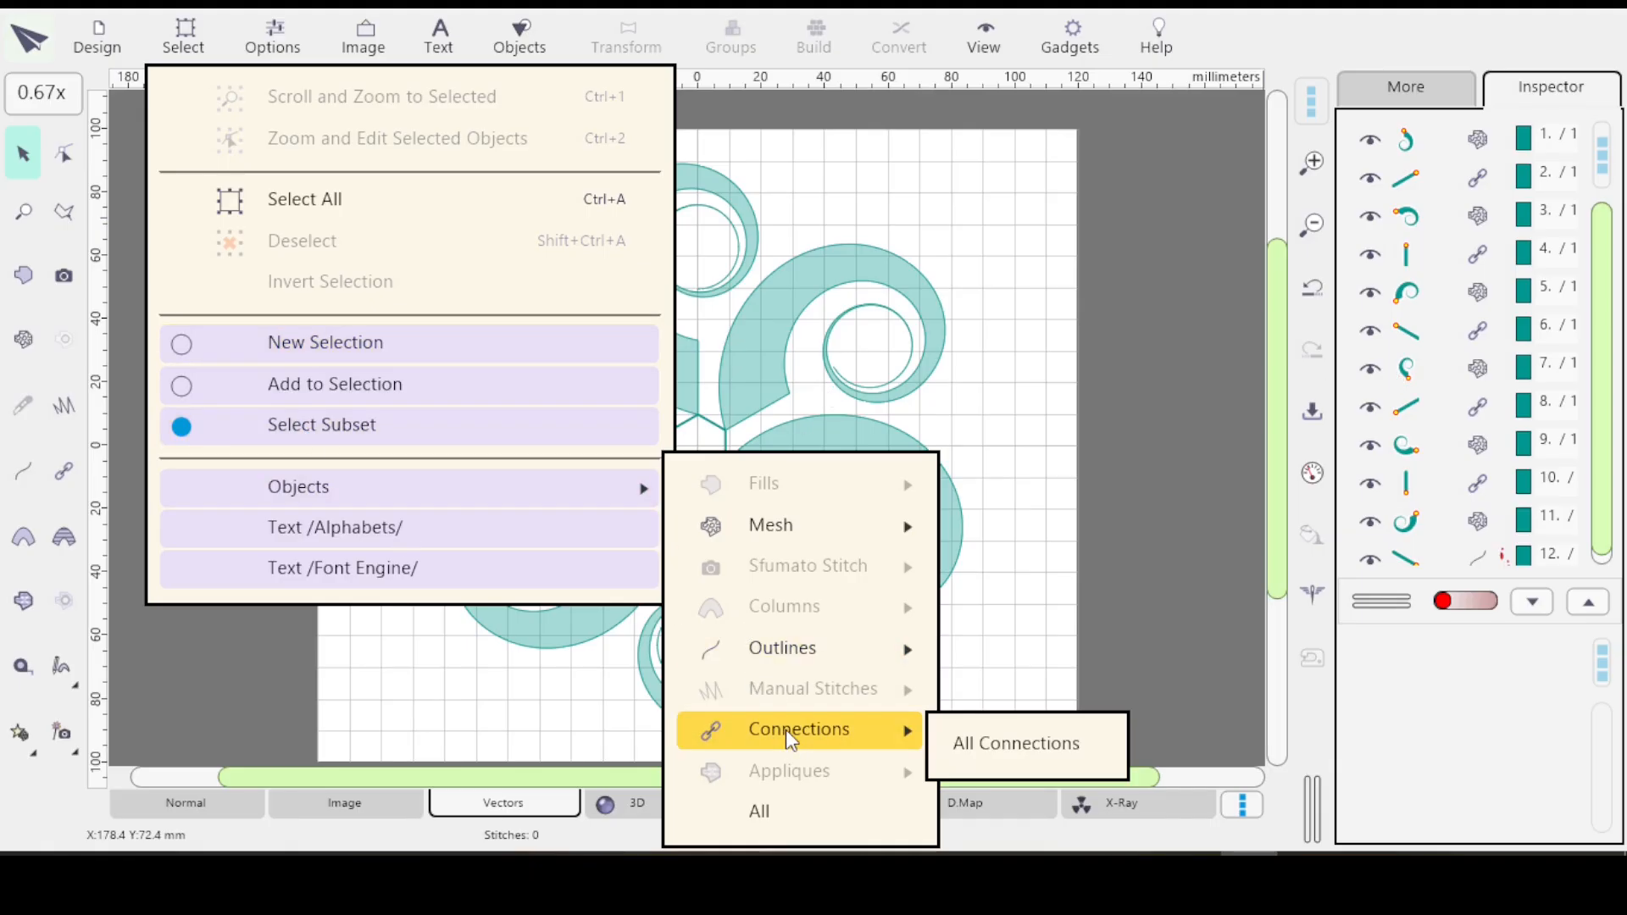
{"action": "left_click", "coordinate": [1091, 749]}
{"action": "key", "text": "ctrl+1"}
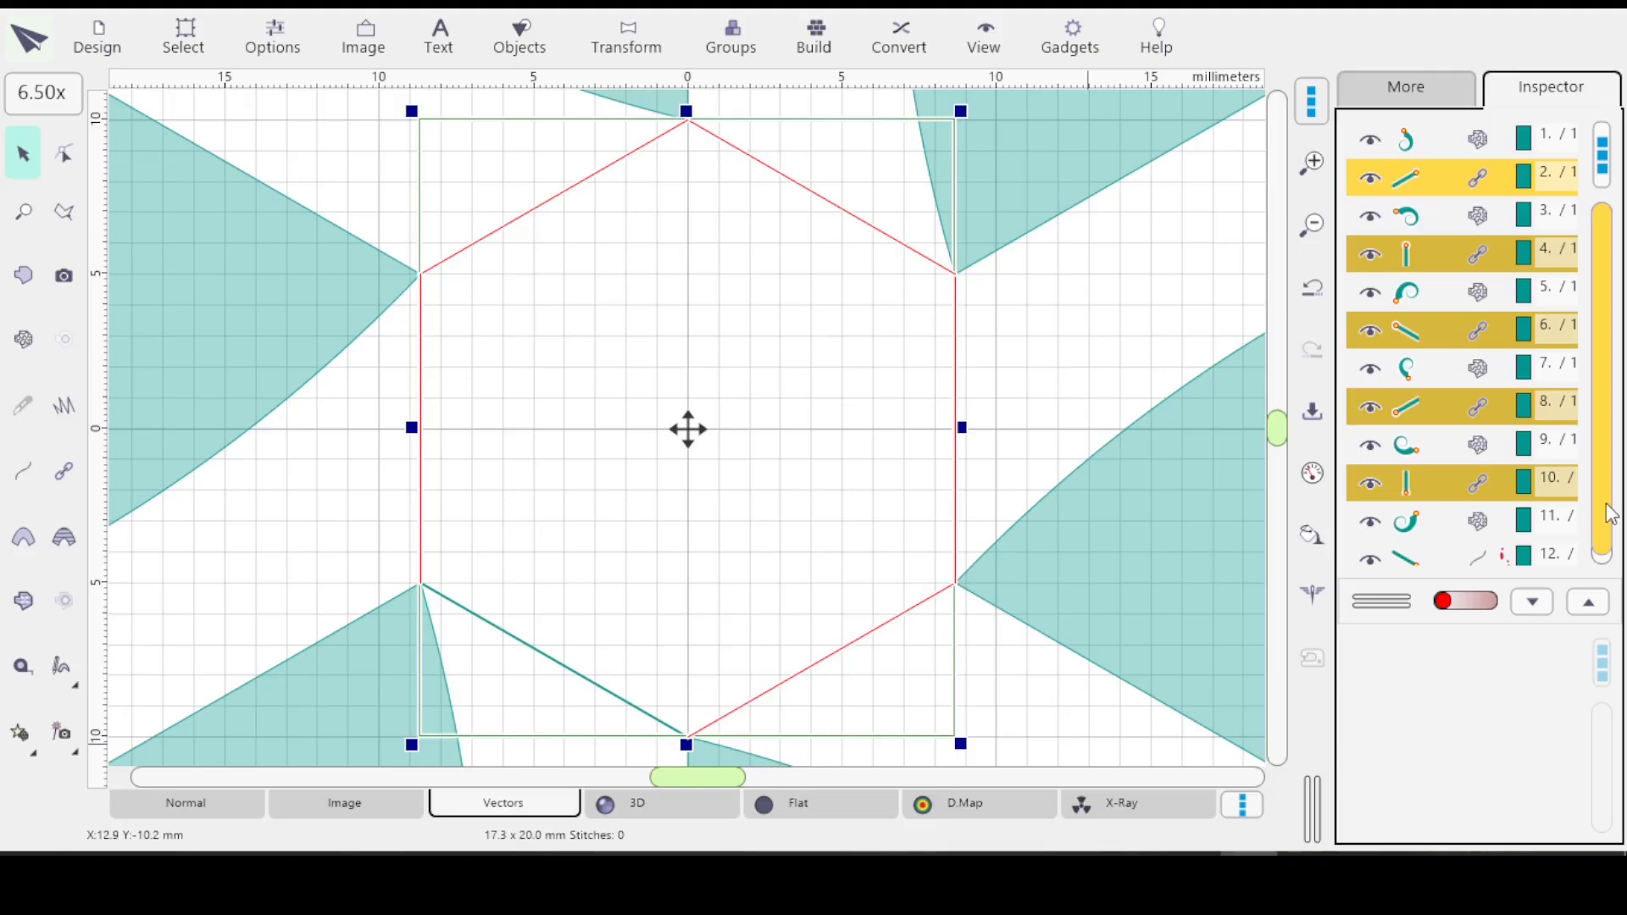
{"action": "left_click", "coordinate": [888, 51]}
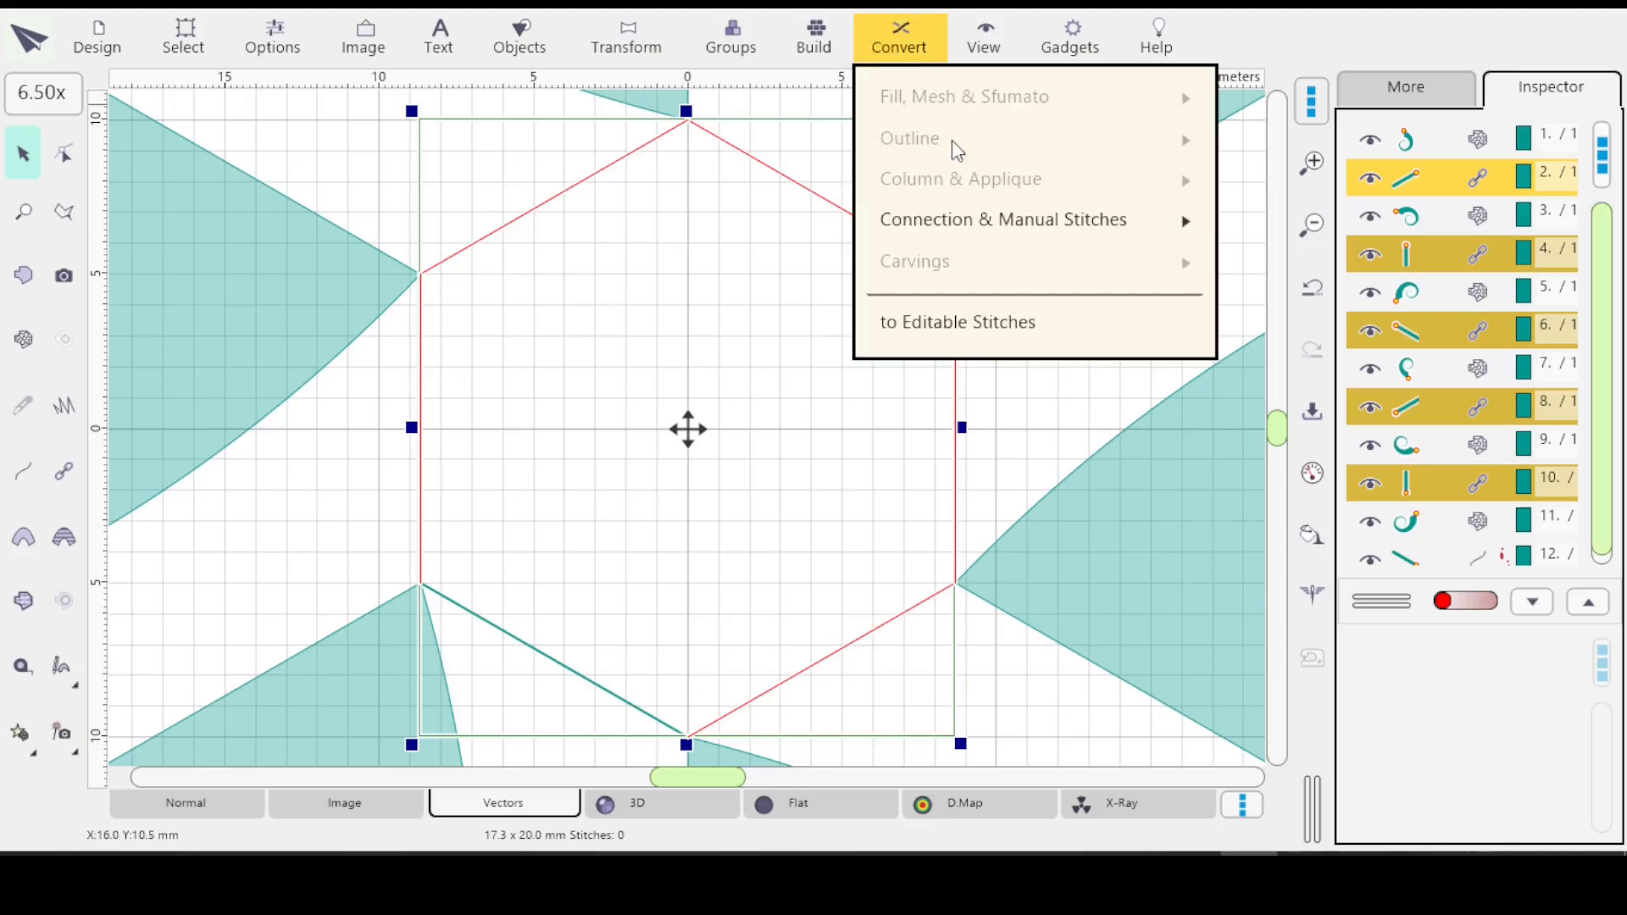
{"action": "mouse_move", "coordinate": [980, 218]}
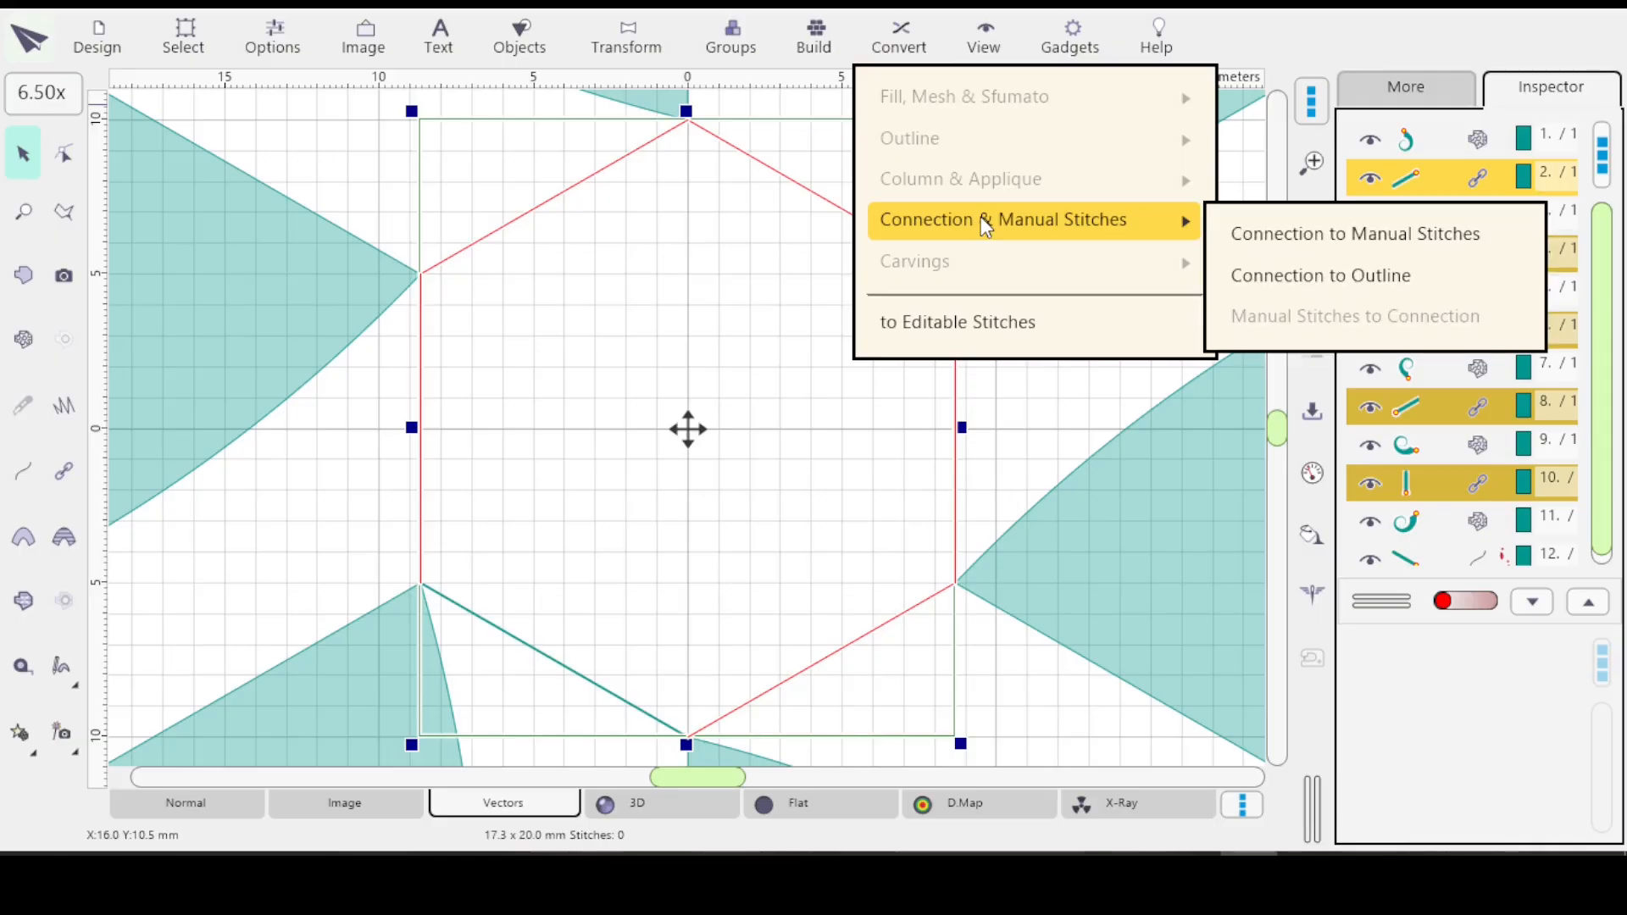
{"action": "left_click", "coordinate": [1303, 282]}
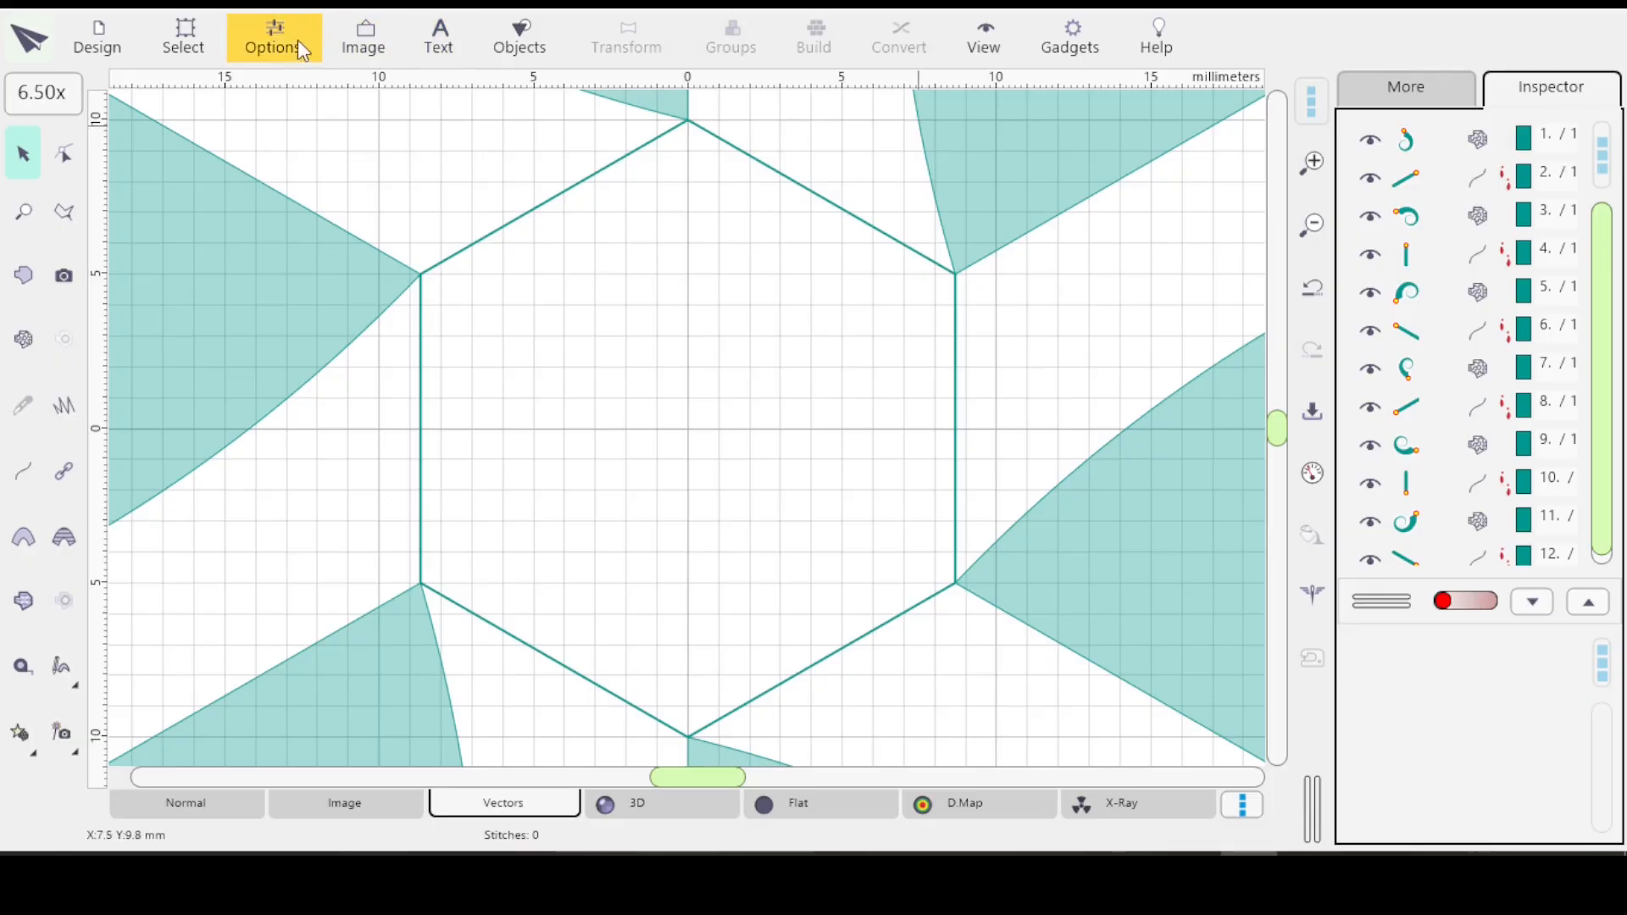
Step: Select all outline objects and set their Minimum Cell Length to 1.5 mm
{"action": "left_click", "coordinate": [184, 38]}
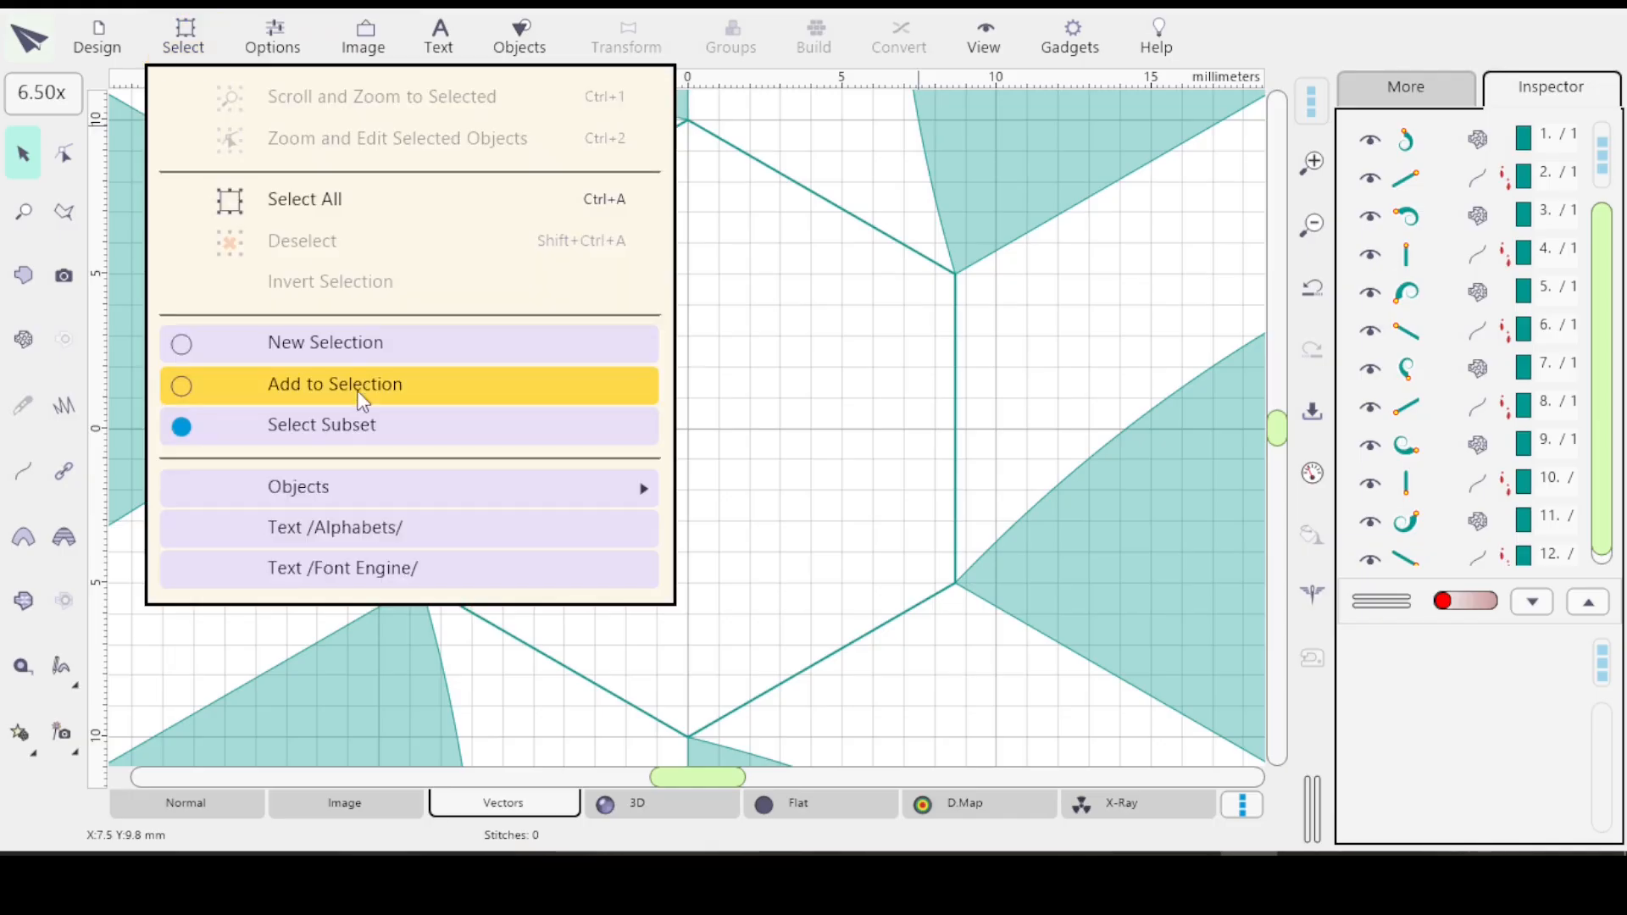
{"action": "mouse_move", "coordinate": [408, 485]}
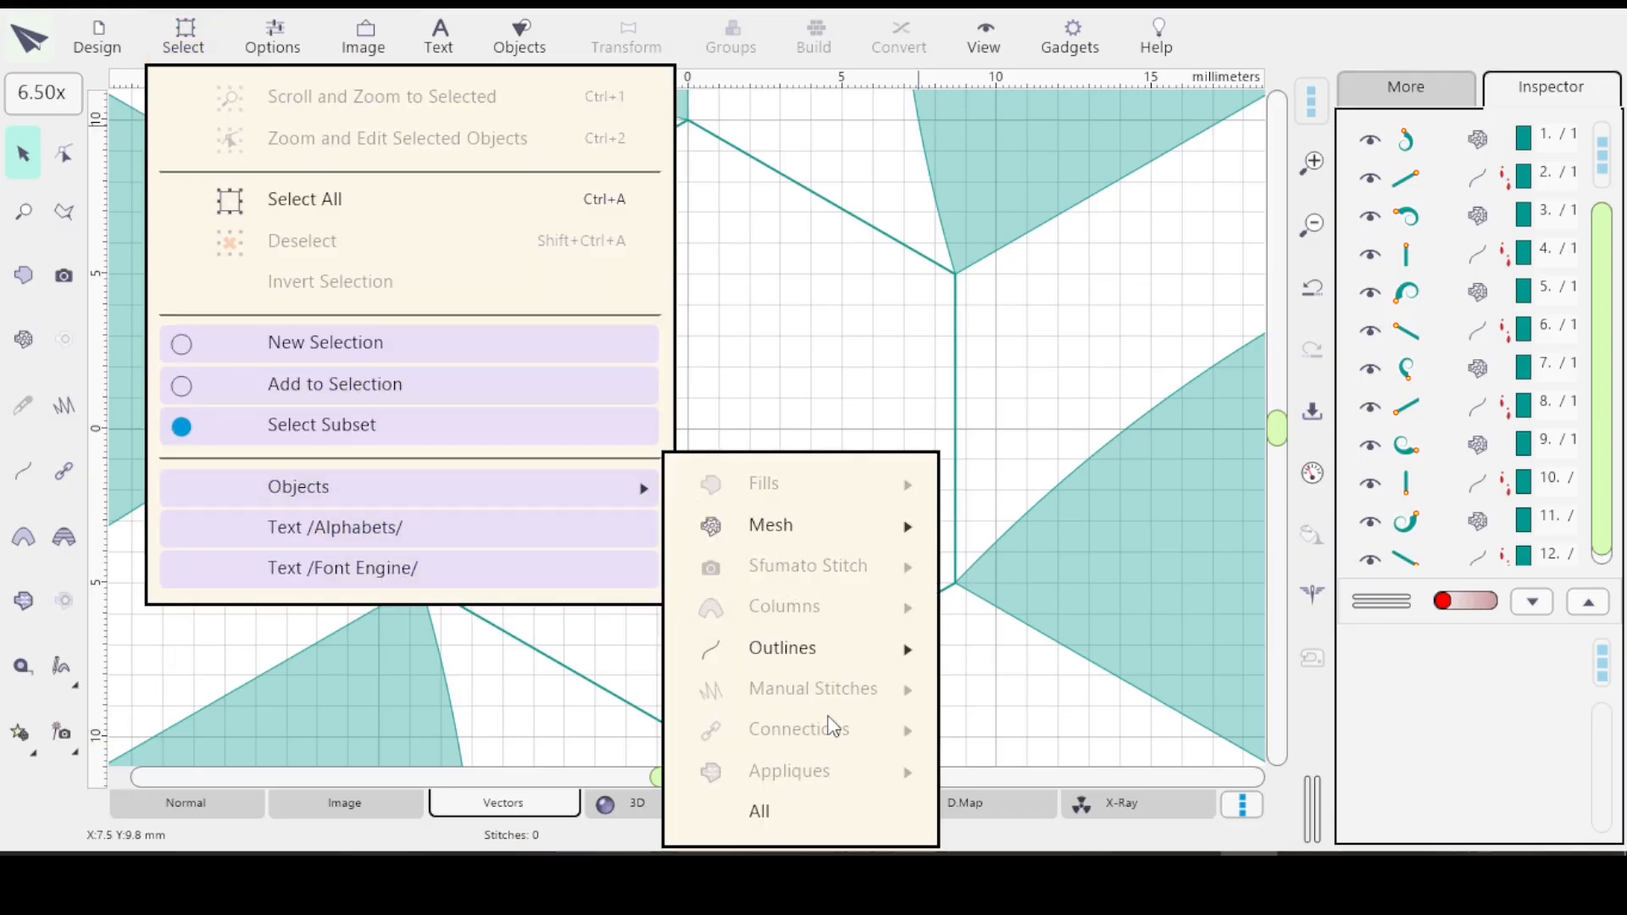
{"action": "mouse_move", "coordinate": [857, 651]}
{"action": "left_click", "coordinate": [989, 657]}
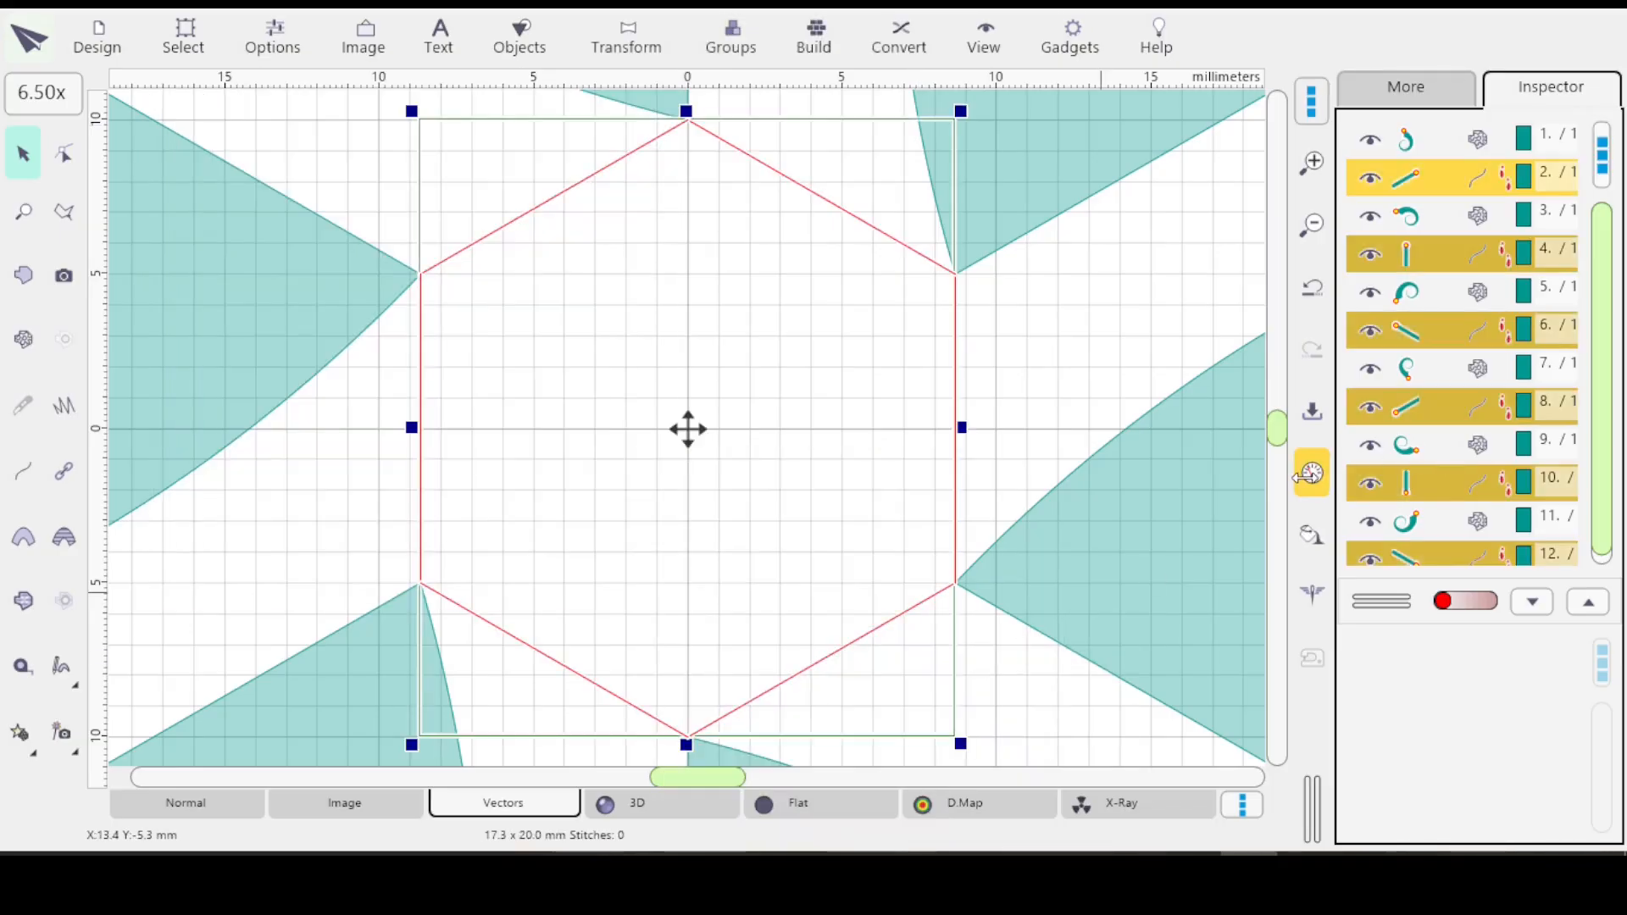
{"action": "left_click", "coordinate": [1309, 482]}
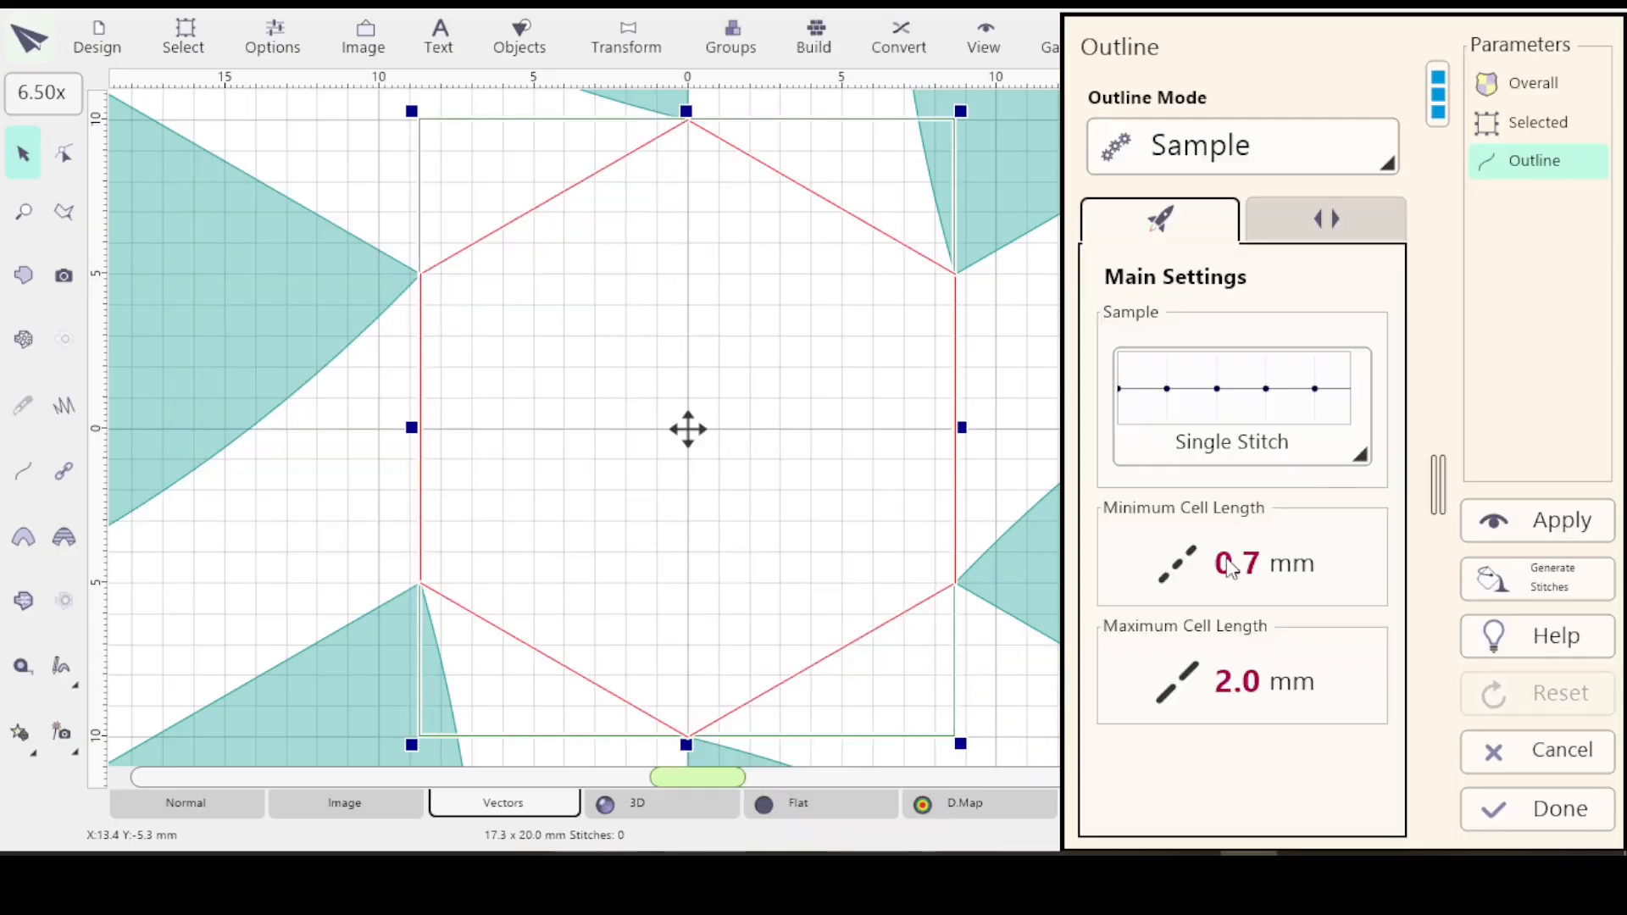
{"action": "scroll", "coordinate": [1246, 576], "scroll_direction": "up", "scroll_amount": 4}
{"action": "scroll", "coordinate": [1248, 578], "scroll_direction": "up", "scroll_amount": 3}
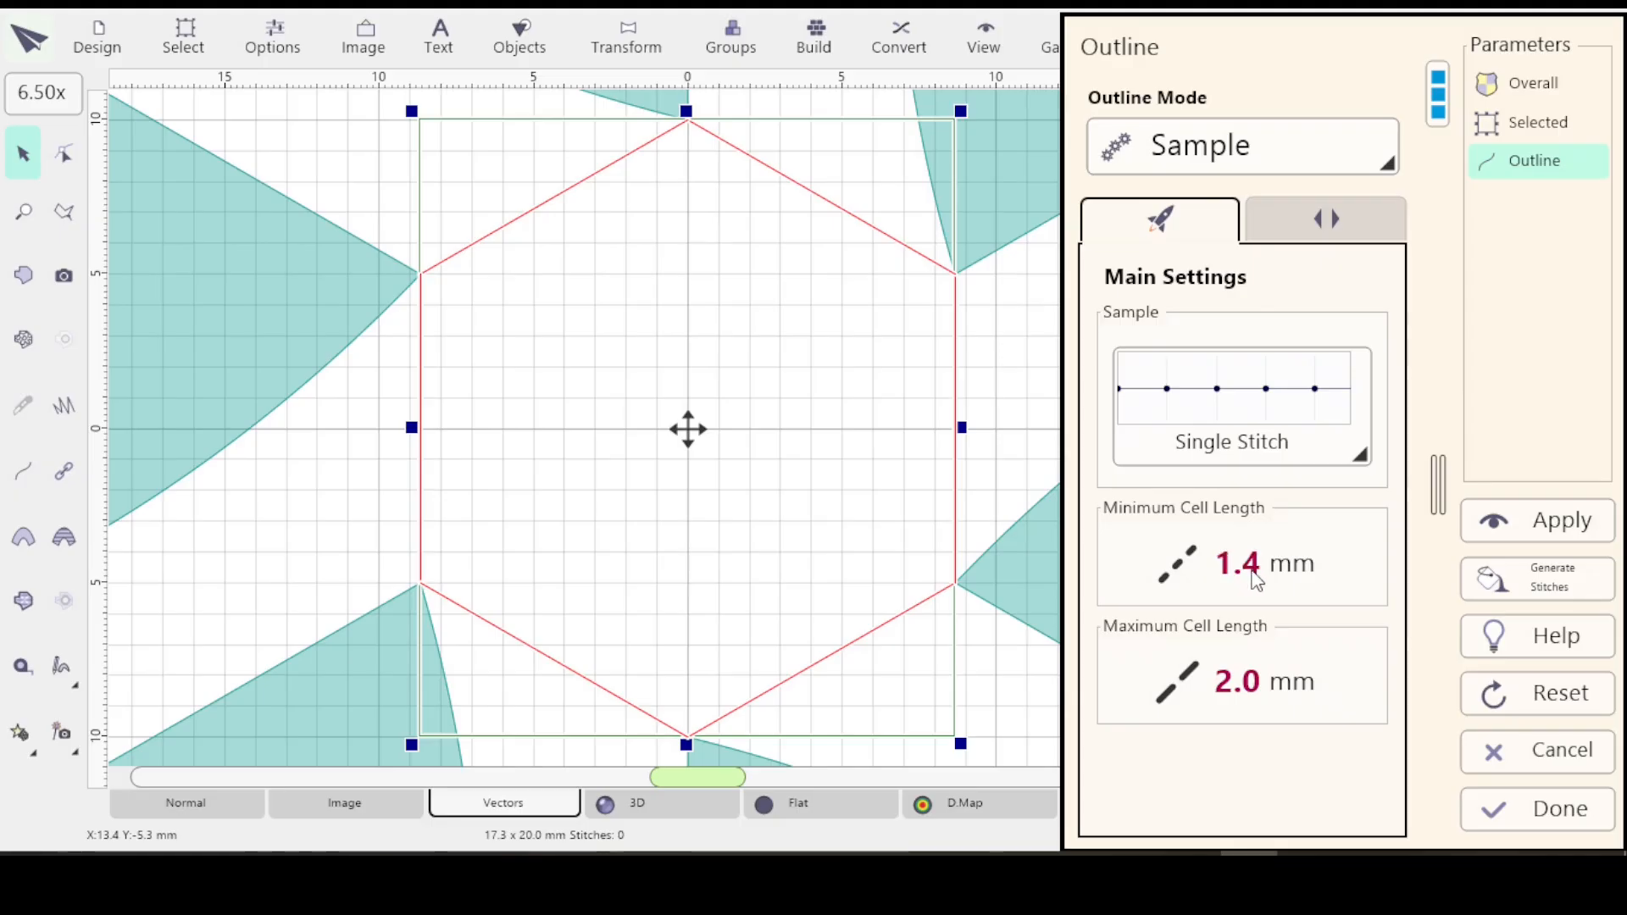
{"action": "scroll", "coordinate": [1255, 579], "scroll_direction": "up", "scroll_amount": 1}
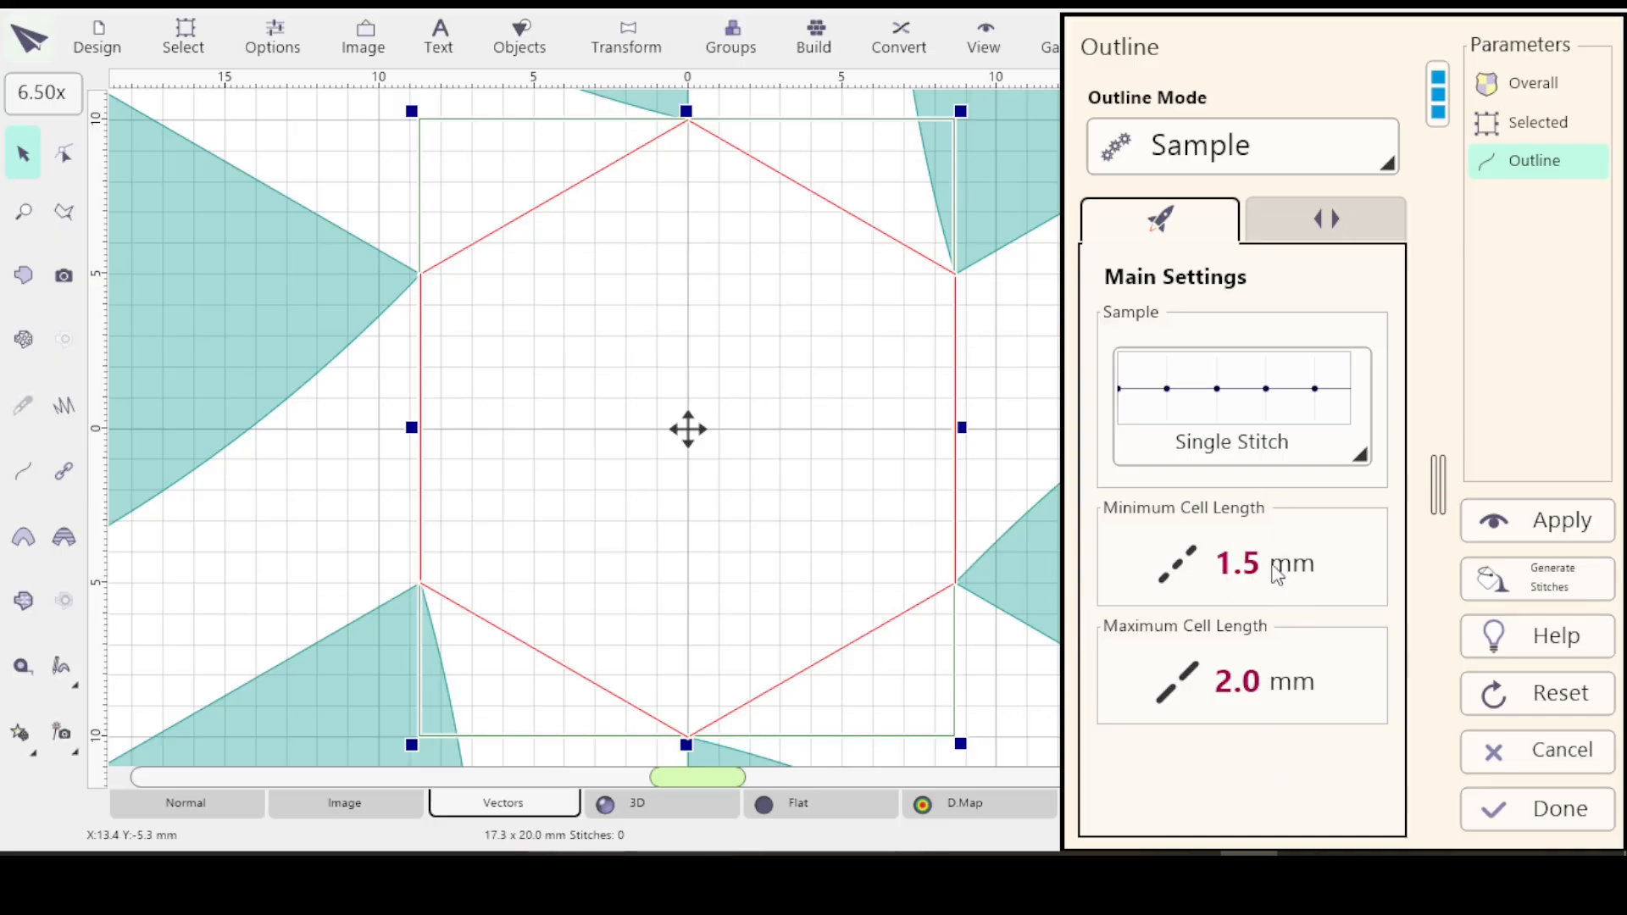
{"action": "left_click", "coordinate": [1576, 521]}
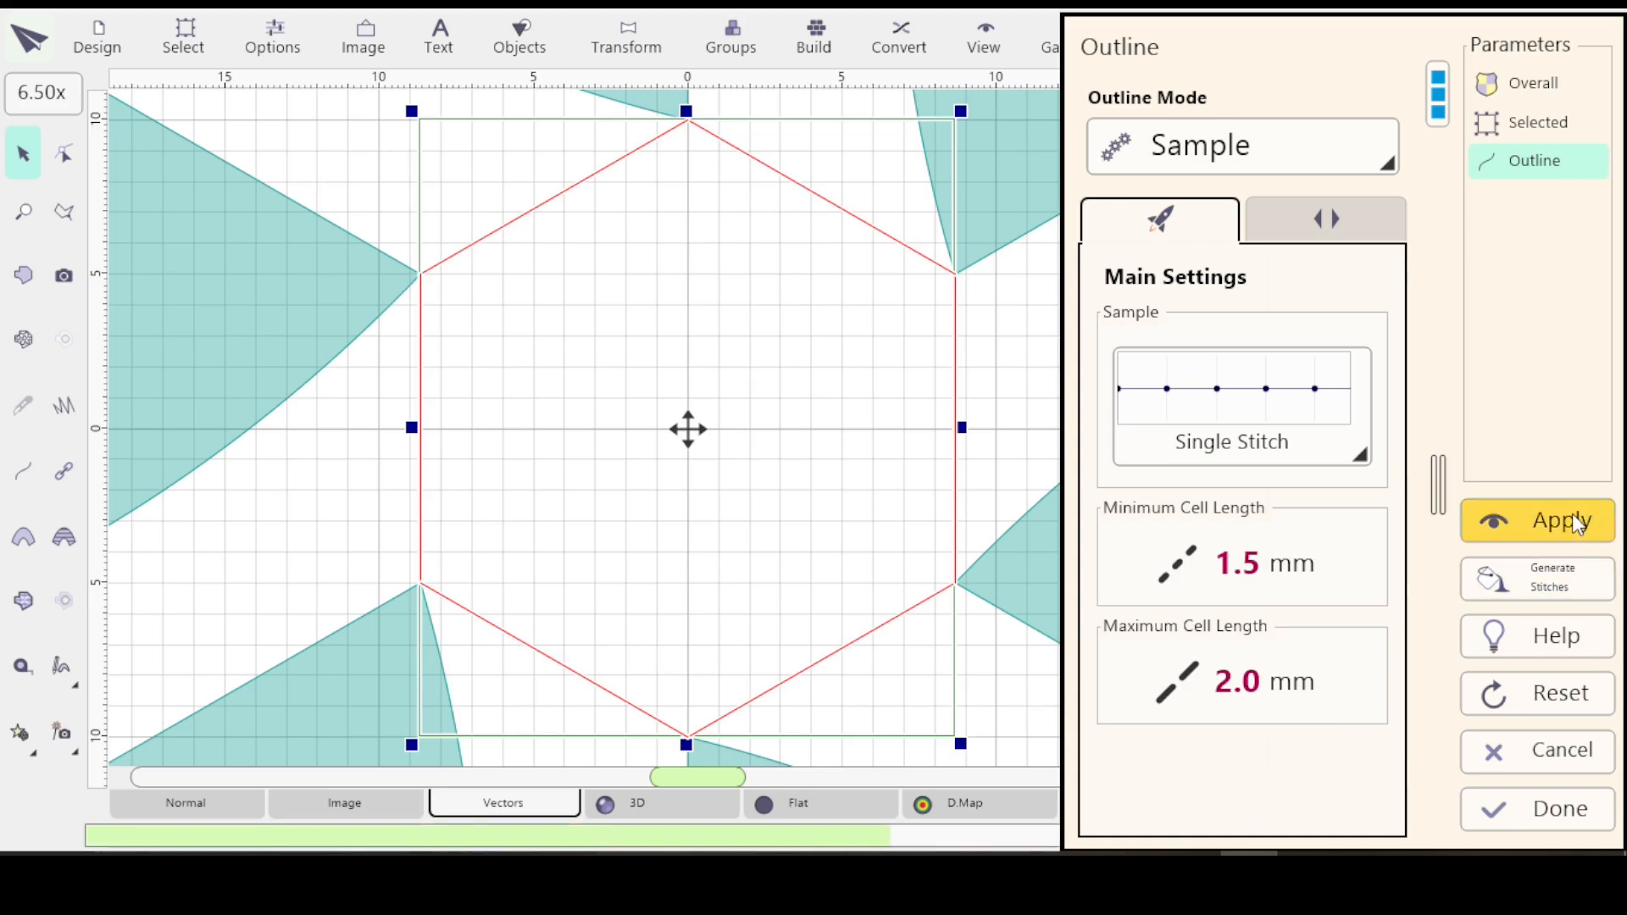
{"action": "left_click", "coordinate": [1547, 813]}
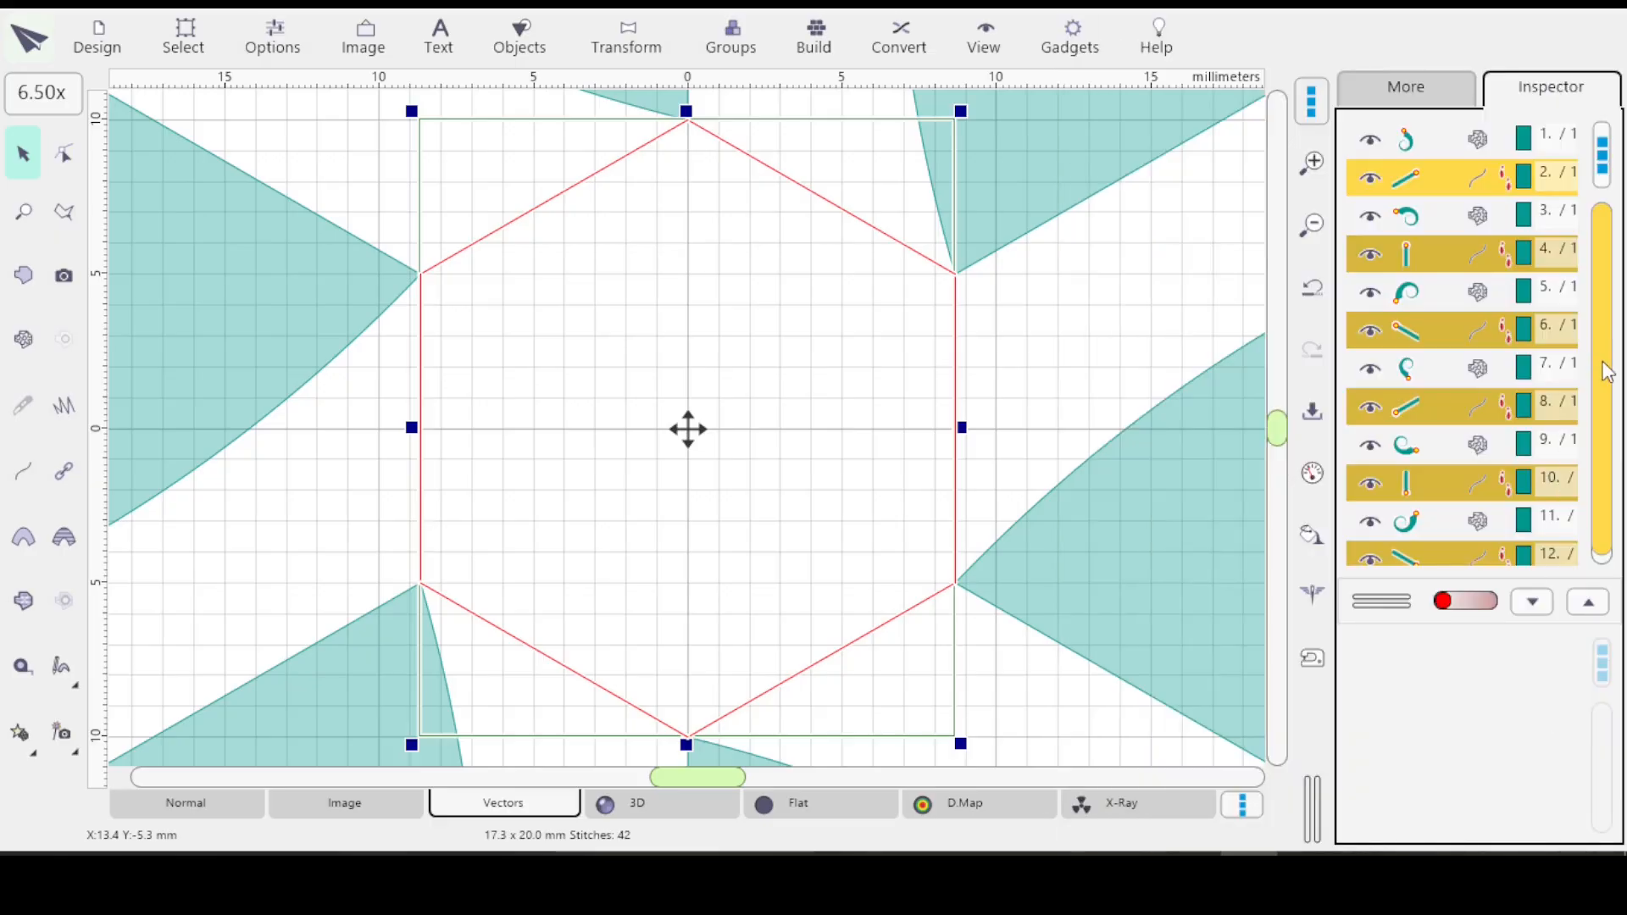
Step: Generate stitches for all objects and examine the spirals' stitching up close in the 3D view
{"action": "key", "text": "ctrl+a"}
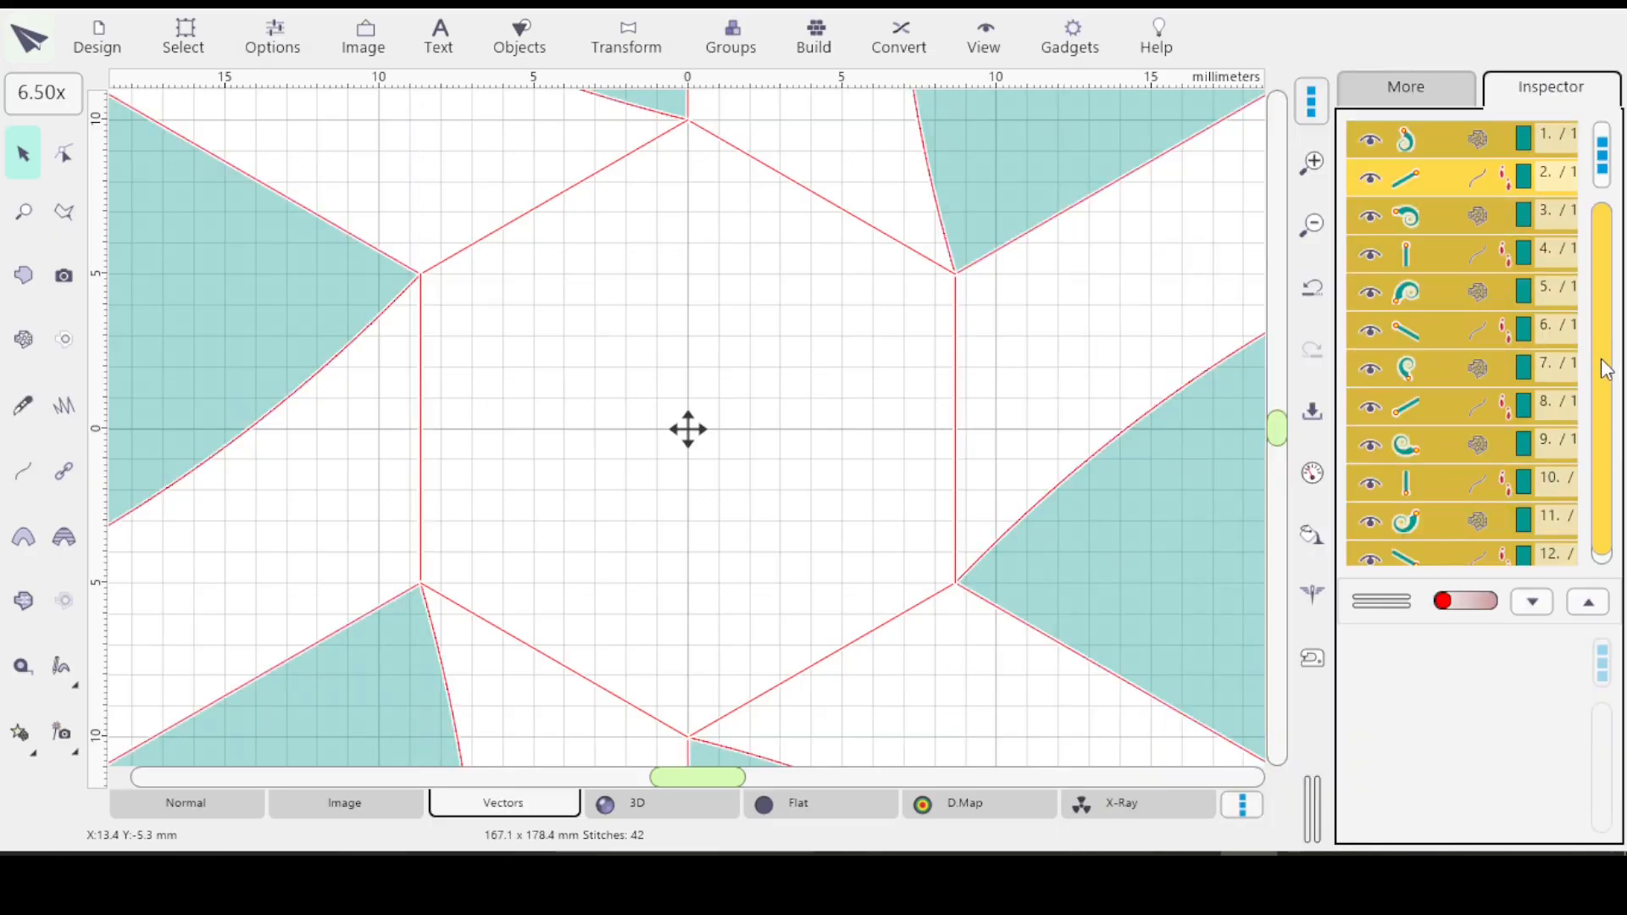
{"action": "left_click_drag", "start_coordinate": [1618, 366], "coordinate": [1607, 318]}
{"action": "key", "text": "0"}
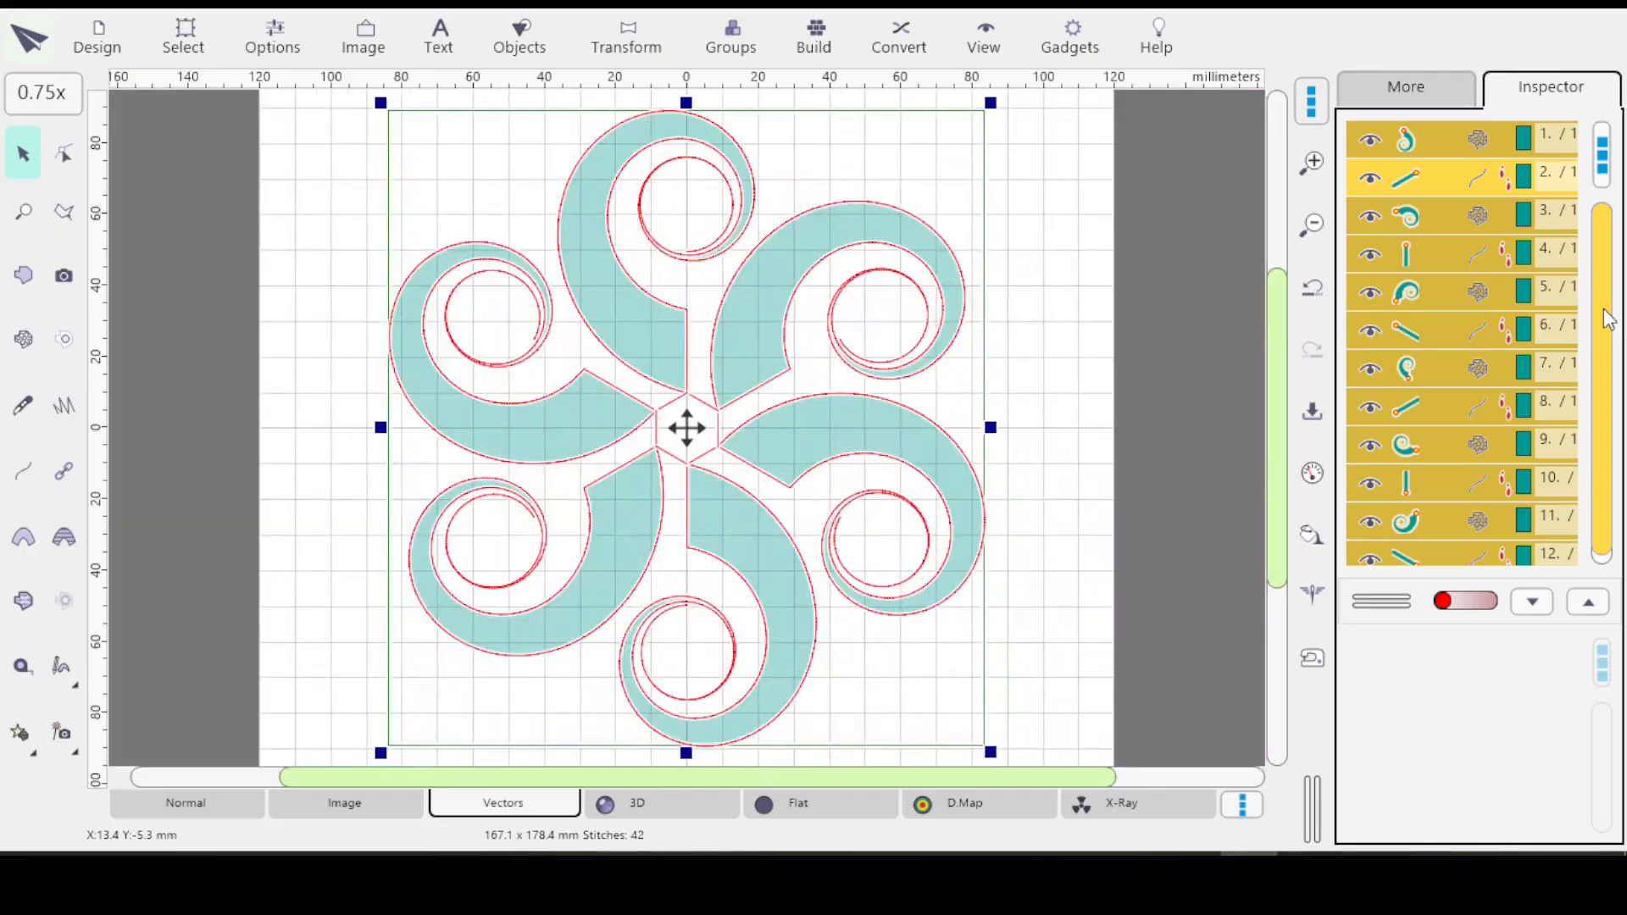
{"action": "left_click", "coordinate": [652, 815]}
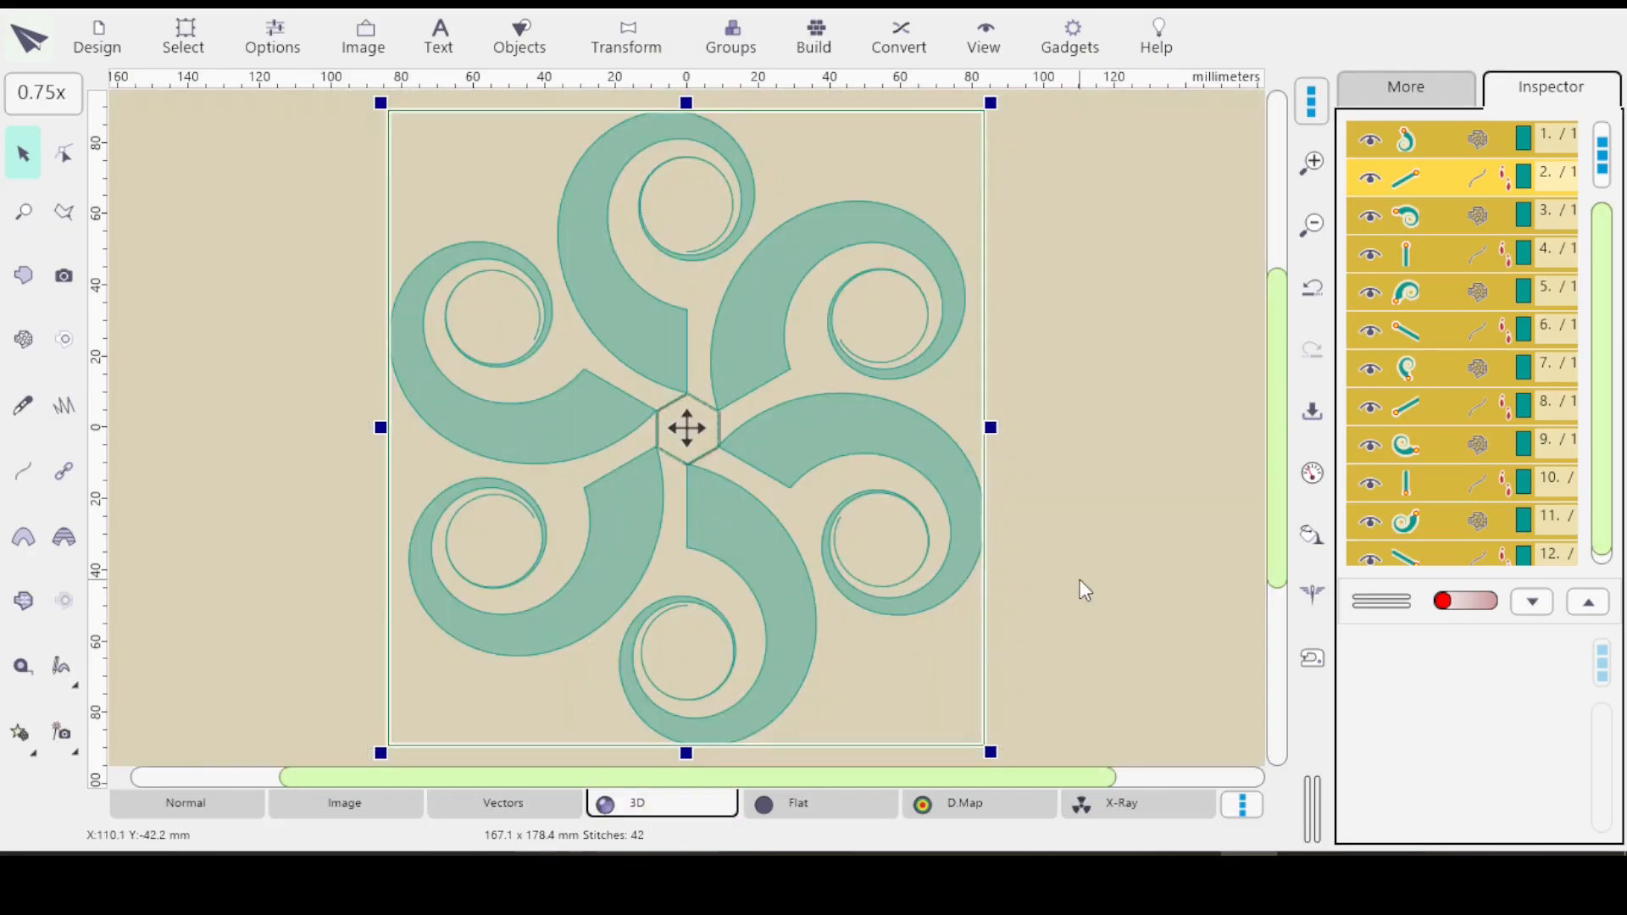
{"action": "left_click", "coordinate": [1309, 539]}
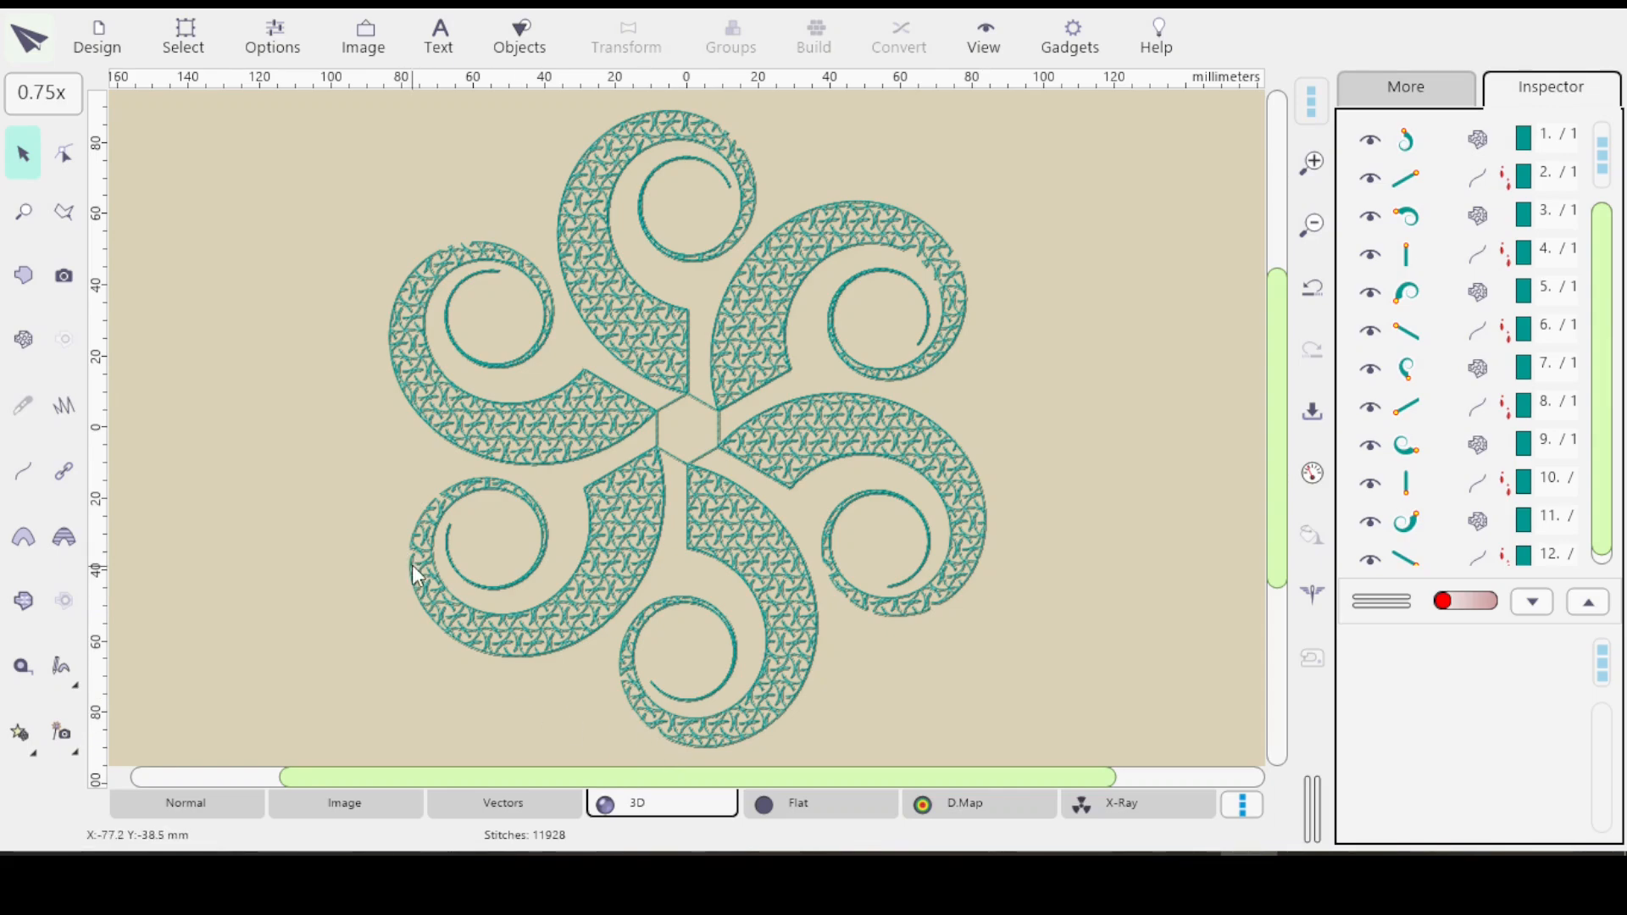
{"action": "scroll", "coordinate": [470, 562], "scroll_direction": "up", "scroll_amount": 5}
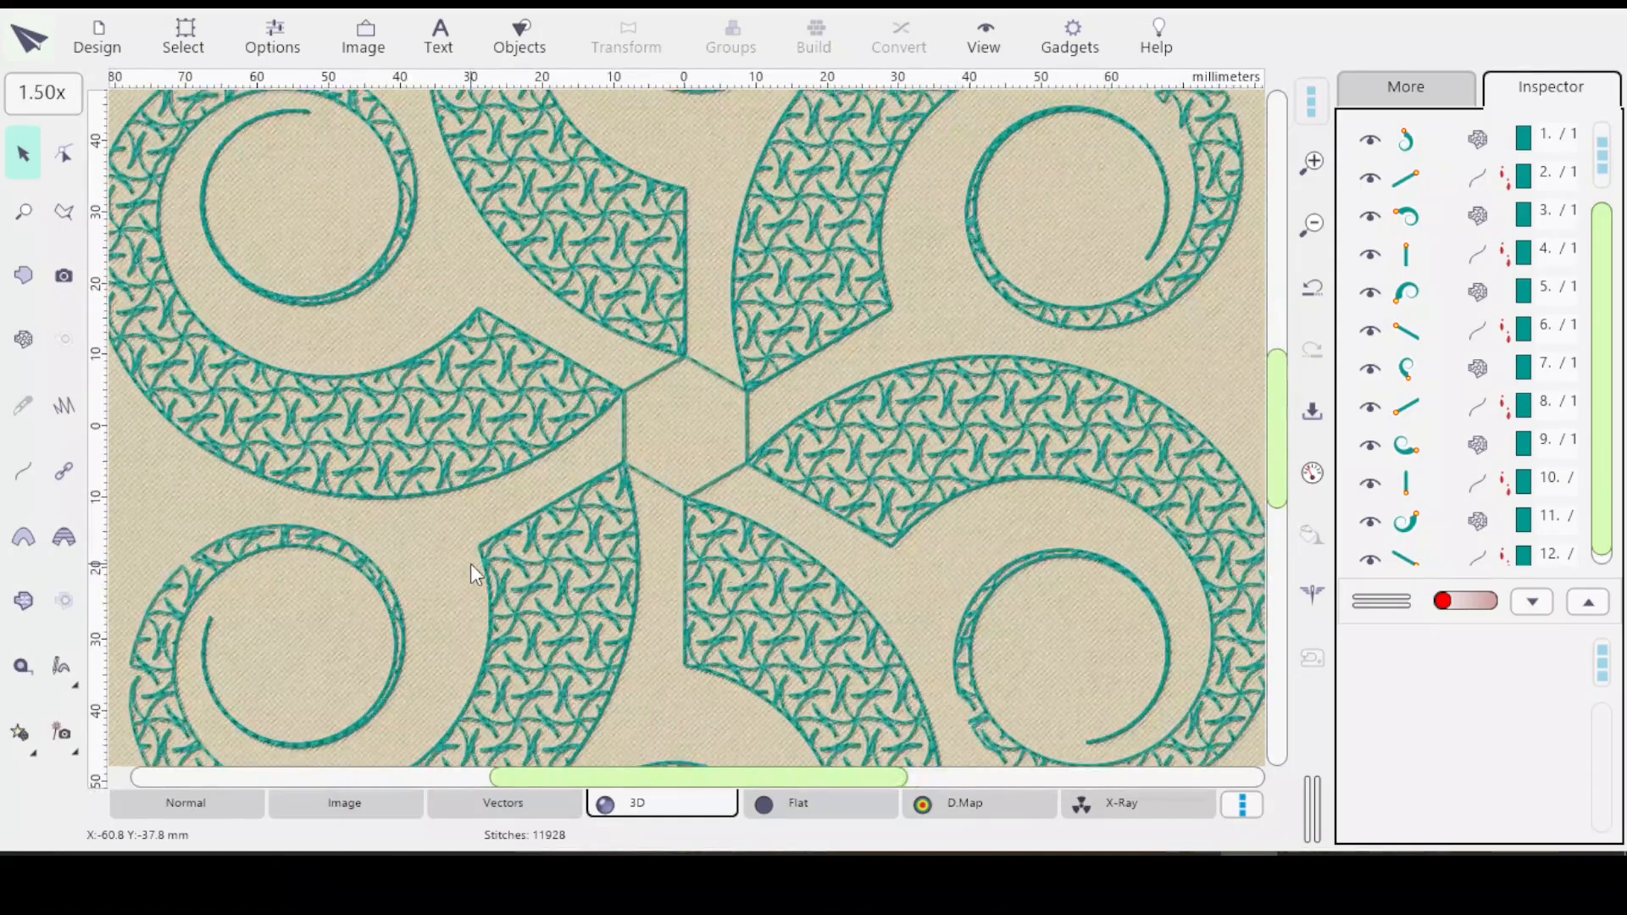
{"action": "left_click_drag", "start_coordinate": [744, 650], "coordinate": [744, 302]}
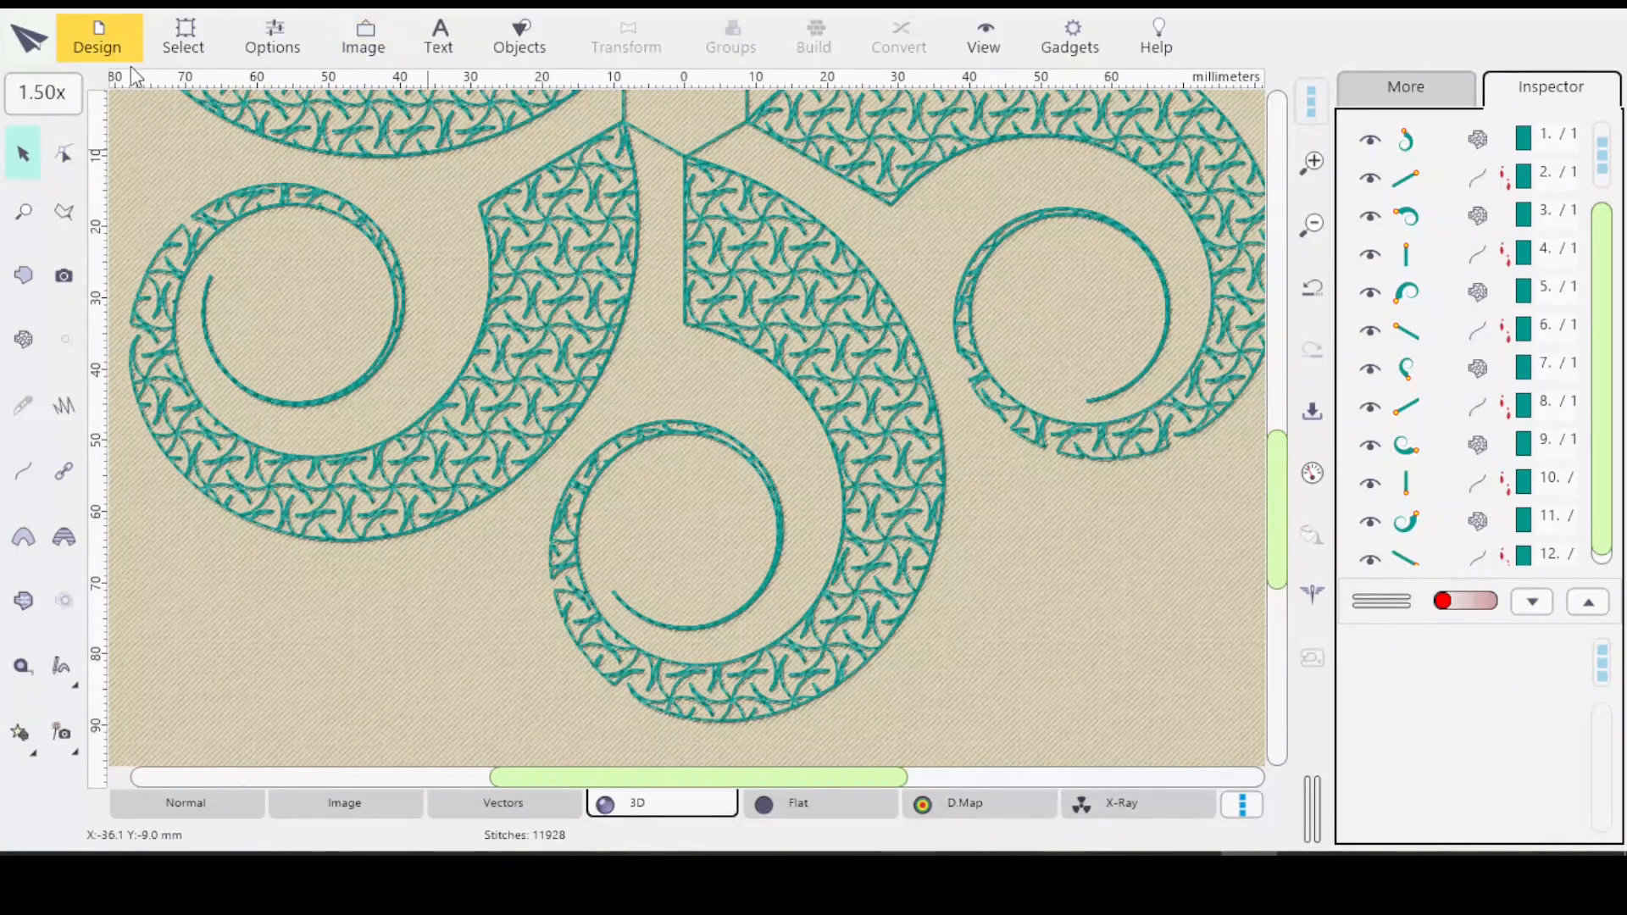
Step: Turn off Single Layer for all mesh objects, regenerate their Blackwork tile fills, and deselect everything
{"action": "left_click", "coordinate": [183, 39]}
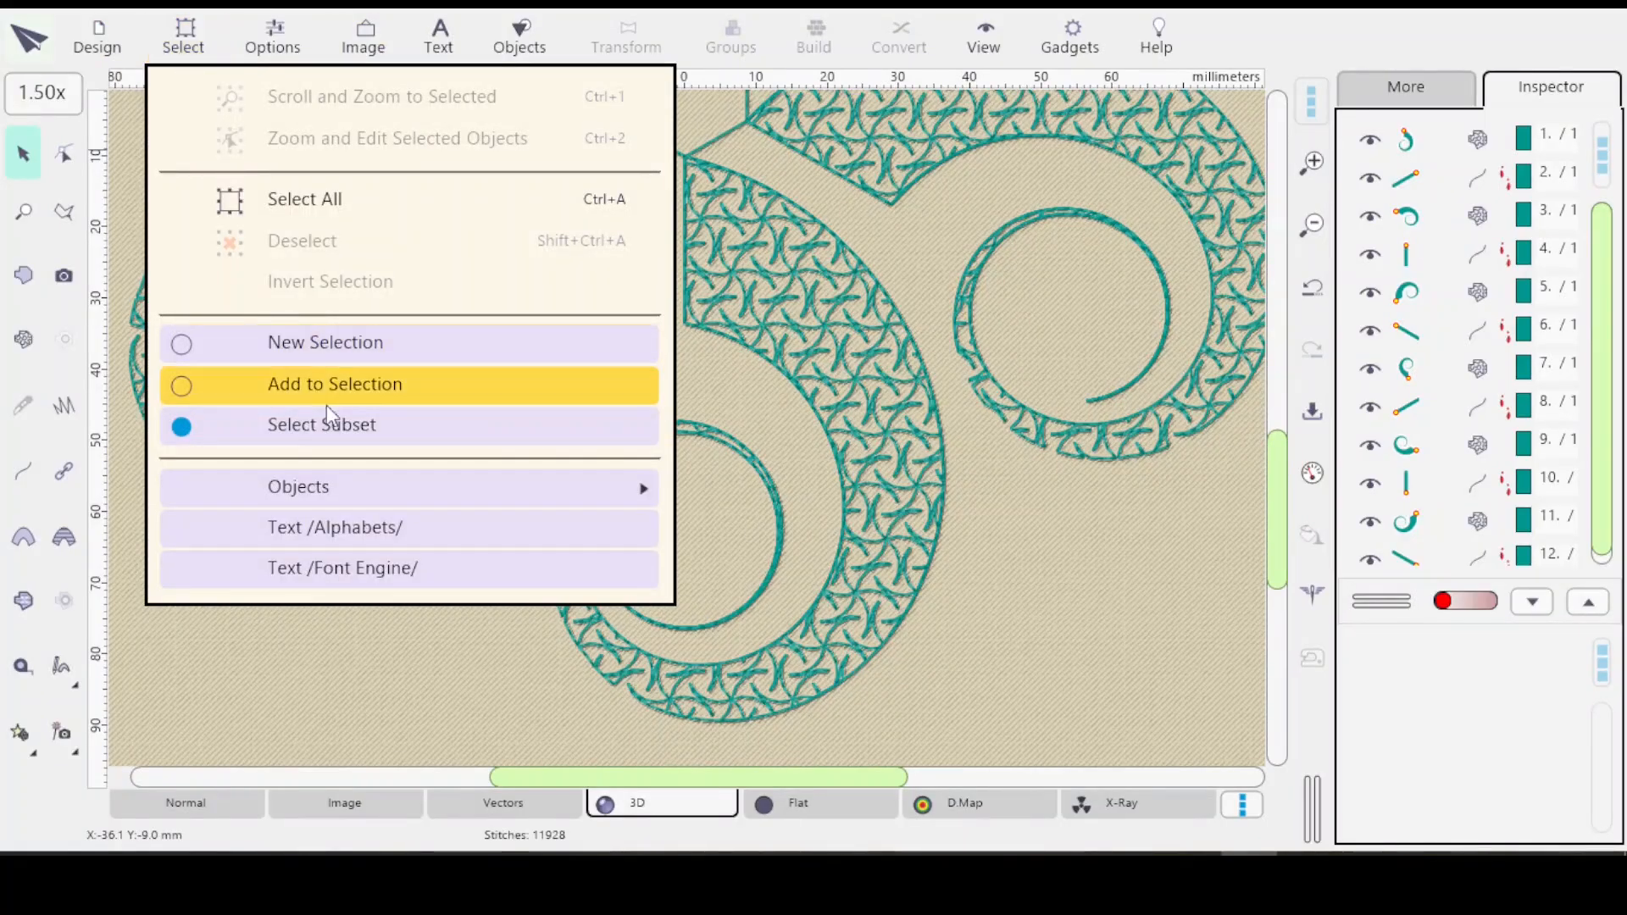
{"action": "left_click", "coordinate": [314, 480]}
{"action": "left_click", "coordinate": [800, 523]}
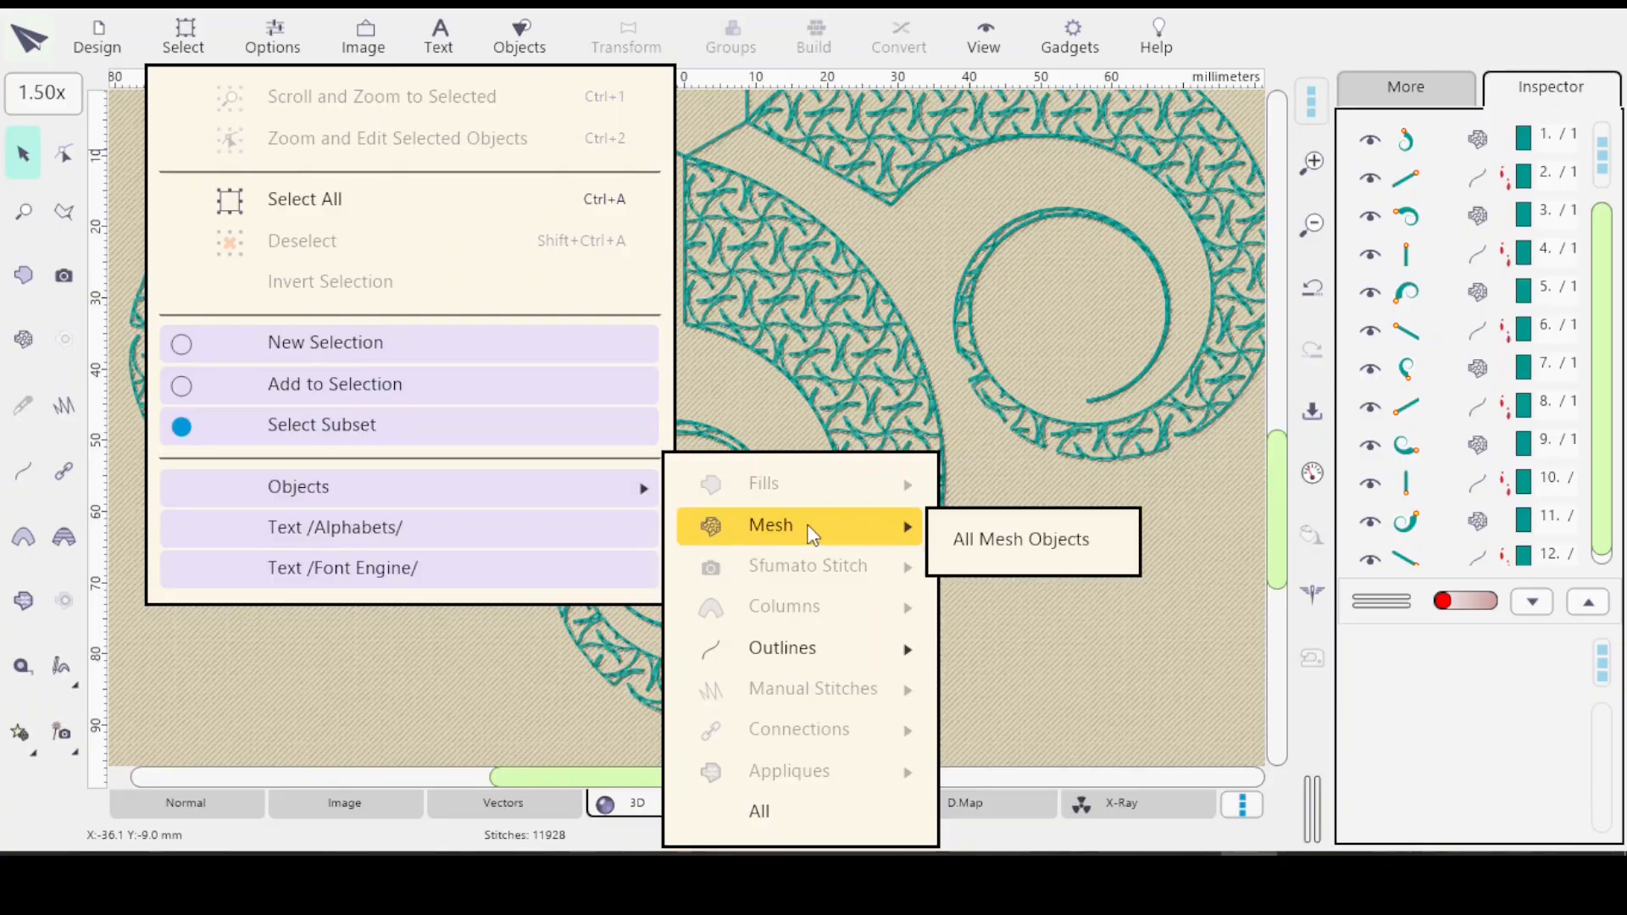
{"action": "left_click", "coordinate": [1025, 549]}
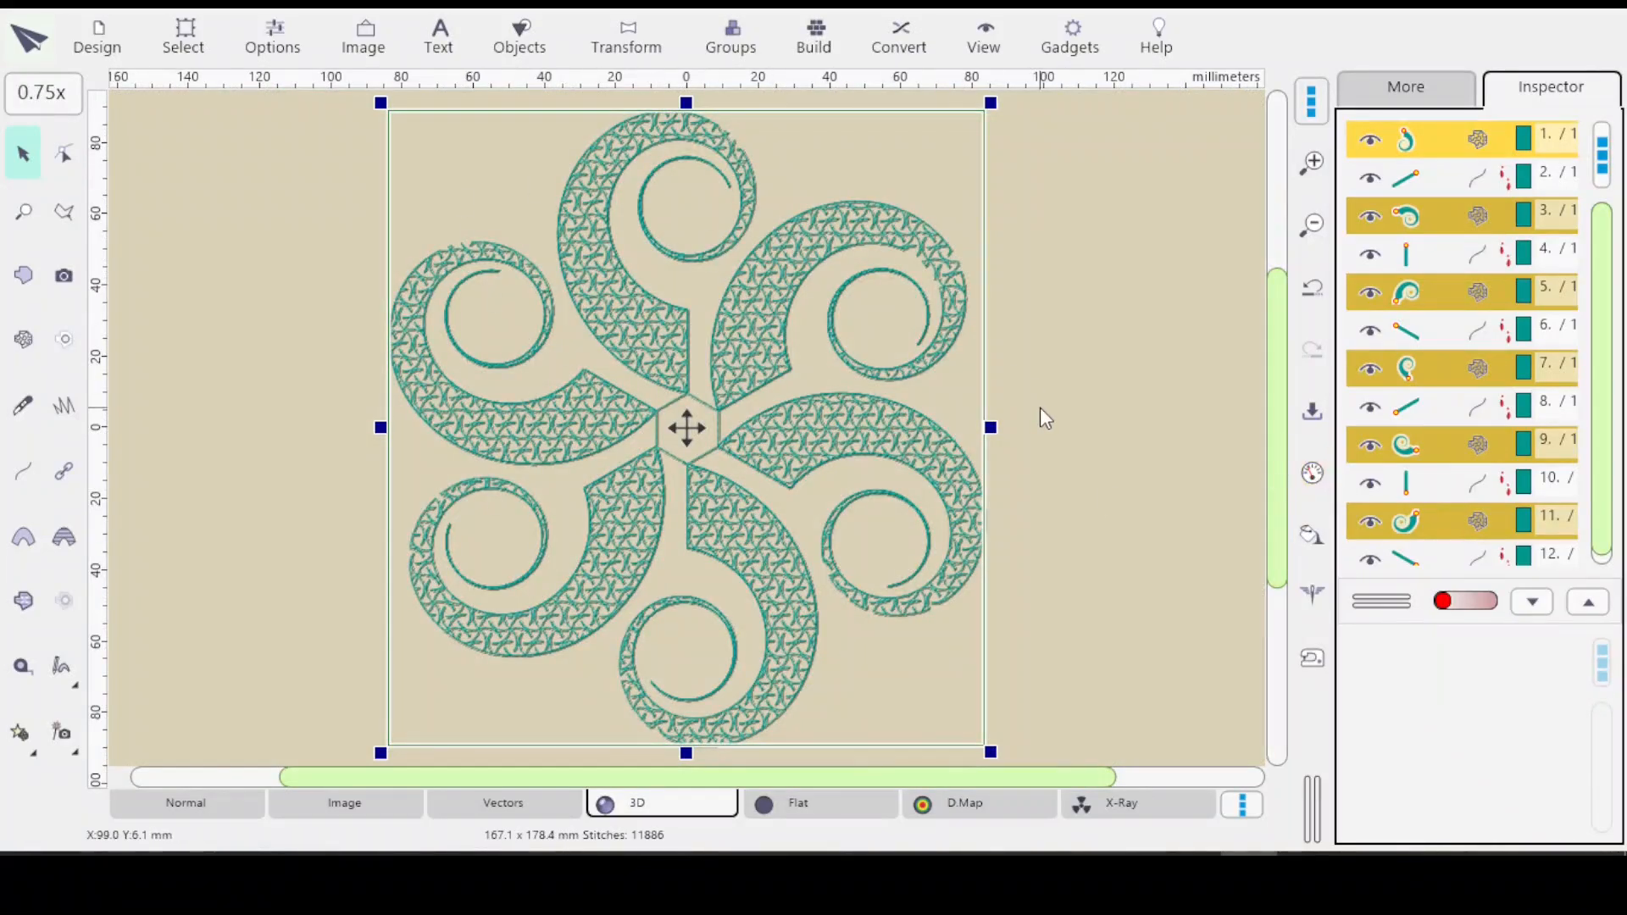
{"action": "left_click", "coordinate": [1311, 474]}
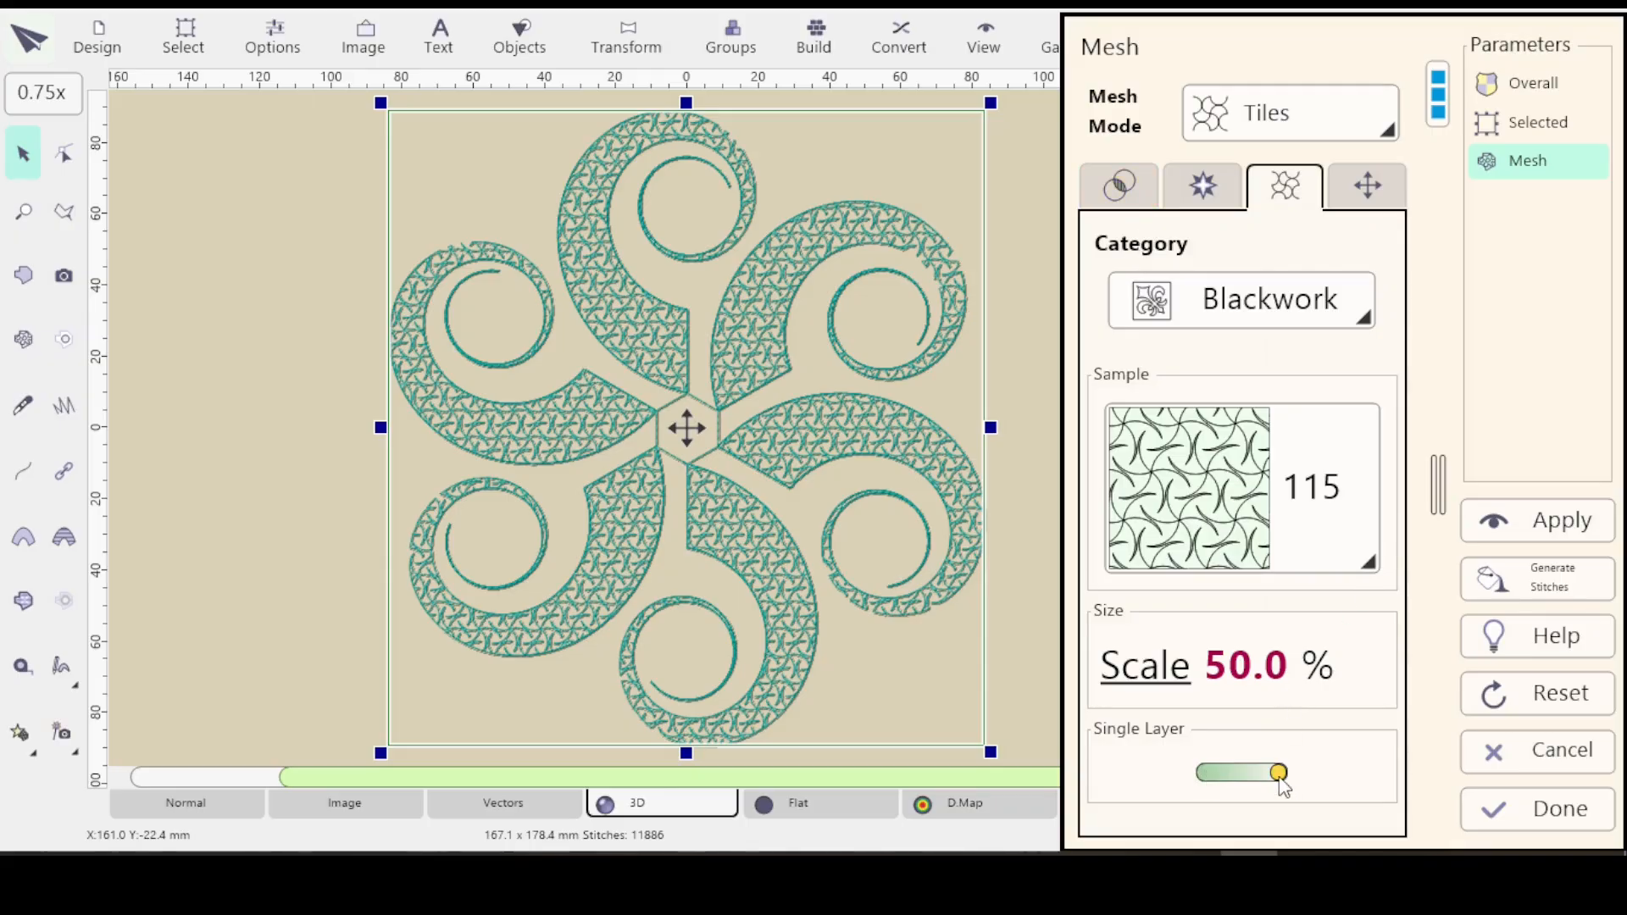
{"action": "left_click", "coordinate": [1120, 193]}
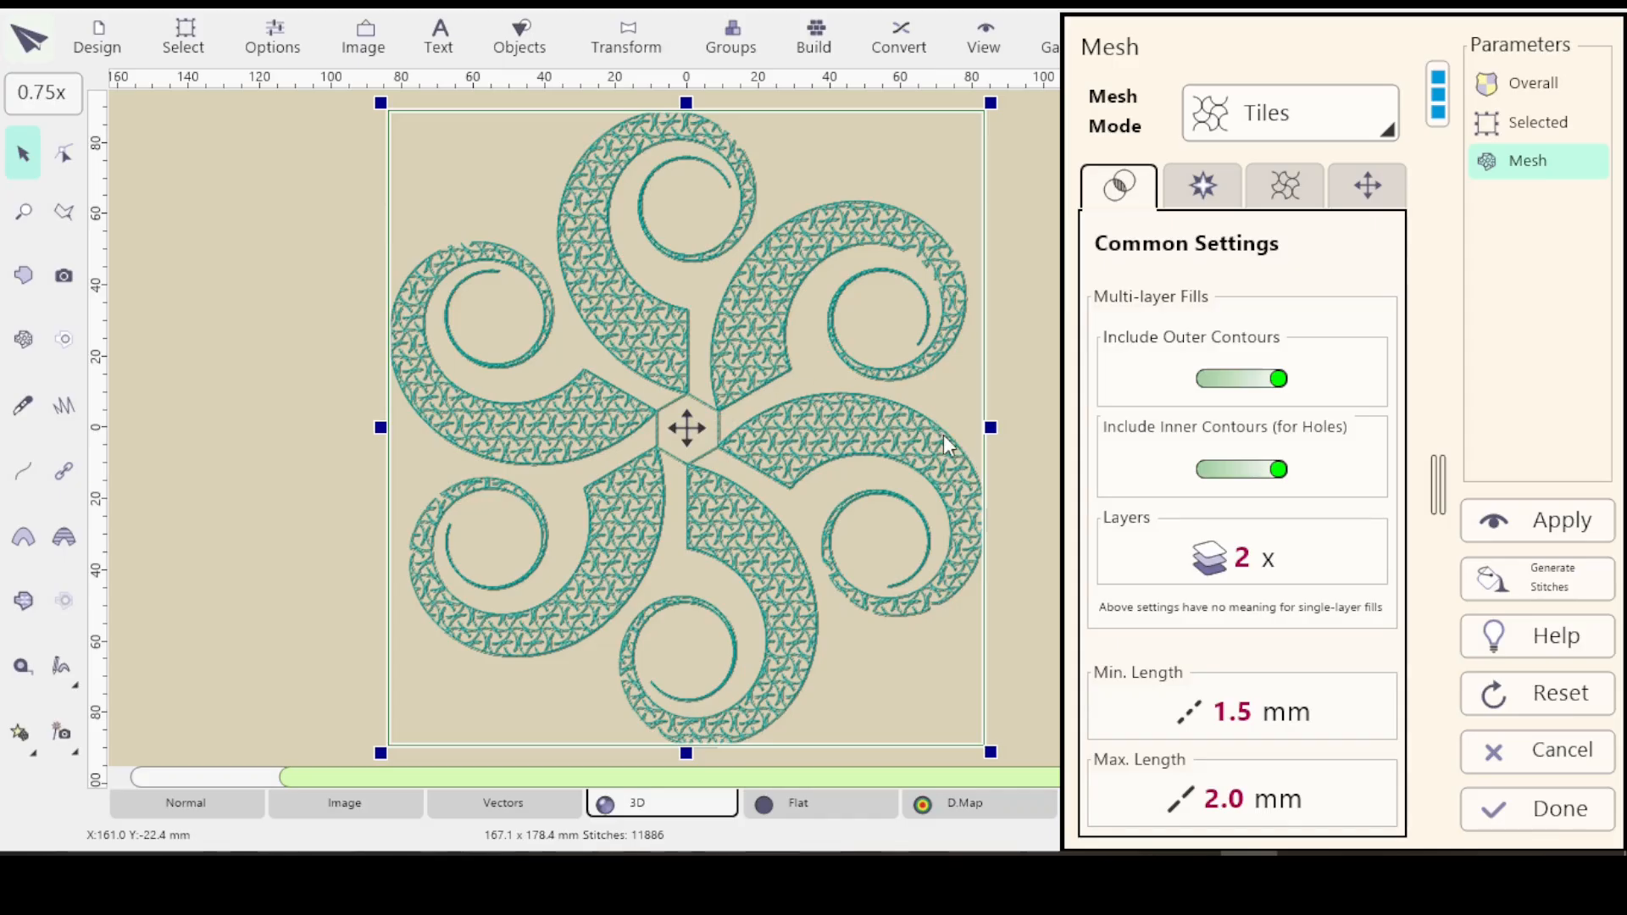
{"action": "left_click", "coordinate": [1296, 186]}
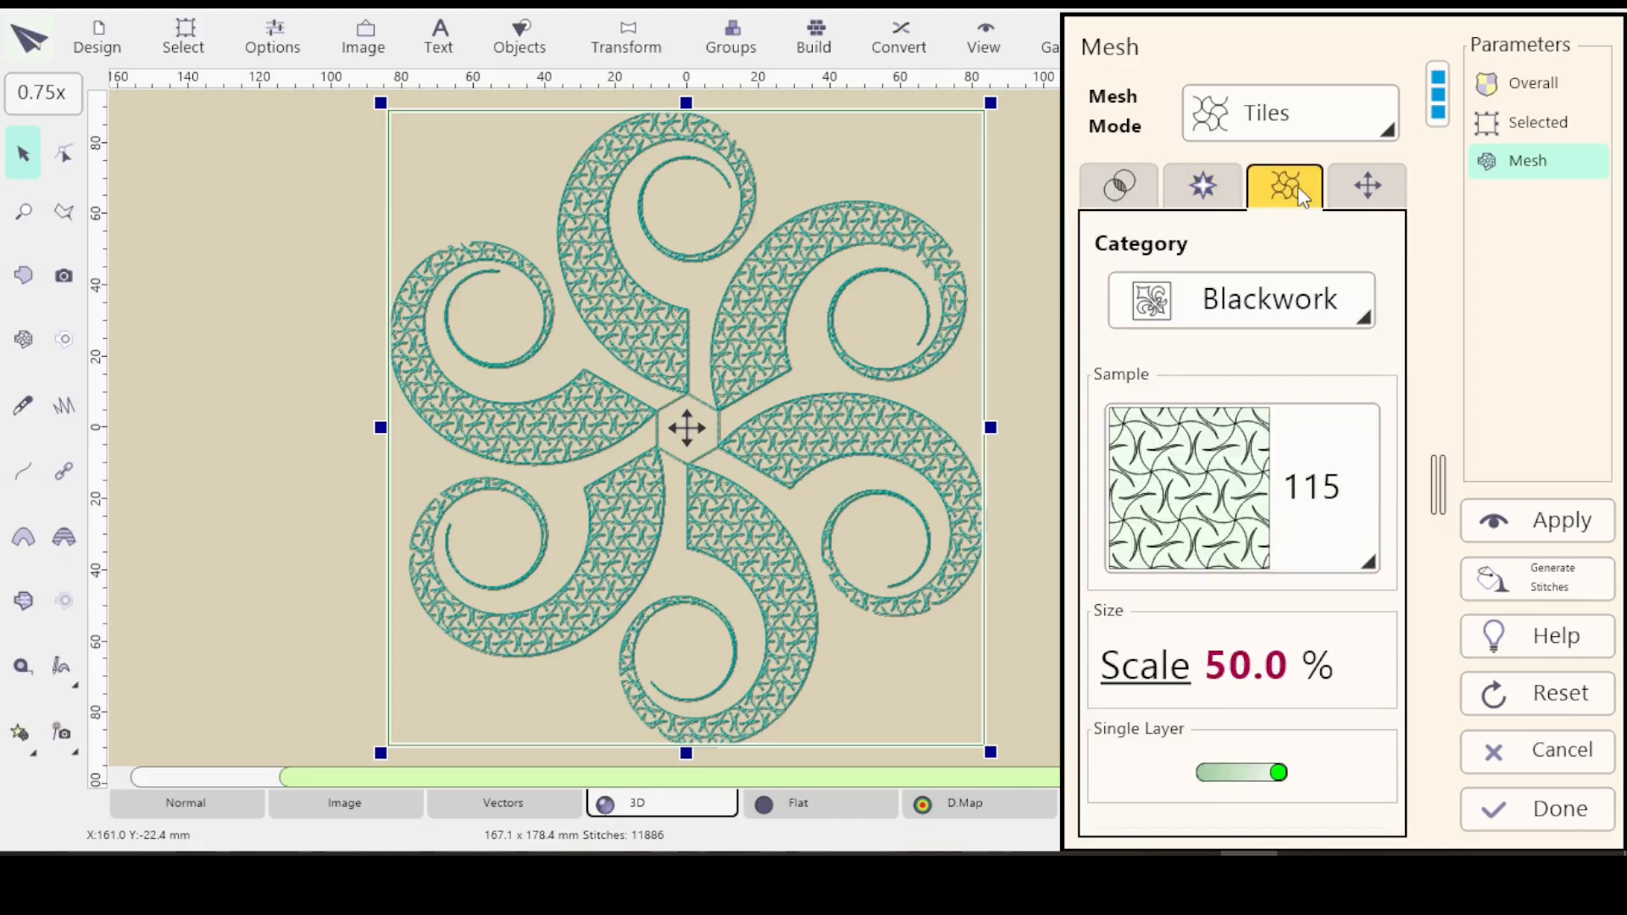
{"action": "left_click", "coordinate": [1209, 769]}
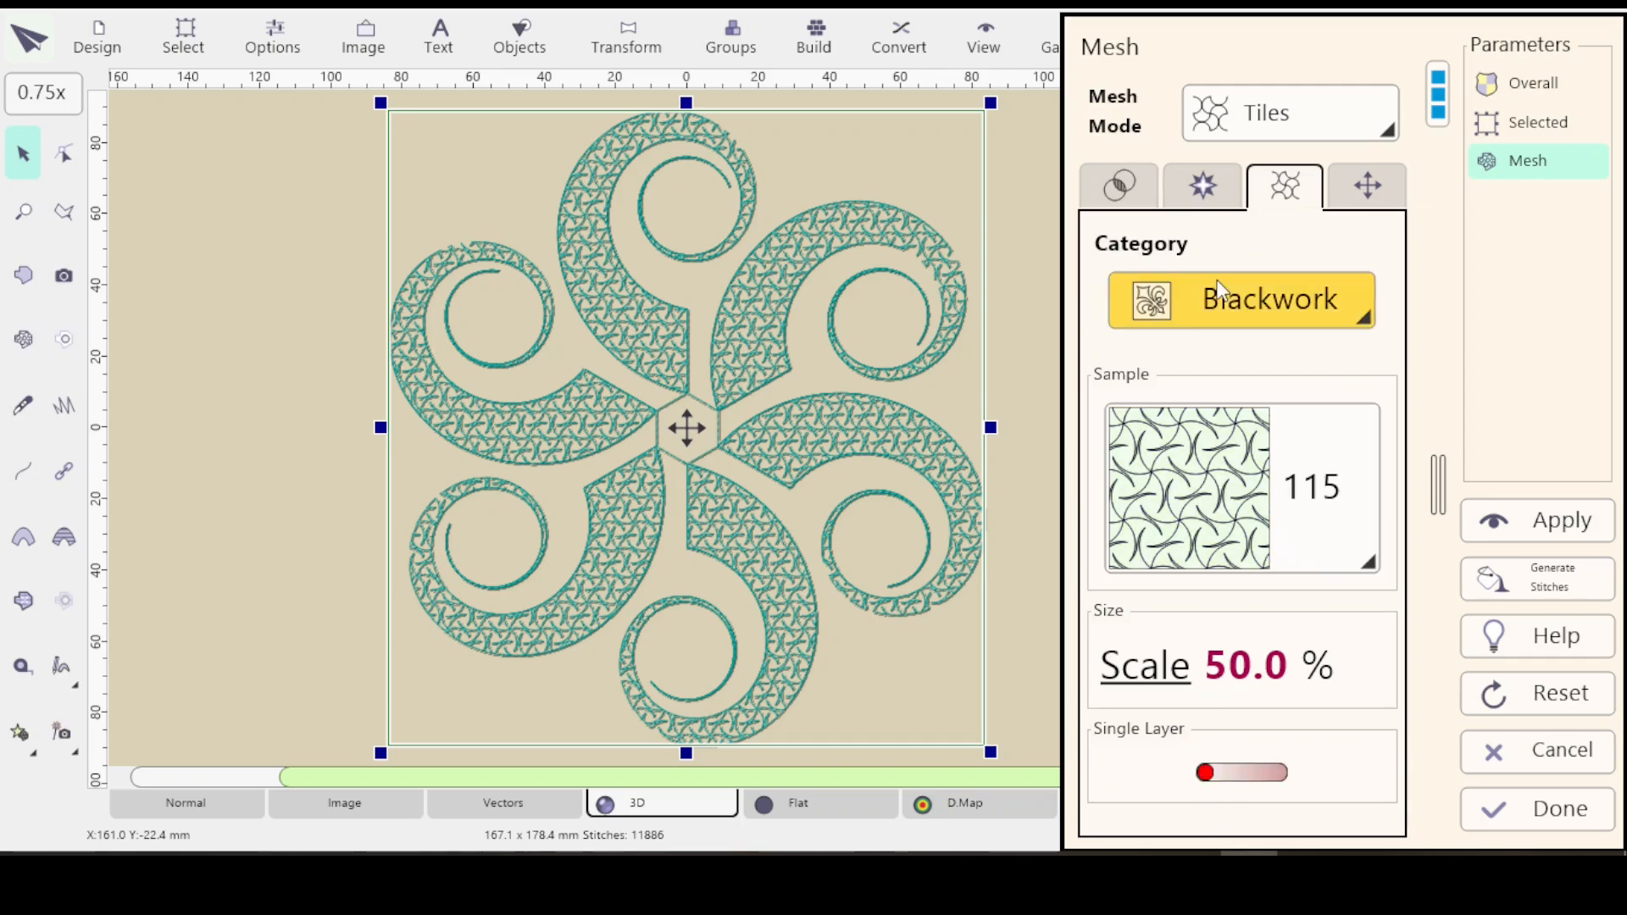
{"action": "left_click", "coordinate": [1123, 188]}
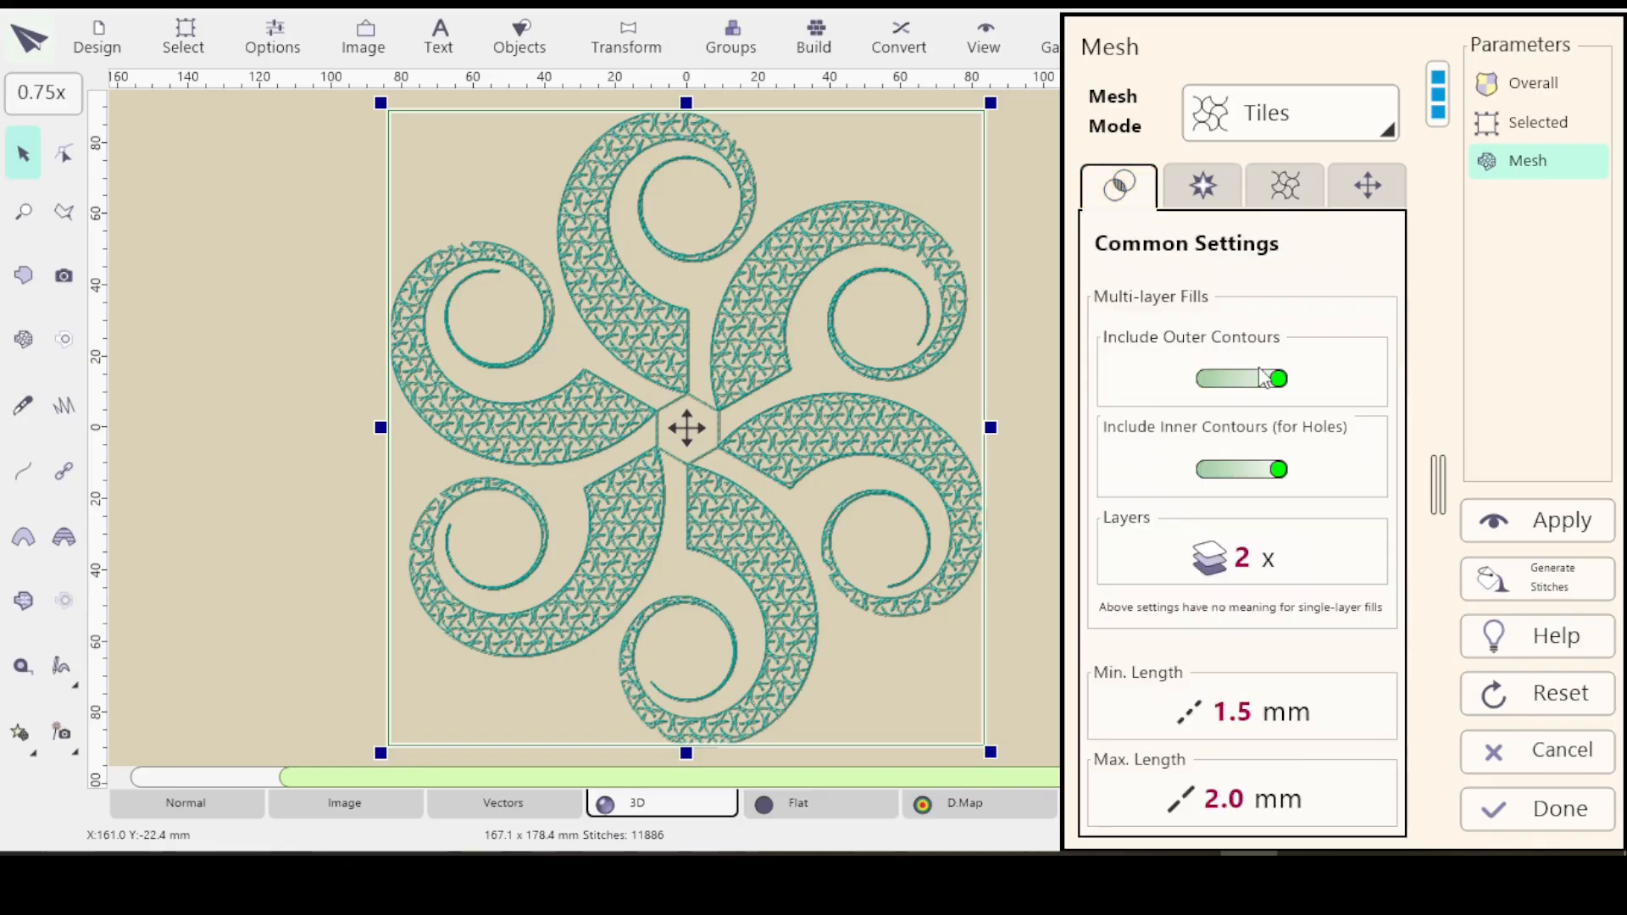
{"action": "left_click", "coordinate": [1572, 520]}
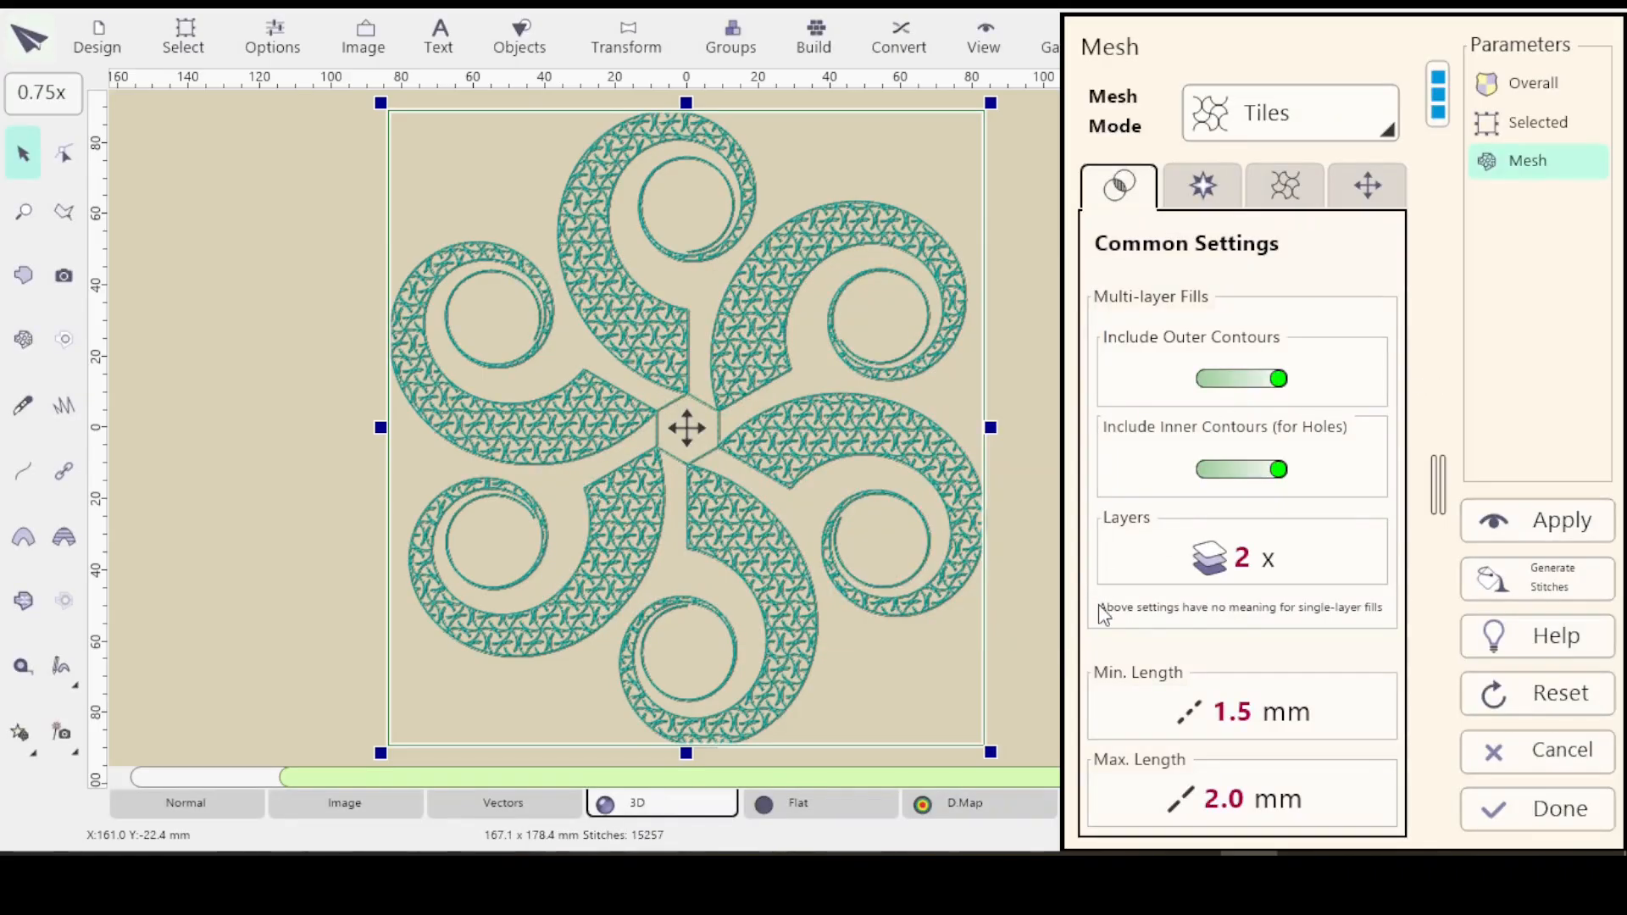
{"action": "left_click", "coordinate": [1572, 814]}
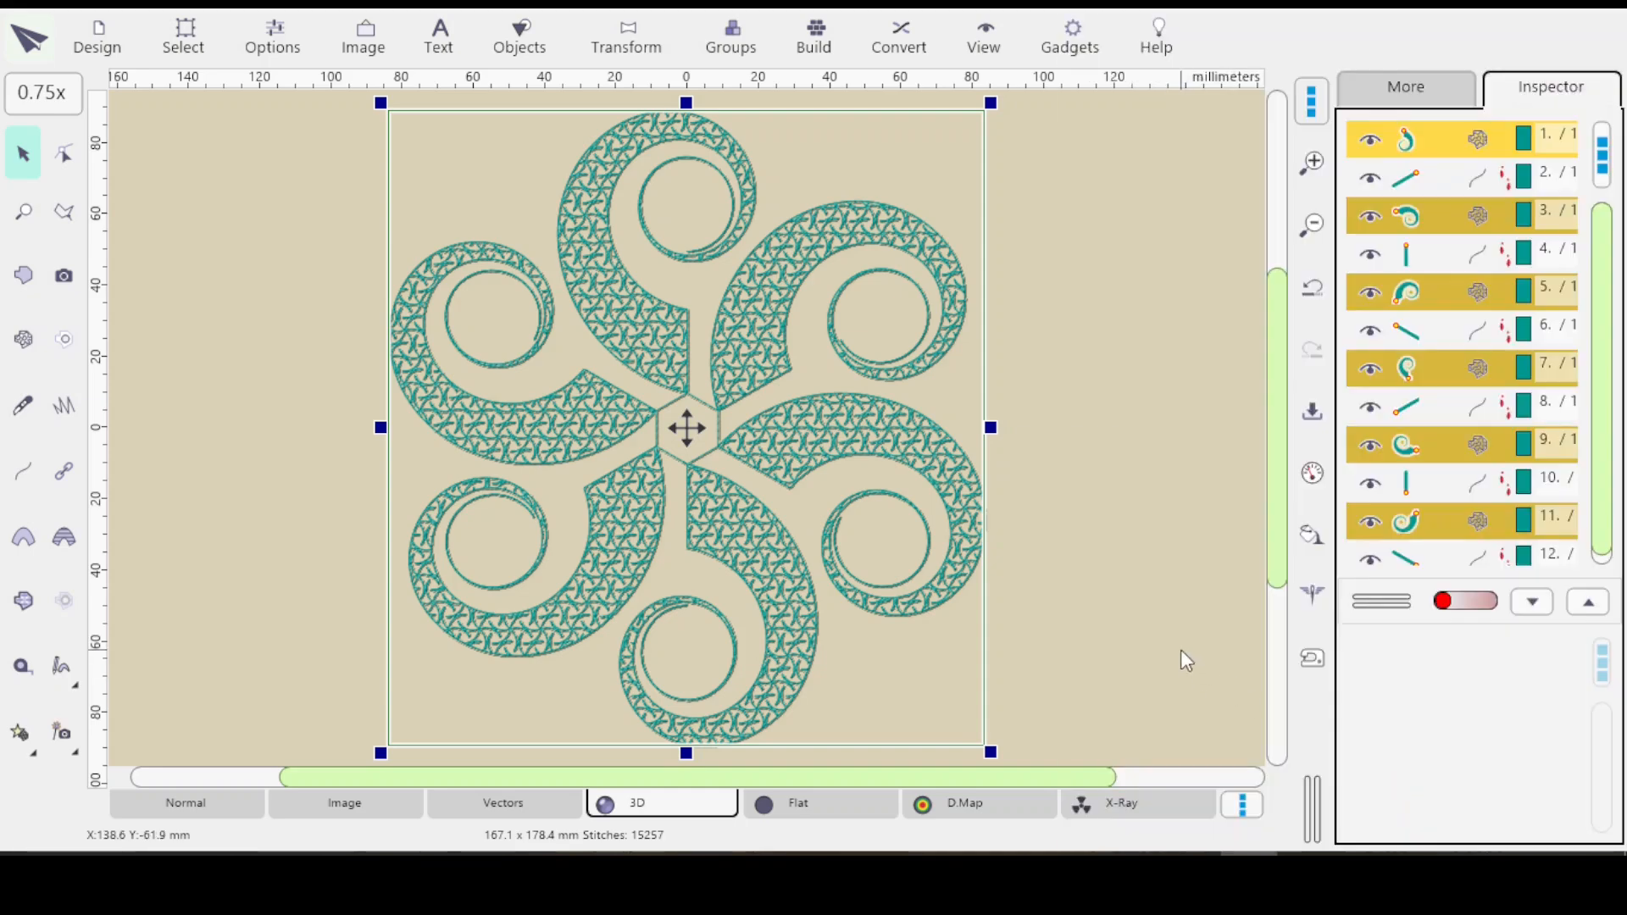
{"action": "left_click", "coordinate": [1181, 660]}
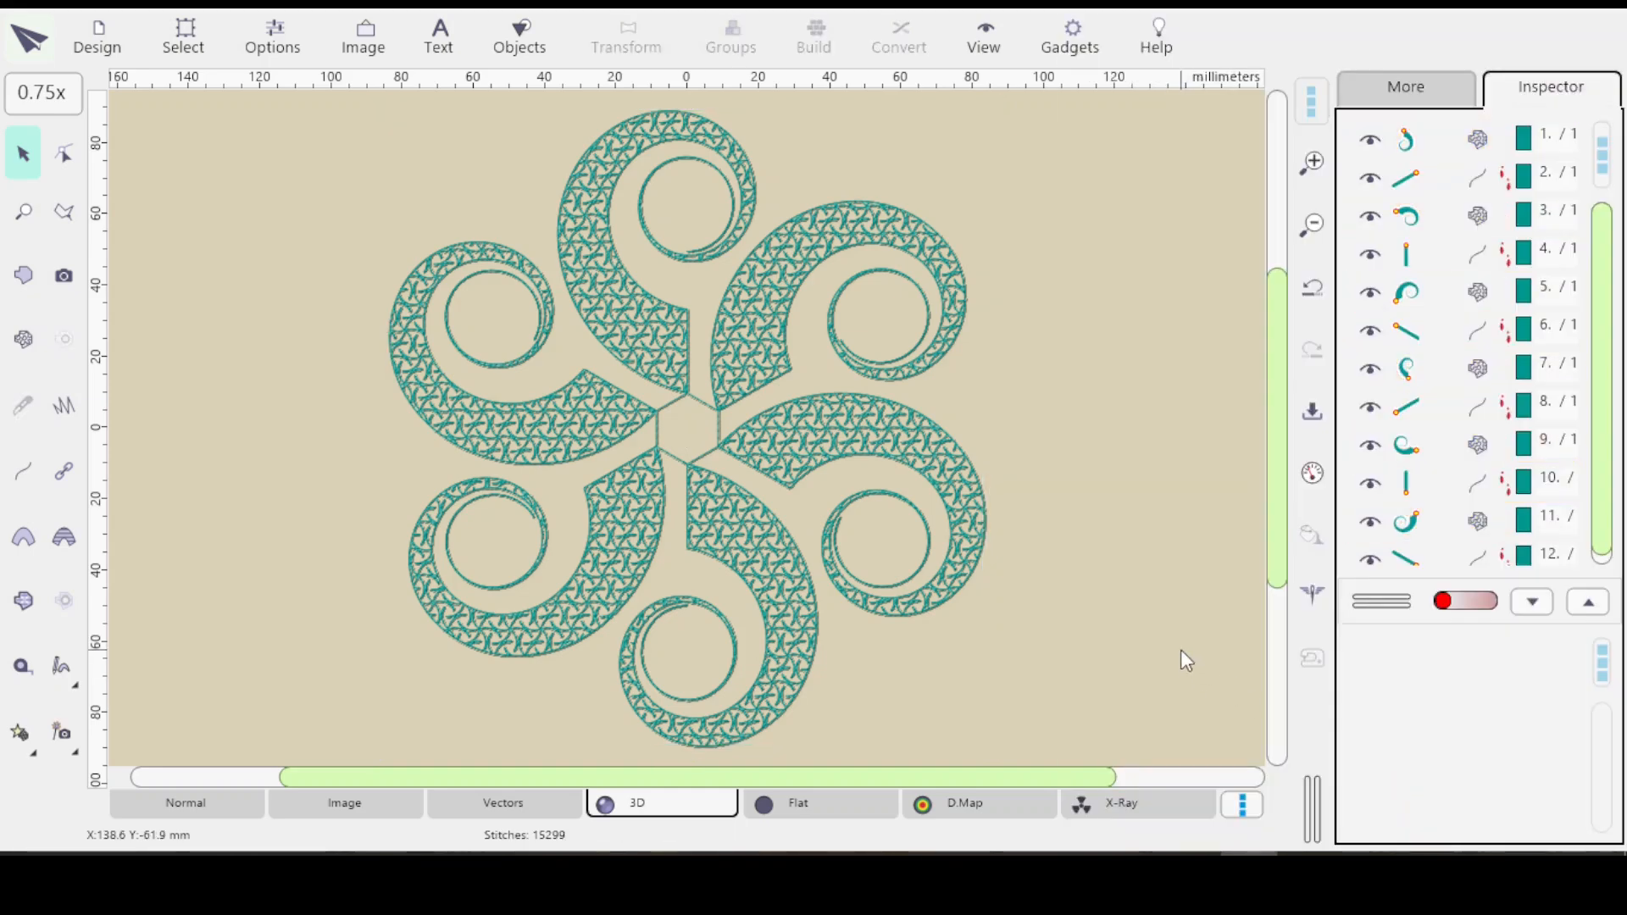